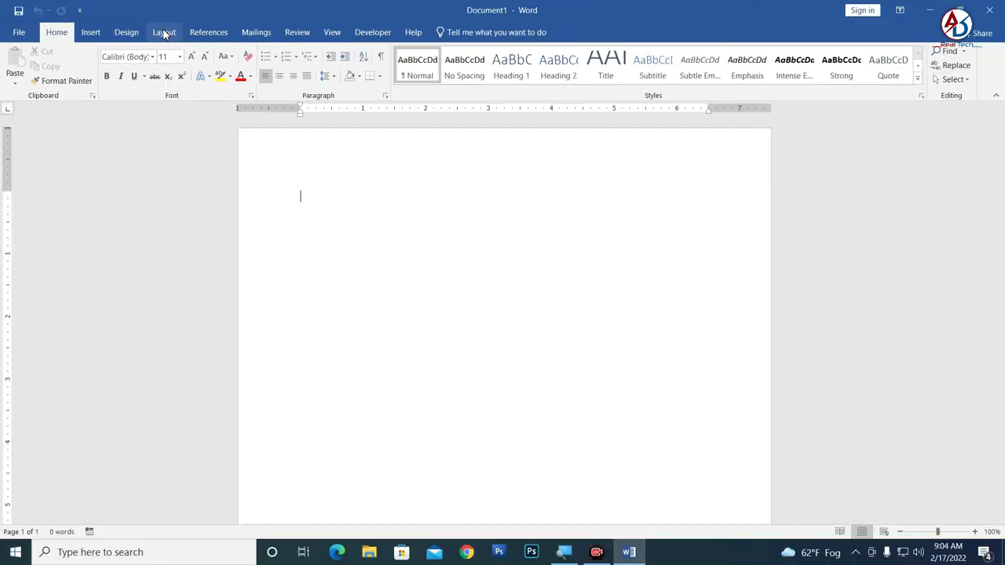
- Set the page size to A5 (5.83" x 8.27") and leave the margin presets unchanged
{"action": "left_click", "coordinate": [161, 32]}
{"action": "left_click", "coordinate": [87, 74]}
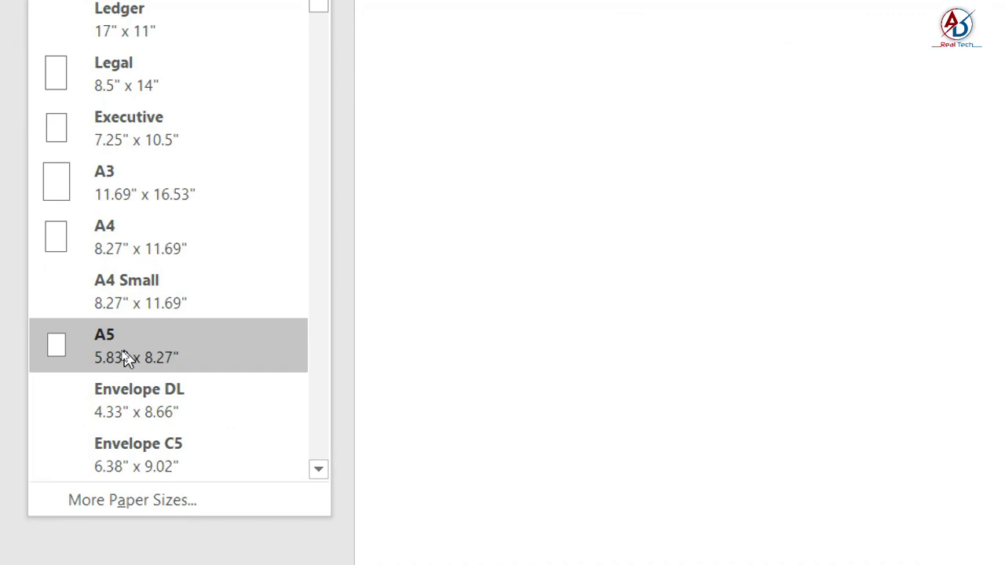
{"action": "left_click", "coordinate": [160, 360]}
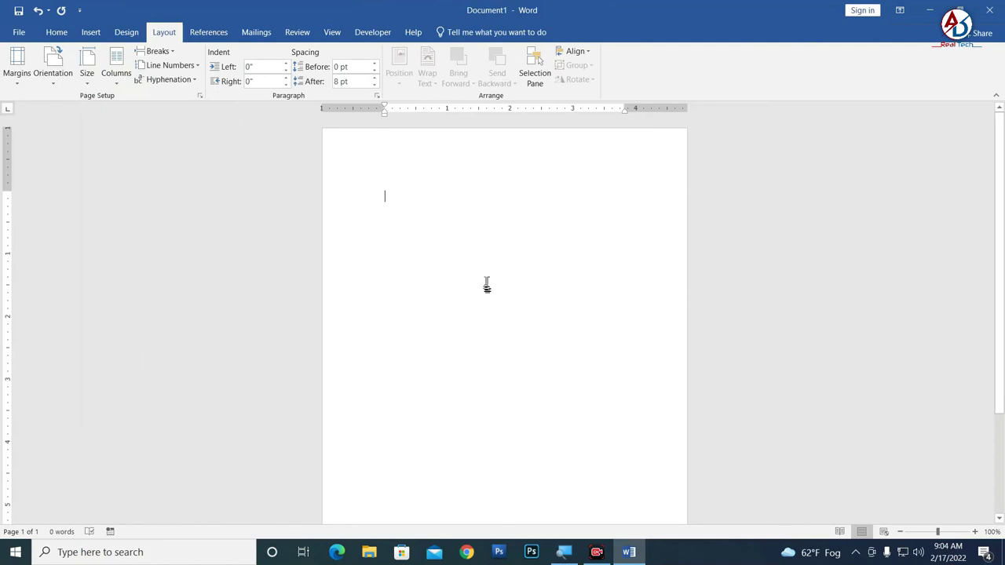
{"action": "scroll", "coordinate": [487, 287], "scroll_direction": "down", "scroll_amount": 3, "text": "ctrl"}
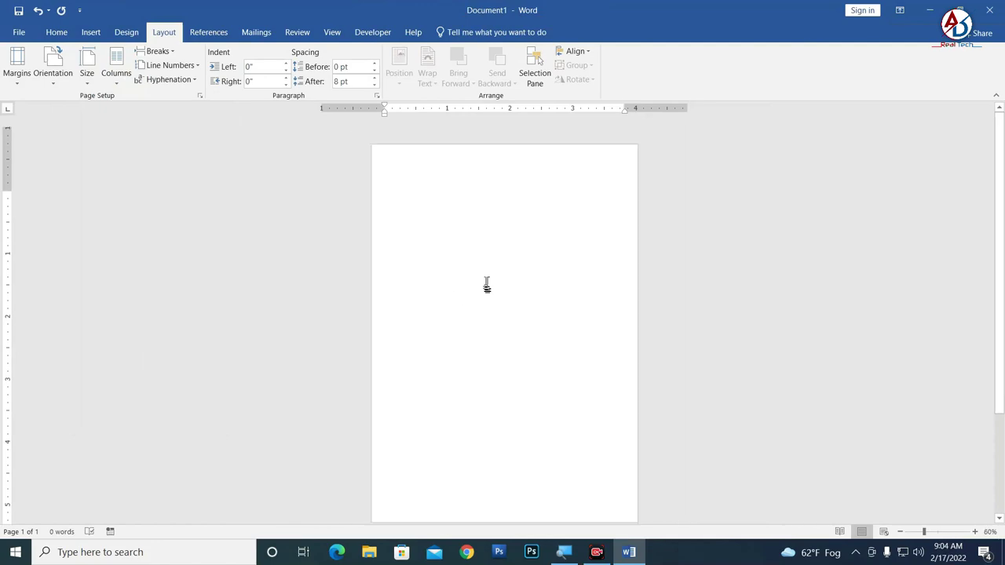
{"action": "left_click", "coordinate": [16, 67]}
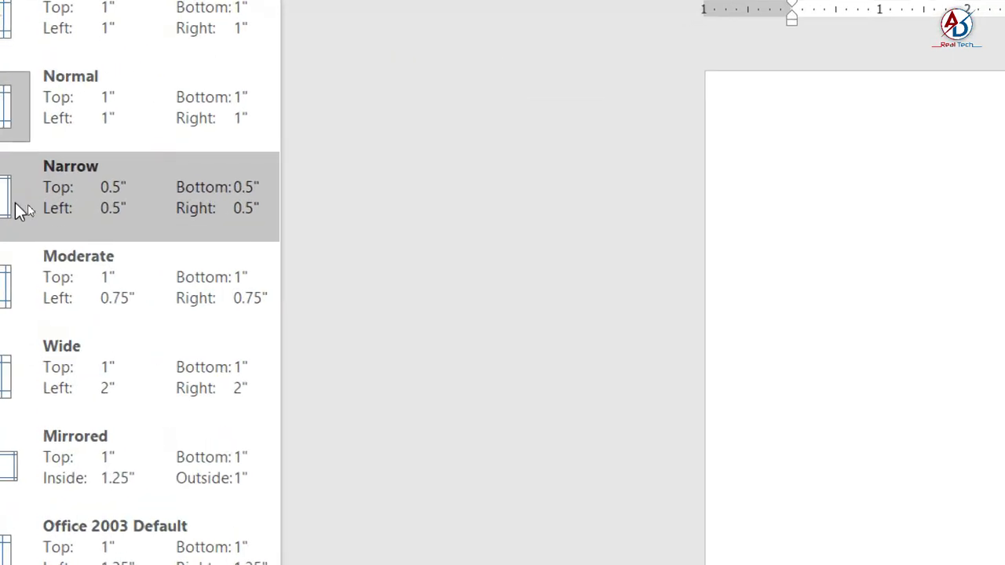
{"action": "left_click", "coordinate": [244, 242]}
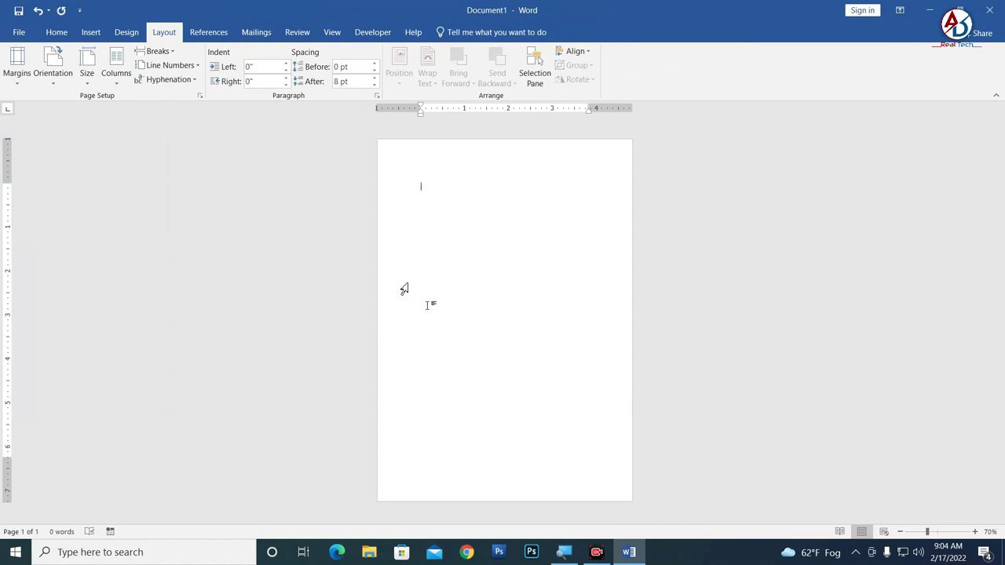
{"action": "left_click", "coordinate": [98, 34]}
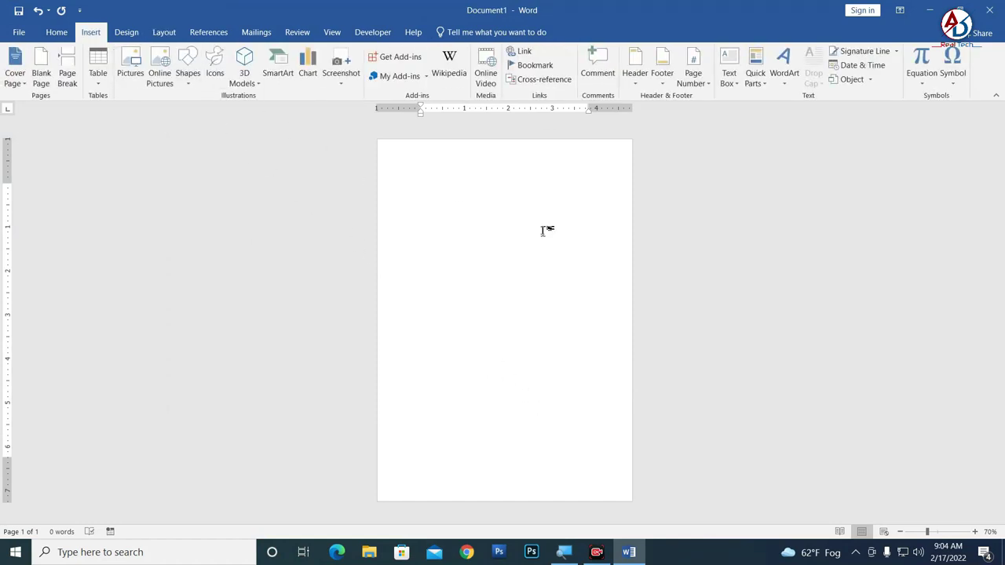
- Insert a page break with Ctrl+Enter to add a second blank page, then return to page 1
{"action": "key", "text": "ctrl+Return"}
{"action": "scroll", "coordinate": [542, 231], "scroll_direction": "down", "scroll_amount": 3}
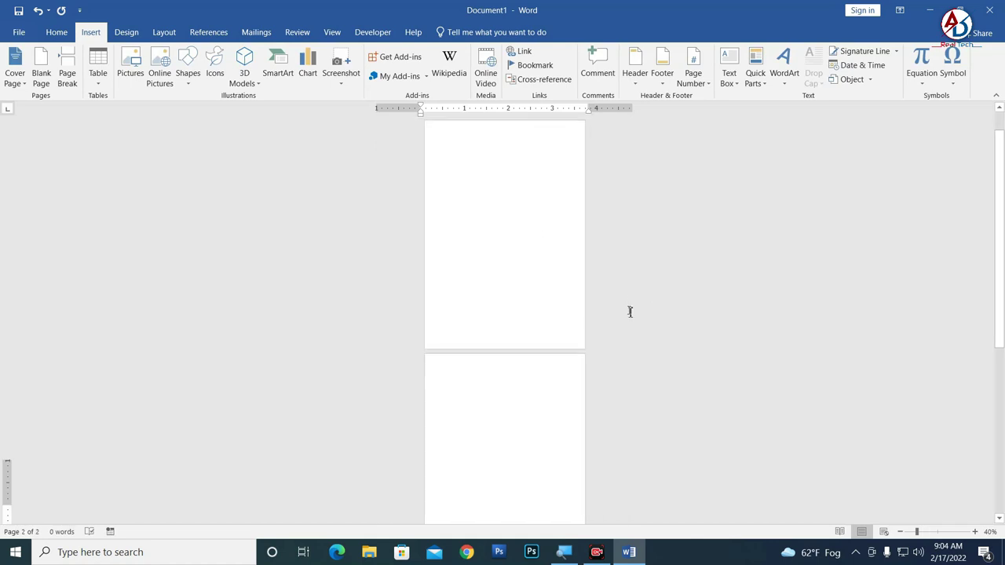
{"action": "left_click", "coordinate": [499, 295]}
{"action": "scroll", "coordinate": [504, 303], "scroll_direction": "up", "scroll_amount": 3}
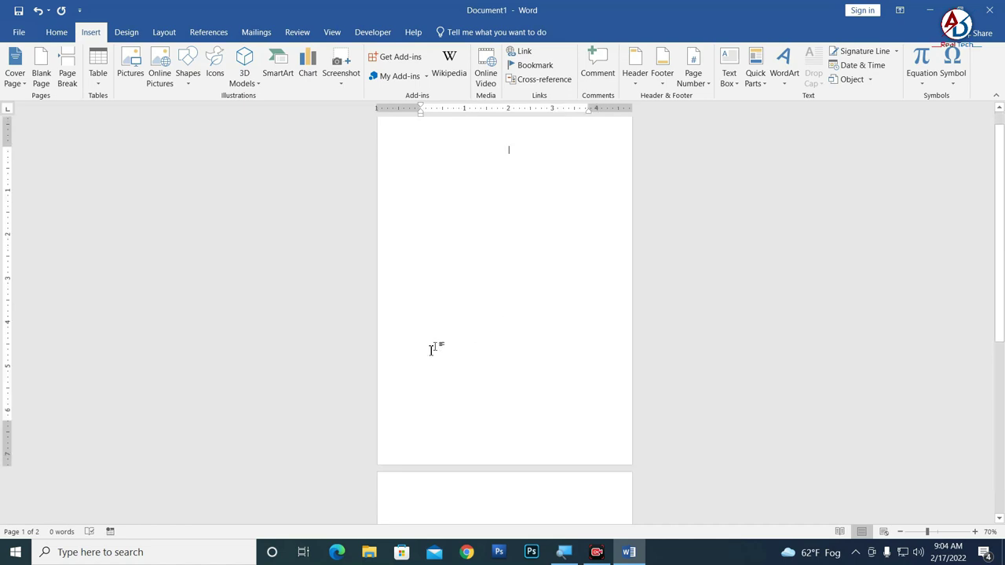
{"action": "scroll", "coordinate": [432, 350], "scroll_direction": "up", "scroll_amount": 1}
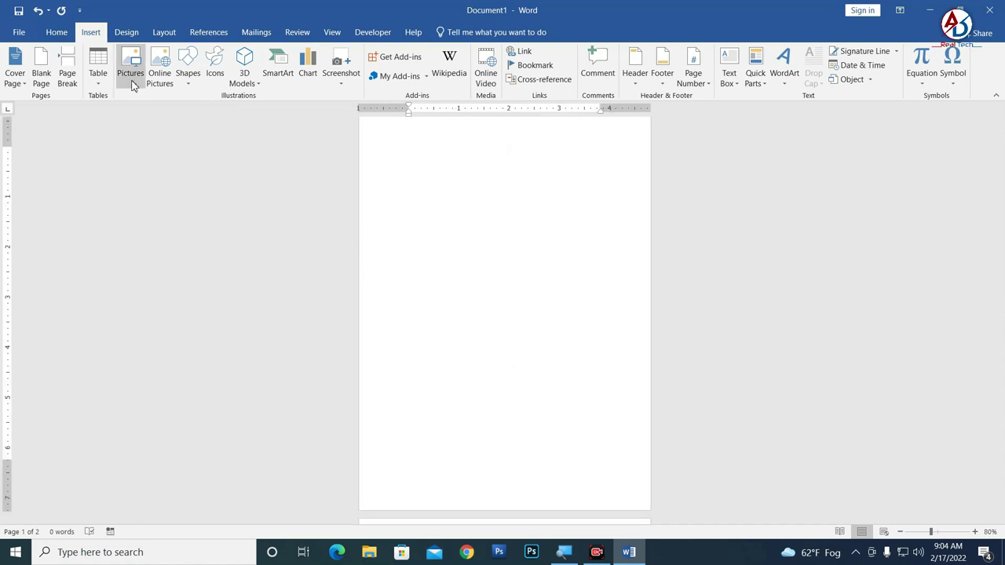
- Pick the right triangle from the Shapes gallery
{"action": "left_click", "coordinate": [187, 72]}
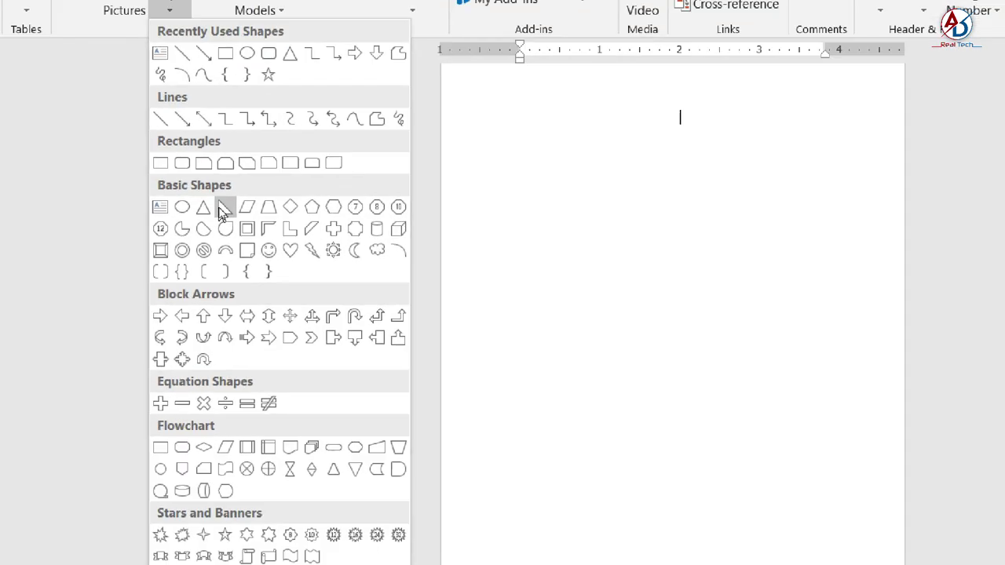
{"action": "left_click", "coordinate": [223, 208]}
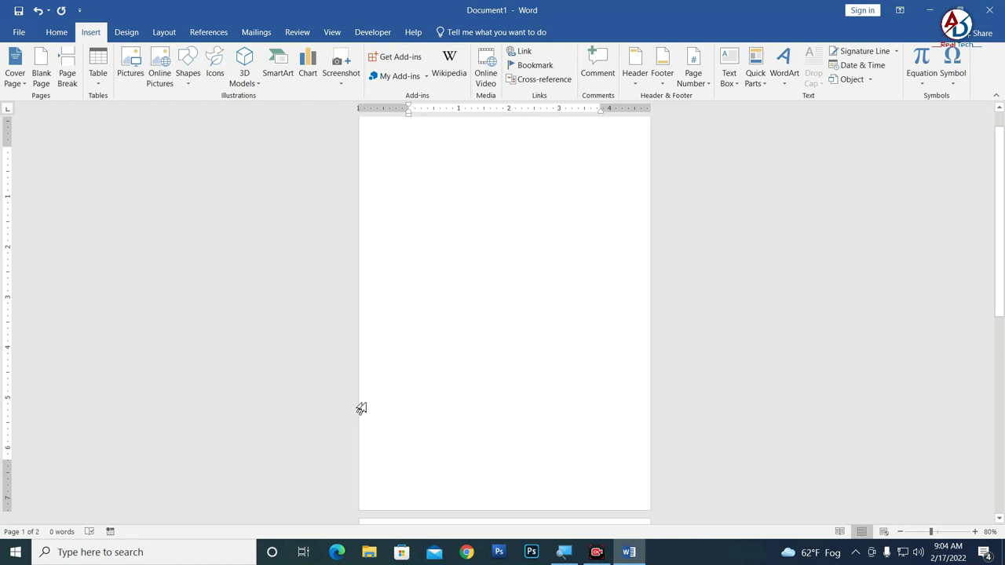
{"action": "left_click", "coordinate": [189, 82]}
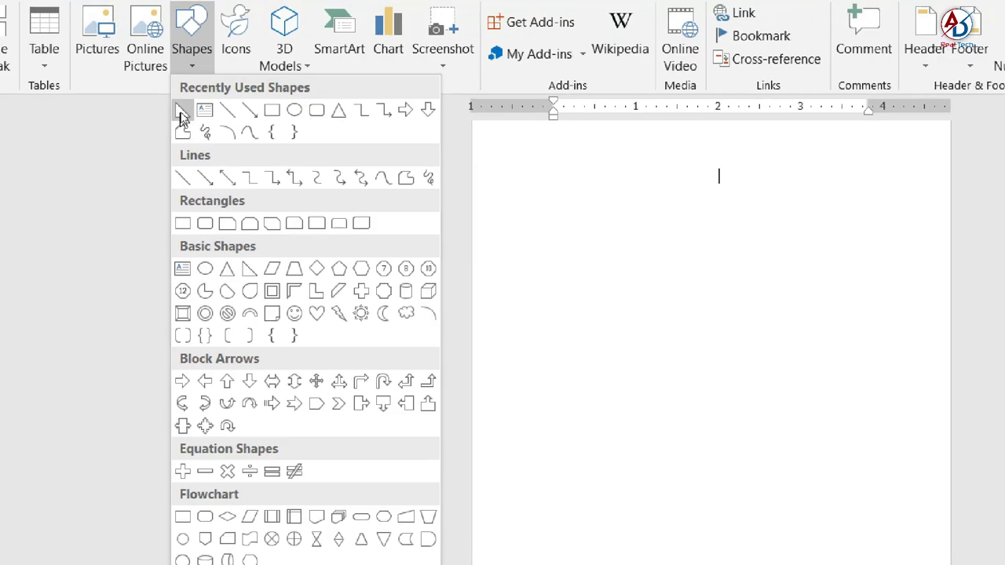
- Draw a right triangle across the full width of page 1's bottom edge, slightly taller
{"action": "left_click", "coordinate": [182, 111]}
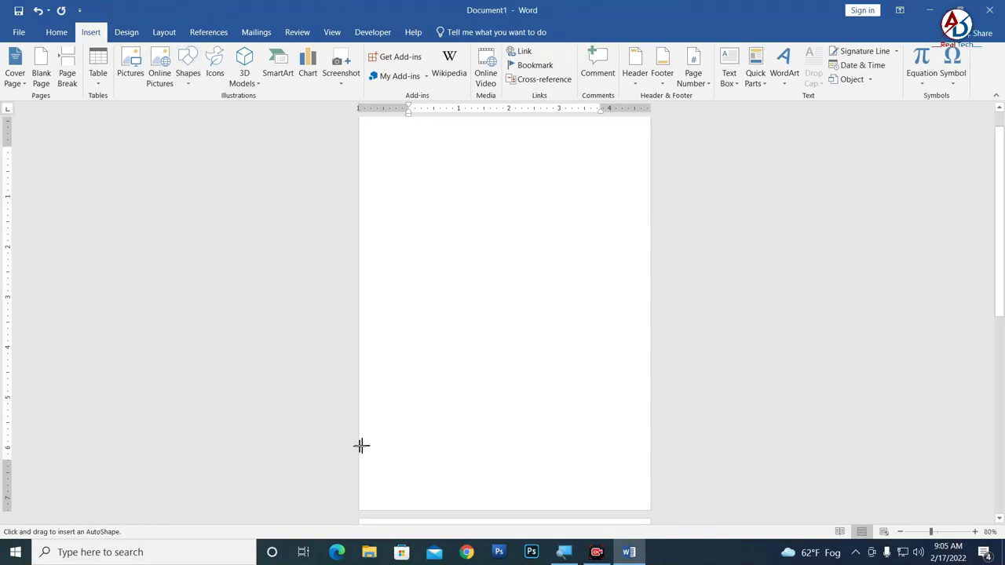
{"action": "mouse_move", "coordinate": [359, 434]}
{"action": "left_mouse_down"}
{"action": "mouse_move", "coordinate": [646, 362]}
{"action": "mouse_move", "coordinate": [669, 375]}
{"action": "left_mouse_up"}
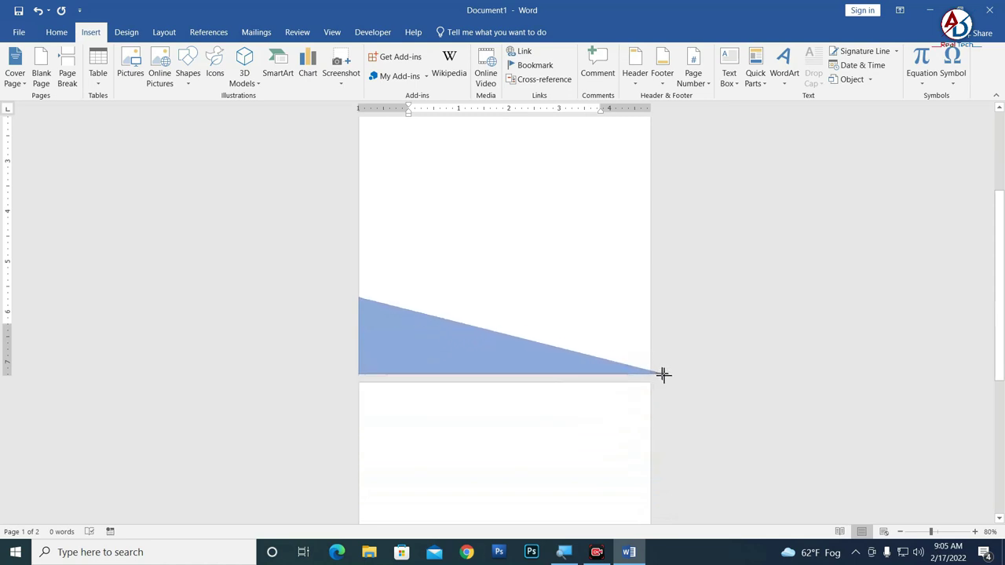
{"action": "mouse_move", "coordinate": [669, 375]}
{"action": "left_mouse_down"}
{"action": "mouse_move", "coordinate": [700, 376]}
{"action": "mouse_move", "coordinate": [687, 375]}
{"action": "left_mouse_up"}
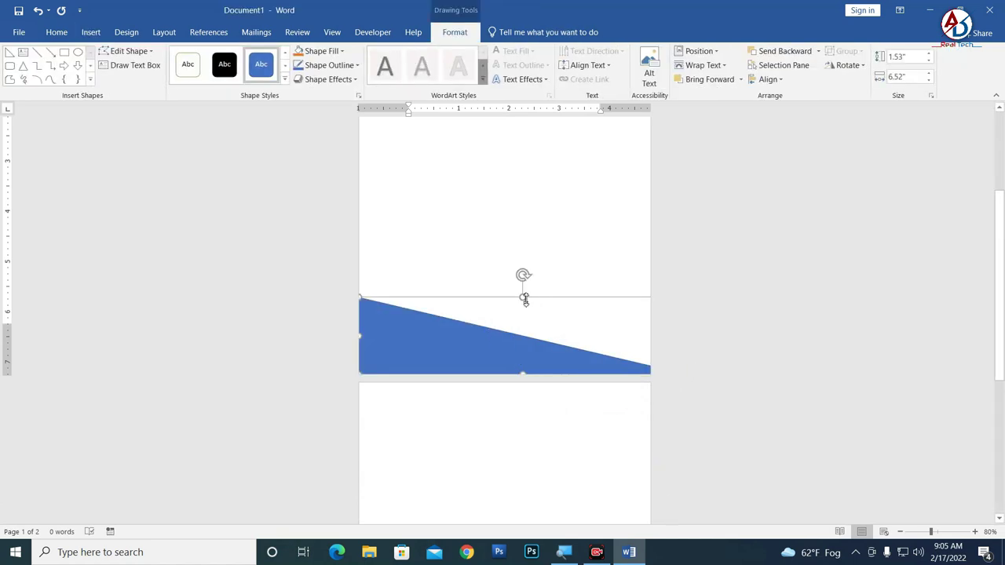
{"action": "left_click_drag", "start_coordinate": [525, 299], "coordinate": [525, 293]}
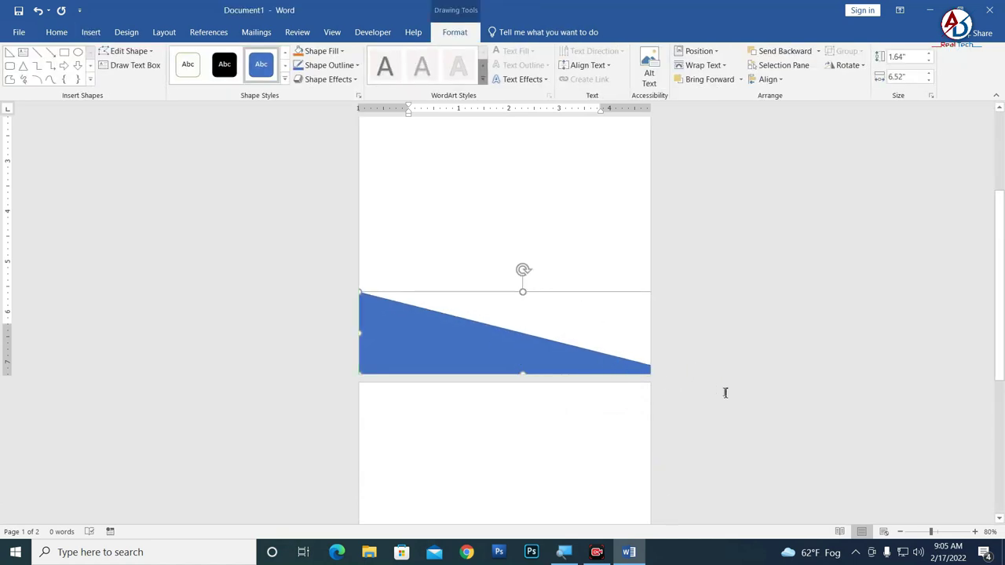
- Set the triangle's Shape Outline to No Outline
{"action": "scroll", "coordinate": [628, 393], "scroll_direction": "up", "scroll_amount": 2}
{"action": "left_click", "coordinate": [455, 404]}
{"action": "left_click", "coordinate": [465, 458]}
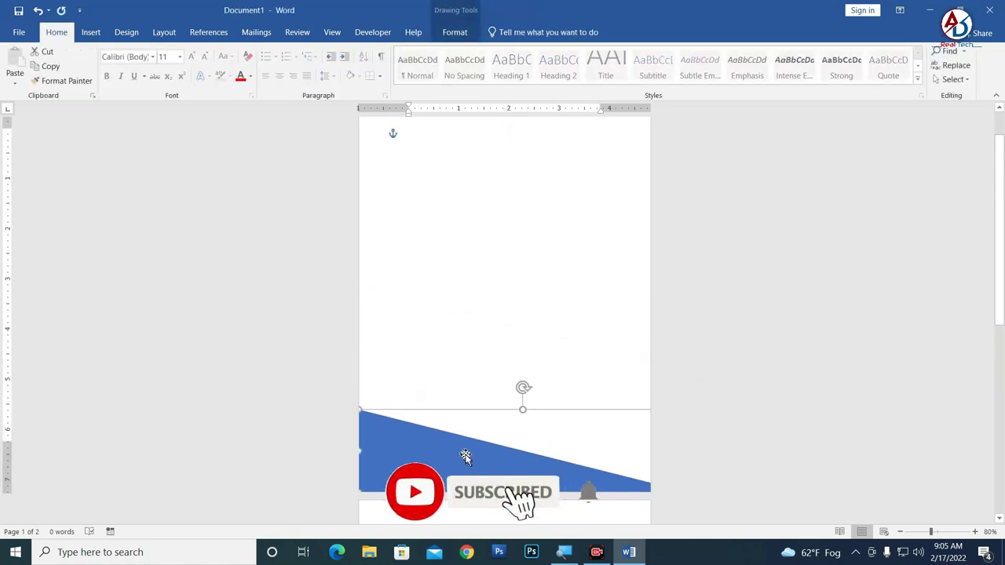
{"action": "left_click", "coordinate": [455, 32]}
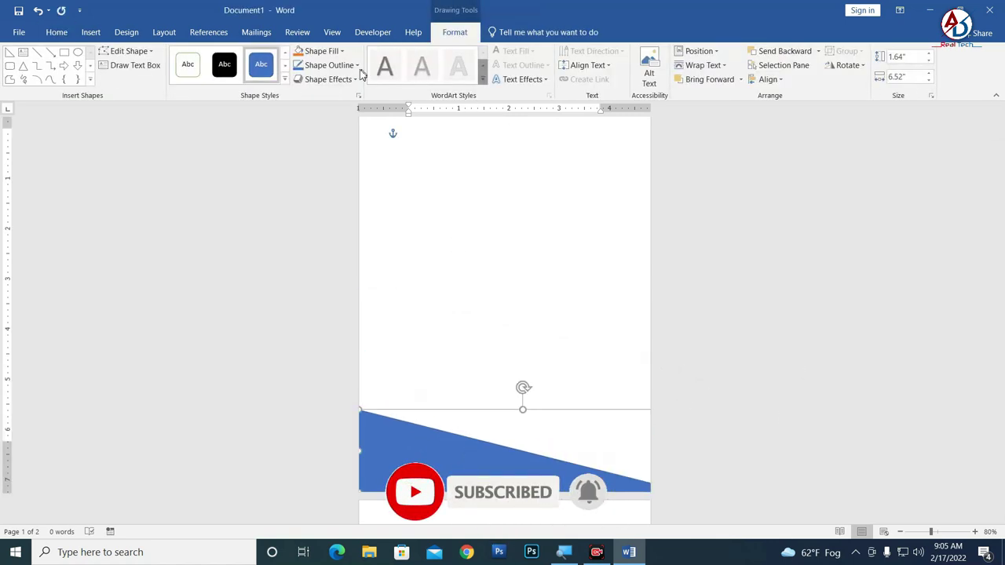
{"action": "left_click", "coordinate": [358, 67]}
{"action": "left_click", "coordinate": [330, 176]}
{"action": "left_click", "coordinate": [564, 456]}
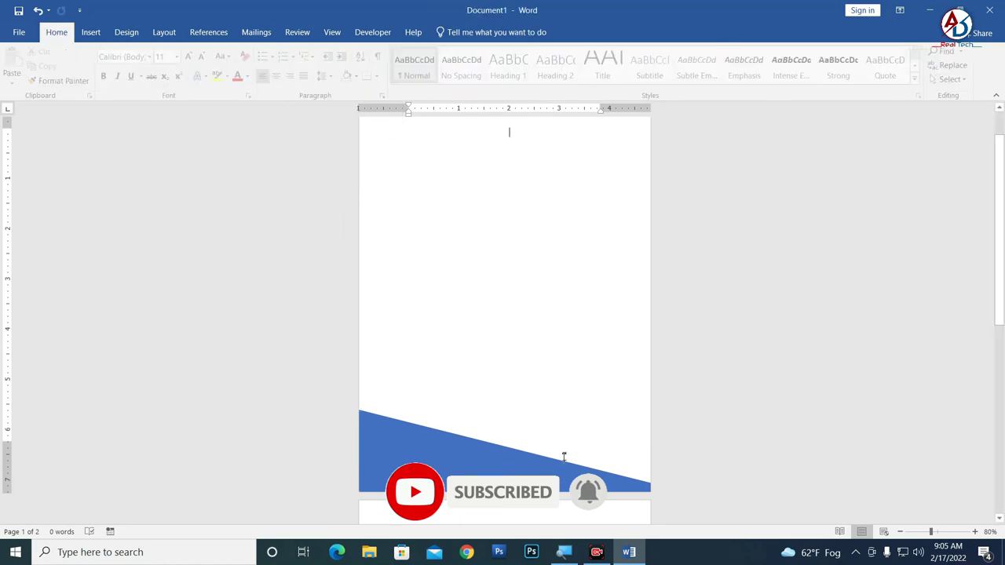
- Open Format Shape for the triangle and apply a yellow preset gradient fill
{"action": "left_click", "coordinate": [523, 461]}
{"action": "right_click", "coordinate": [524, 462]}
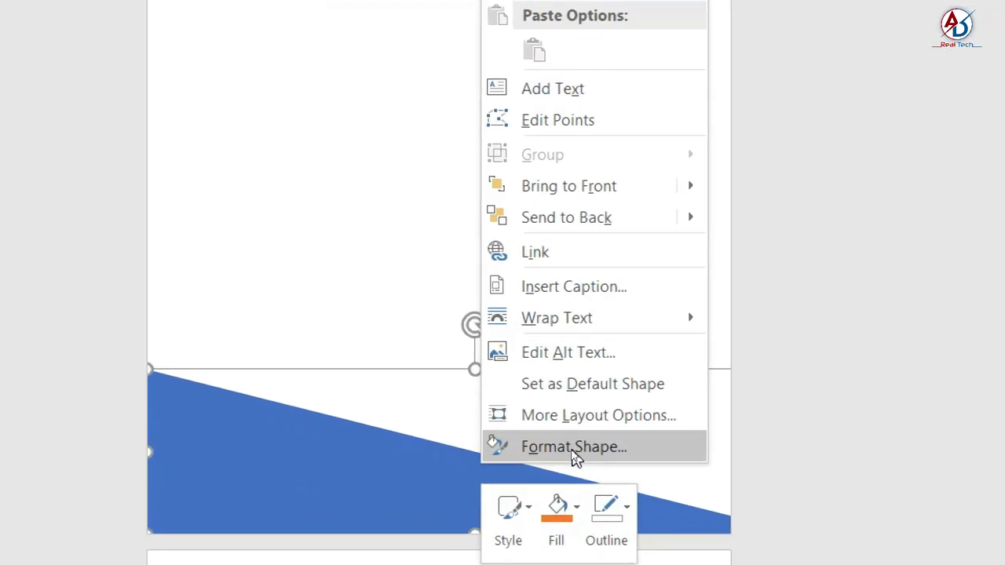
{"action": "left_click", "coordinate": [573, 452]}
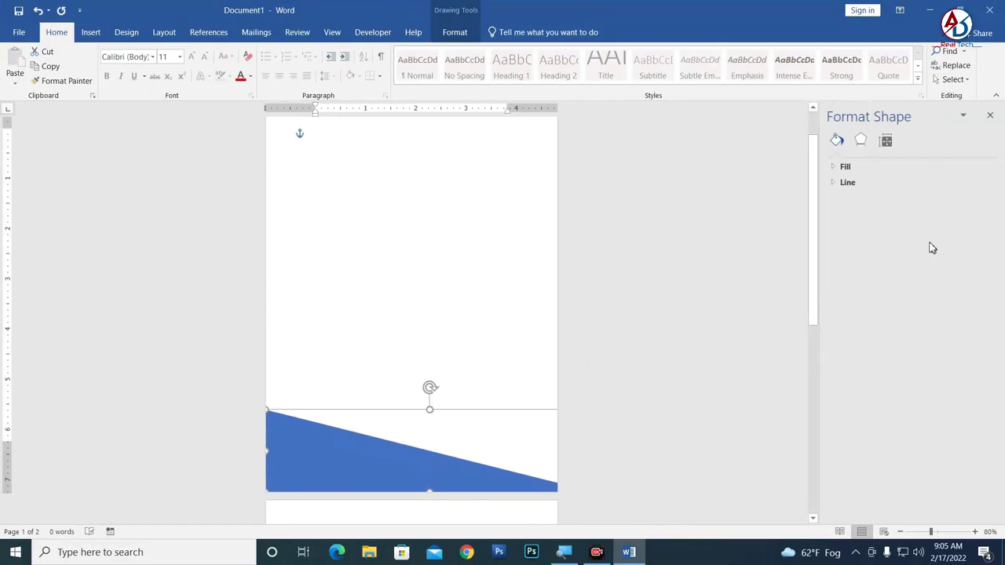
{"action": "left_click", "coordinate": [838, 170]}
{"action": "left_click", "coordinate": [845, 214]}
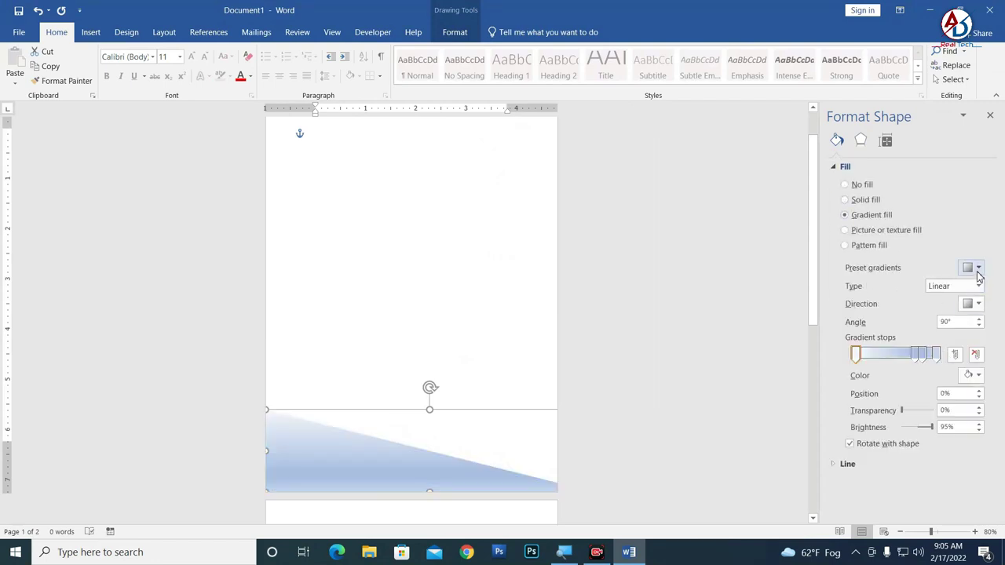
{"action": "left_click", "coordinate": [979, 268]}
{"action": "left_click", "coordinate": [920, 330]}
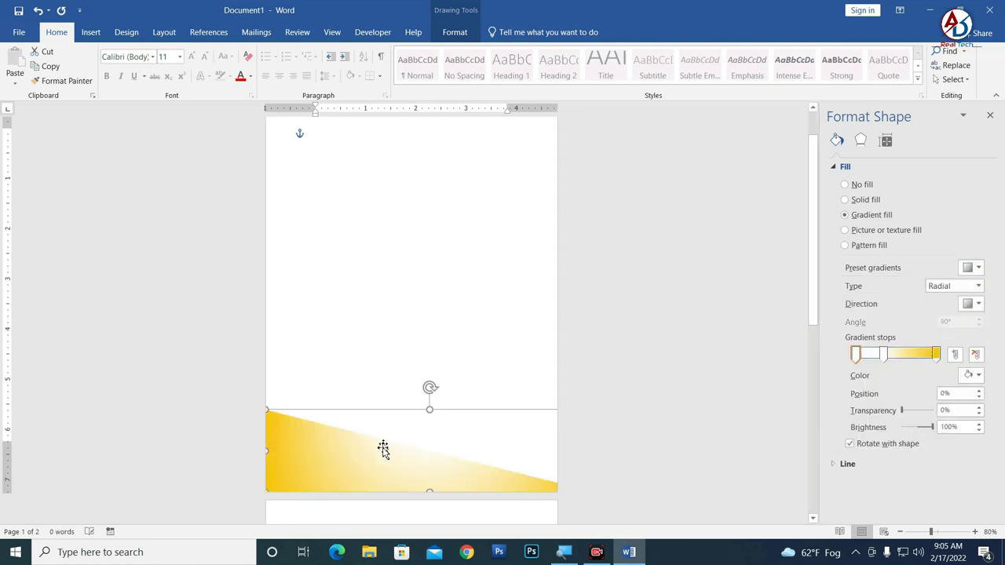
- Cut the gradient to two stops, coloured gold and bright yellow
{"action": "left_click", "coordinate": [884, 355]}
{"action": "left_click", "coordinate": [975, 355]}
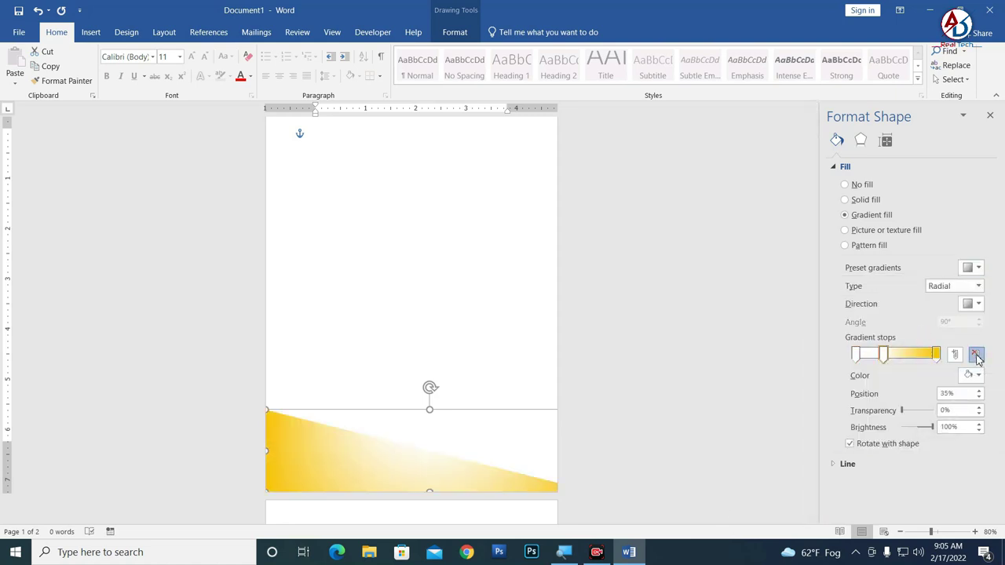
{"action": "left_click", "coordinate": [860, 356]}
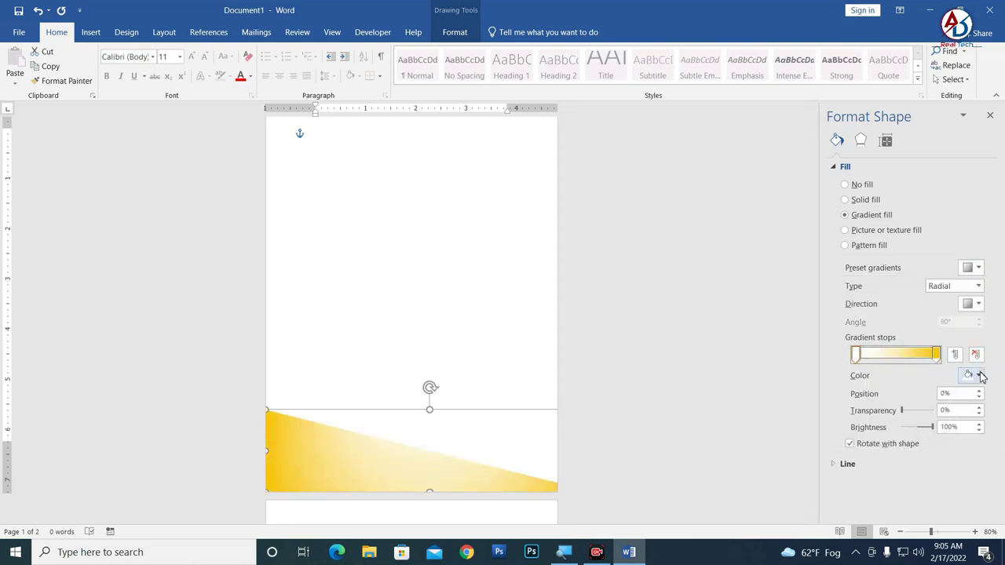
{"action": "left_click", "coordinate": [976, 376]}
{"action": "left_click", "coordinate": [924, 475]}
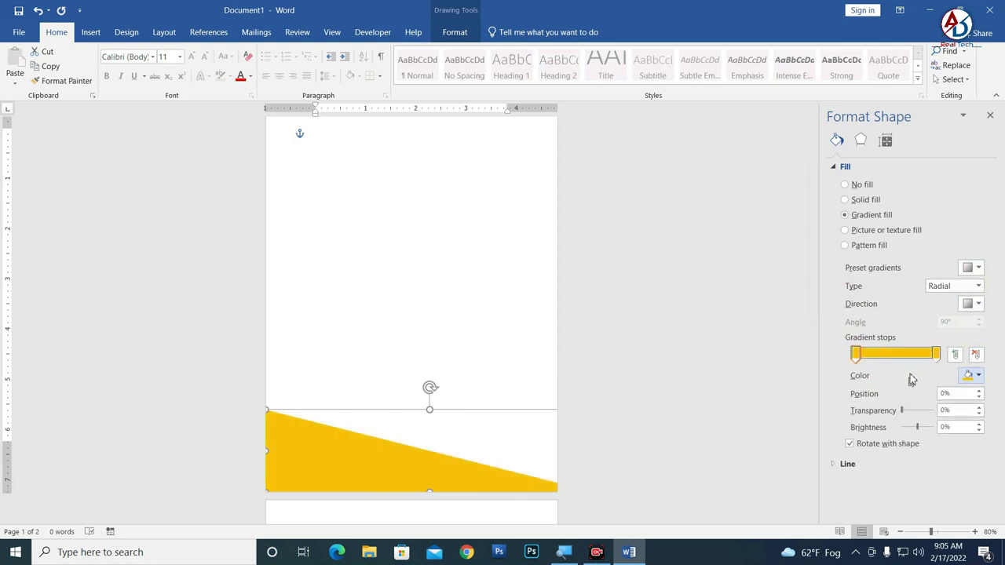
{"action": "left_click", "coordinate": [936, 355]}
{"action": "left_click", "coordinate": [976, 376]}
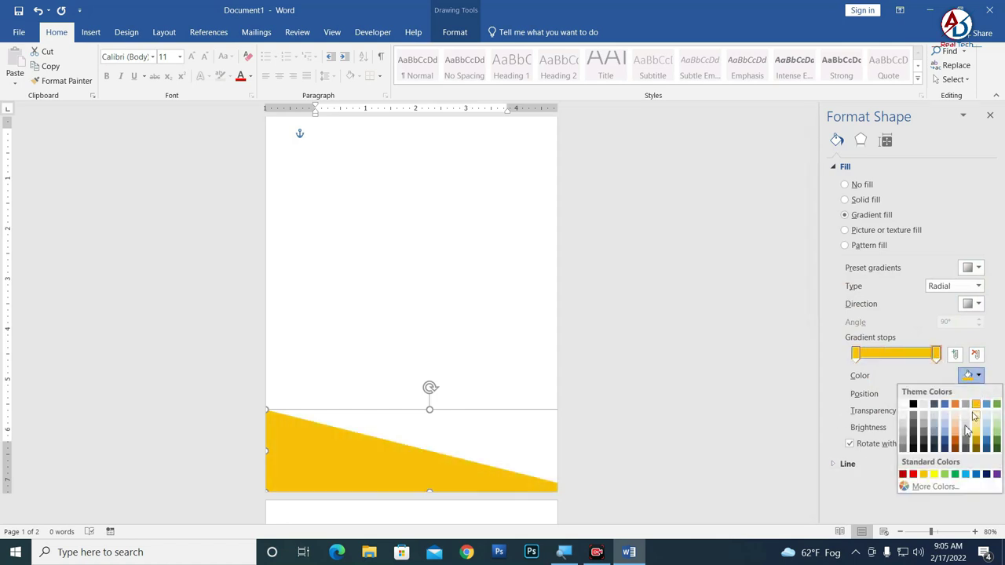
{"action": "left_click", "coordinate": [936, 475]}
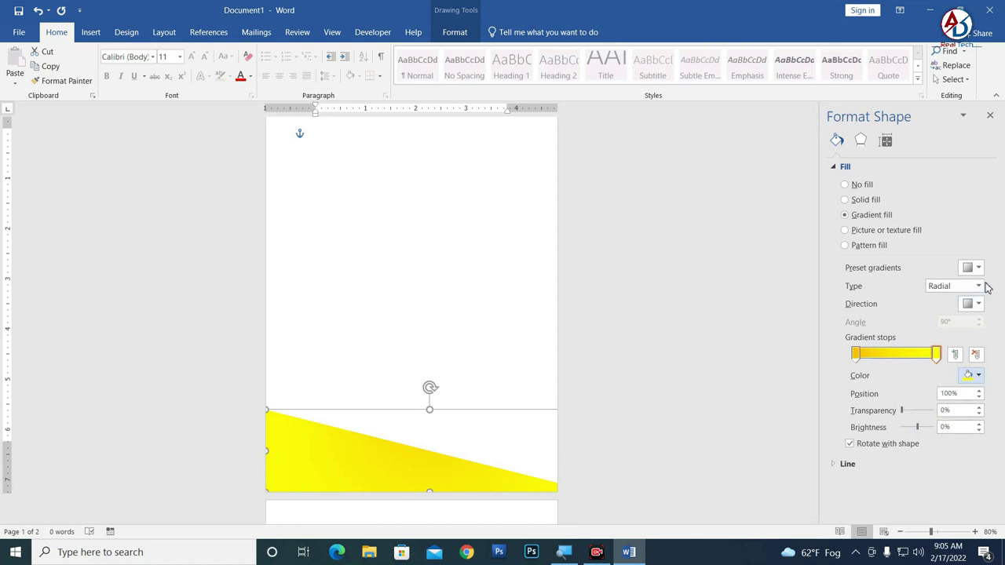
- Make the gradient Linear at 180°, with the end stop moved to 42%
{"action": "left_click", "coordinate": [980, 287]}
{"action": "left_click", "coordinate": [942, 295]}
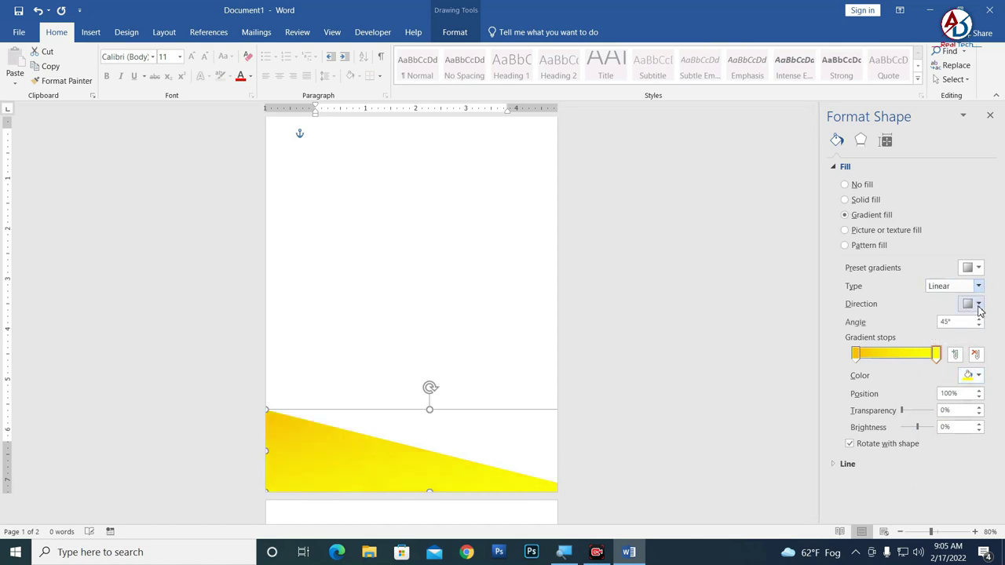
{"action": "left_click", "coordinate": [979, 306]}
{"action": "left_click", "coordinate": [994, 329]}
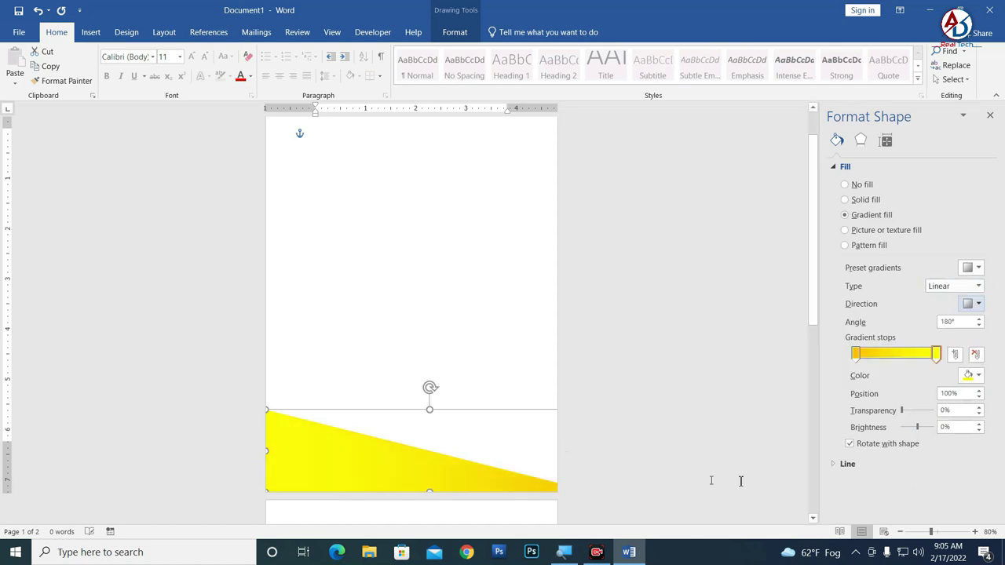
{"action": "left_click_drag", "start_coordinate": [936, 355], "coordinate": [884, 358]}
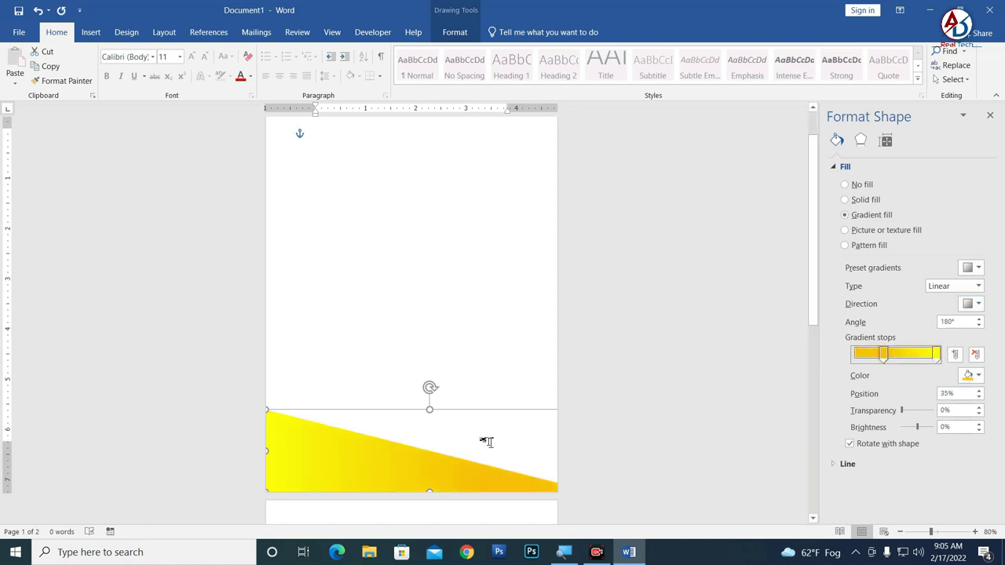
{"action": "left_click", "coordinate": [604, 446]}
{"action": "scroll", "coordinate": [526, 469], "scroll_direction": "down", "scroll_amount": 6, "text": "ctrl"}
- Drag the copied yellow wedge up and slightly right so it sits just above the original
{"action": "scroll", "coordinate": [511, 422], "scroll_direction": "up", "scroll_amount": 3, "text": "ctrl"}
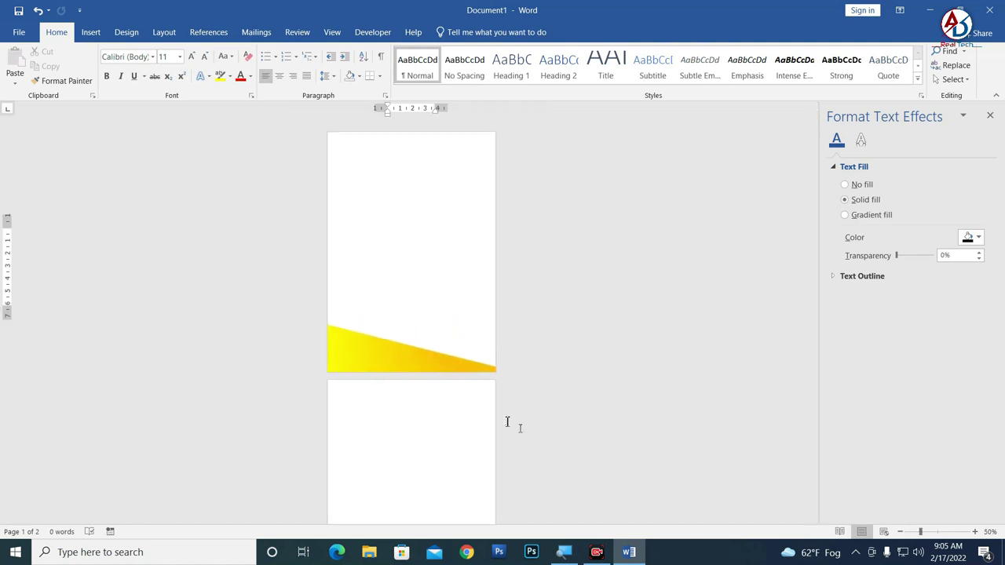
{"action": "left_click", "coordinate": [359, 374]}
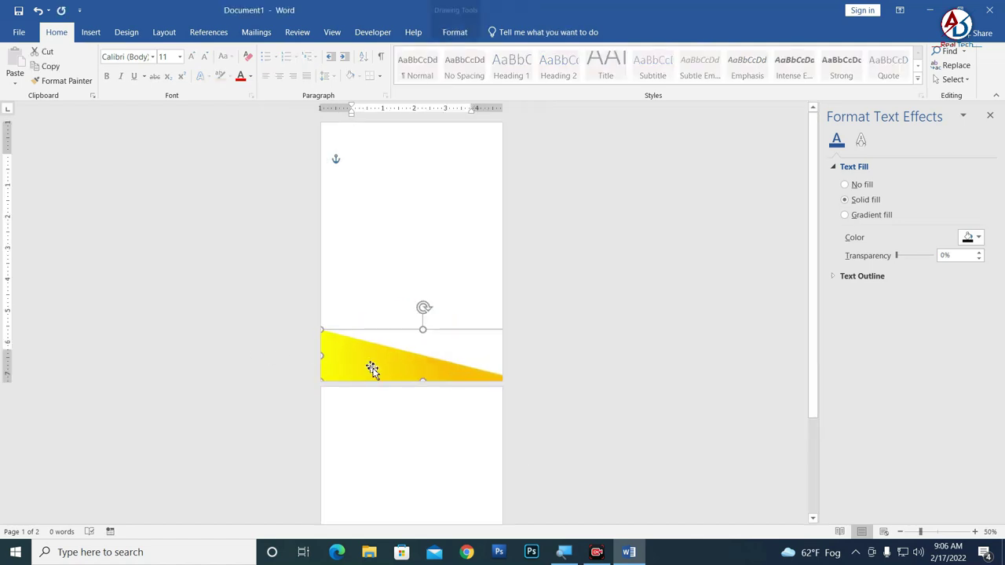
{"action": "scroll", "coordinate": [393, 385], "scroll_direction": "up", "scroll_amount": 1, "text": "ctrl"}
{"action": "scroll", "coordinate": [385, 369], "scroll_direction": "up", "scroll_amount": 1, "text": "ctrl"}
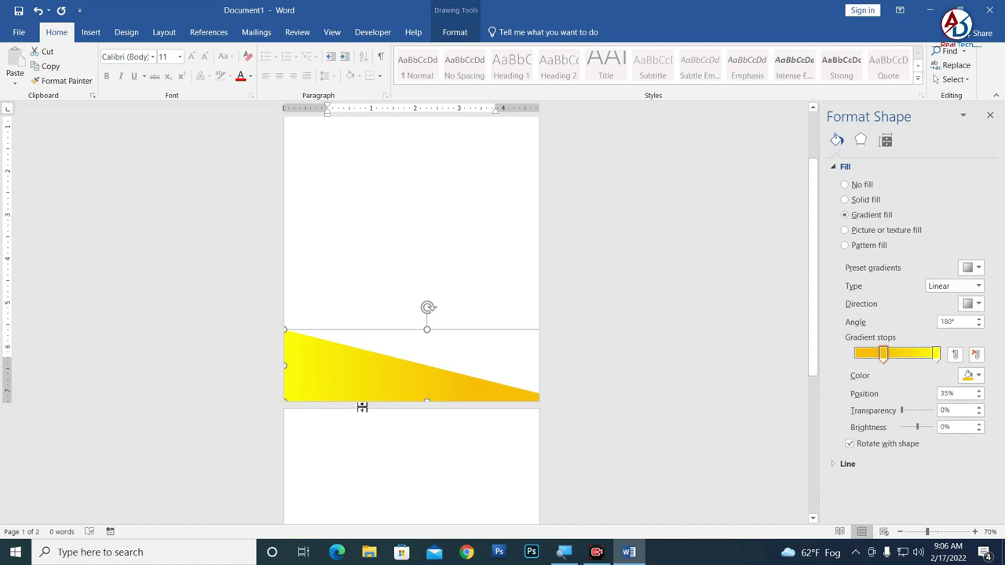
{"action": "left_click_drag", "start_coordinate": [364, 385], "coordinate": [352, 363]}
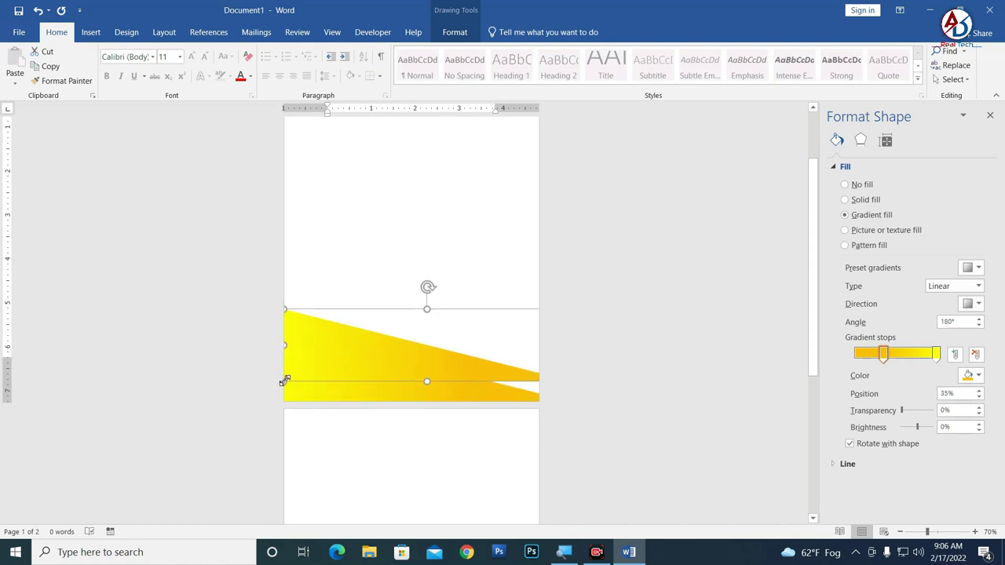
{"action": "left_click_drag", "start_coordinate": [272, 382], "coordinate": [381, 384]}
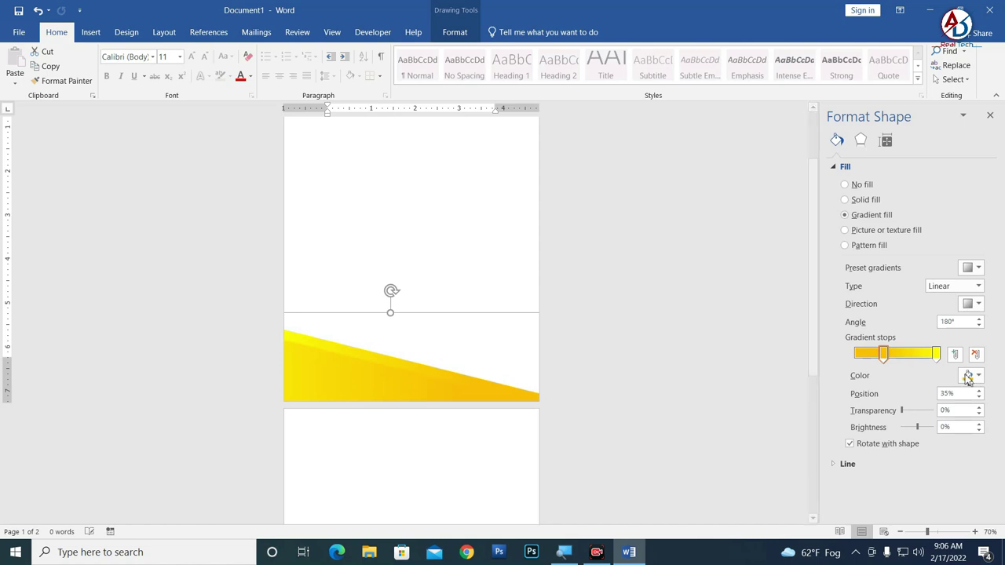
{"action": "left_click_drag", "start_coordinate": [385, 377], "coordinate": [393, 355]}
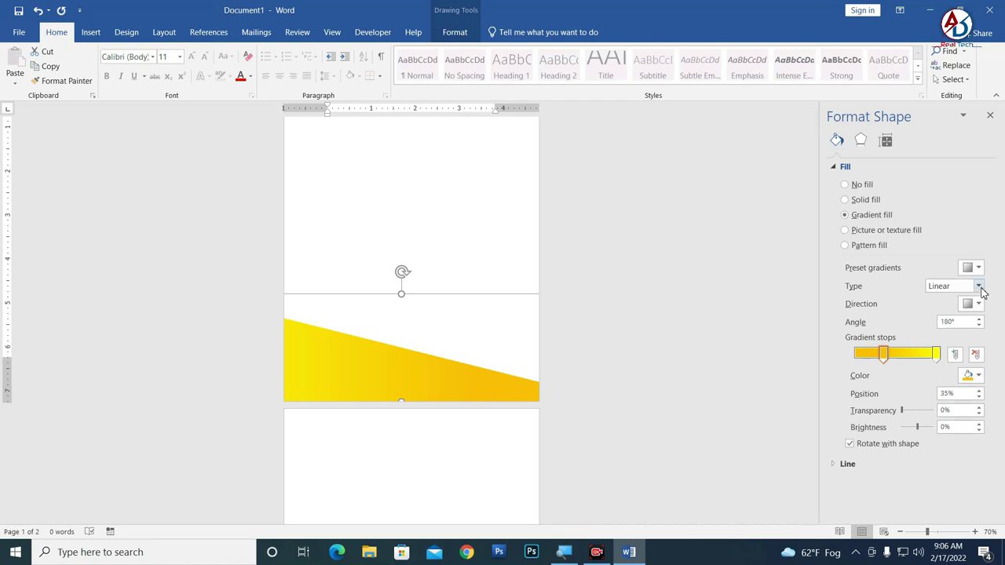
- Reverse the upper wedge's linear gradient with the 0° direction preset
{"action": "left_click", "coordinate": [980, 288]}
{"action": "left_click", "coordinate": [974, 295]}
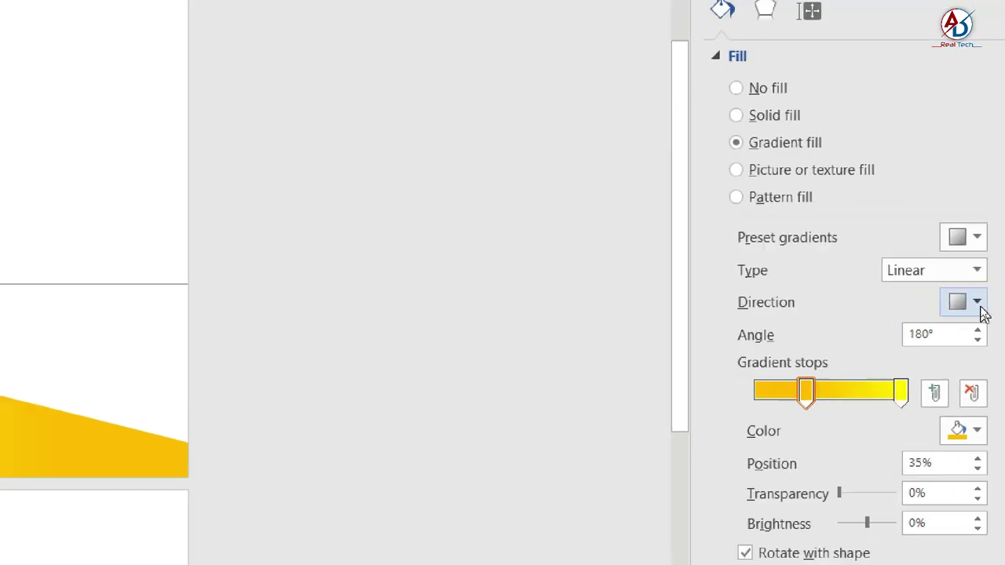
{"action": "left_click", "coordinate": [979, 304]}
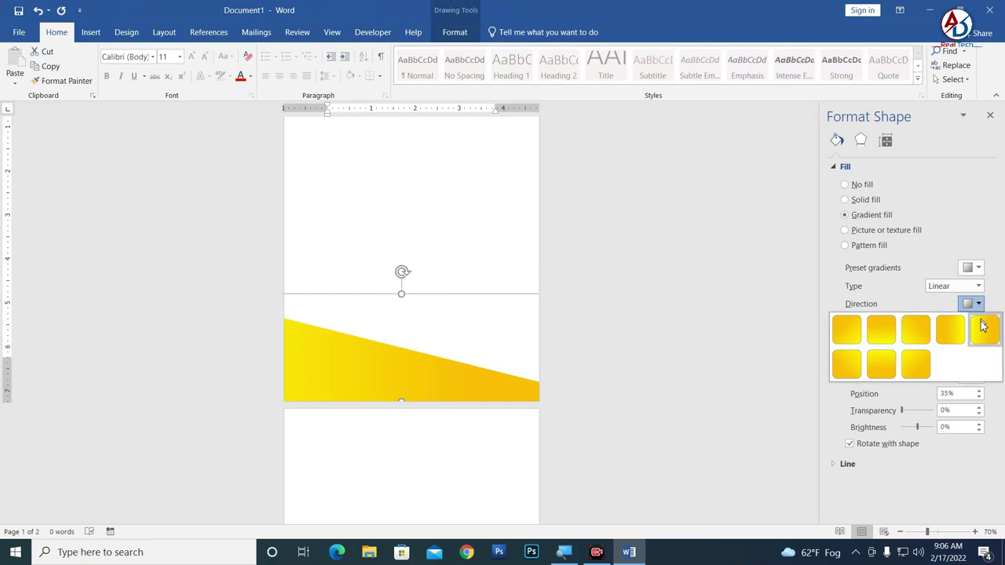
{"action": "left_click", "coordinate": [956, 333]}
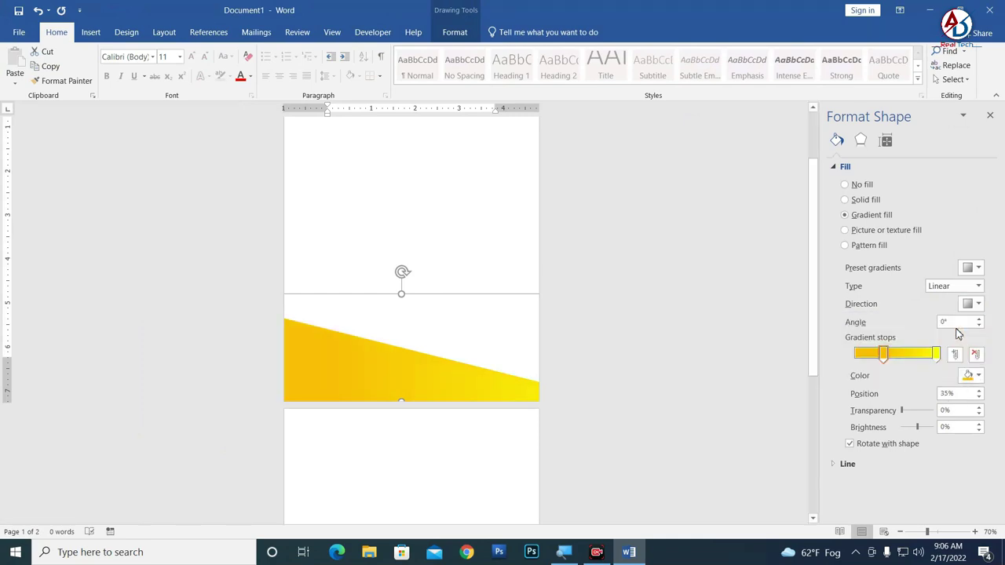
- Send the upper wedge backward, behind the lower wedge
{"action": "left_click", "coordinate": [455, 32]}
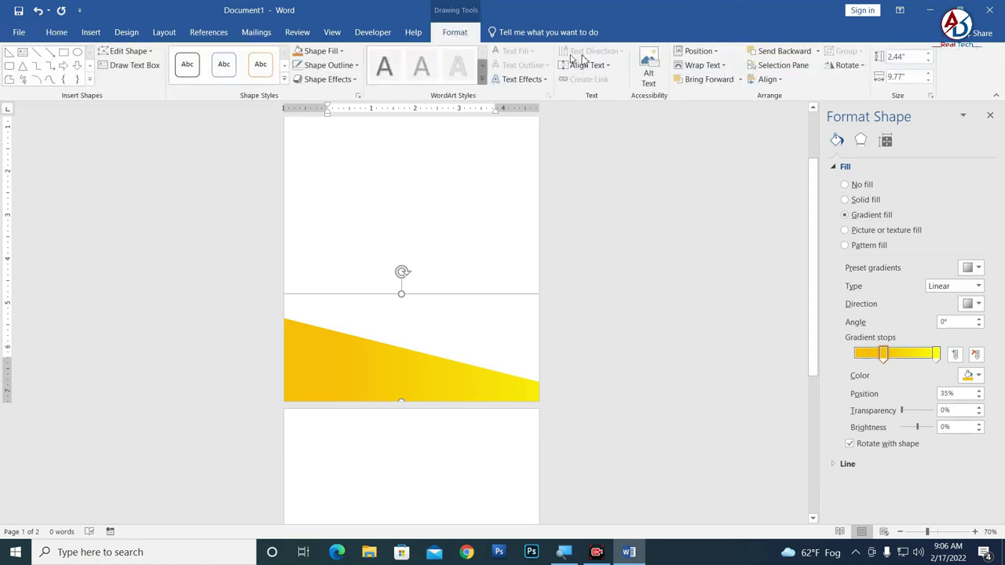
{"action": "left_click", "coordinate": [765, 55]}
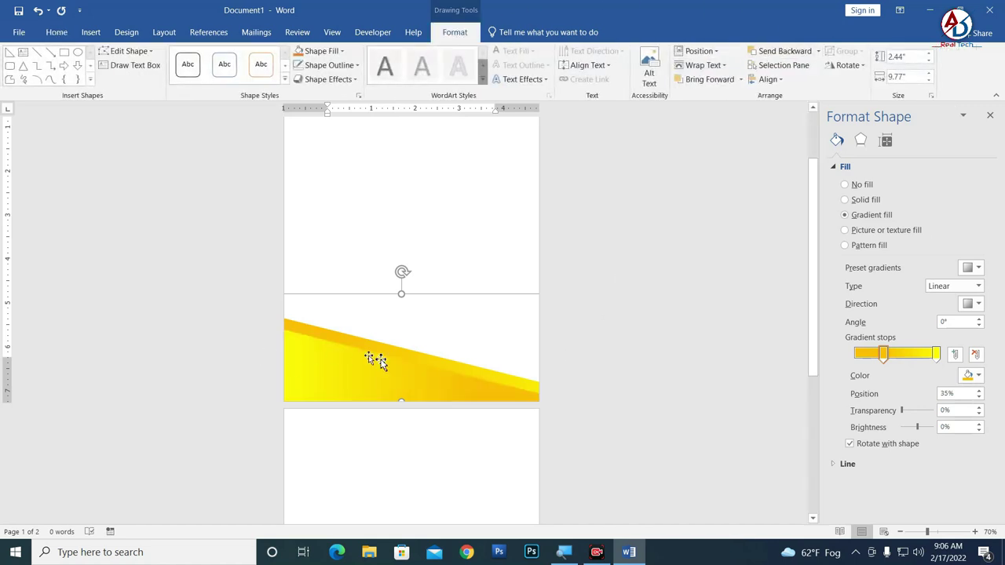
{"action": "left_click", "coordinate": [680, 413]}
{"action": "scroll", "coordinate": [471, 400], "scroll_direction": "down", "scroll_amount": 5}
{"action": "scroll", "coordinate": [463, 413], "scroll_direction": "up", "scroll_amount": 3}
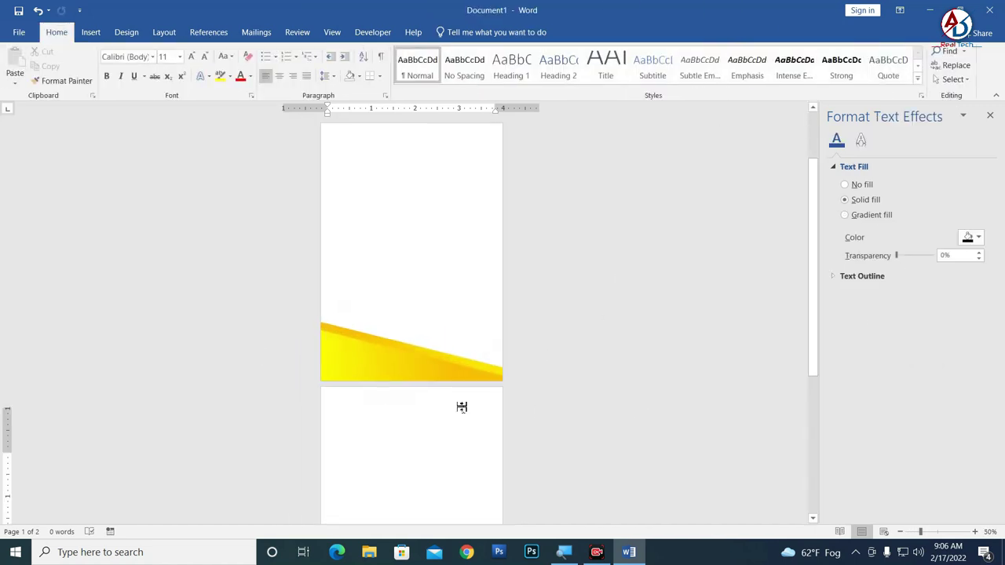
{"action": "left_click", "coordinate": [460, 363]}
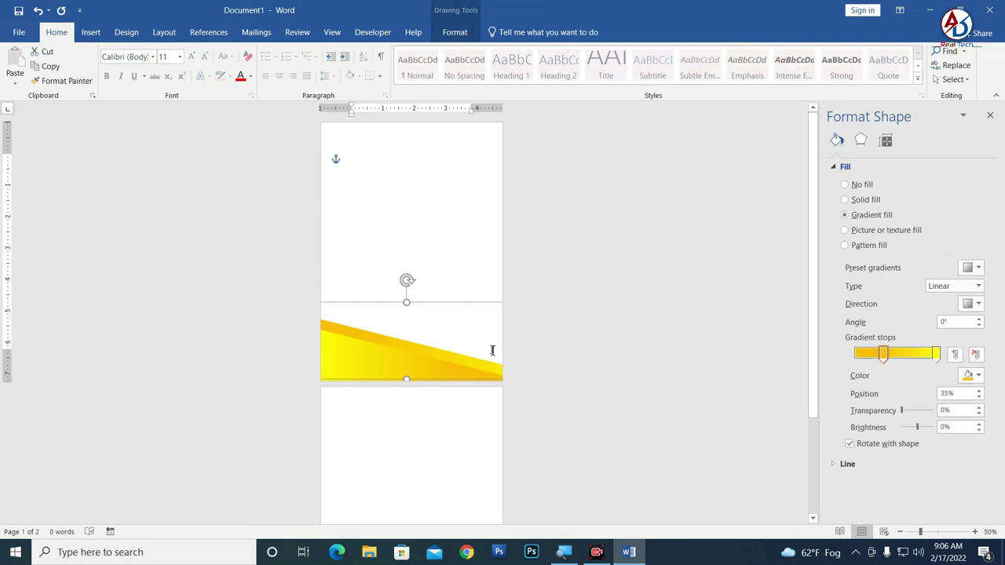
{"action": "scroll", "coordinate": [435, 377], "scroll_direction": "down", "scroll_amount": 1}
{"action": "left_click", "coordinate": [641, 393]}
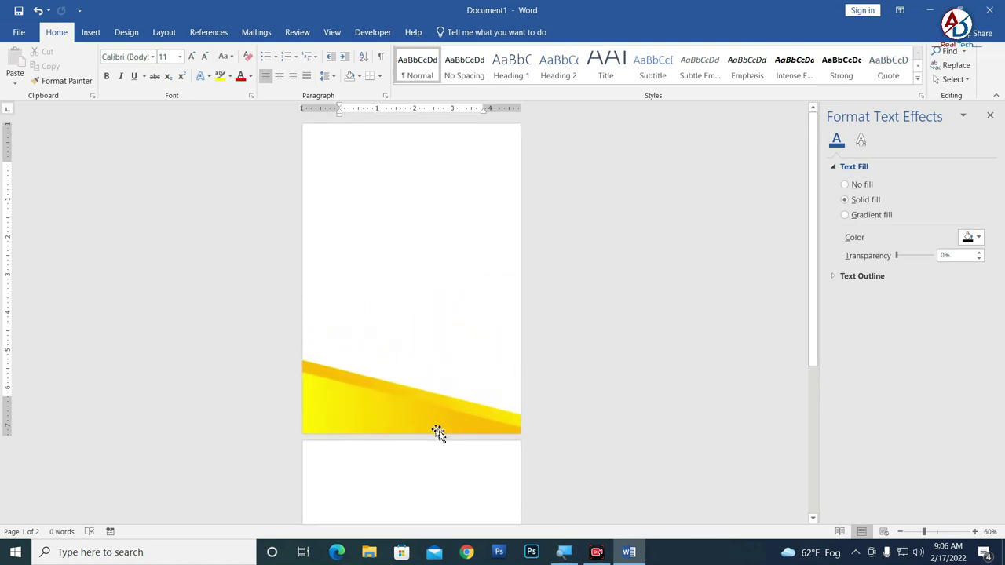
{"action": "left_click", "coordinate": [91, 32]}
- Draw a rectangle band across the upper page, flush left, rotated to slant down rightward
{"action": "left_click", "coordinate": [185, 78]}
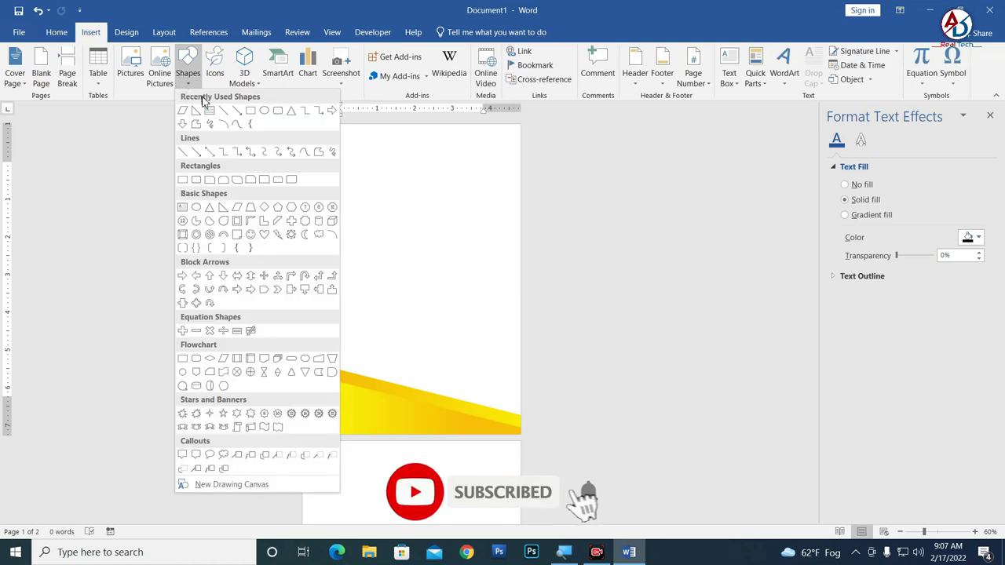
{"action": "left_click", "coordinate": [251, 115]}
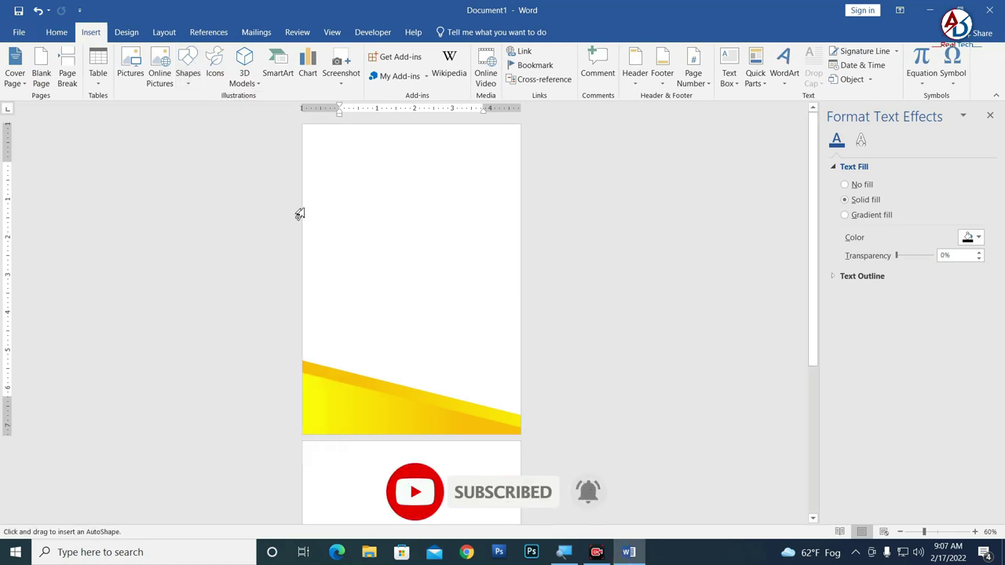
{"action": "left_click", "coordinate": [189, 71]}
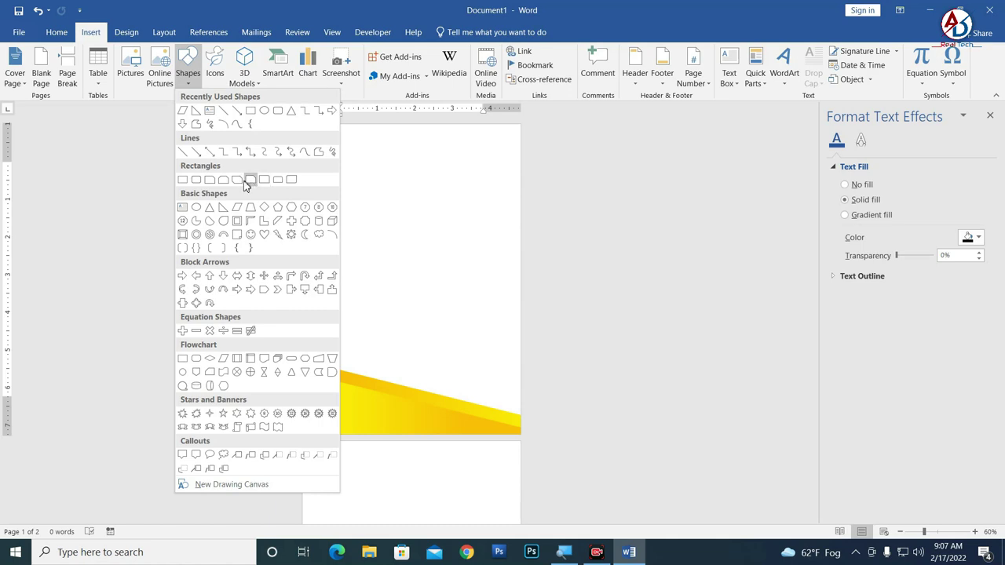
{"action": "left_click", "coordinate": [185, 180]}
{"action": "left_click_drag", "start_coordinate": [317, 203], "coordinate": [594, 240]}
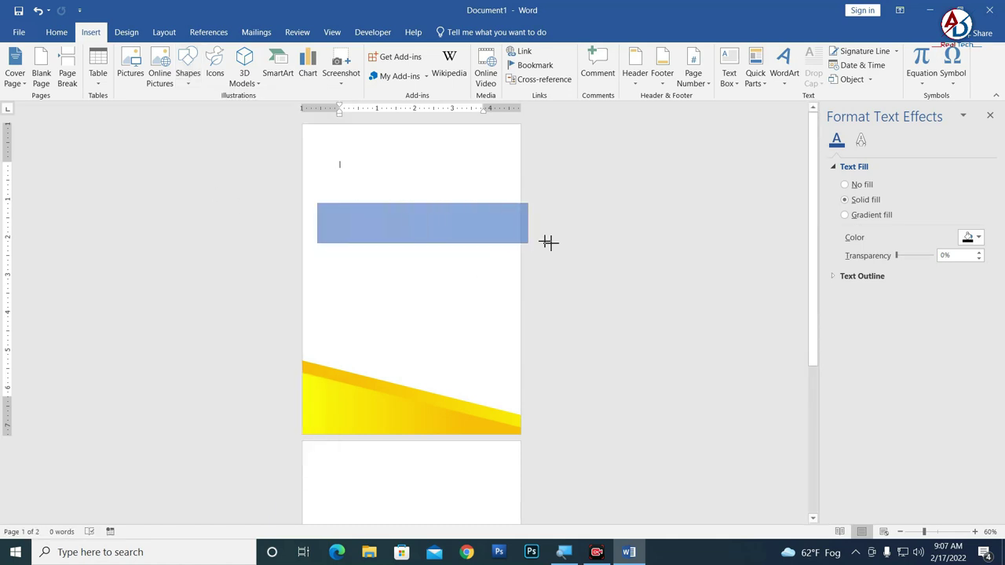
{"action": "left_click_drag", "start_coordinate": [392, 208], "coordinate": [374, 230]}
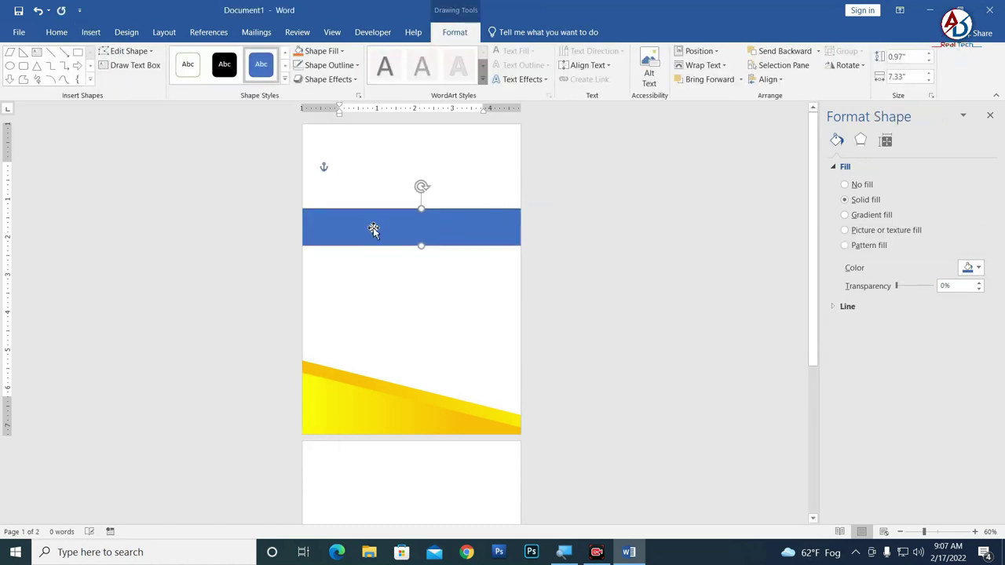
{"action": "mouse_move", "coordinate": [424, 189]}
{"action": "left_mouse_down"}
{"action": "mouse_move", "coordinate": [441, 273]}
{"action": "mouse_move", "coordinate": [442, 263]}
{"action": "left_mouse_up"}
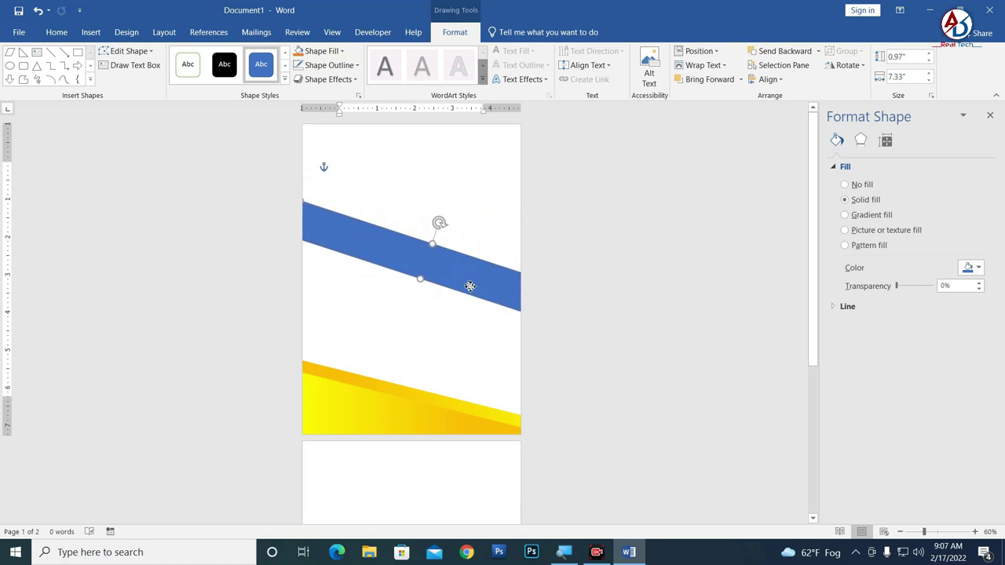
{"action": "key", "text": "Down"}
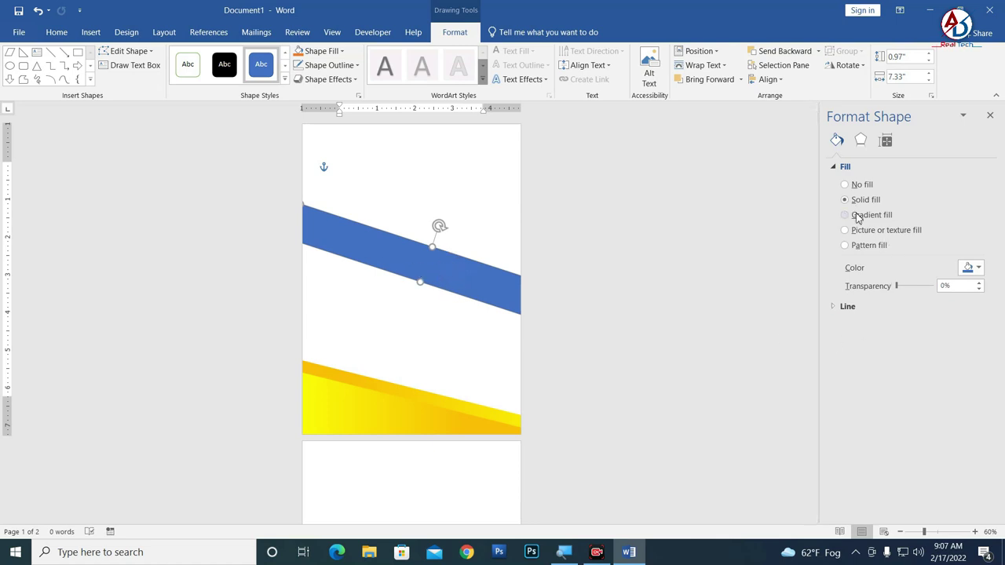
- Give the slanted band a 180° gold-to-yellow gradient with no outline, then shift it slightly left
{"action": "left_click", "coordinate": [859, 216]}
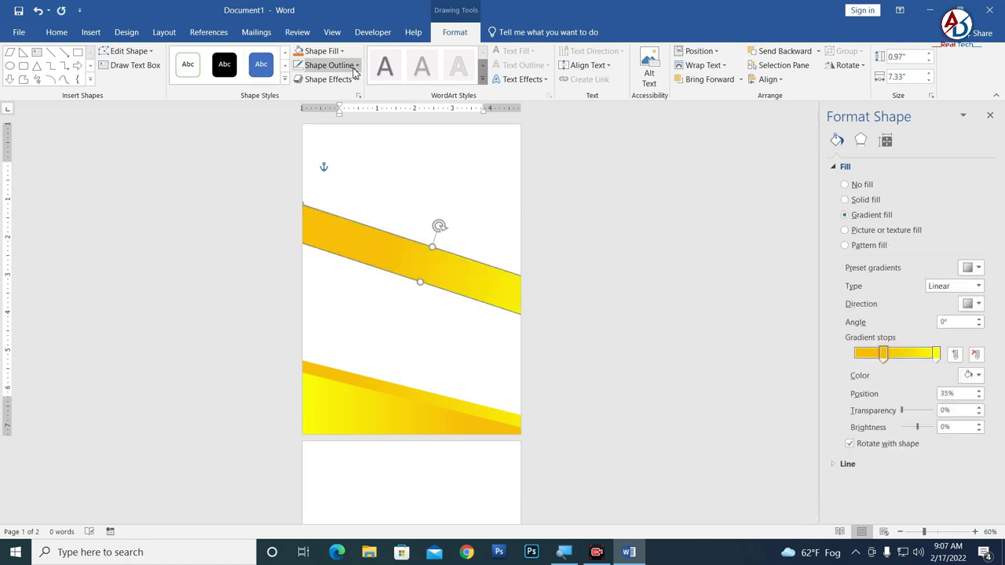
{"action": "left_click", "coordinate": [328, 65]}
{"action": "left_click", "coordinate": [351, 177]}
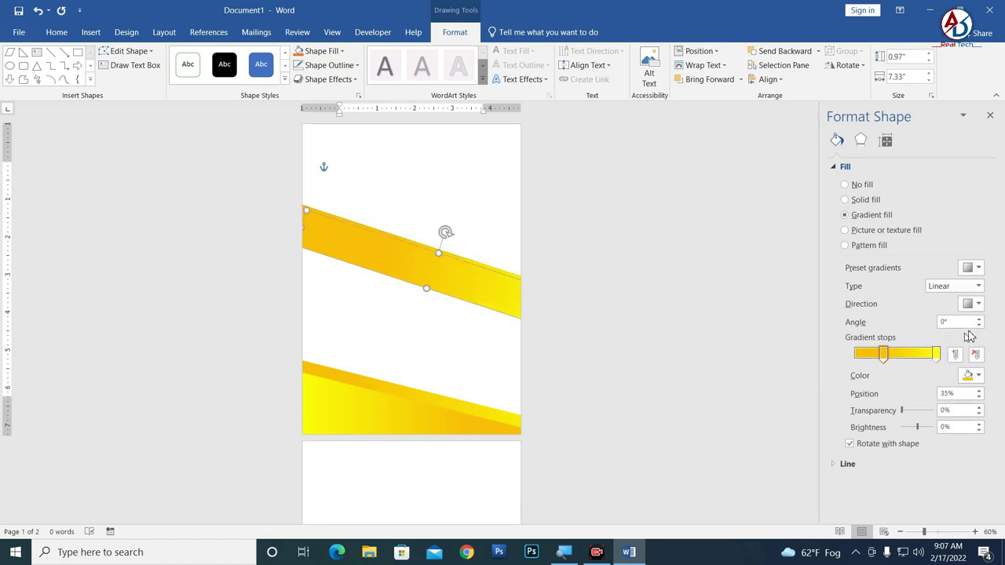
{"action": "left_click", "coordinate": [973, 306]}
{"action": "left_click", "coordinate": [981, 334]}
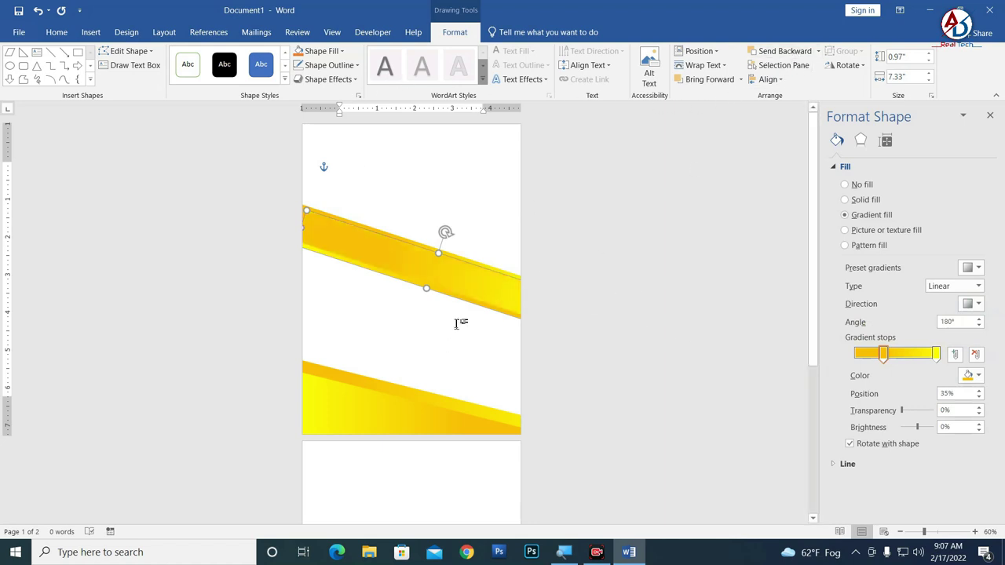
{"action": "left_click_drag", "start_coordinate": [464, 305], "coordinate": [451, 304]}
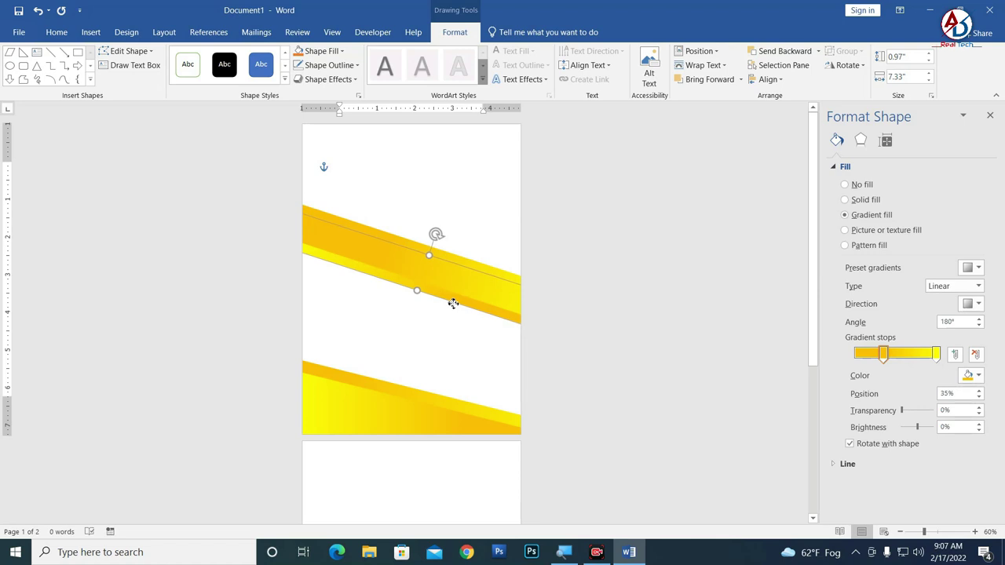
{"action": "left_click", "coordinate": [523, 340]}
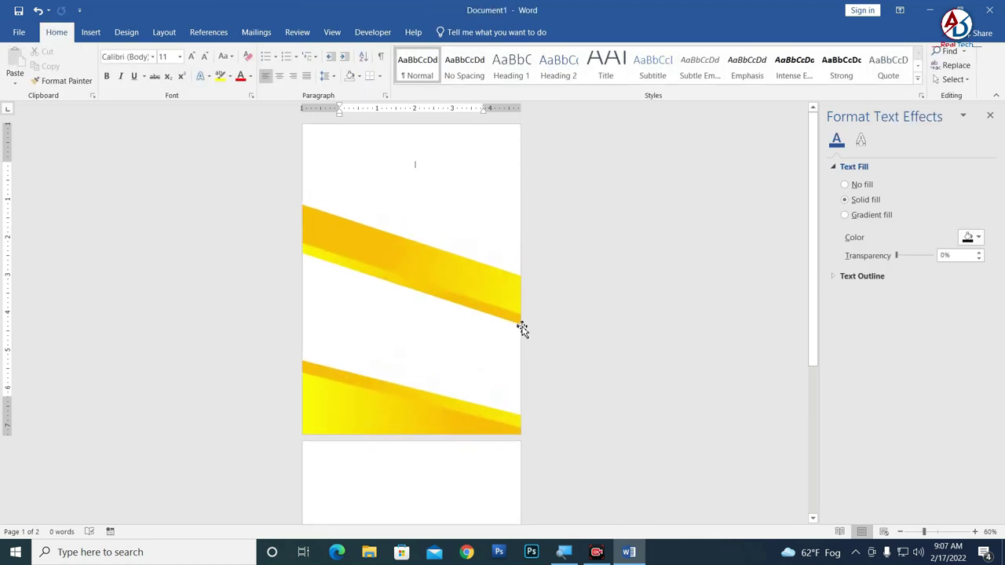
- Draw a triangle over the upper band and rotate it to point left
{"action": "left_click", "coordinate": [90, 32]}
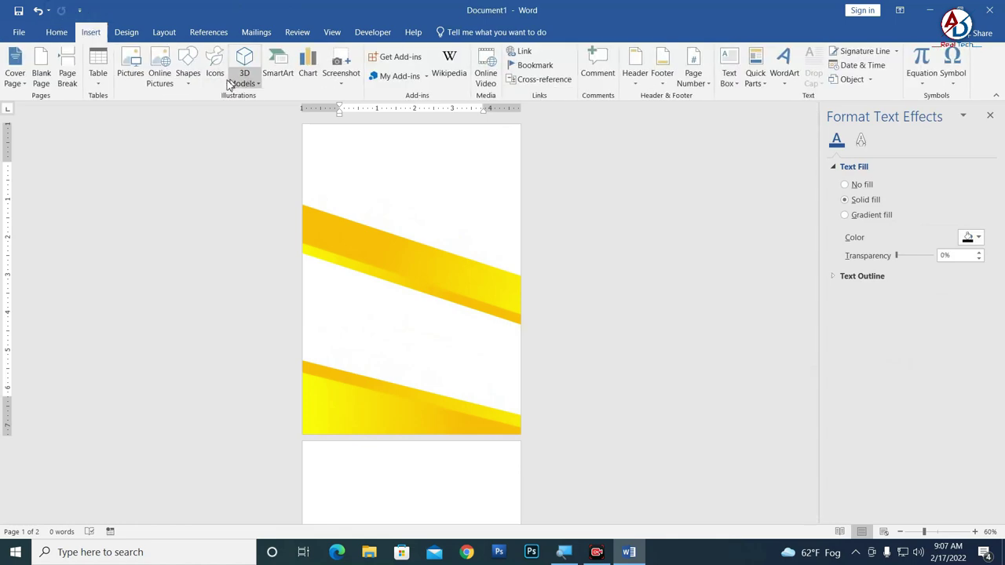
{"action": "left_click", "coordinate": [187, 73]}
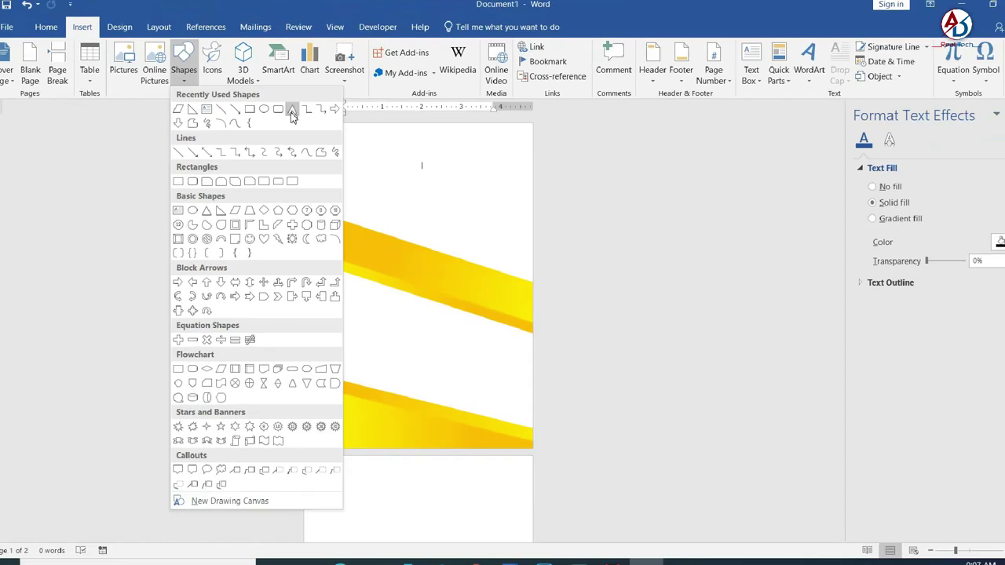
{"action": "left_click", "coordinate": [292, 111]}
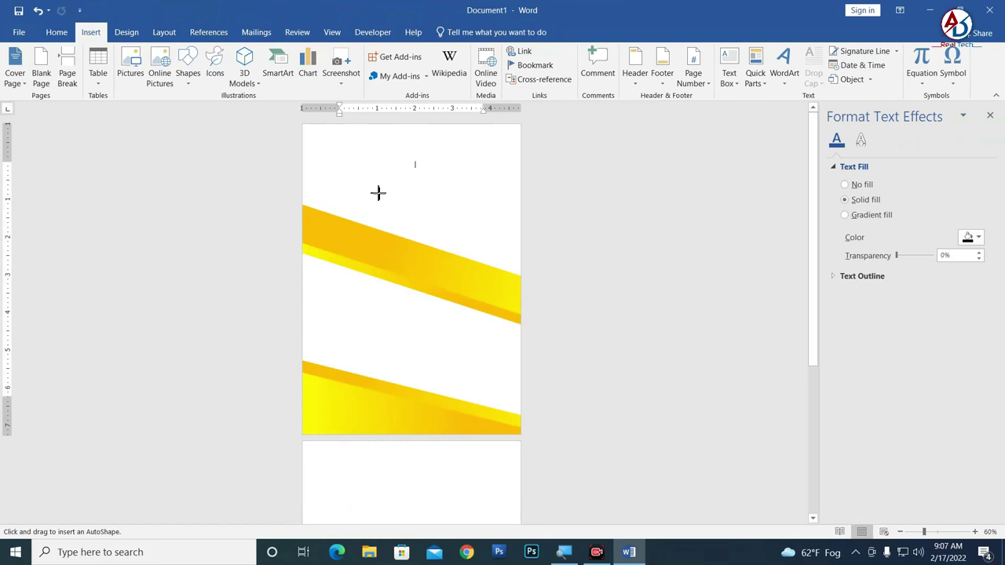
{"action": "left_click_drag", "start_coordinate": [377, 192], "coordinate": [496, 292]}
{"action": "scroll", "coordinate": [443, 233], "scroll_direction": "up", "scroll_amount": 1}
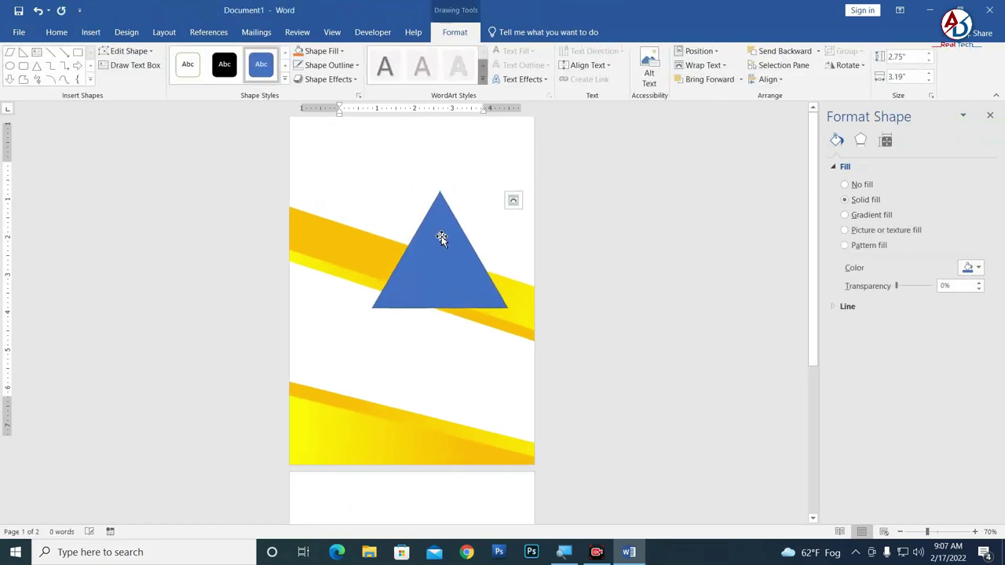
{"action": "left_click_drag", "start_coordinate": [442, 169], "coordinate": [354, 247]}
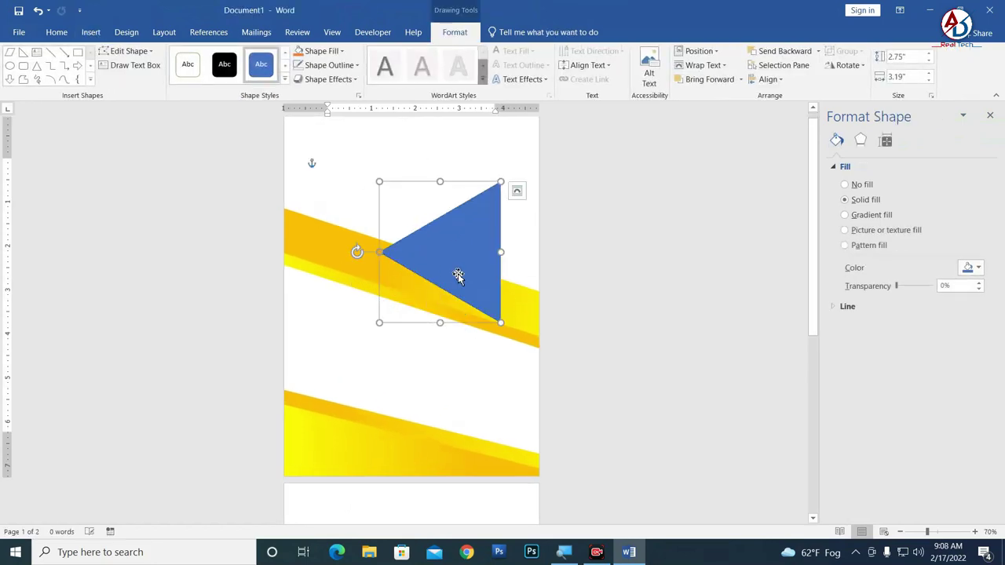
- Widen the triangle to 4.27" against the right page edge, its tip on the yellow band
{"action": "mouse_move", "coordinate": [458, 274]}
{"action": "left_mouse_down"}
{"action": "mouse_move", "coordinate": [517, 265]}
{"action": "mouse_move", "coordinate": [497, 278]}
{"action": "left_mouse_up"}
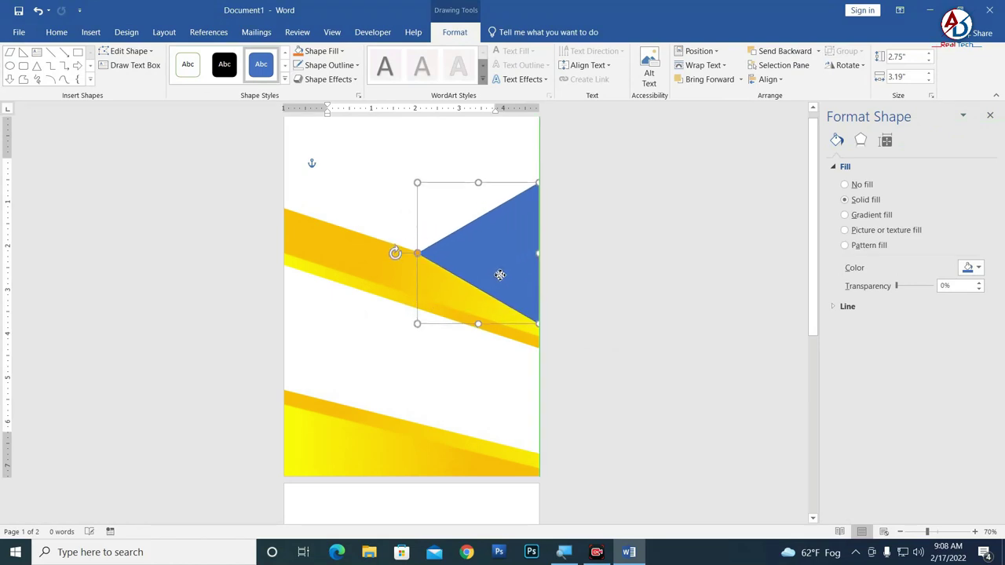
{"action": "left_click_drag", "start_coordinate": [497, 277], "coordinate": [500, 277]}
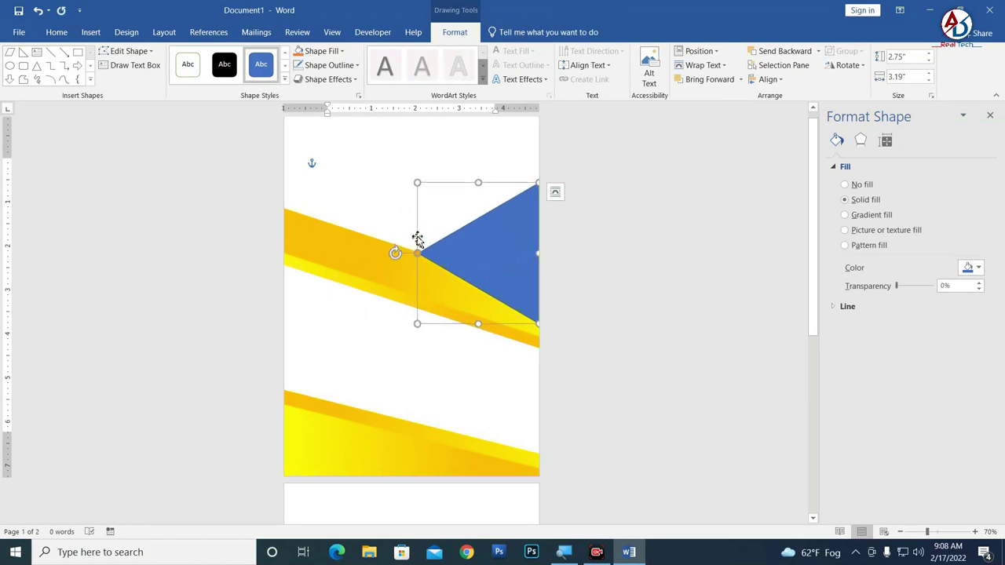
{"action": "left_click_drag", "start_coordinate": [421, 257], "coordinate": [423, 259]}
{"action": "left_click_drag", "start_coordinate": [553, 253], "coordinate": [605, 253]}
{"action": "left_click_drag", "start_coordinate": [509, 265], "coordinate": [469, 244]}
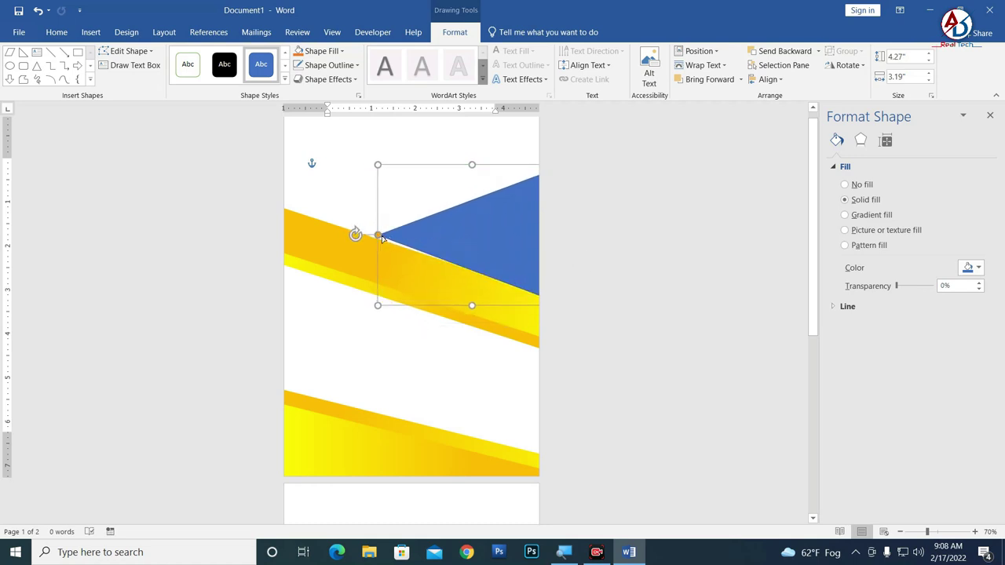
{"action": "left_click_drag", "start_coordinate": [383, 238], "coordinate": [380, 245]}
{"action": "left_click_drag", "start_coordinate": [450, 252], "coordinate": [450, 247]}
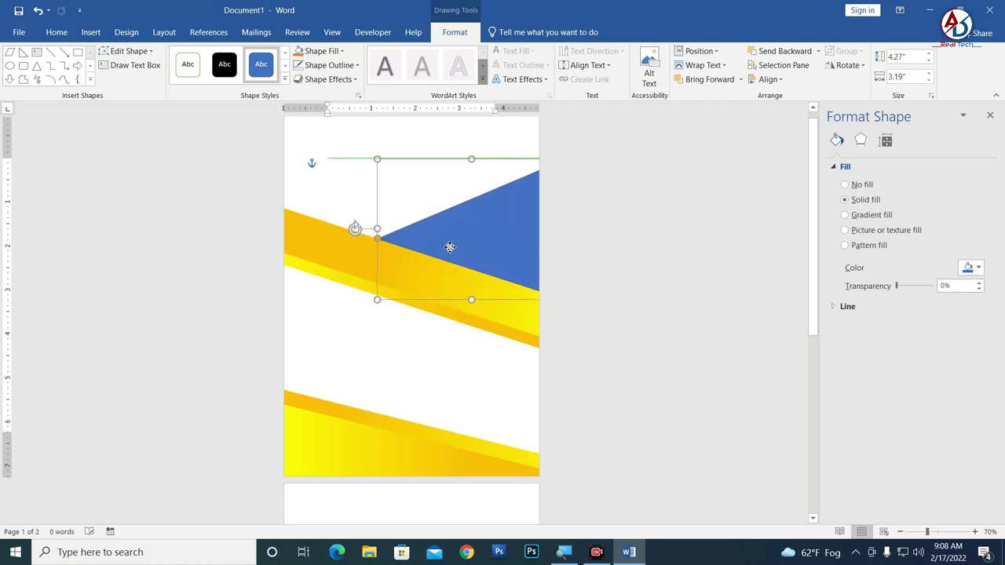
{"action": "left_click", "coordinate": [328, 66]}
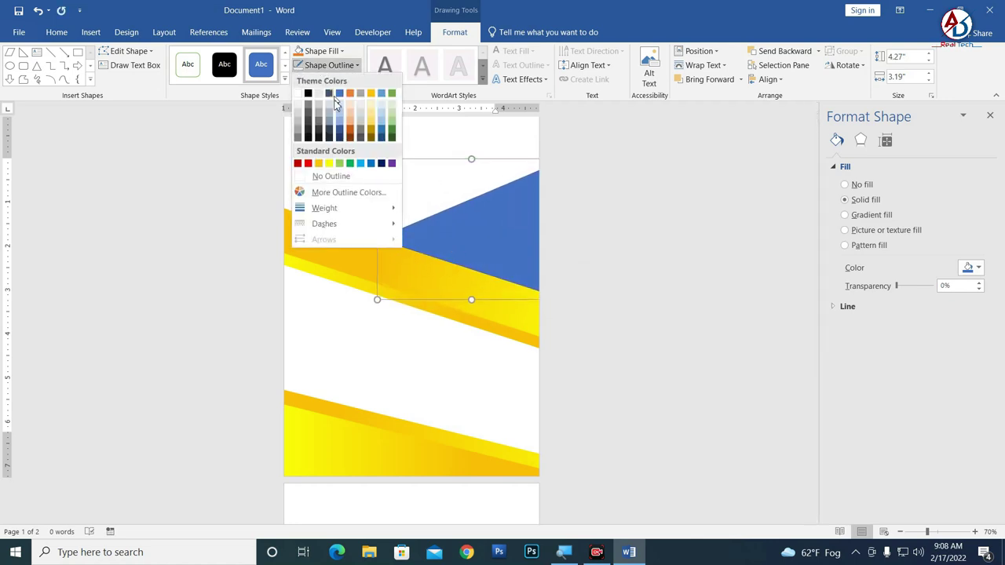
- Remove the triangle's outline and set a gradient with a Dark Blue left stop and dark green right stop
{"action": "left_click", "coordinate": [337, 175]}
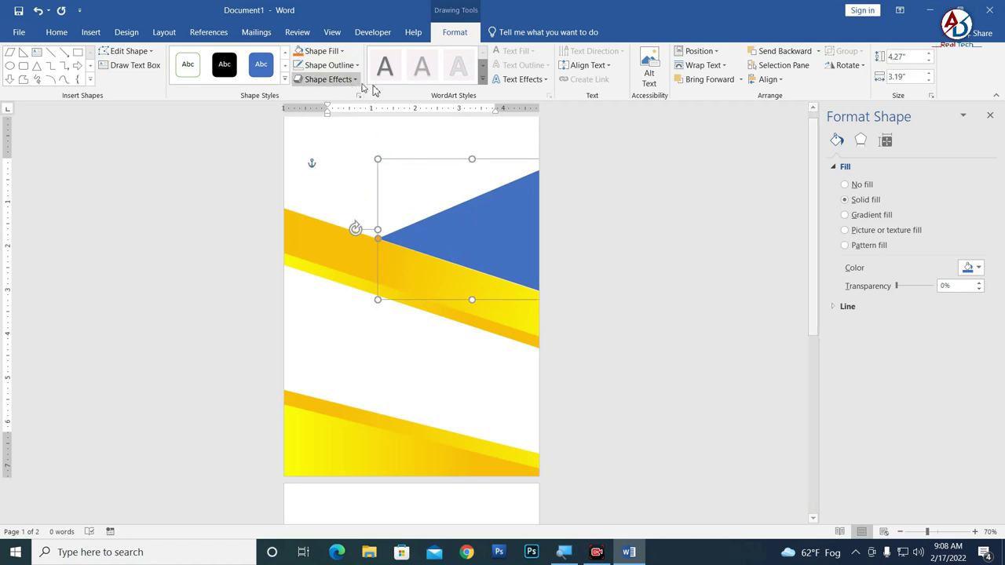
{"action": "left_click", "coordinate": [872, 215]}
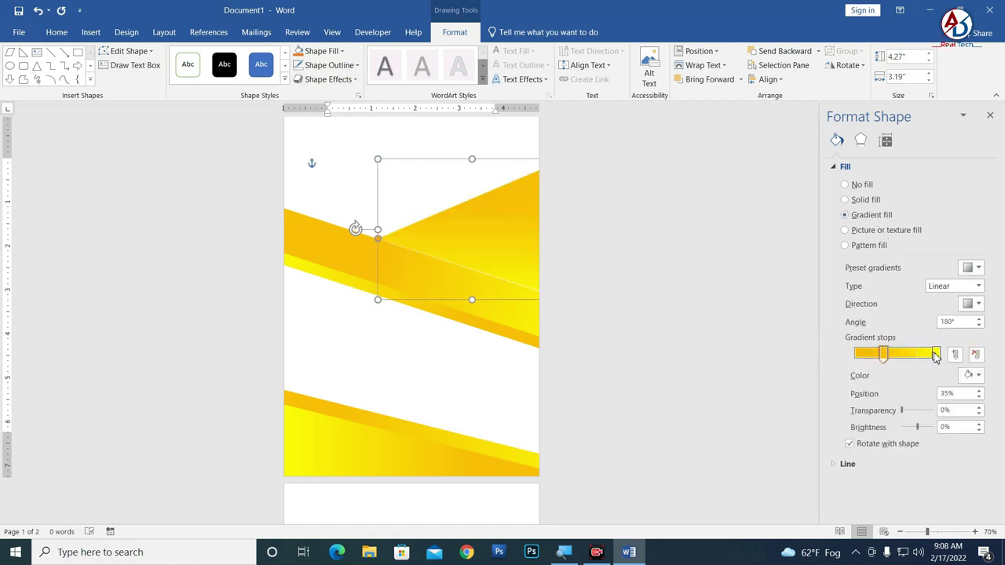
{"action": "left_click", "coordinate": [883, 357]}
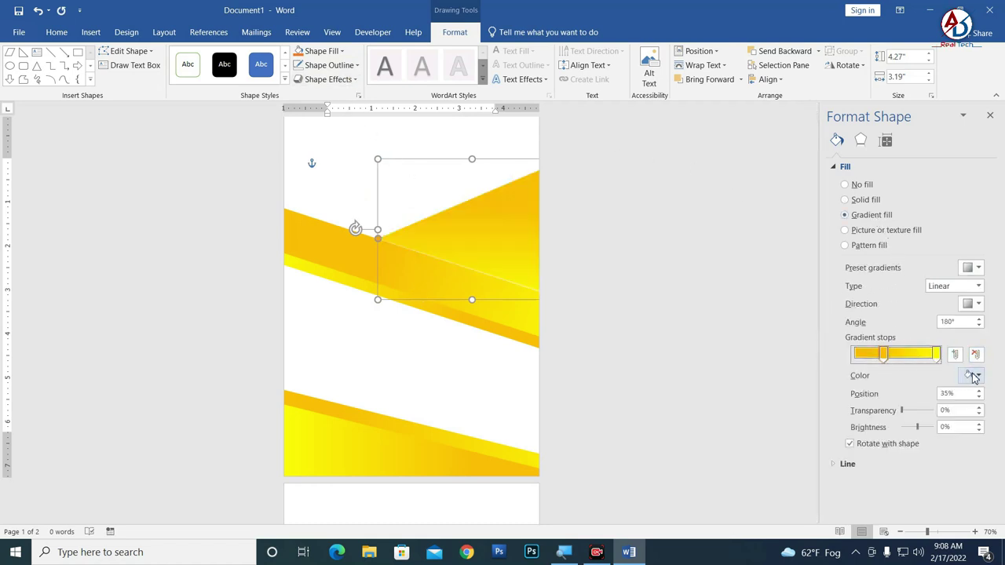
{"action": "left_click", "coordinate": [974, 375]}
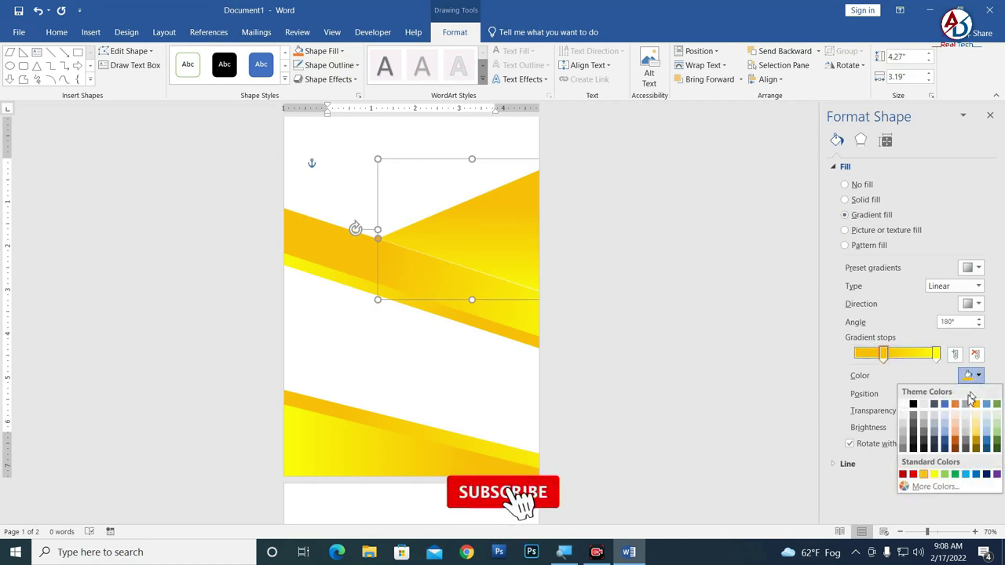
{"action": "left_click", "coordinate": [987, 475]}
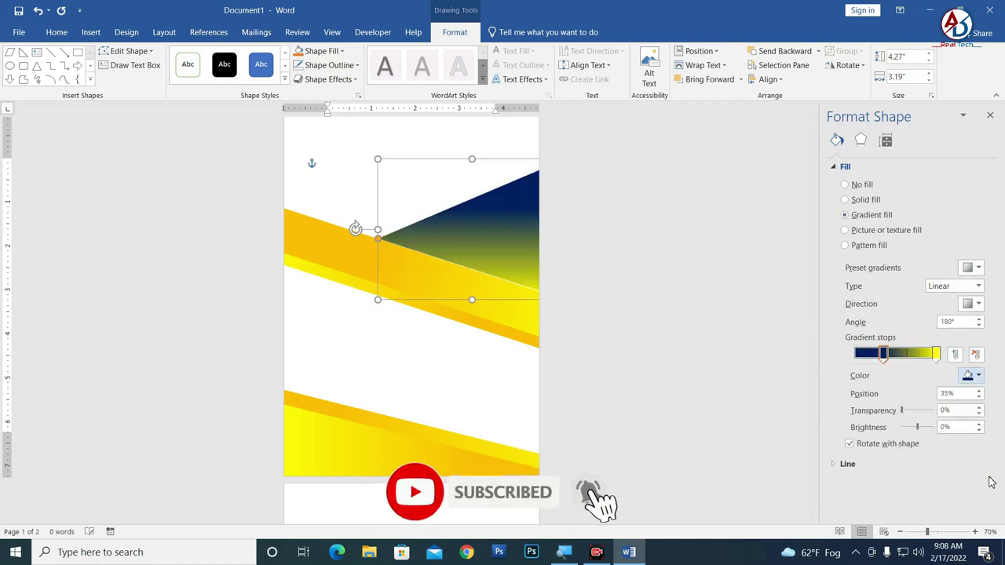
{"action": "left_click", "coordinate": [936, 355]}
{"action": "left_click", "coordinate": [977, 375]}
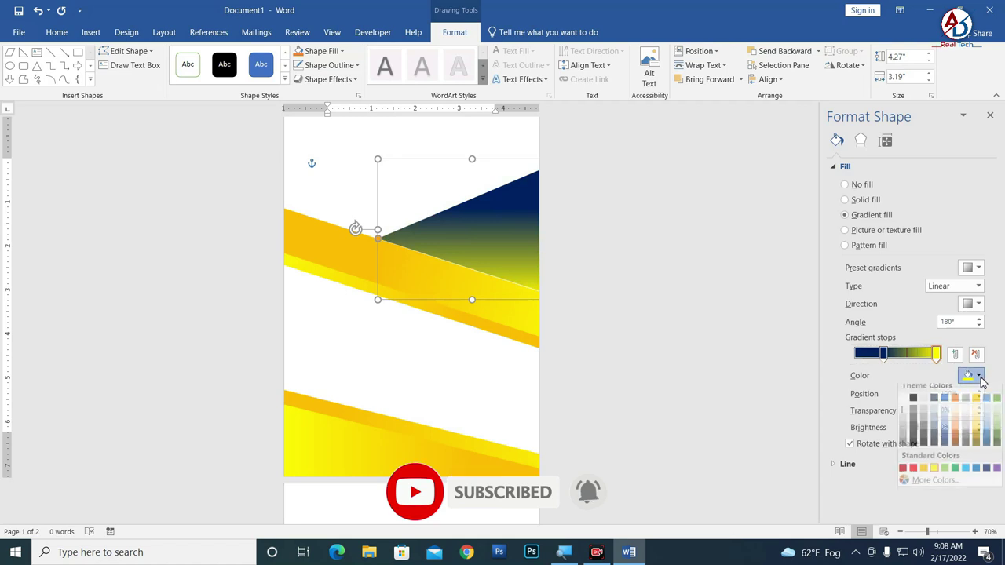
{"action": "left_click", "coordinate": [997, 444]}
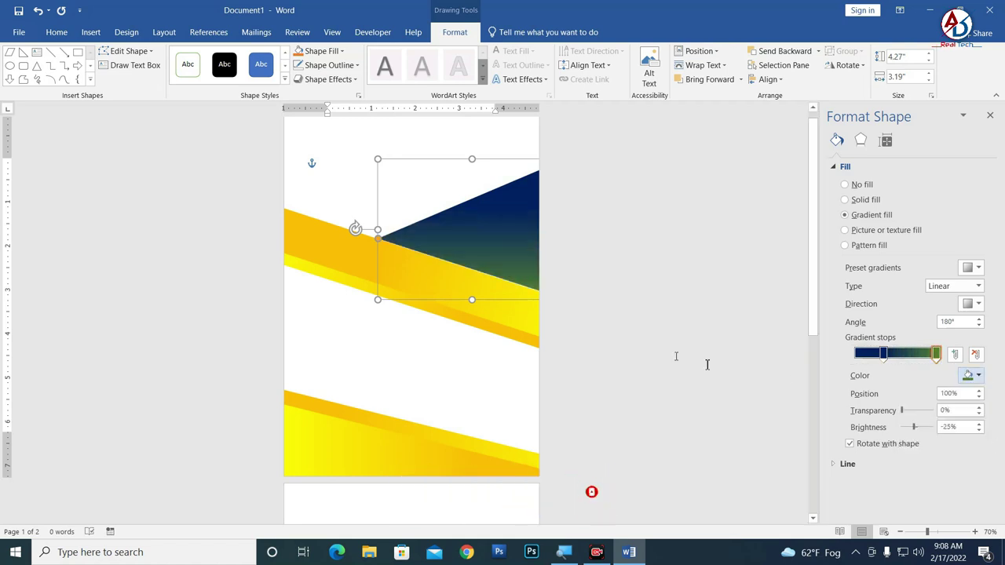
- Check the navy-to-green triangle on the page and close the Format Shape pane
{"action": "left_click", "coordinate": [556, 244]}
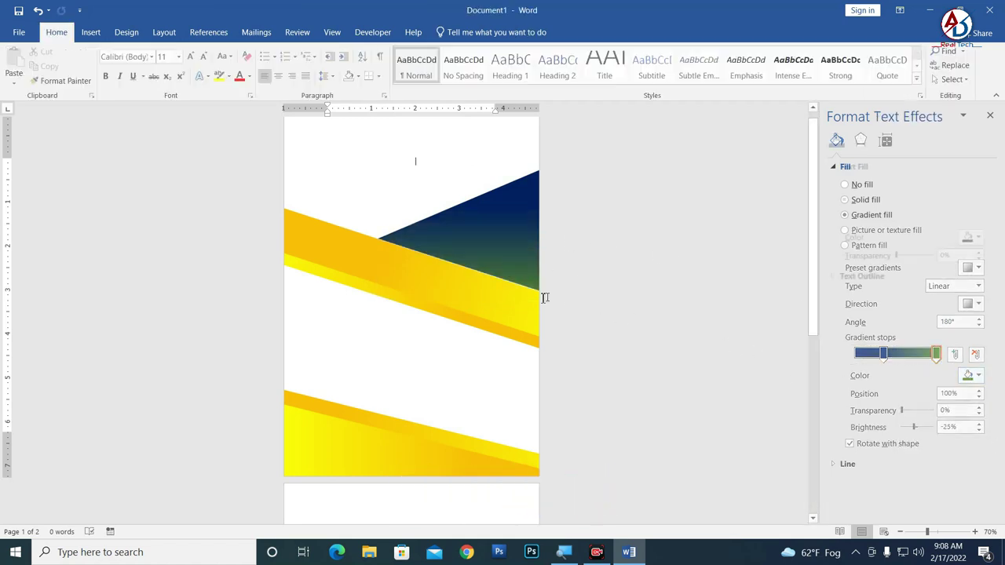
{"action": "left_click", "coordinate": [521, 263]}
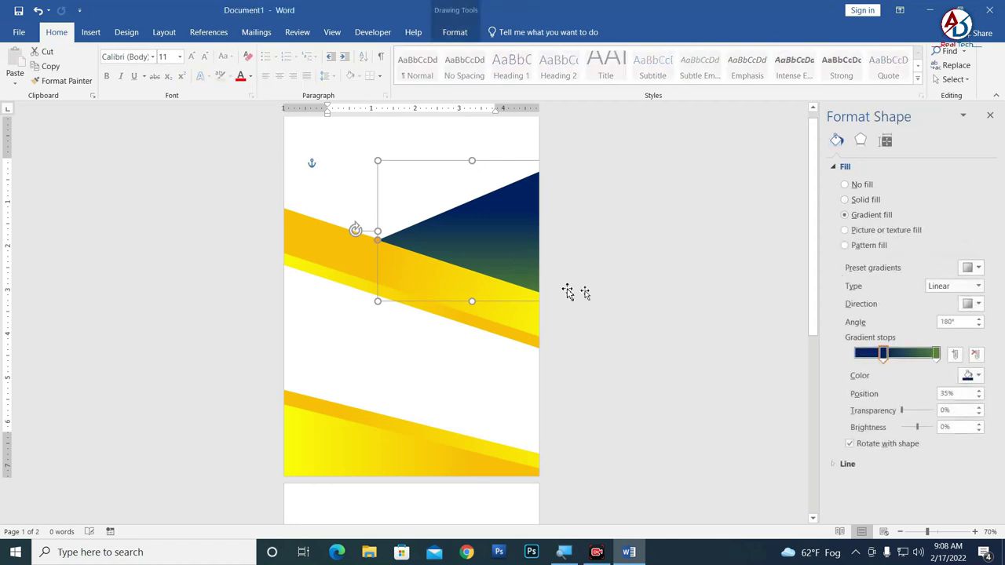
{"action": "left_click", "coordinate": [498, 343]}
{"action": "scroll", "coordinate": [451, 302], "scroll_direction": "down", "scroll_amount": 1}
{"action": "scroll", "coordinate": [455, 306], "scroll_direction": "up", "scroll_amount": 1}
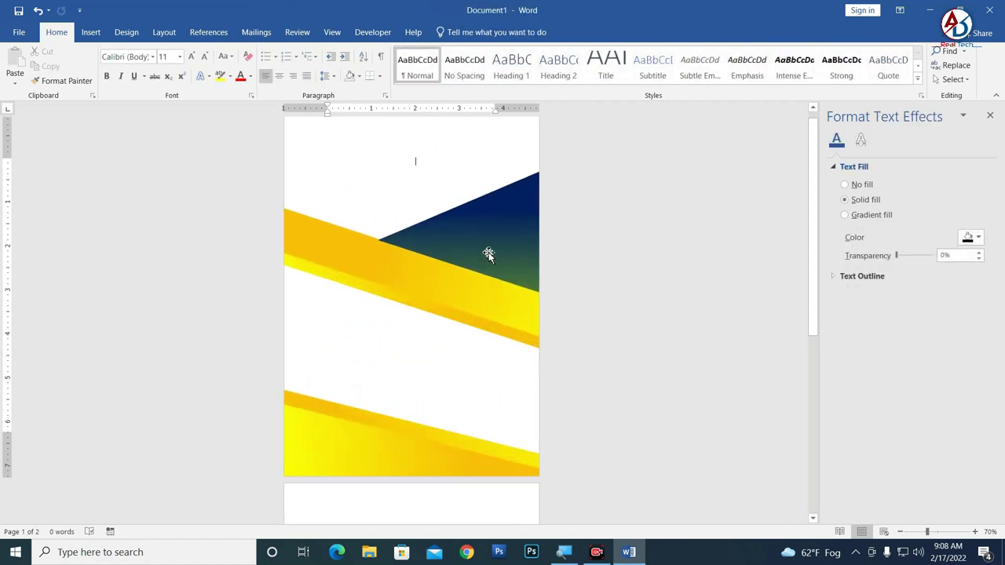
{"action": "left_click", "coordinate": [487, 255]}
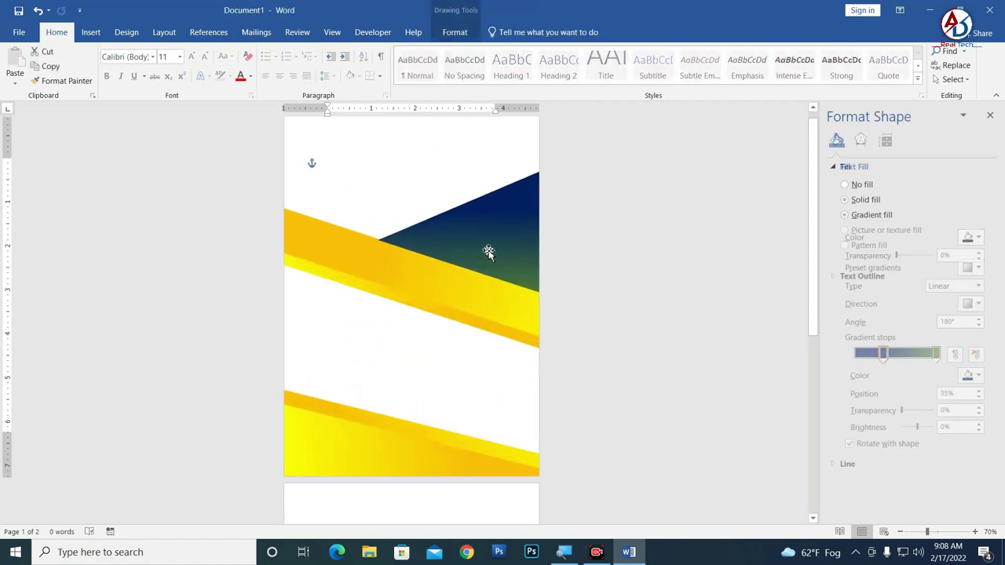
{"action": "left_click", "coordinate": [620, 290]}
{"action": "left_click", "coordinate": [990, 116]}
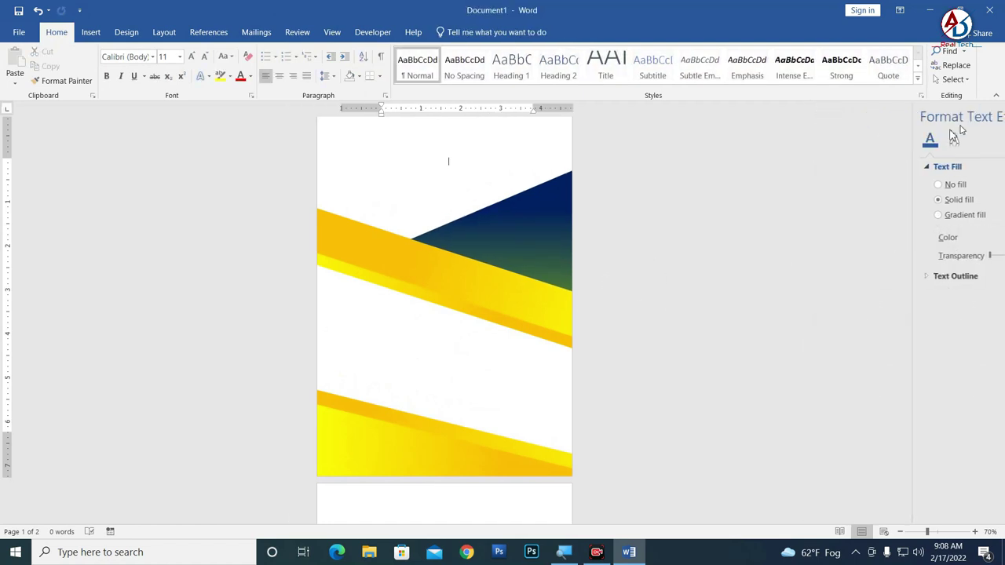
{"action": "scroll", "coordinate": [570, 310], "scroll_direction": "down", "scroll_amount": 2}
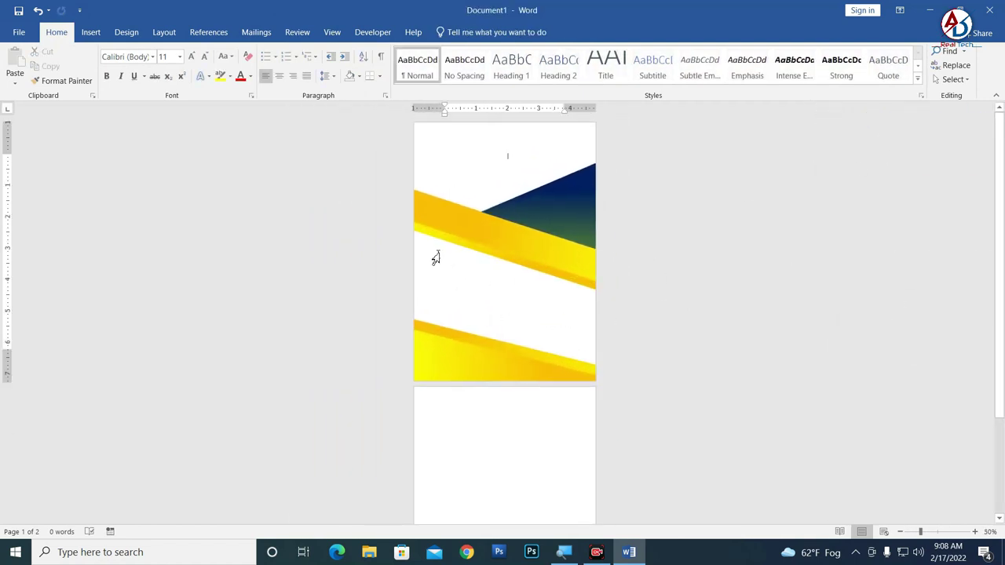
- Start a picture insert and browse to D:\Design Templete\desktop file\food
{"action": "left_click", "coordinate": [90, 32]}
{"action": "left_click", "coordinate": [188, 73]}
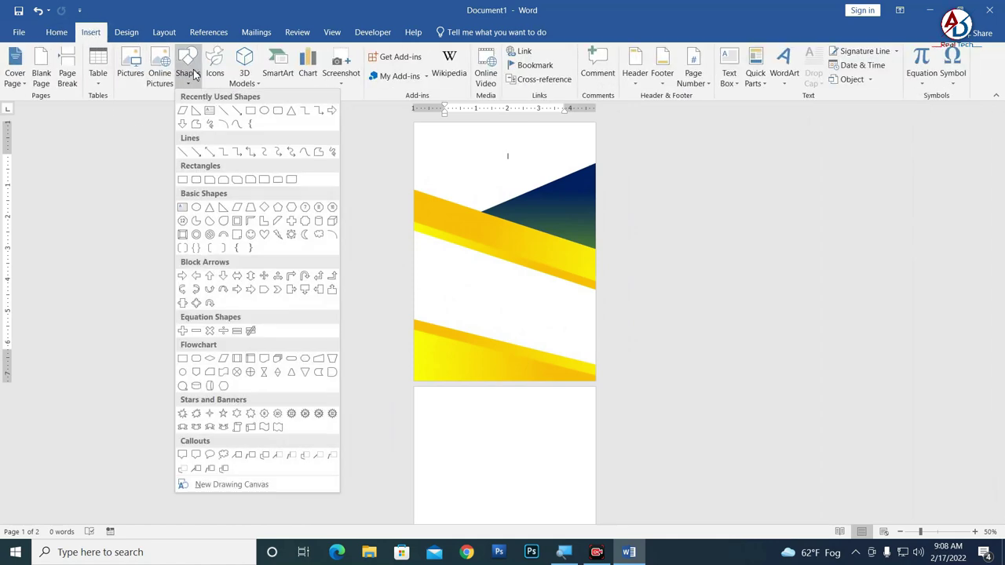
{"action": "left_click", "coordinate": [130, 73]}
{"action": "left_click", "coordinate": [70, 311]}
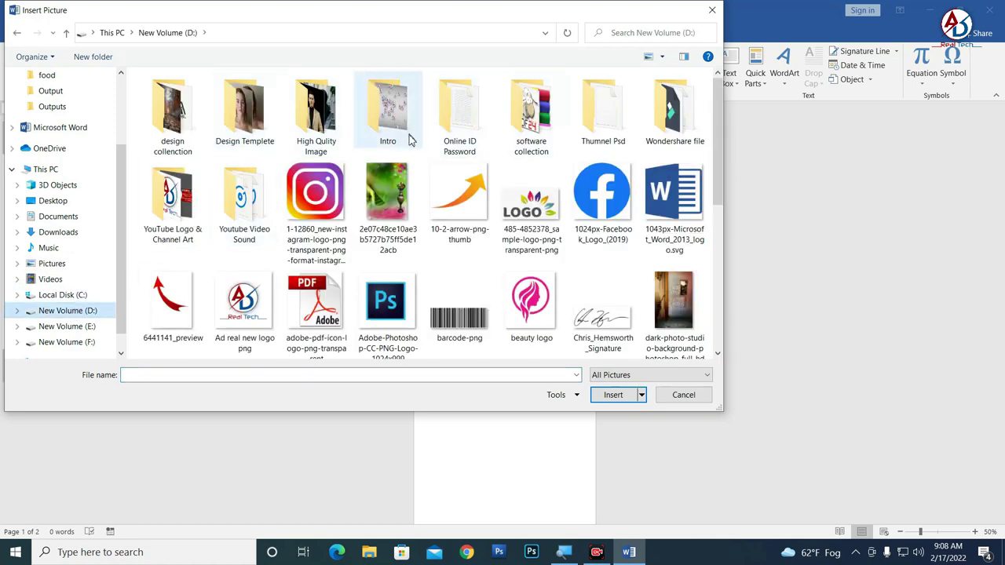
{"action": "double_click", "coordinate": [245, 125]}
{"action": "double_click", "coordinate": [395, 120]}
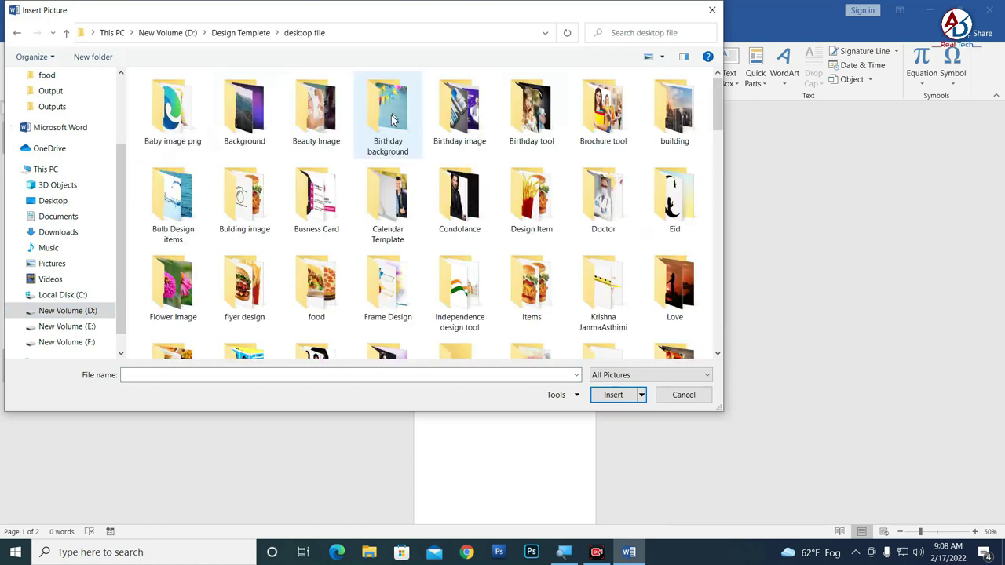
{"action": "double_click", "coordinate": [318, 300]}
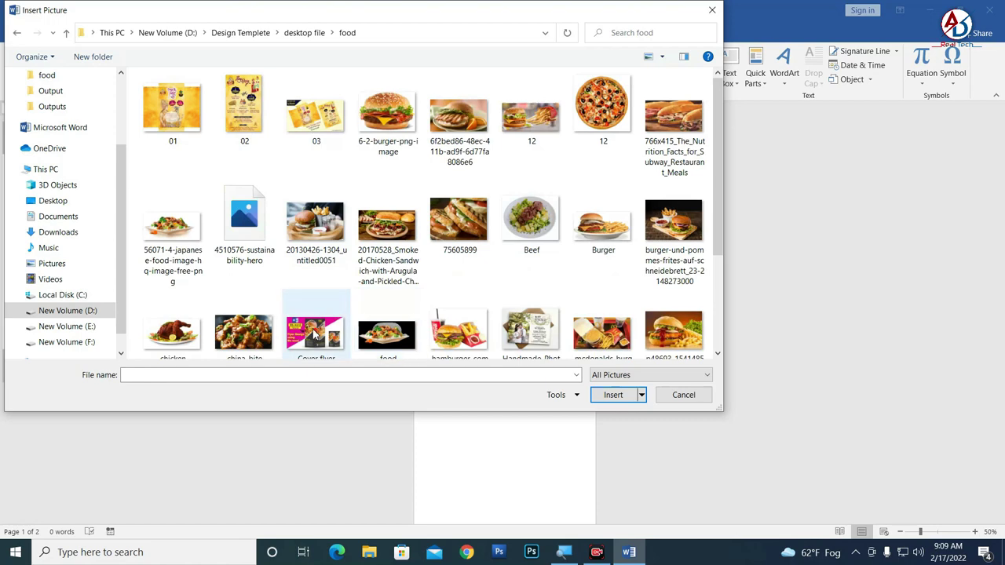
{"action": "scroll", "coordinate": [314, 338], "scroll_direction": "down", "scroll_amount": 3}
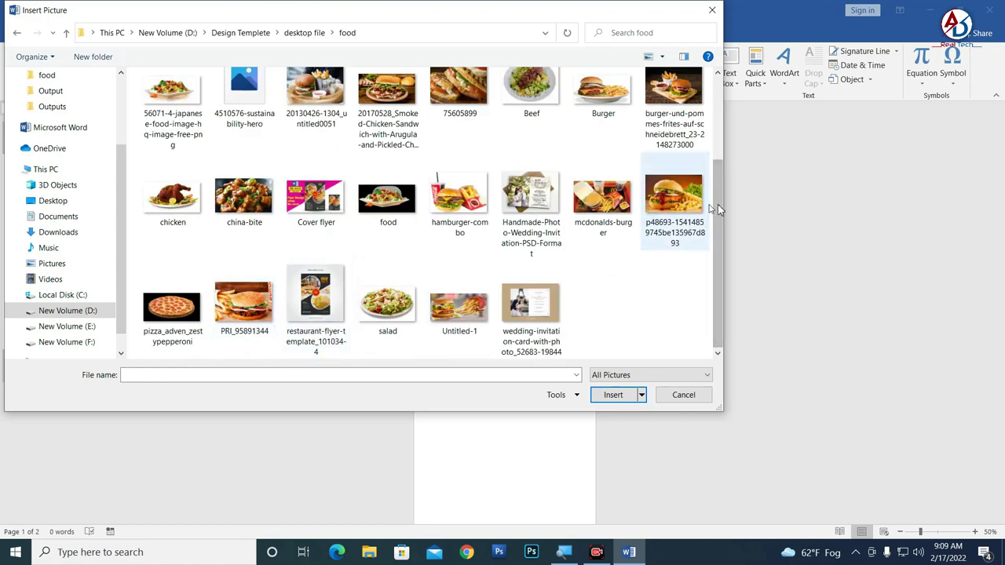
- Check the flyer design and Design Item folders, then select the smoked chicken sandwich photo in food
{"action": "left_click", "coordinate": [18, 33]}
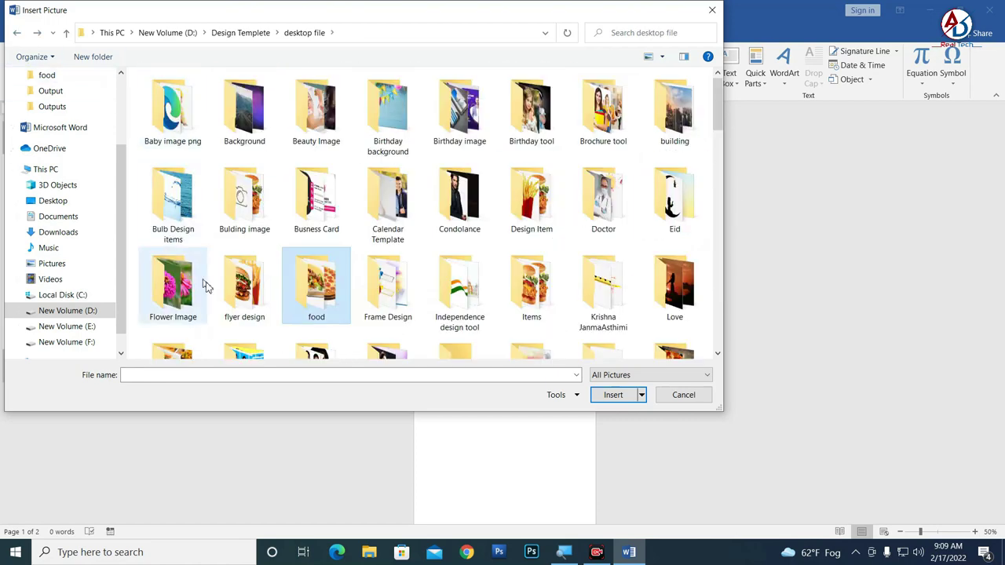
{"action": "double_click", "coordinate": [238, 303]}
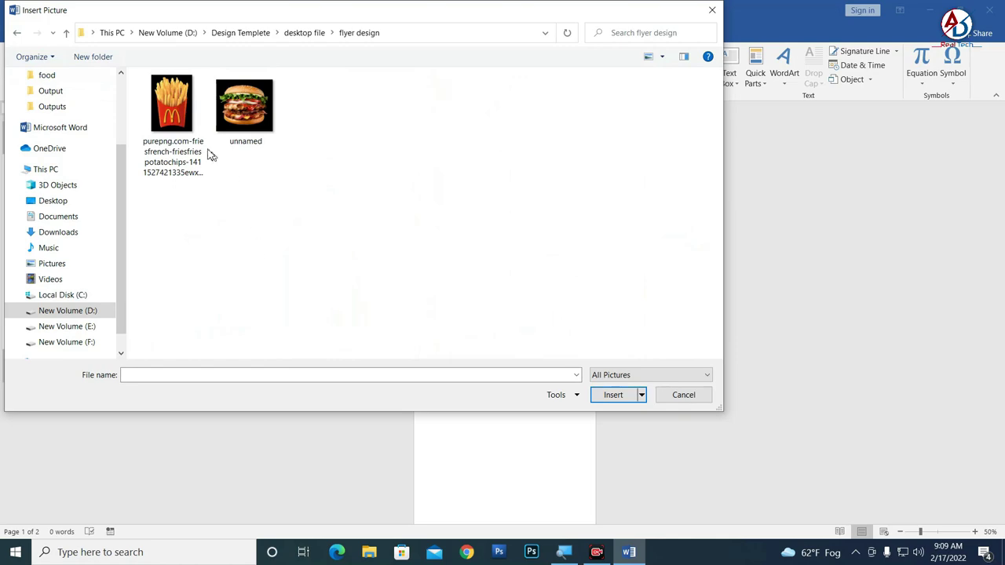
{"action": "left_click", "coordinate": [17, 33]}
{"action": "double_click", "coordinate": [542, 224]}
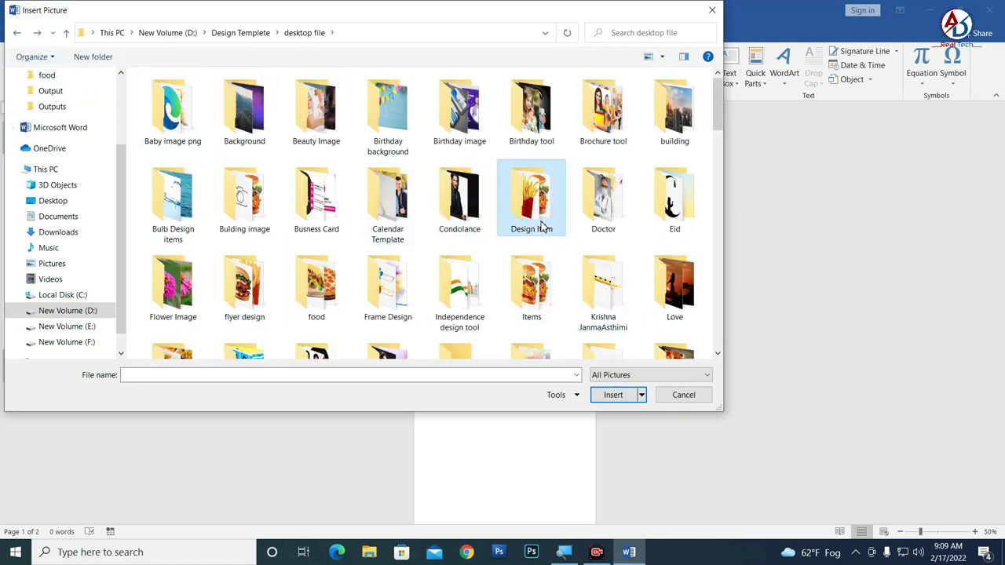
{"action": "left_click", "coordinate": [18, 33]}
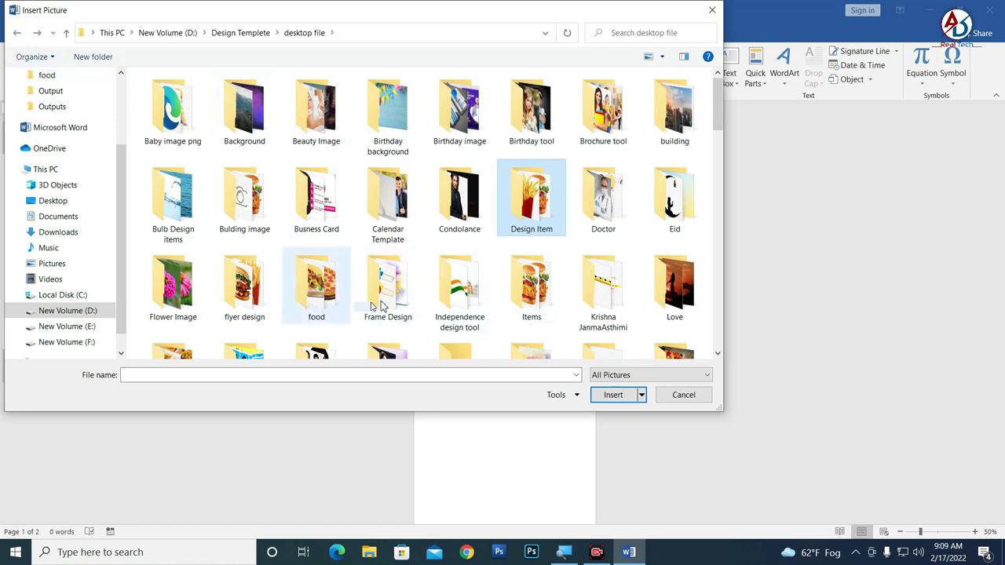
{"action": "double_click", "coordinate": [299, 295]}
{"action": "scroll", "coordinate": [414, 309], "scroll_direction": "down", "scroll_amount": 2}
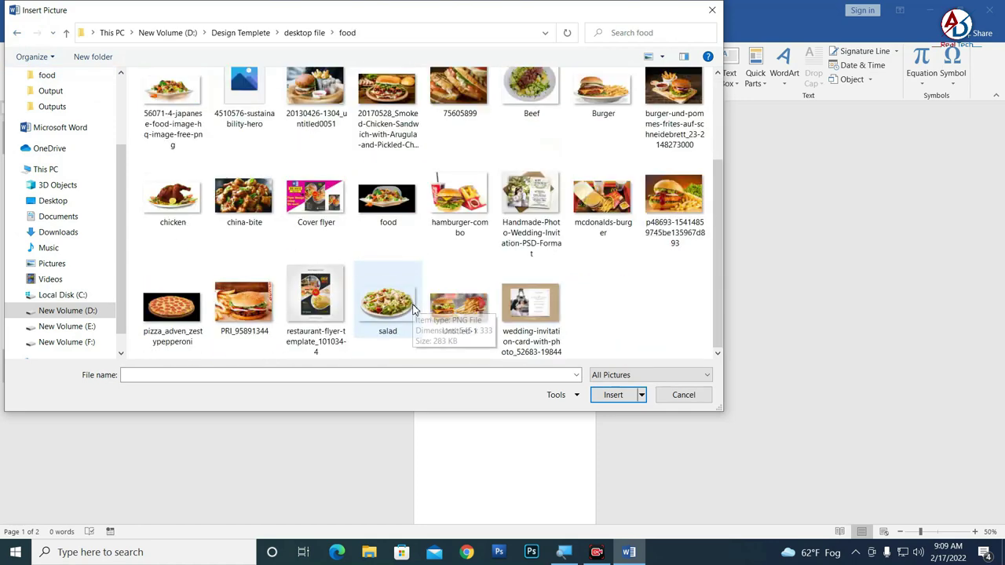
{"action": "scroll", "coordinate": [424, 282], "scroll_direction": "up", "scroll_amount": 2}
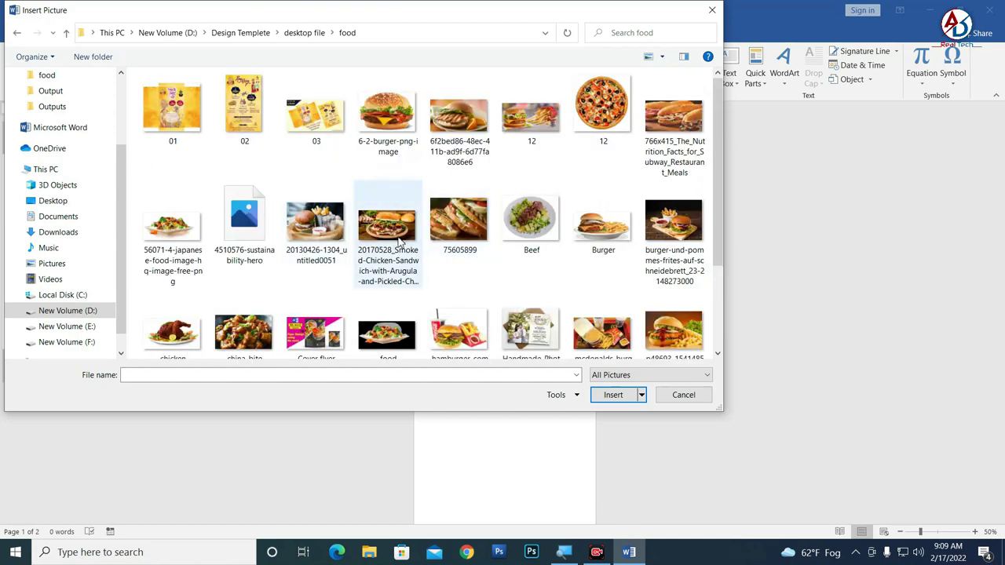
{"action": "left_click", "coordinate": [397, 239]}
- Insert the sandwich photo, set it In Front of Text, and move it onto page 1's yellow band
{"action": "left_click", "coordinate": [614, 395]}
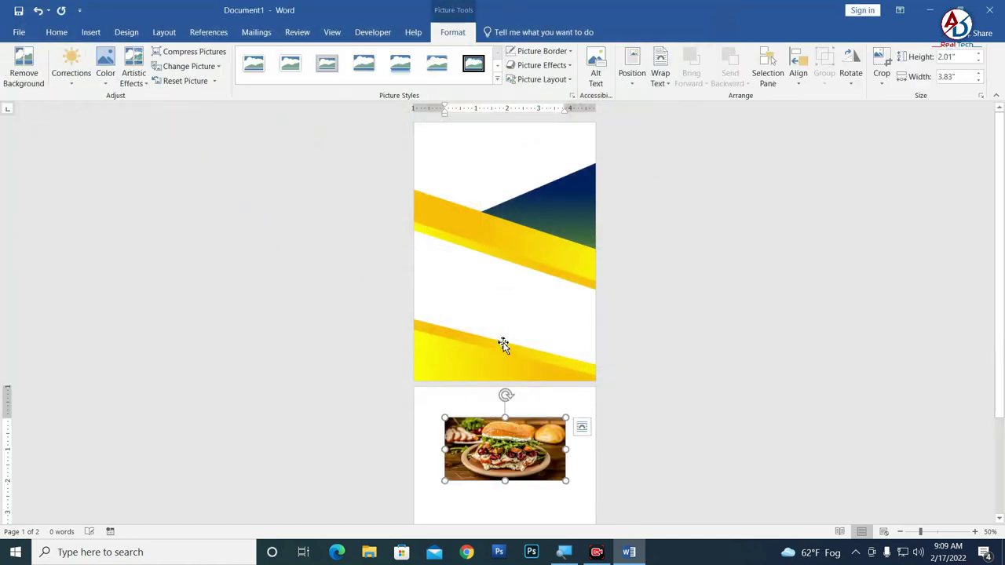
{"action": "left_click", "coordinate": [658, 79]}
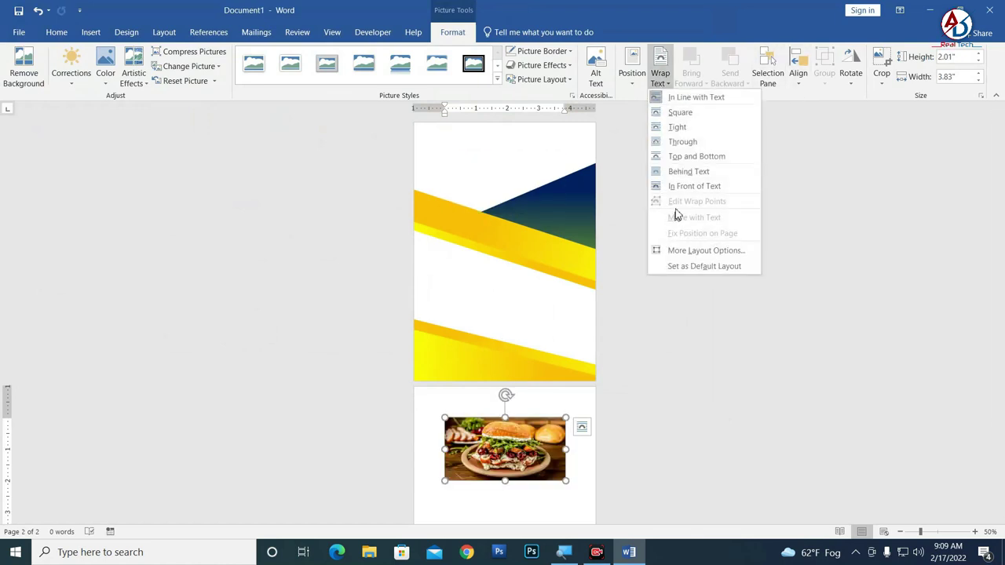
{"action": "left_click", "coordinate": [685, 189]}
{"action": "left_click_drag", "start_coordinate": [519, 189], "coordinate": [488, 259]}
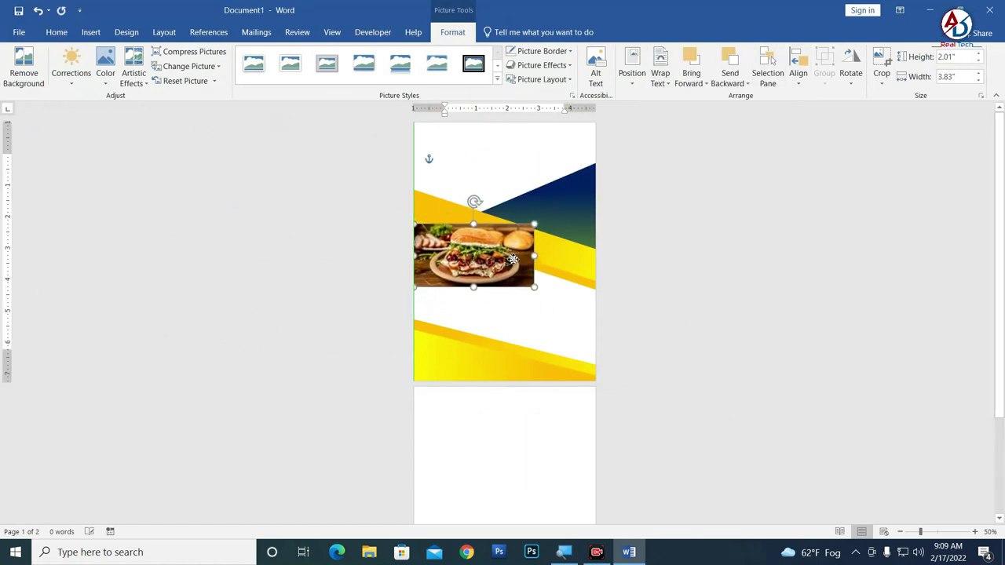
- Enlarge the photo to about 3.87" by 7.37" and tilt it along the diagonal band
{"action": "left_click_drag", "start_coordinate": [535, 288], "coordinate": [612, 338]}
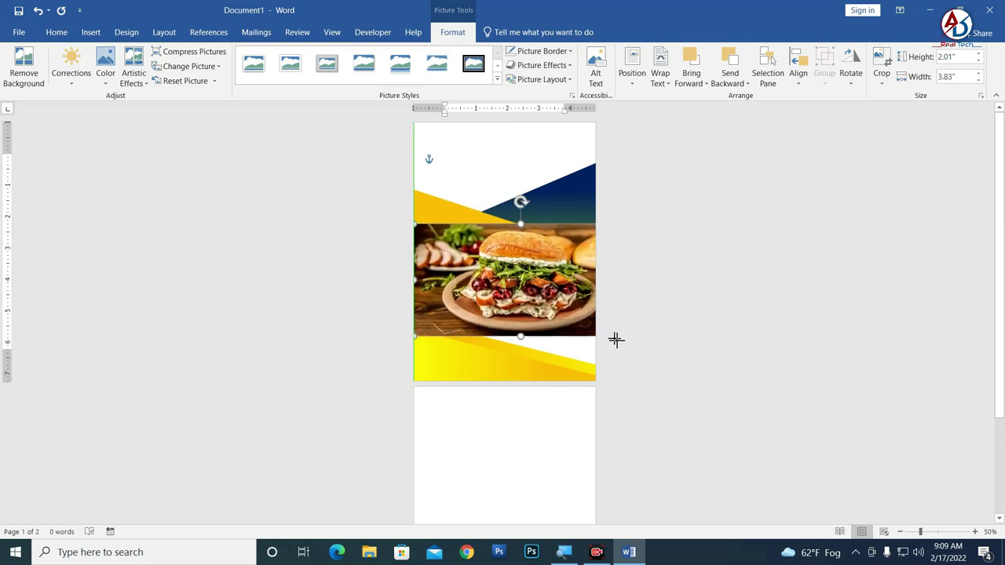
{"action": "left_click_drag", "start_coordinate": [550, 303], "coordinate": [546, 327]}
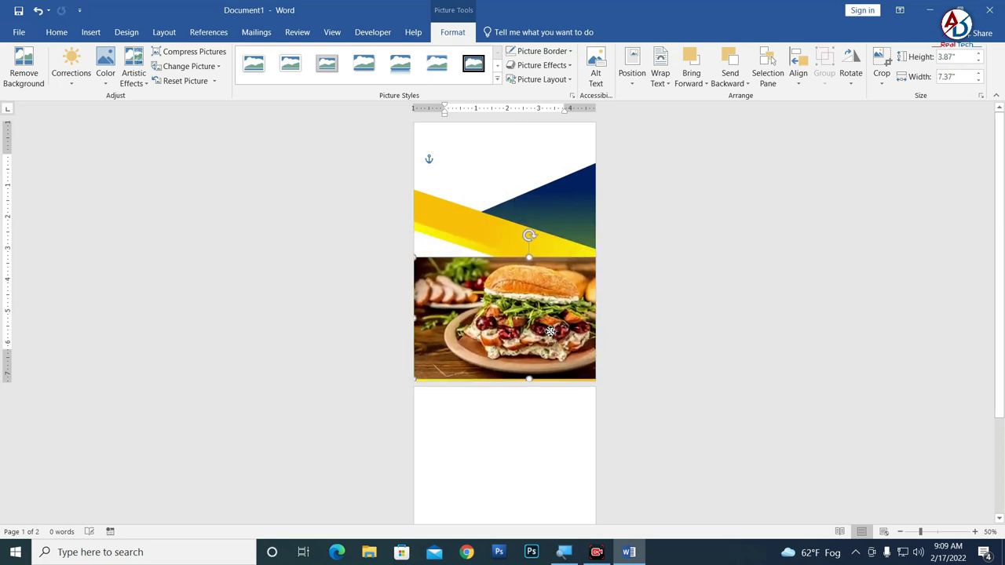
{"action": "left_click_drag", "start_coordinate": [527, 233], "coordinate": [544, 254]}
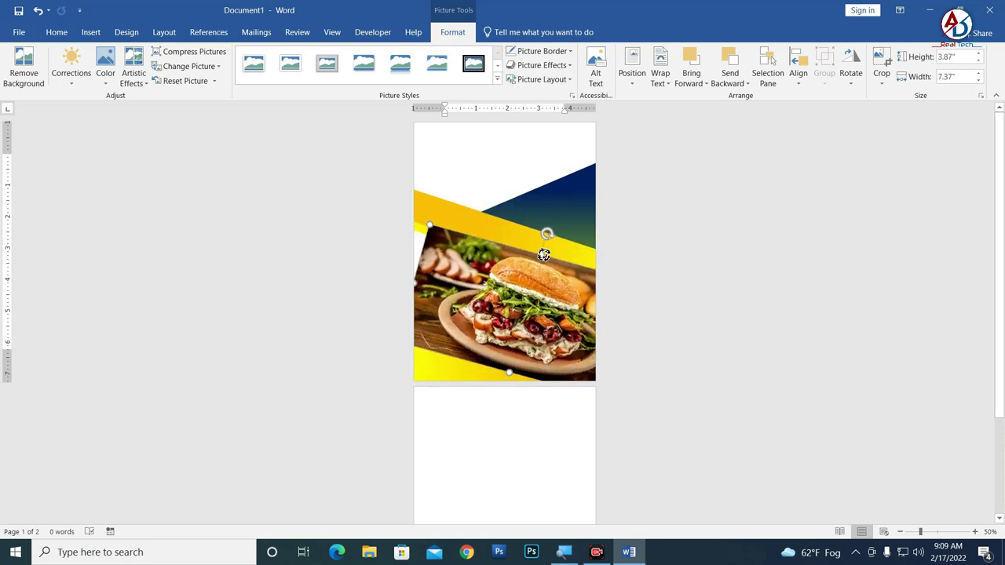
{"action": "left_click_drag", "start_coordinate": [537, 299], "coordinate": [527, 291]}
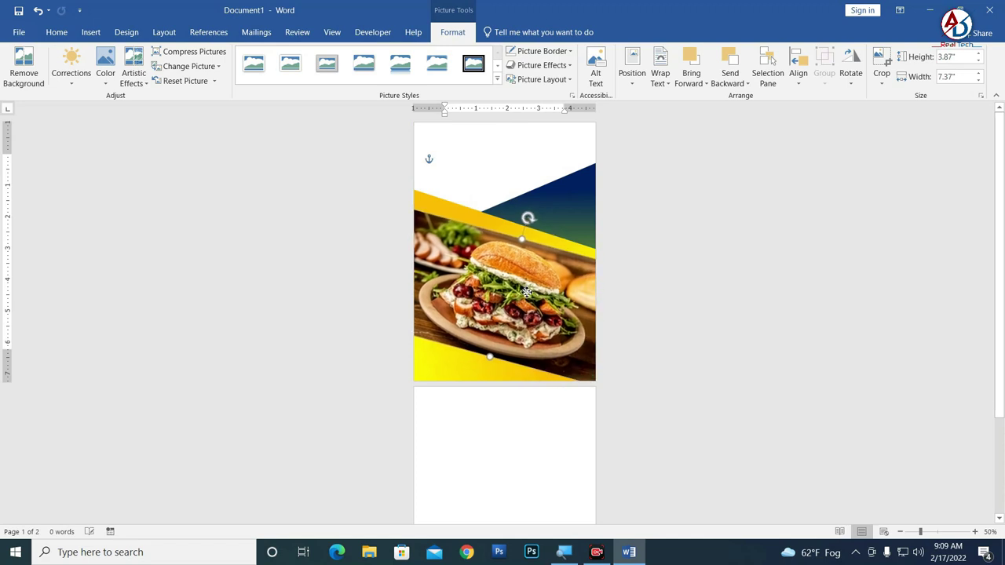
{"action": "left_click_drag", "start_coordinate": [520, 239], "coordinate": [526, 226]}
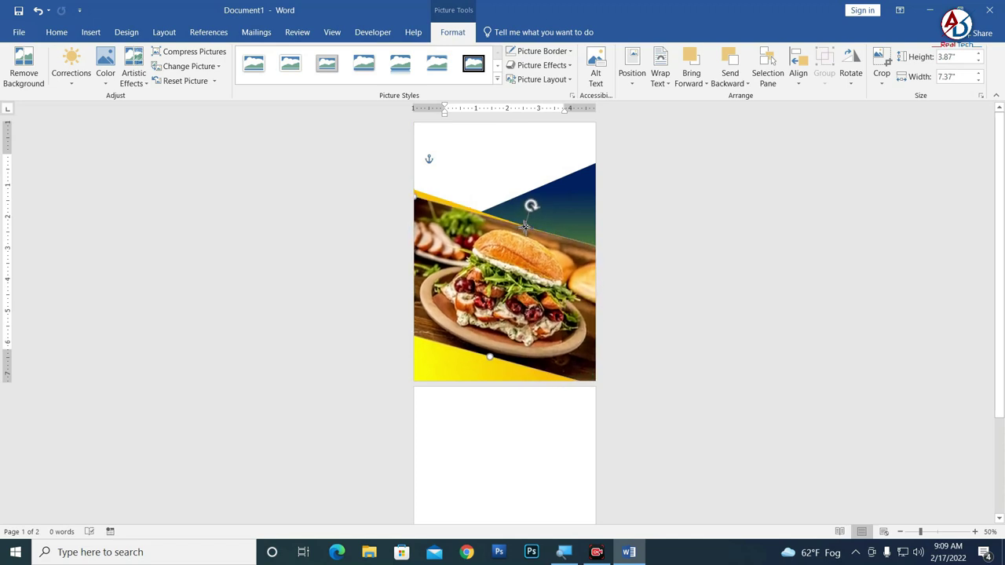
{"action": "key", "text": "ctrl+z"}
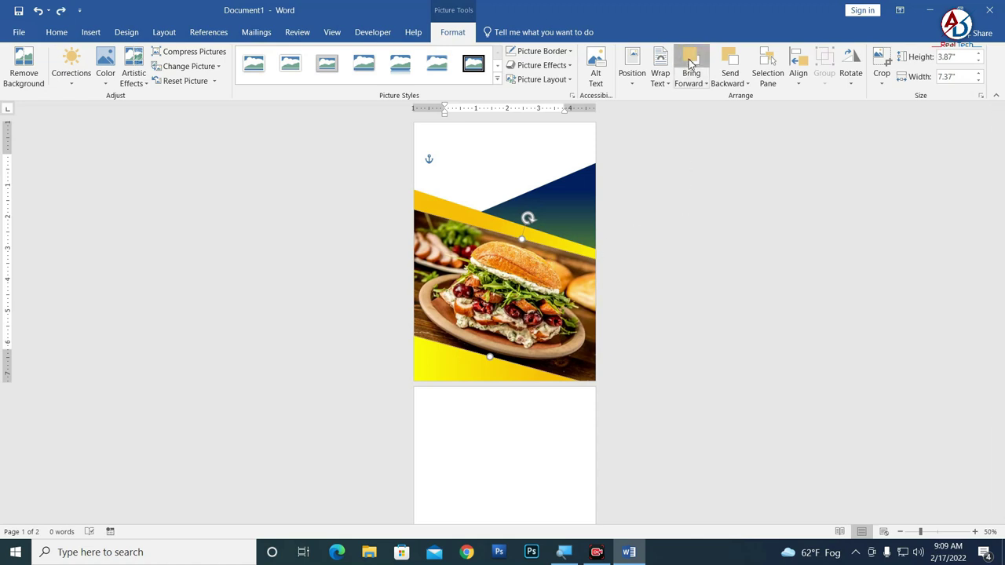
- Send the photo backward twice behind both yellow stripes, level it, and centre it between them
{"action": "left_click", "coordinate": [729, 64]}
{"action": "left_click", "coordinate": [730, 64]}
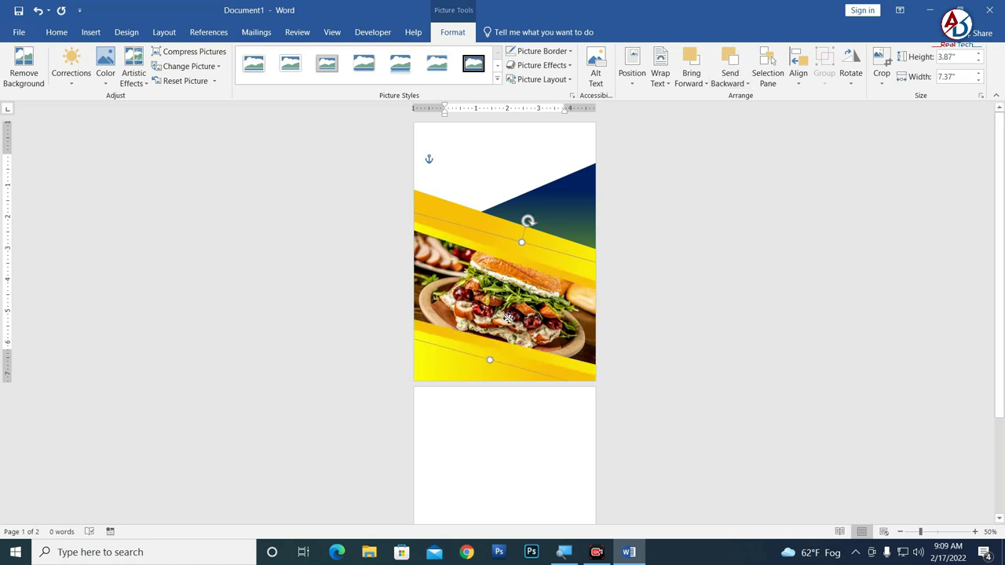
{"action": "left_click_drag", "start_coordinate": [528, 219], "coordinate": [503, 215]}
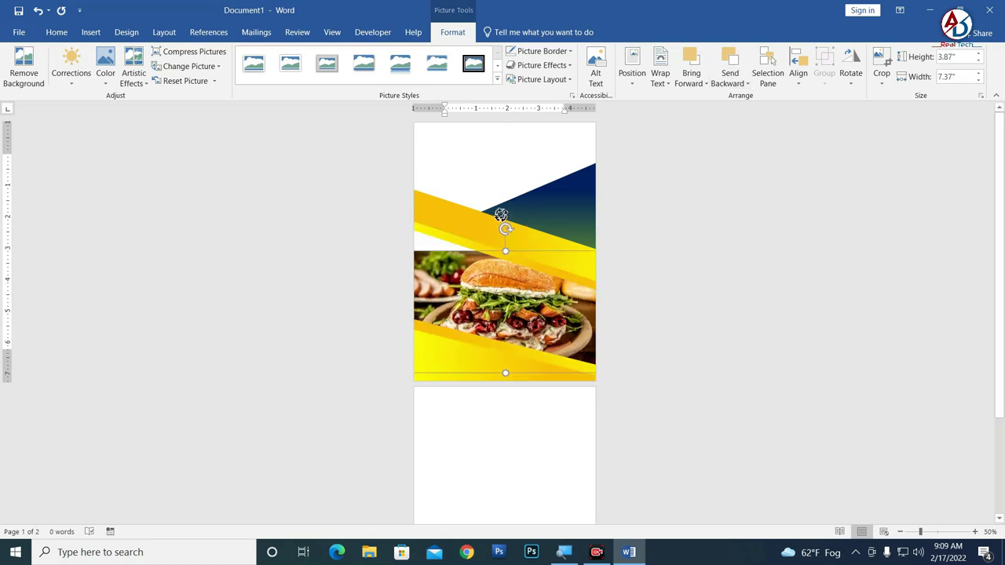
{"action": "left_click_drag", "start_coordinate": [506, 259], "coordinate": [508, 230]}
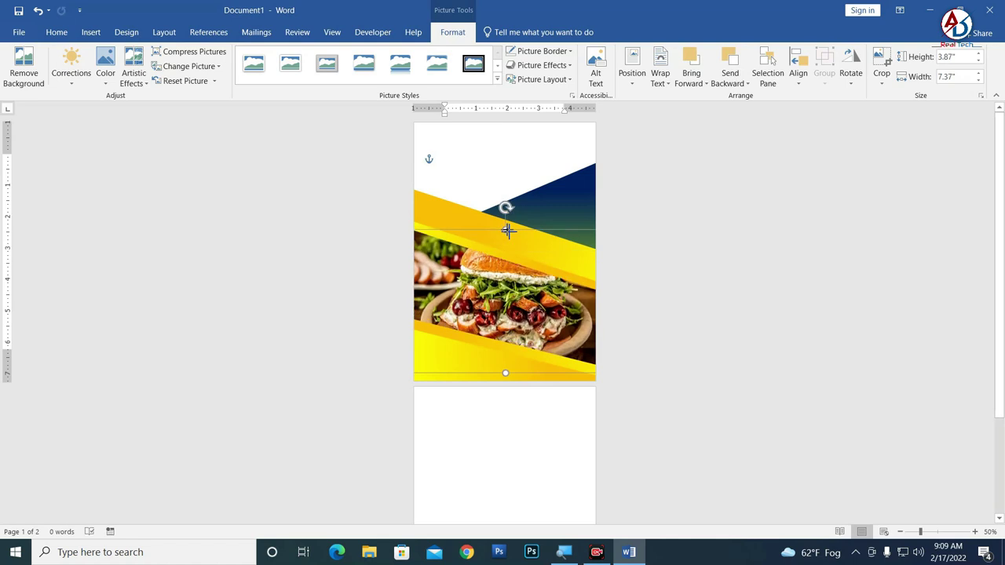
{"action": "left_click_drag", "start_coordinate": [539, 315], "coordinate": [556, 328]}
{"action": "left_click", "coordinate": [707, 365]}
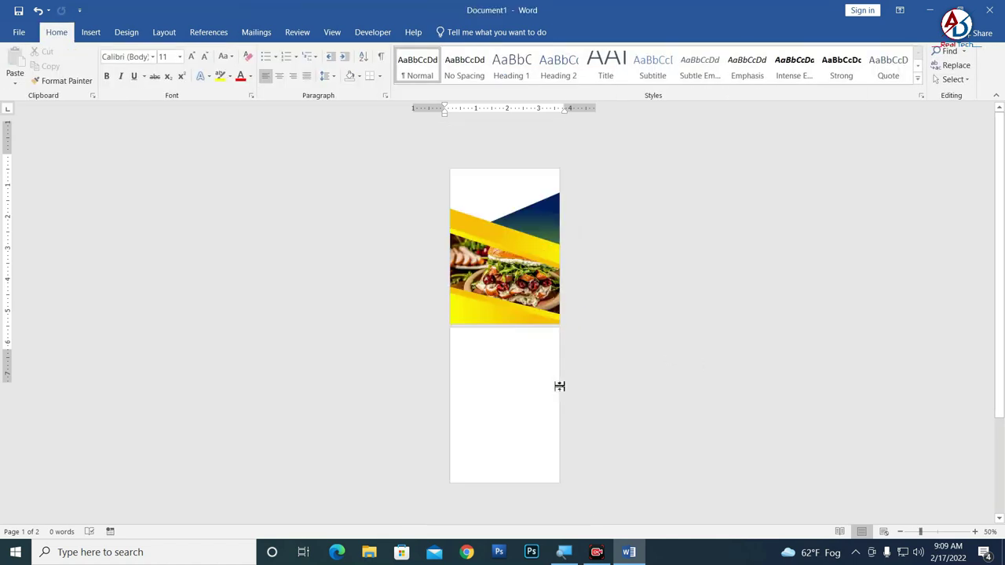
- Fine-tune the photo's height and position so it fits the gap between the stripes
{"action": "left_click", "coordinate": [573, 322]}
{"action": "scroll", "coordinate": [544, 346], "scroll_direction": "up", "scroll_amount": 2}
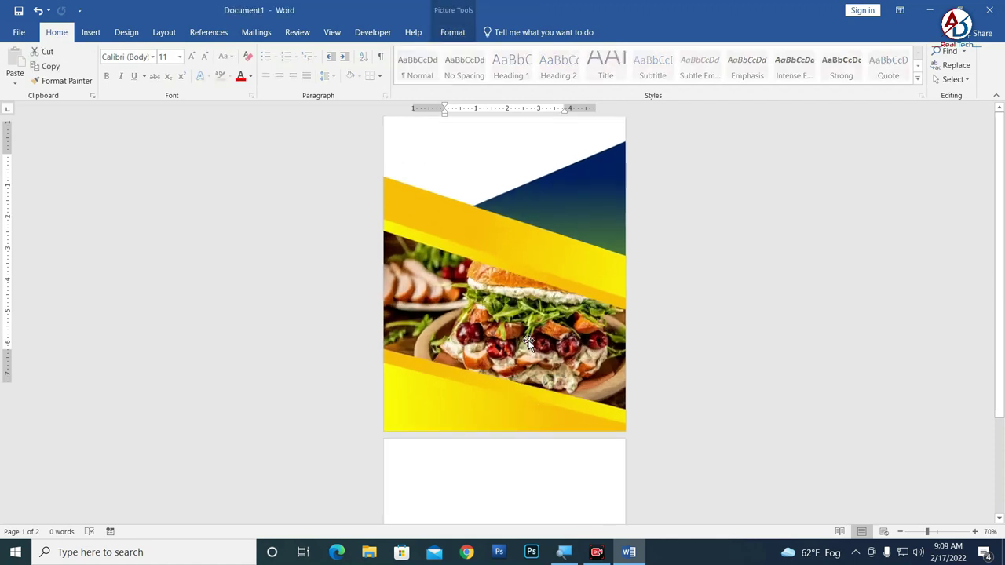
{"action": "left_click_drag", "start_coordinate": [529, 433], "coordinate": [531, 414]}
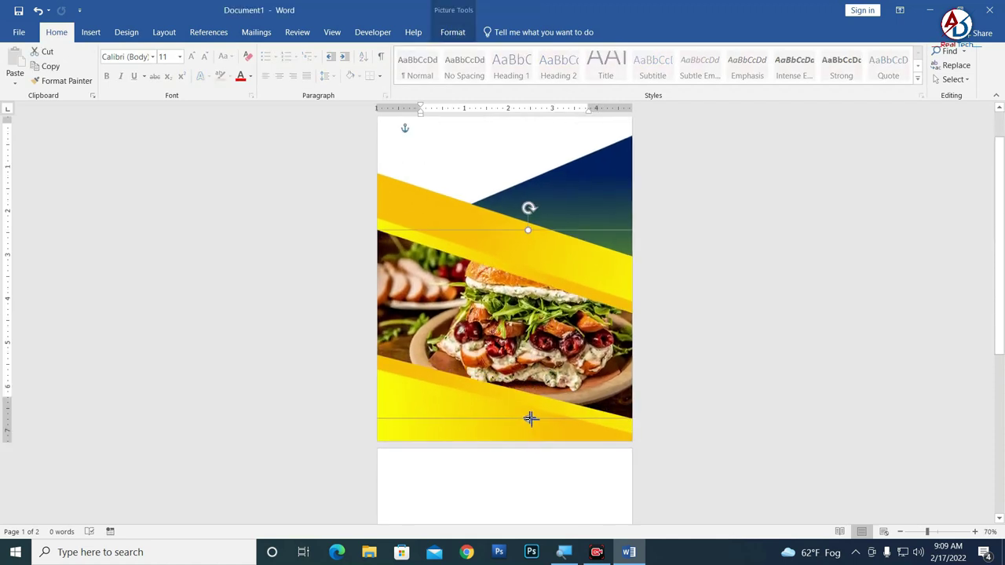
{"action": "left_click_drag", "start_coordinate": [586, 362], "coordinate": [589, 375]}
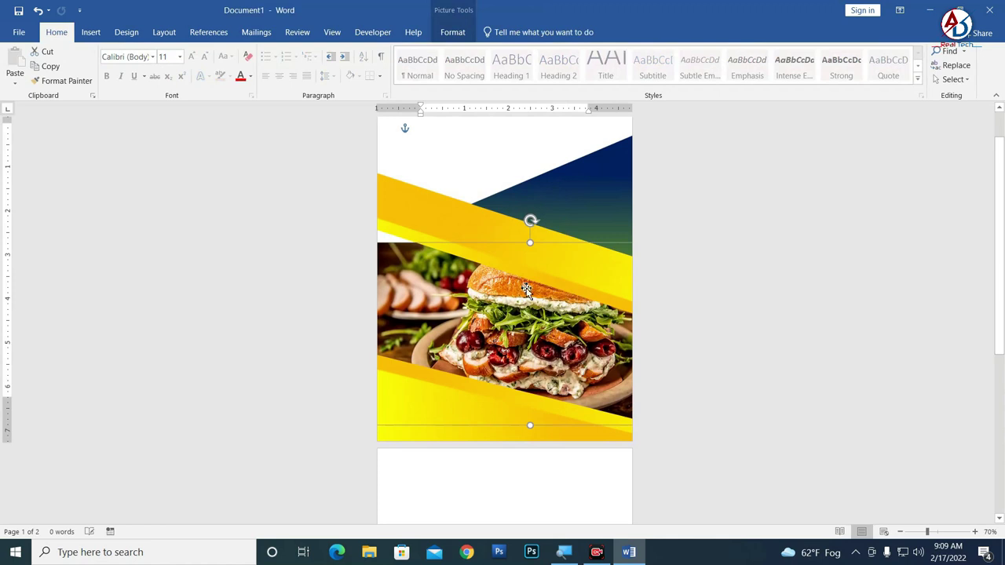
{"action": "left_click_drag", "start_coordinate": [498, 309], "coordinate": [498, 293]}
{"action": "left_click_drag", "start_coordinate": [530, 409], "coordinate": [532, 421]}
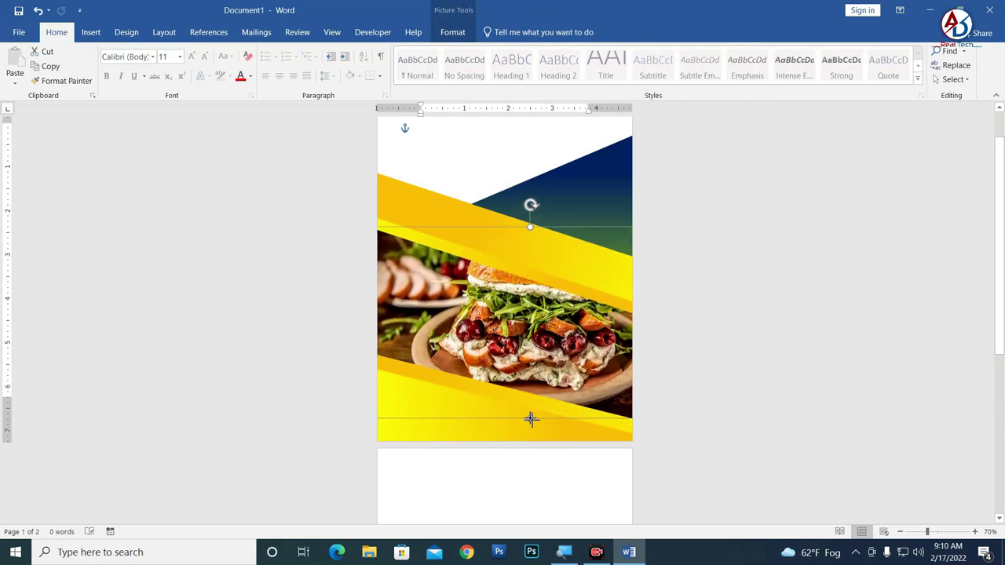
{"action": "left_click", "coordinate": [761, 398]}
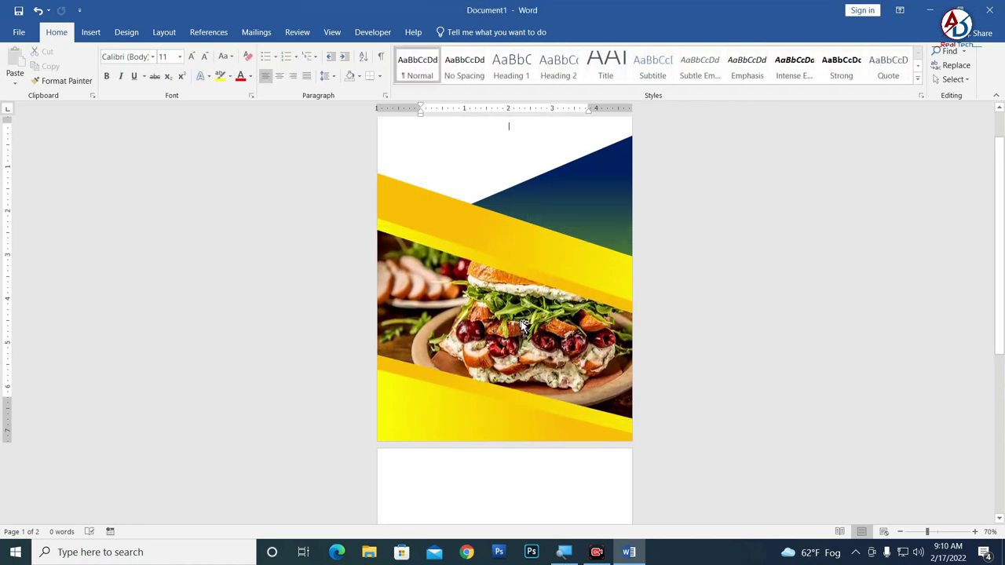
{"action": "scroll", "coordinate": [520, 348], "scroll_direction": "down", "scroll_amount": 2}
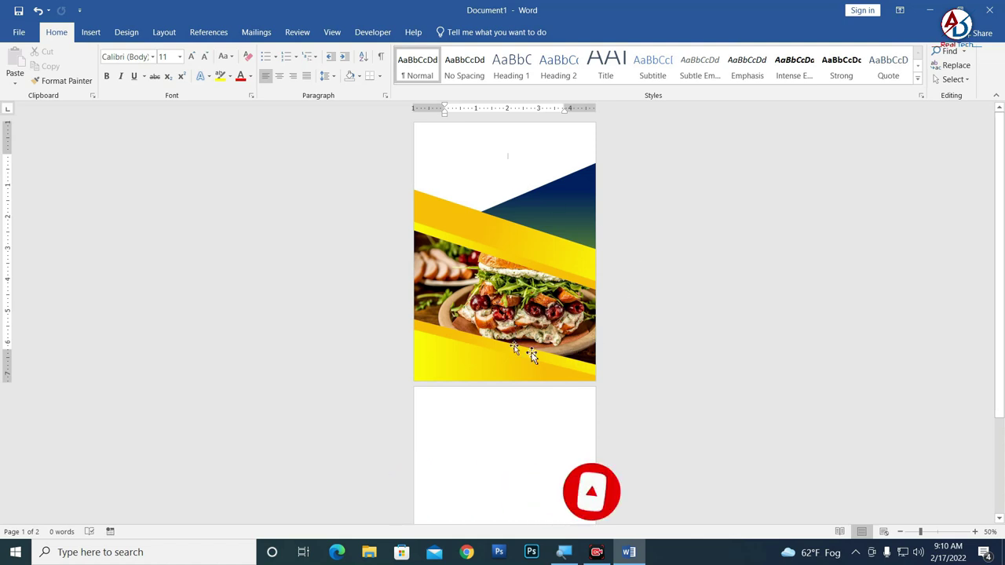
{"action": "scroll", "coordinate": [602, 348], "scroll_direction": "up", "scroll_amount": 5}
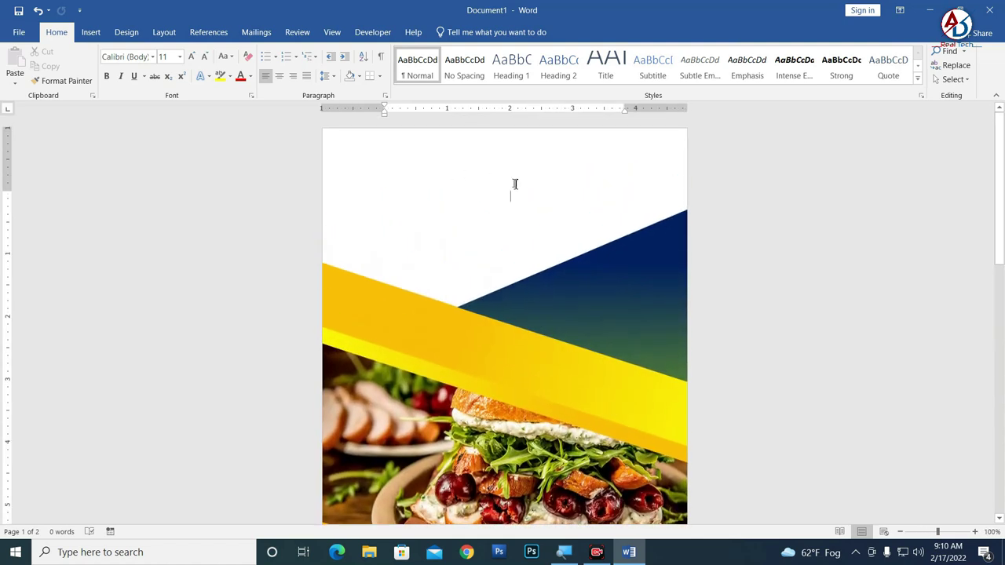
- Insert a WordArt text box on page 1, clear its formatting, and apply No Spacing
{"action": "left_click", "coordinate": [90, 32]}
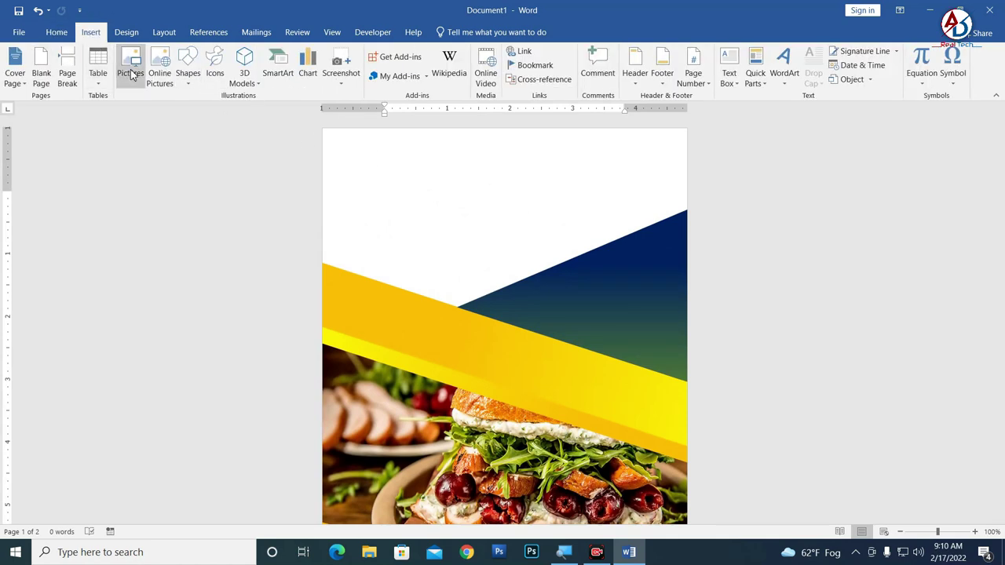
{"action": "left_click", "coordinate": [784, 77]}
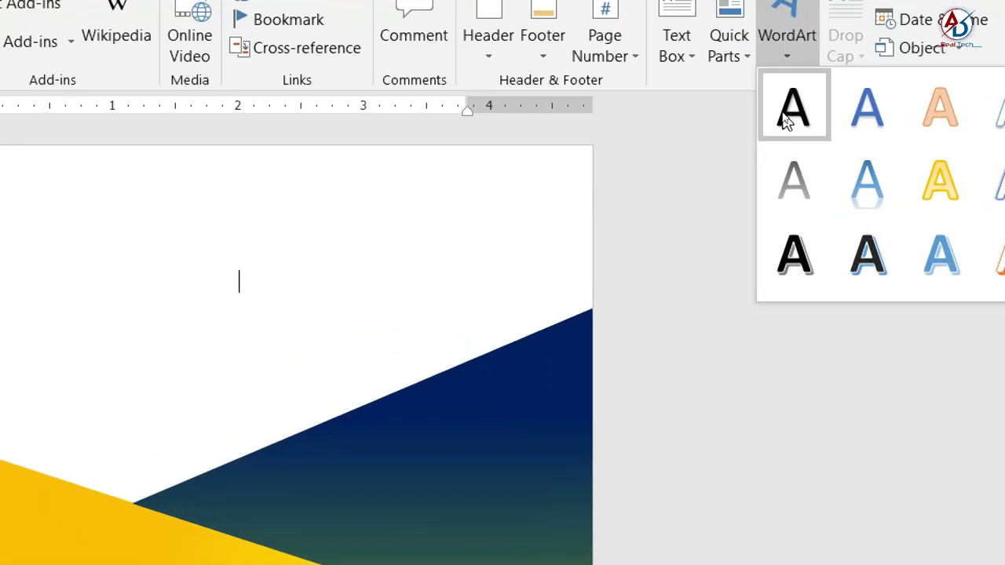
{"action": "left_click", "coordinate": [786, 114]}
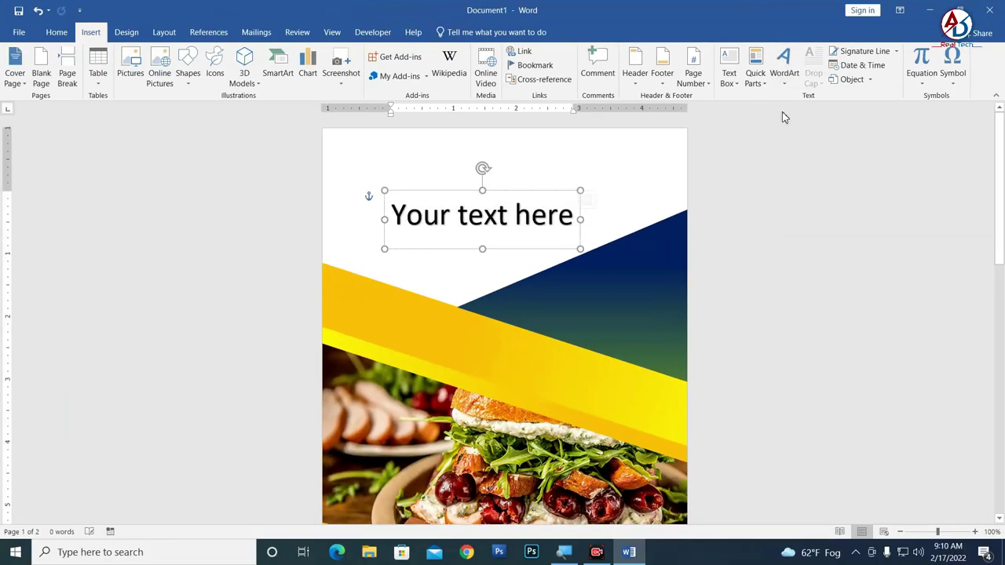
{"action": "left_click", "coordinate": [56, 32]}
{"action": "left_click", "coordinate": [249, 60]}
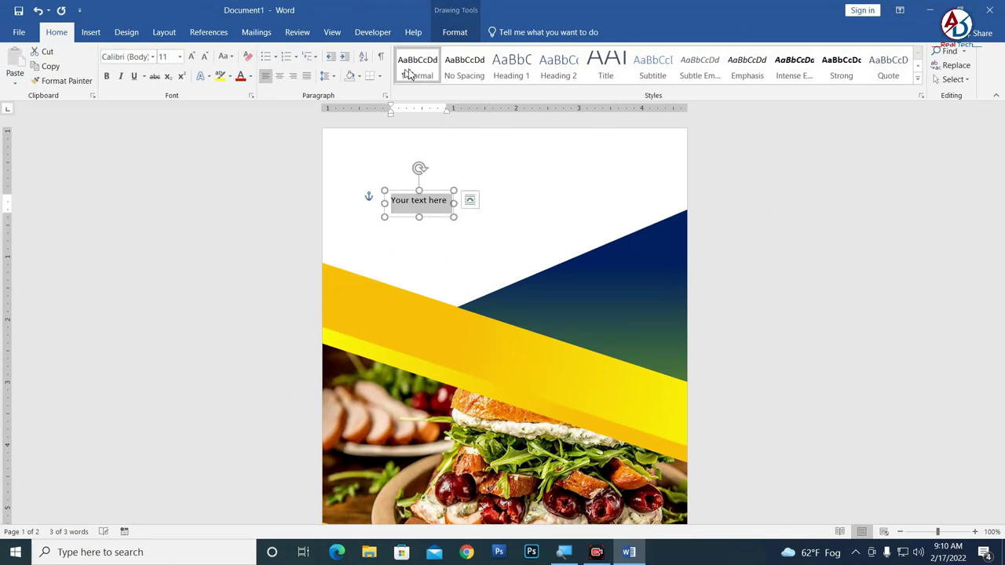
{"action": "left_click", "coordinate": [456, 72]}
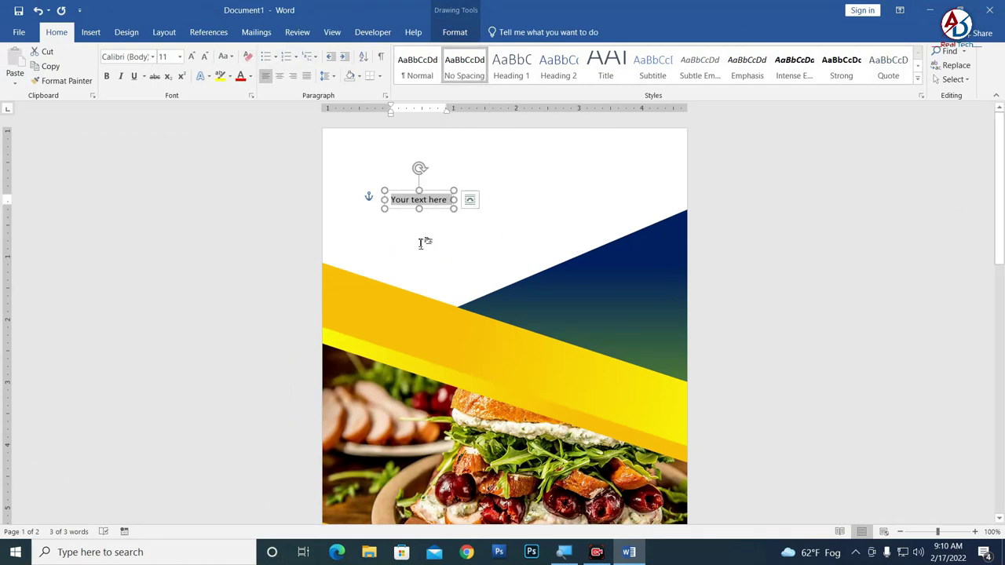
- Type the title text MENU into the WordArt box
{"action": "type", "text": "men"}
{"action": "key", "text": "BackSpace"}
{"action": "key", "text": "BackSpace"}
{"action": "key", "text": "BackSpace"}
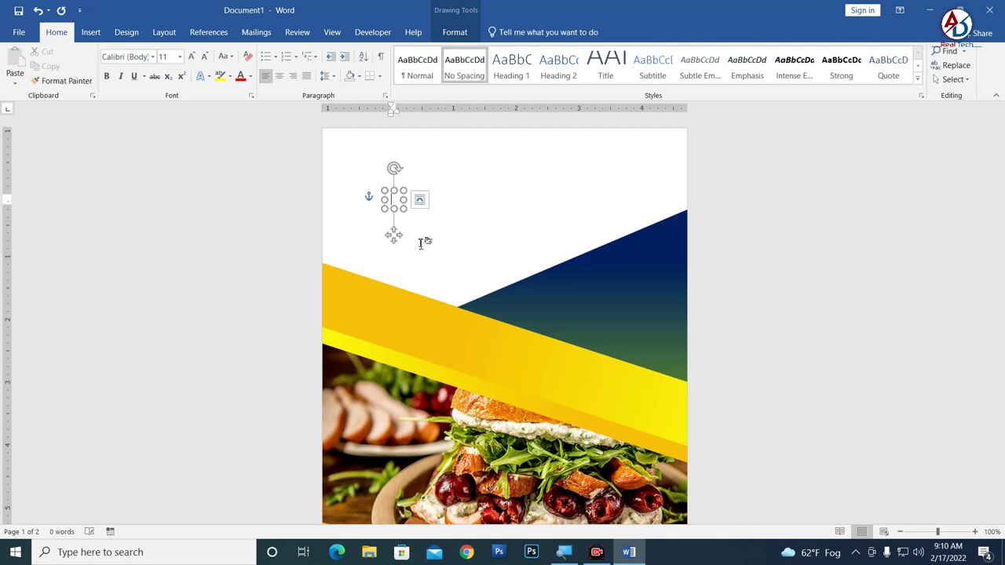
{"action": "type", "text": "MNEU"}
{"action": "left_click", "coordinate": [439, 200]}
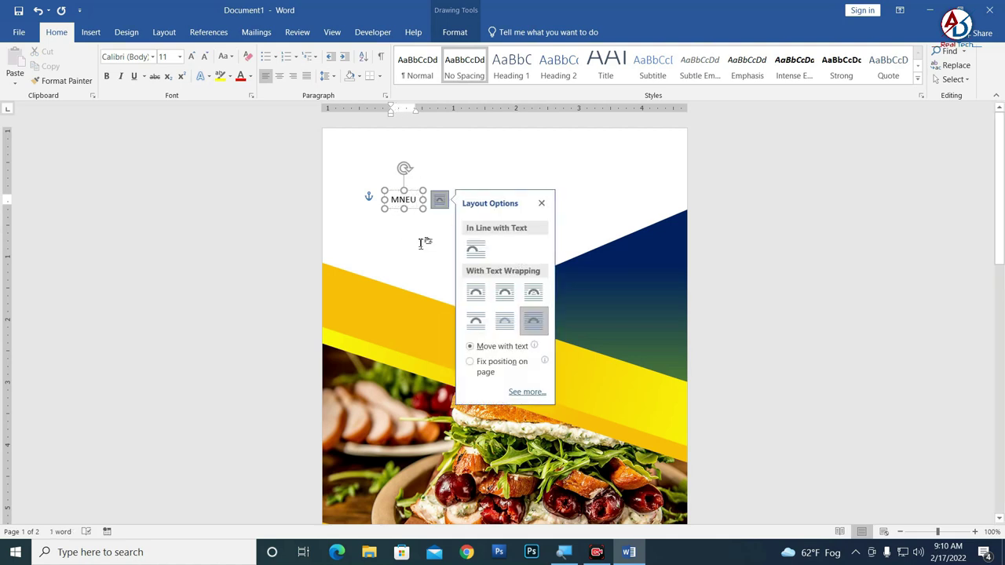
{"action": "key", "text": "Escape"}
{"action": "left_click_drag", "start_coordinate": [423, 200], "coordinate": [407, 200]}
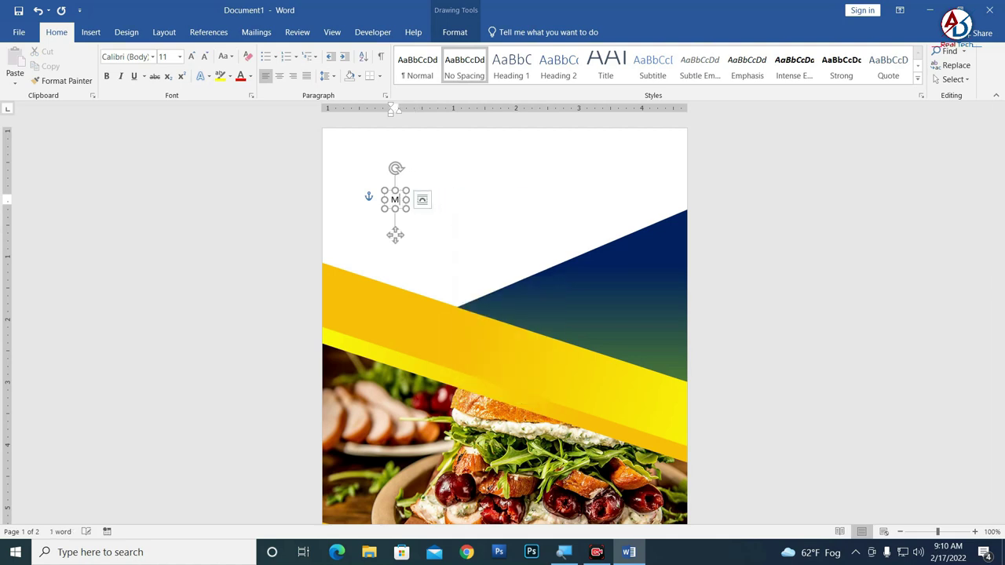
{"action": "key", "text": "ctrl+z"}
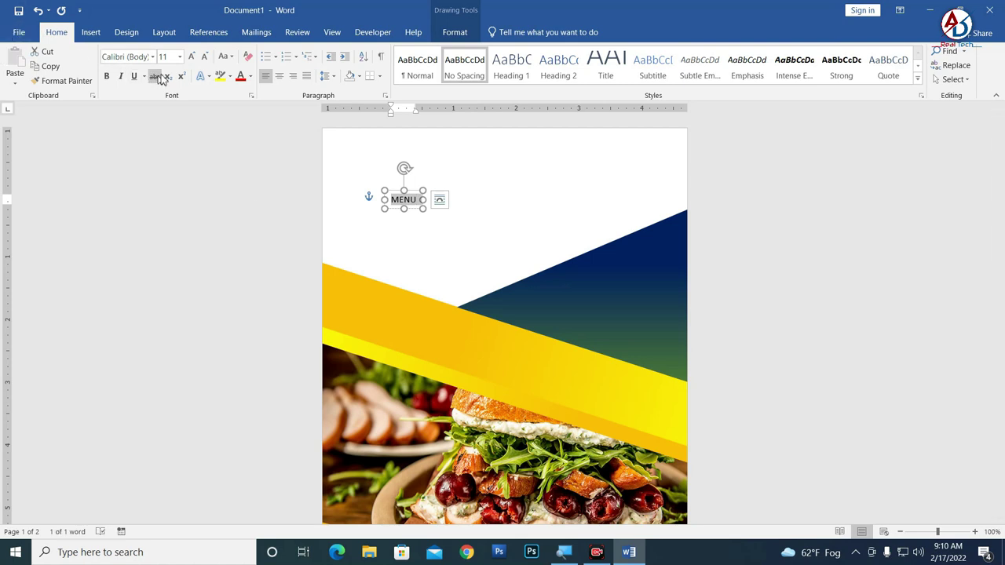
- Set MENU in the Aku & Kamu font at 48 pt and move it up toward the page top
{"action": "left_click", "coordinate": [153, 58]}
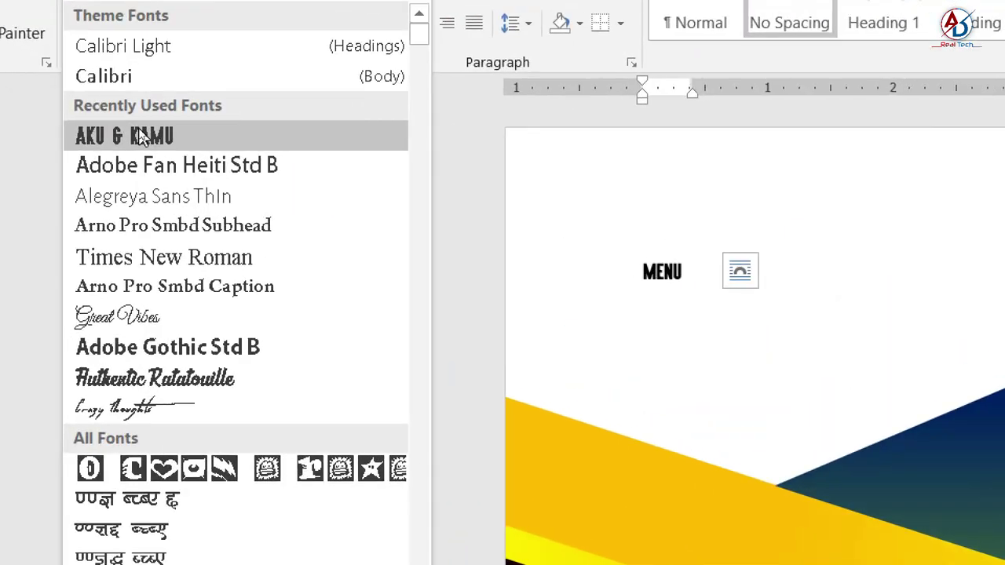
{"action": "left_click", "coordinate": [140, 134]}
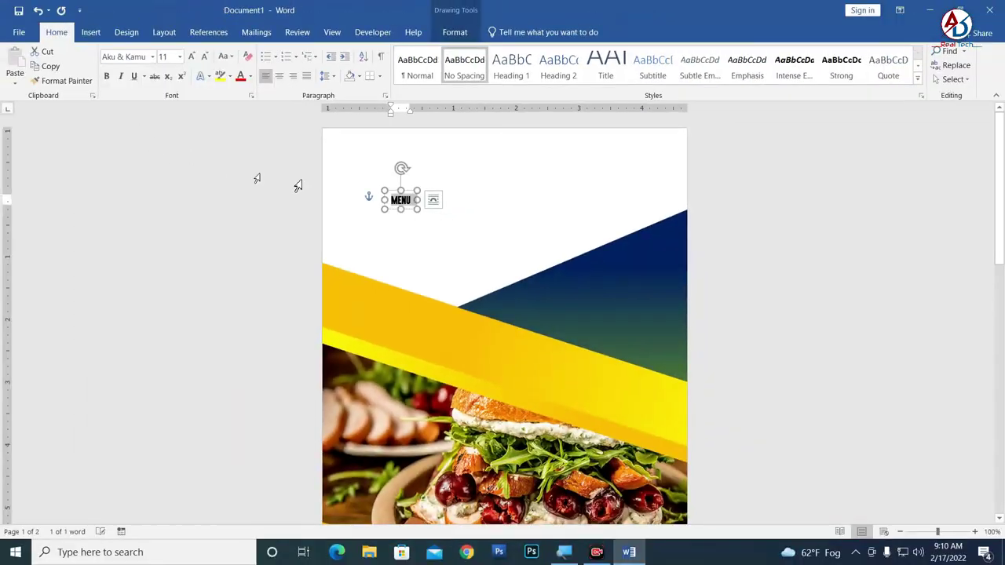
{"action": "left_click", "coordinate": [191, 58]}
{"action": "left_click", "coordinate": [192, 59]}
{"action": "left_click", "coordinate": [191, 58]}
{"action": "left_click", "coordinate": [192, 58]}
{"action": "left_click", "coordinate": [191, 58]}
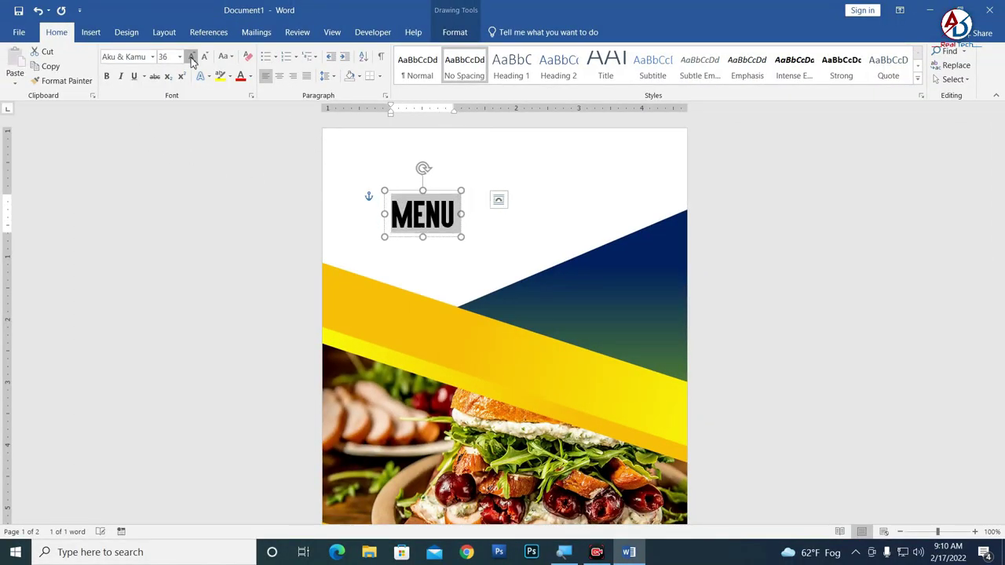
{"action": "left_click", "coordinate": [192, 58]}
{"action": "left_click_drag", "start_coordinate": [460, 193], "coordinate": [515, 168]}
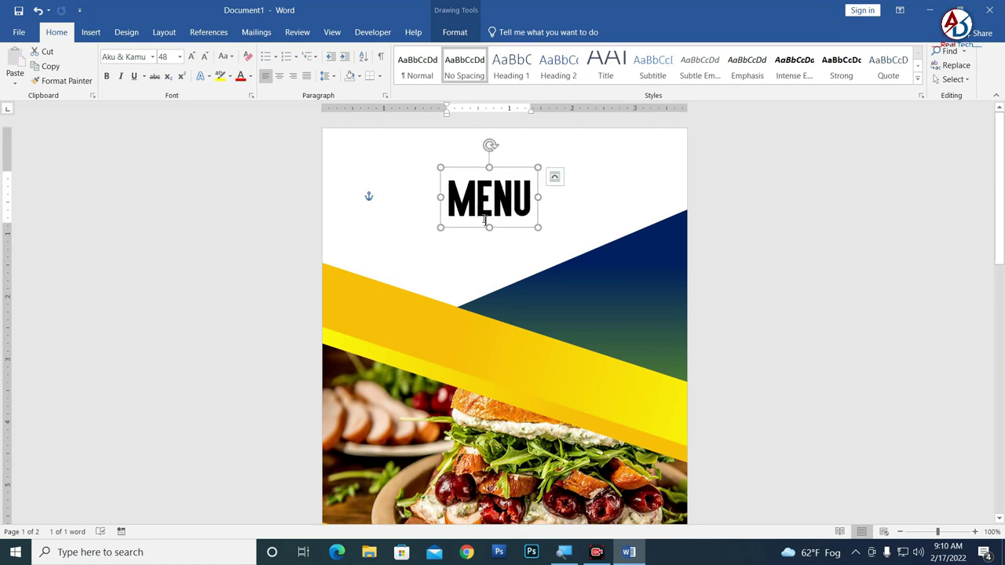
- Shrink MENU to 36 pt and centre its box horizontally on the page
{"action": "left_click", "coordinate": [207, 58]}
{"action": "left_click", "coordinate": [454, 32]}
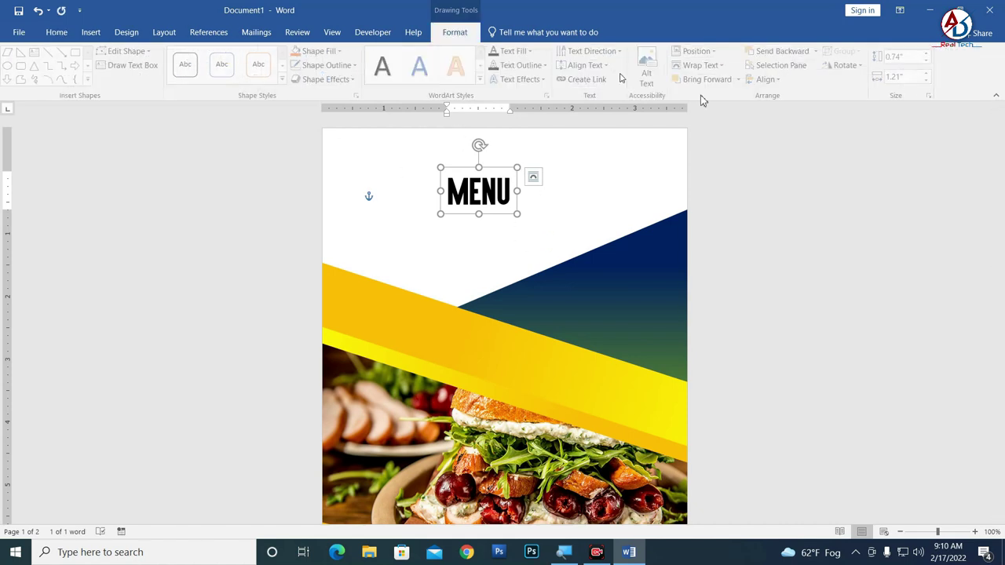
{"action": "left_click", "coordinate": [768, 79]}
{"action": "left_click", "coordinate": [788, 111]}
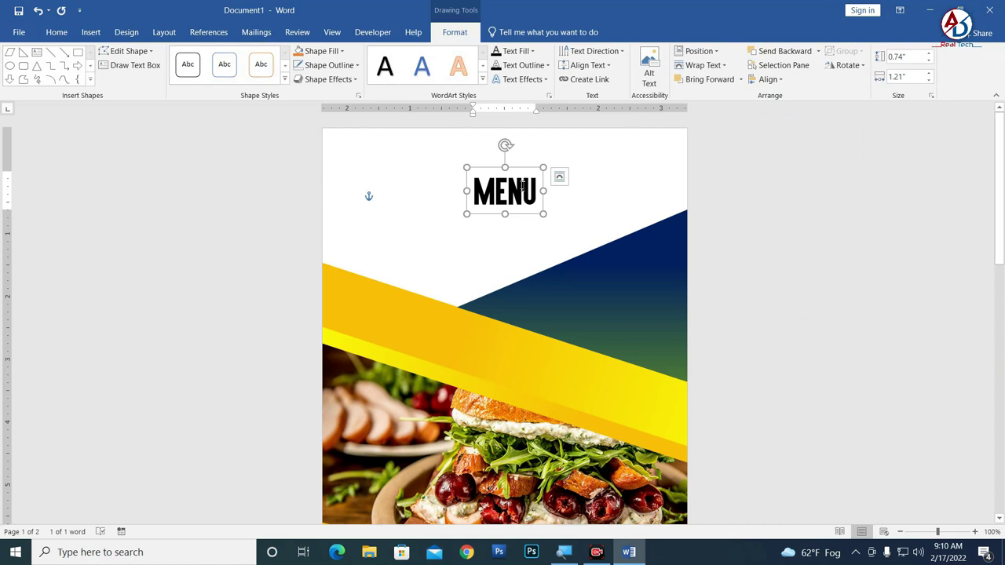
- Duplicate the MENU box, retype it as RESTAURANT at 48 pt, and place it under MENU
{"action": "left_click_drag", "start_coordinate": [524, 172], "coordinate": [521, 209], "text": "ctrl"}
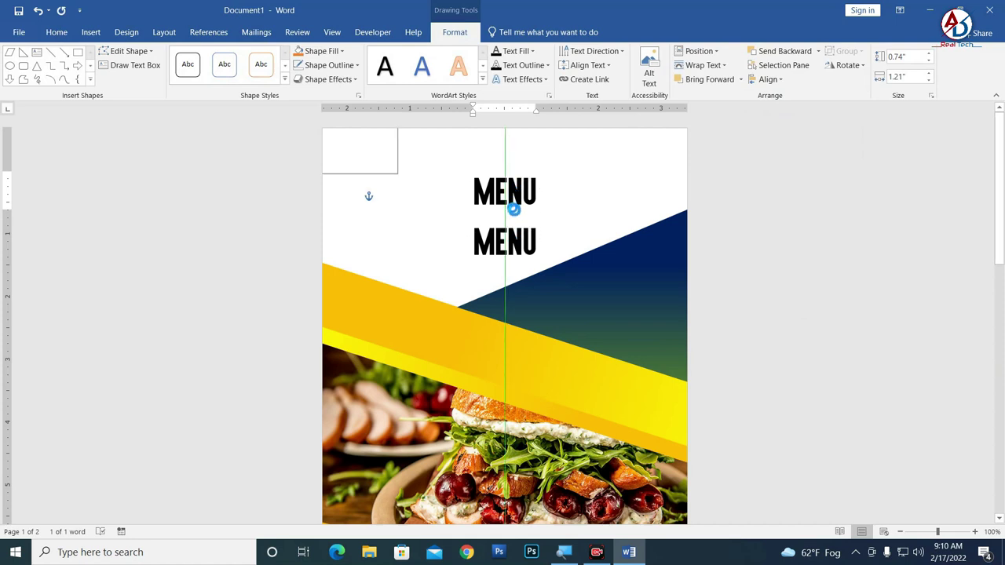
{"action": "key", "text": "ctrl+a"}
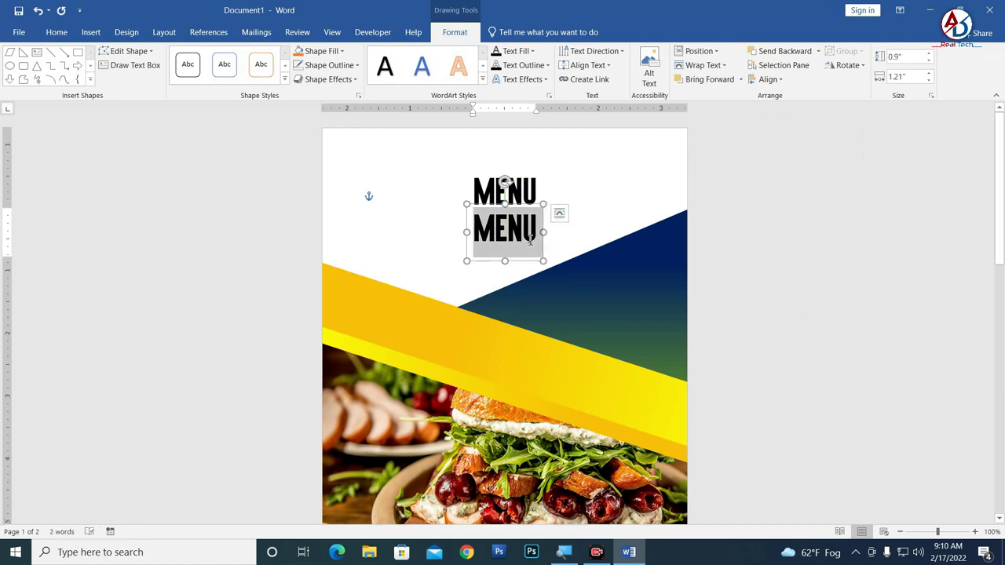
{"action": "type", "text": "RES"}
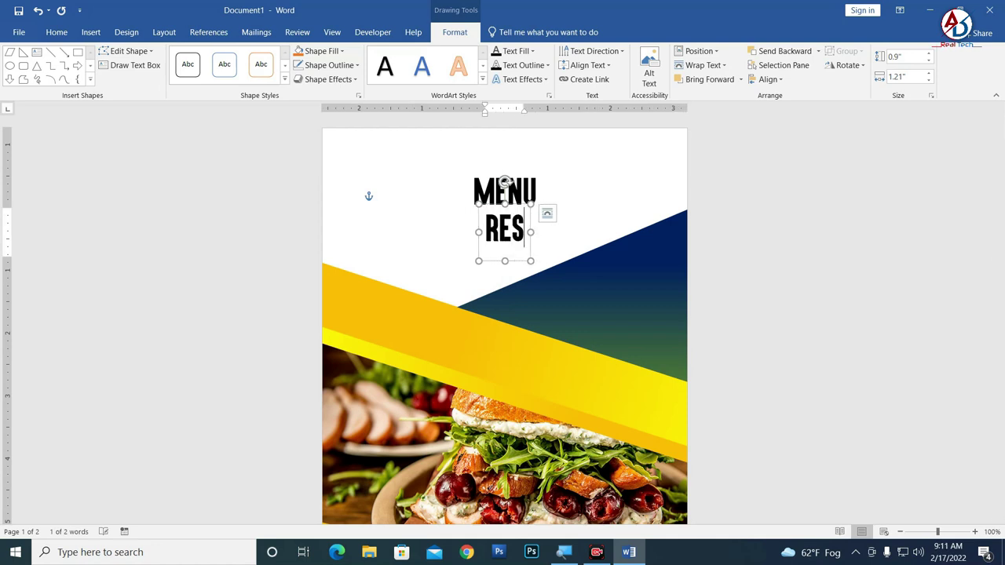
{"action": "type", "text": "TAURANT"}
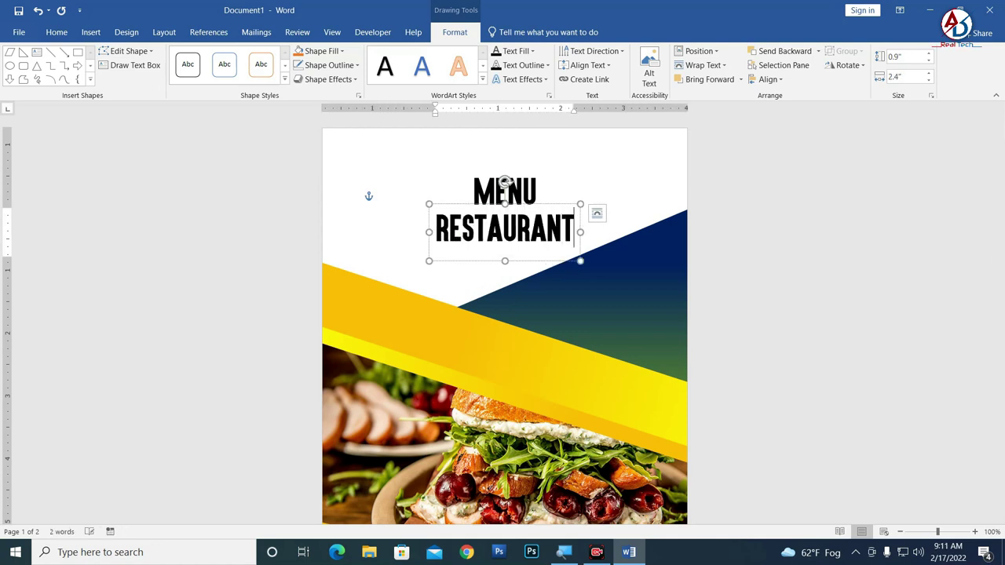
{"action": "triple_click", "coordinate": [509, 237]}
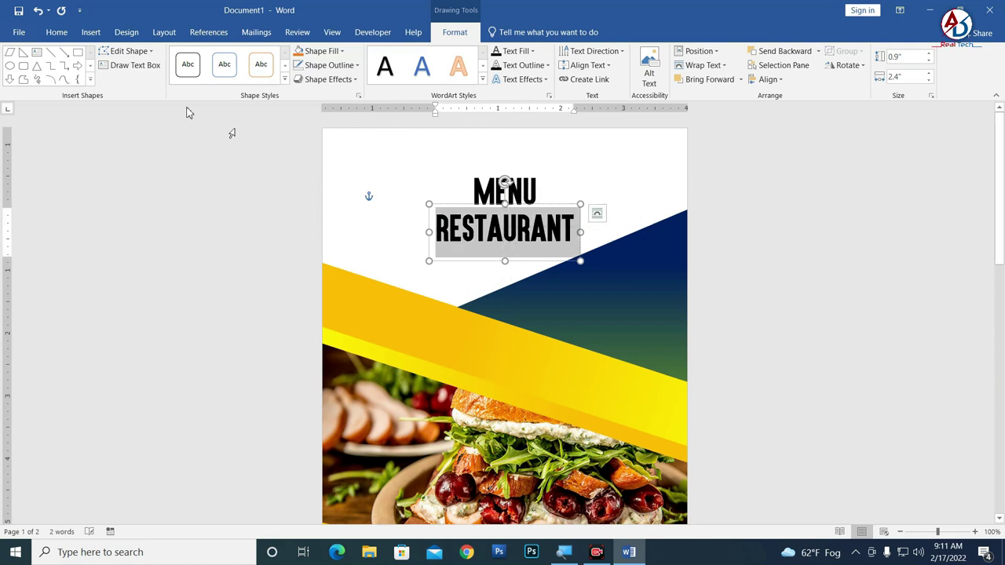
{"action": "left_click", "coordinate": [59, 32]}
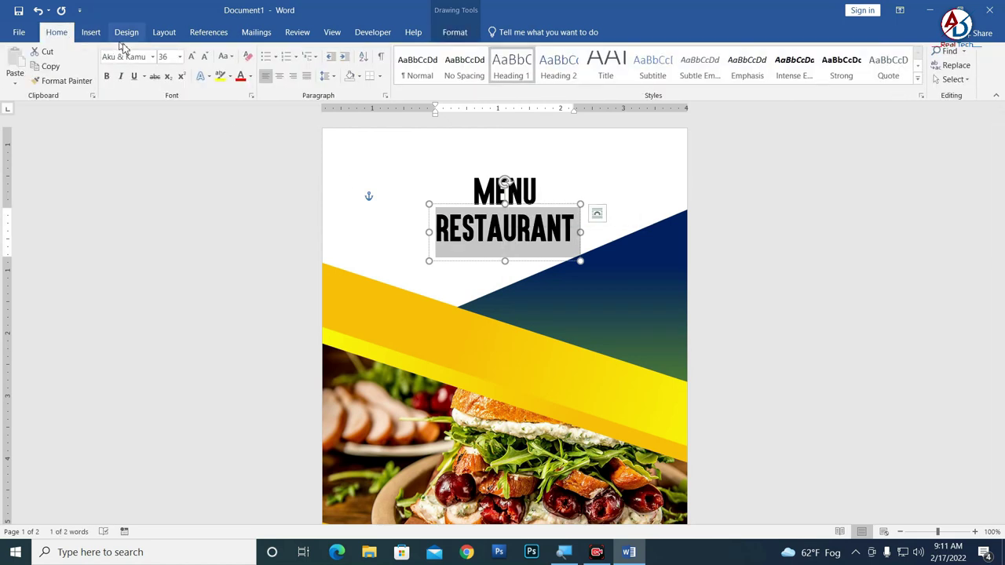
{"action": "left_click", "coordinate": [193, 57]}
{"action": "left_click_drag", "start_coordinate": [565, 207], "coordinate": [564, 202]}
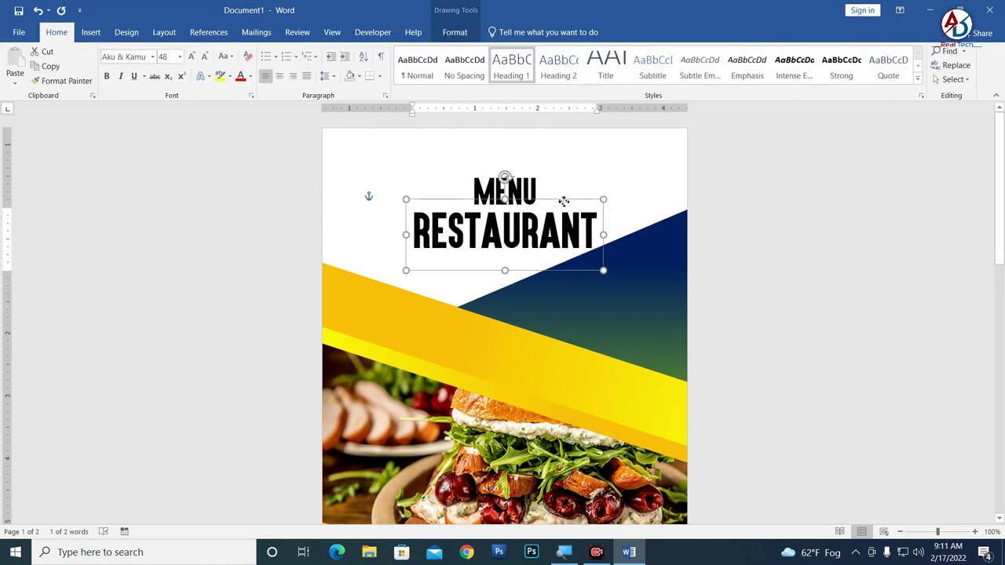
- Scroll back to the cover title and select the MENU box for colouring
{"action": "scroll", "coordinate": [760, 283], "scroll_direction": "down", "scroll_amount": 10}
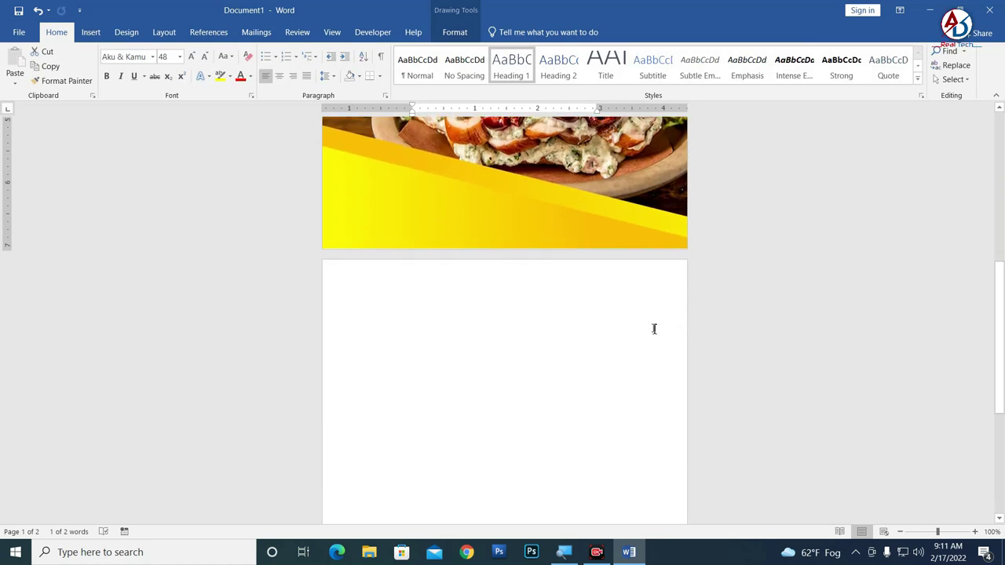
{"action": "scroll", "coordinate": [653, 330], "scroll_direction": "down", "scroll_amount": 5, "text": "ctrl"}
{"action": "scroll", "coordinate": [657, 353], "scroll_direction": "up", "scroll_amount": 2}
{"action": "scroll", "coordinate": [692, 341], "scroll_direction": "up", "scroll_amount": 1}
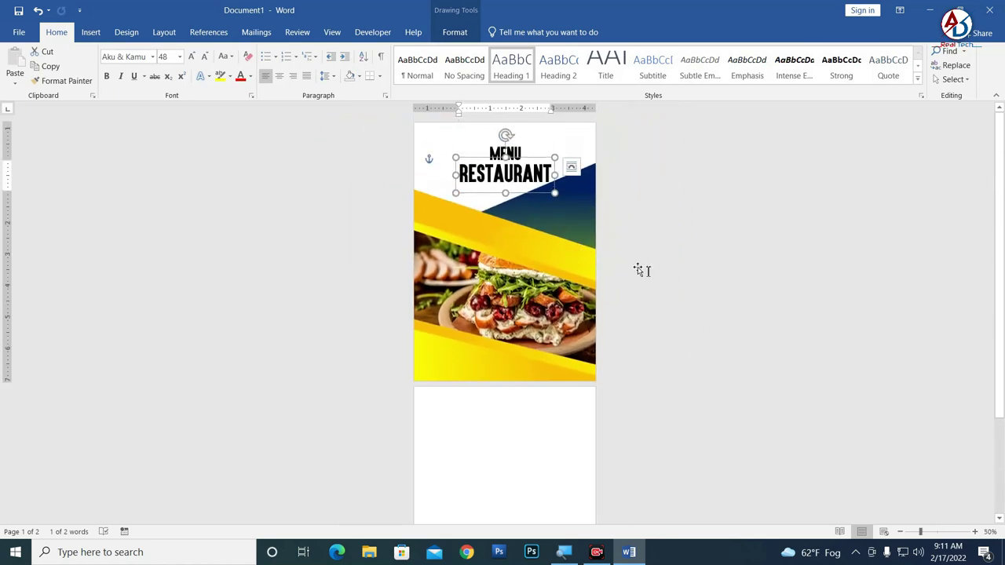
{"action": "scroll", "coordinate": [639, 271], "scroll_direction": "up", "scroll_amount": 4, "text": "ctrl"}
{"action": "left_click", "coordinate": [524, 138]}
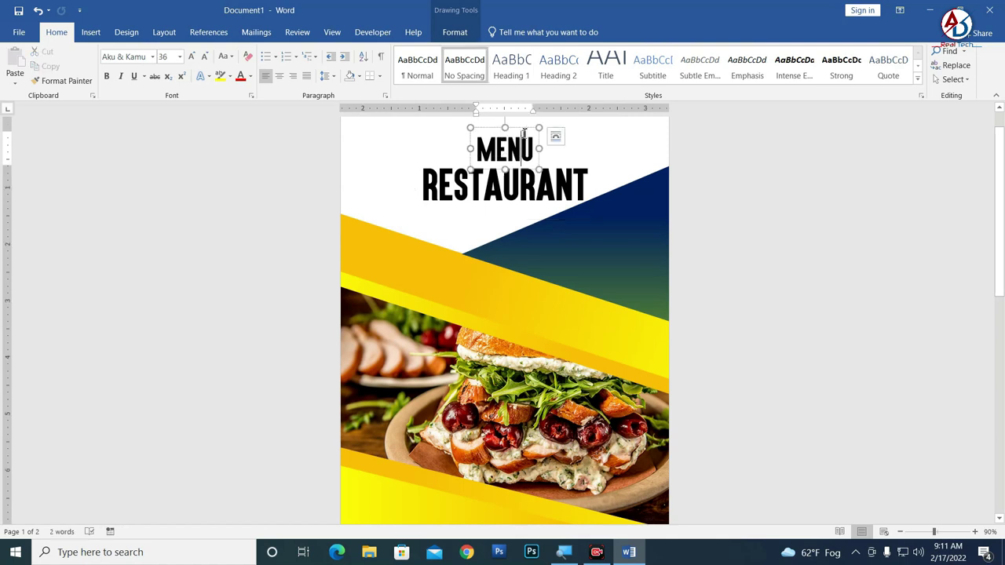
{"action": "left_click", "coordinate": [455, 32]}
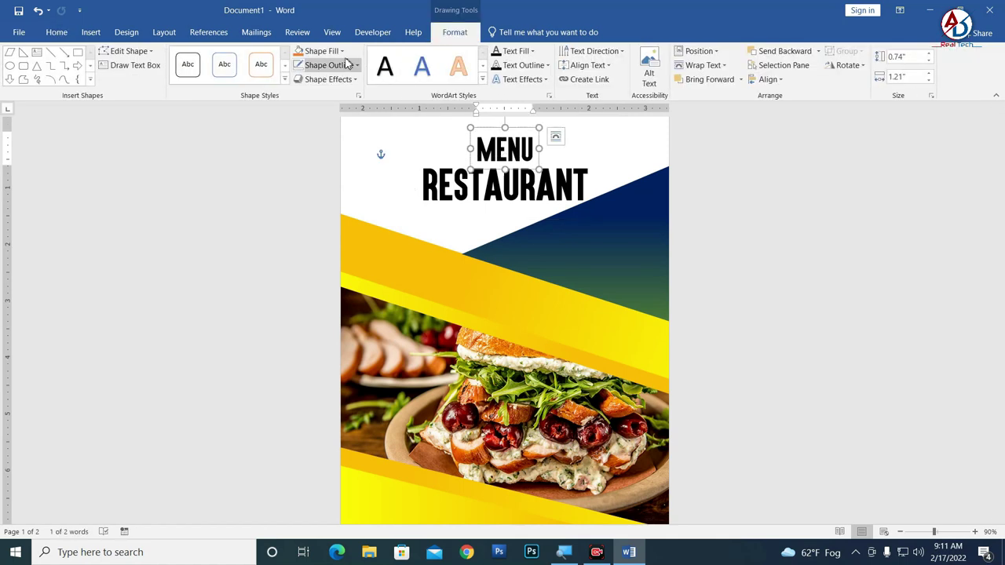
{"action": "left_click", "coordinate": [332, 51]}
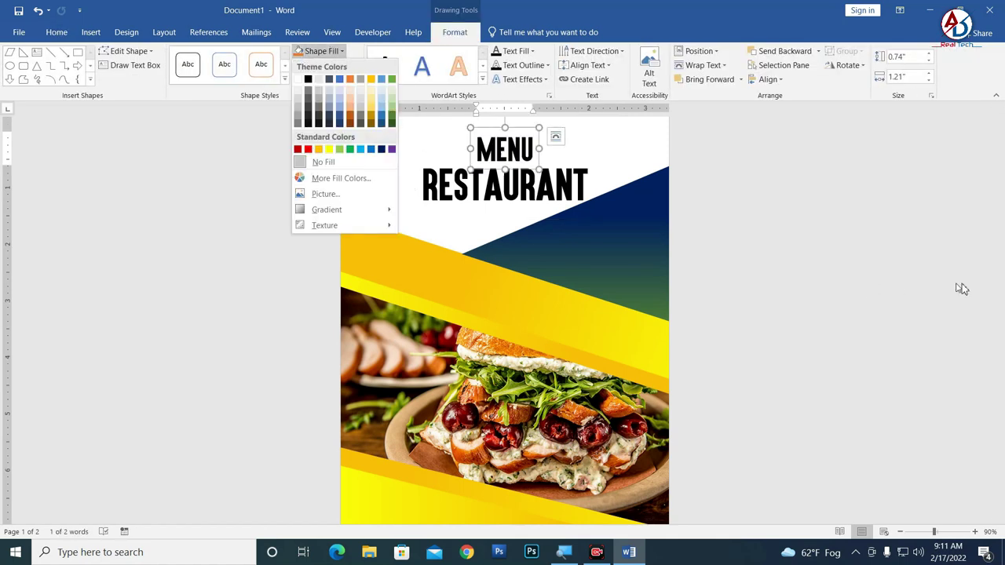
- Colour the MENU title text green
{"action": "left_click", "coordinate": [557, 103]}
{"action": "left_click", "coordinate": [532, 51]}
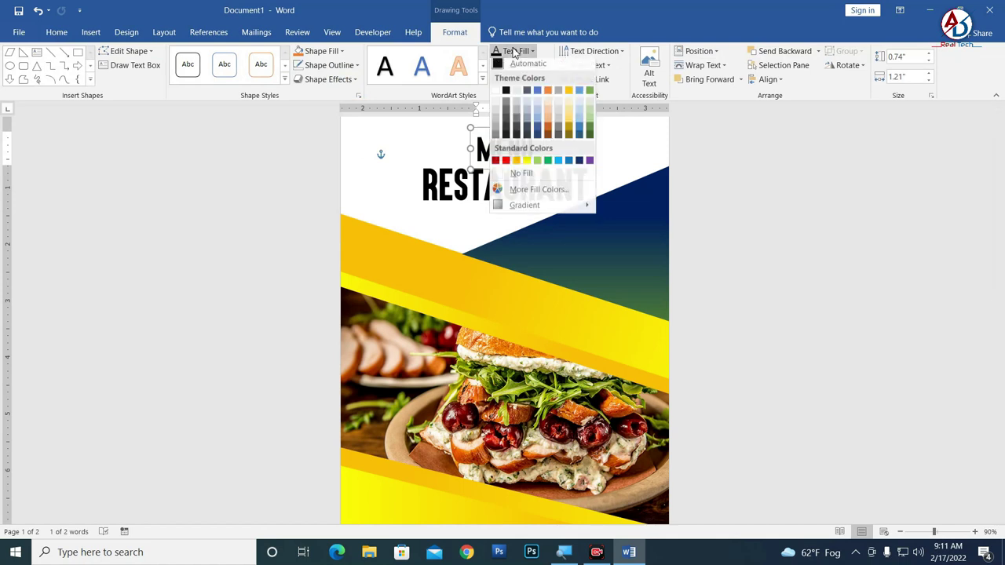
{"action": "left_click", "coordinate": [594, 133]}
{"action": "left_click", "coordinate": [828, 253]}
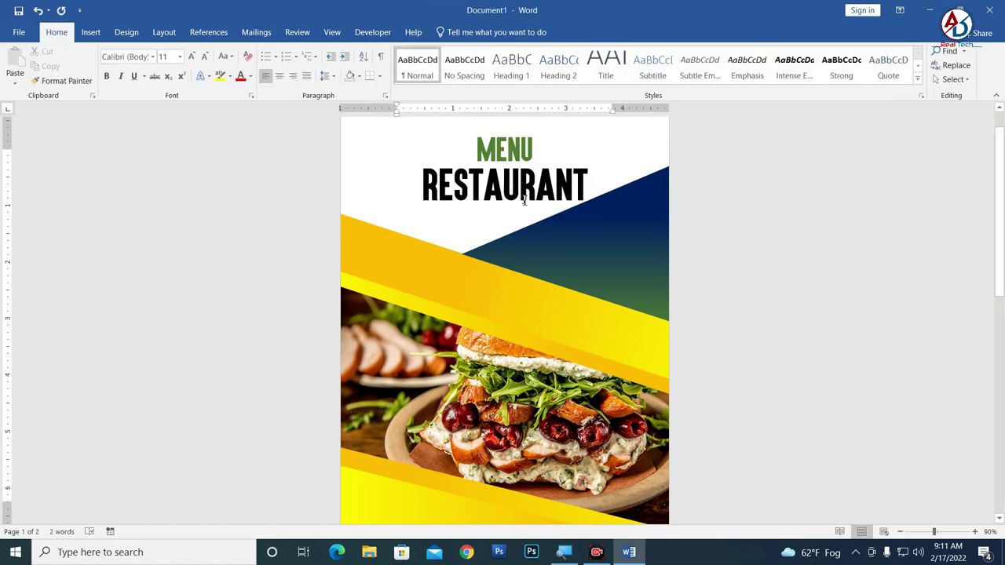
- Colour the RESTAURANT title text purple
{"action": "left_click", "coordinate": [523, 193]}
{"action": "double_click", "coordinate": [522, 188]}
{"action": "left_click", "coordinate": [457, 33]}
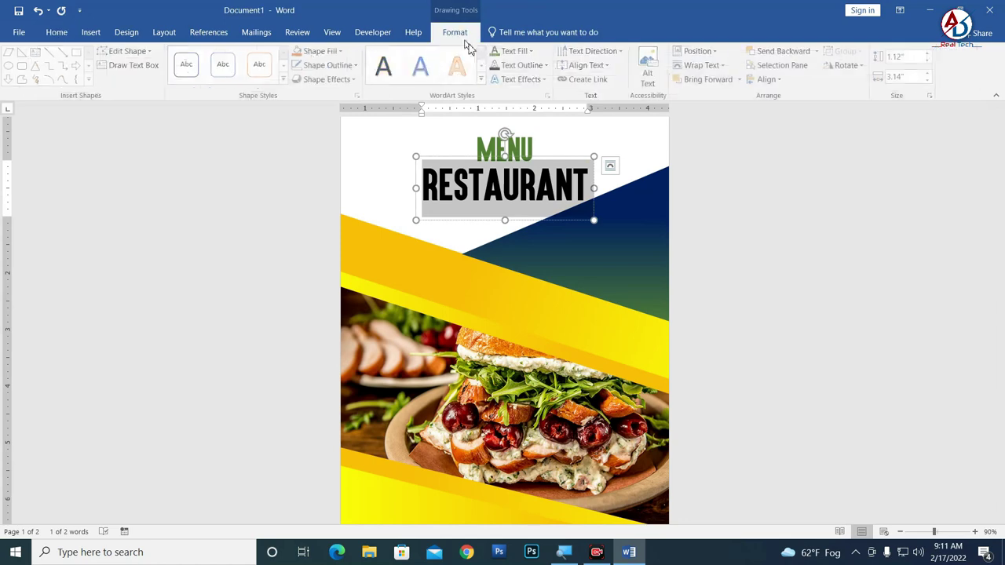
{"action": "left_click", "coordinate": [532, 51]}
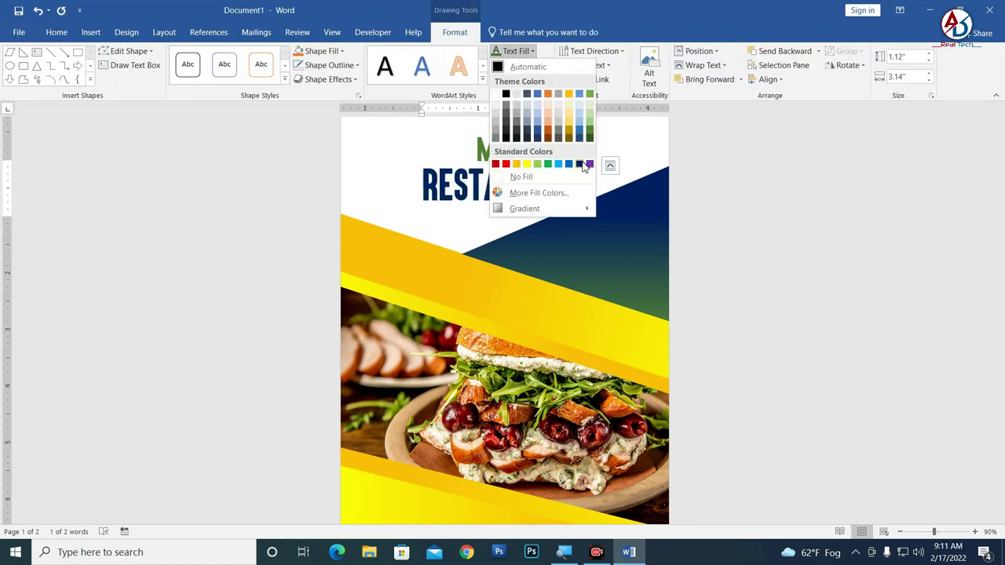
{"action": "left_click", "coordinate": [590, 163]}
{"action": "left_click", "coordinate": [510, 316]}
- Centre the RESTAURANT title box horizontally on the page with Align Center
{"action": "scroll", "coordinate": [507, 366], "scroll_direction": "down", "scroll_amount": 5, "text": "ctrl"}
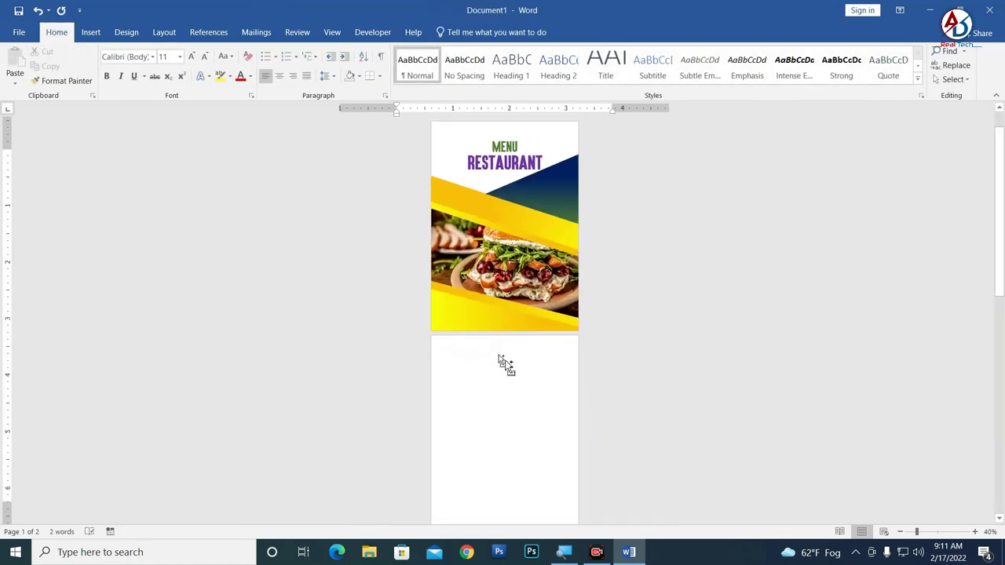
{"action": "scroll", "coordinate": [560, 384], "scroll_direction": "up", "scroll_amount": 2, "text": "ctrl"}
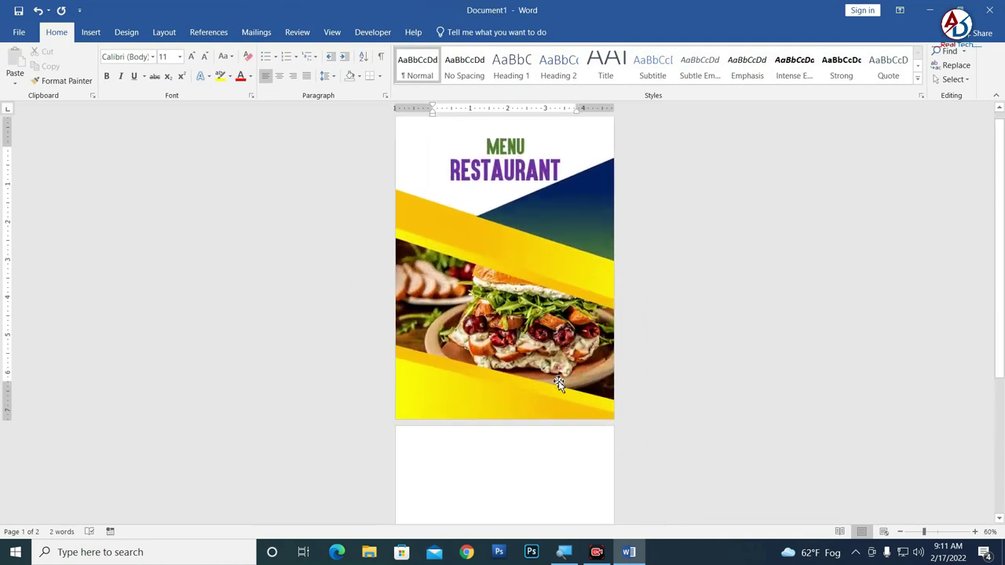
{"action": "left_click", "coordinate": [408, 135]}
{"action": "left_click", "coordinate": [766, 80]}
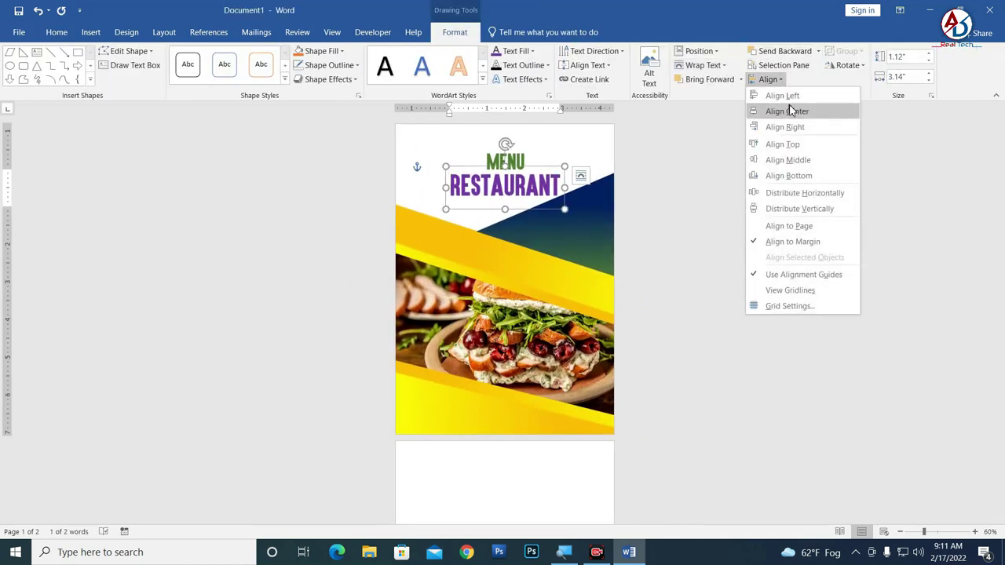
{"action": "left_click", "coordinate": [791, 110]}
{"action": "left_click", "coordinate": [733, 213]}
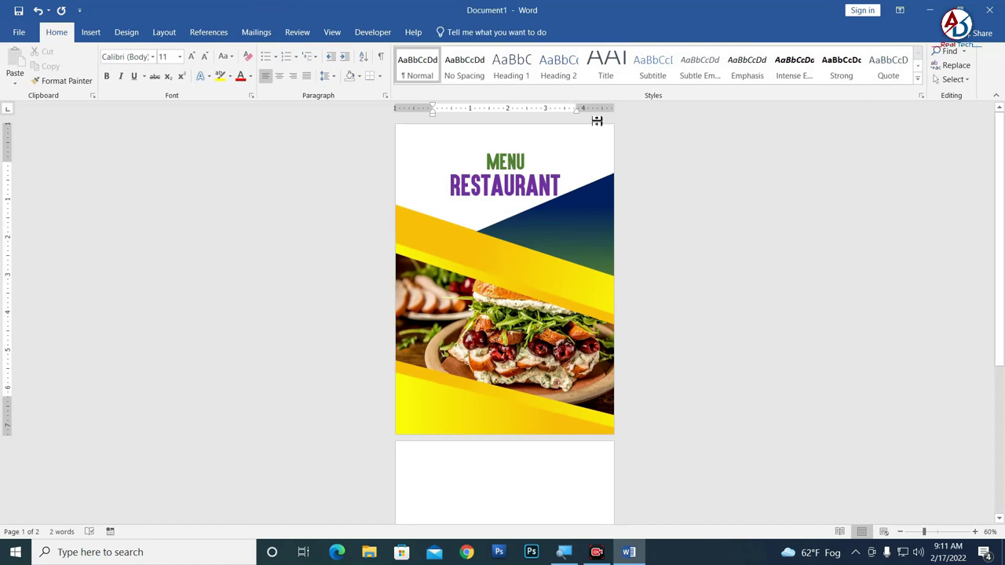
- Insert pizza image 12 and set it to float In Front of Text
{"action": "left_click", "coordinate": [93, 35]}
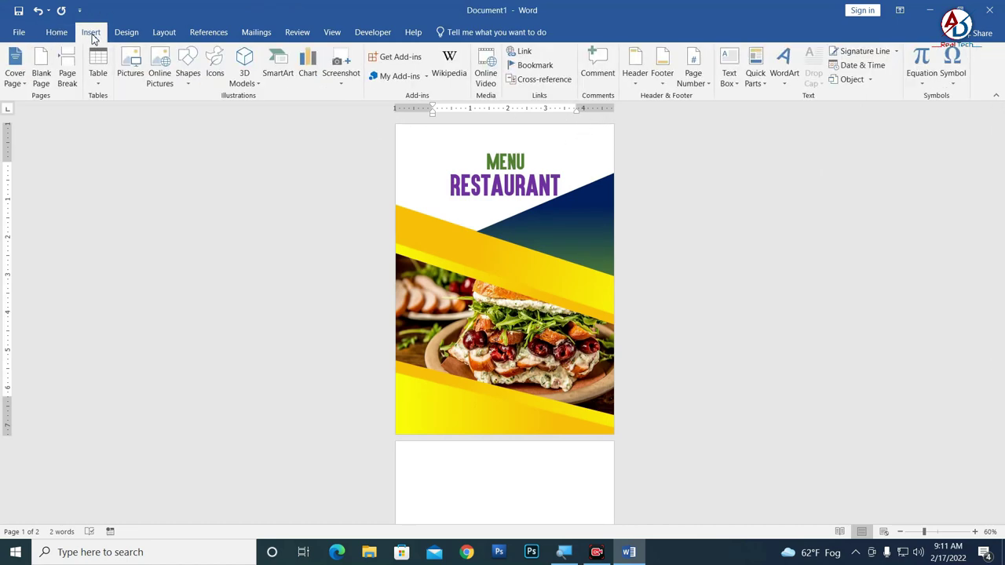
{"action": "left_click", "coordinate": [130, 69]}
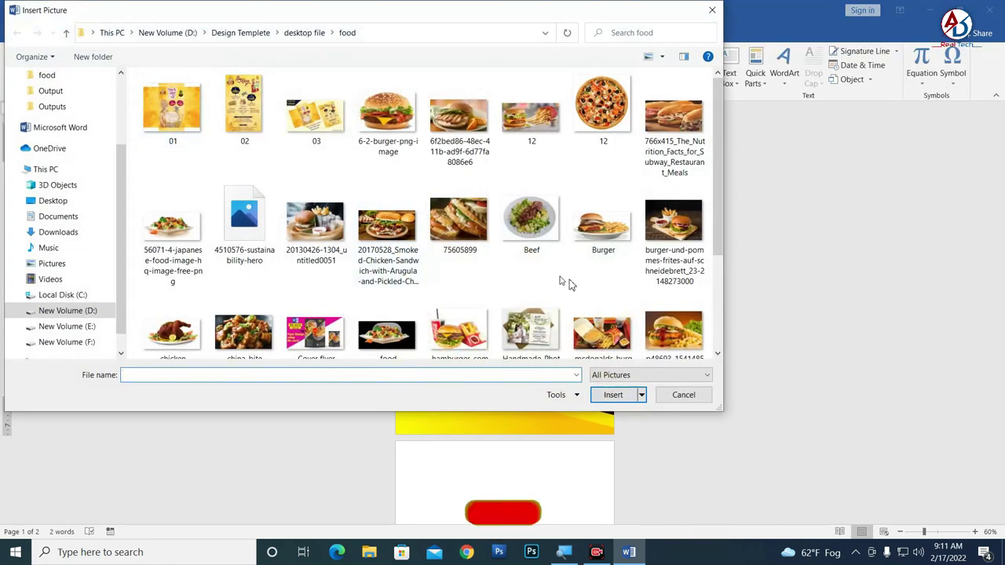
{"action": "left_click", "coordinate": [596, 130]}
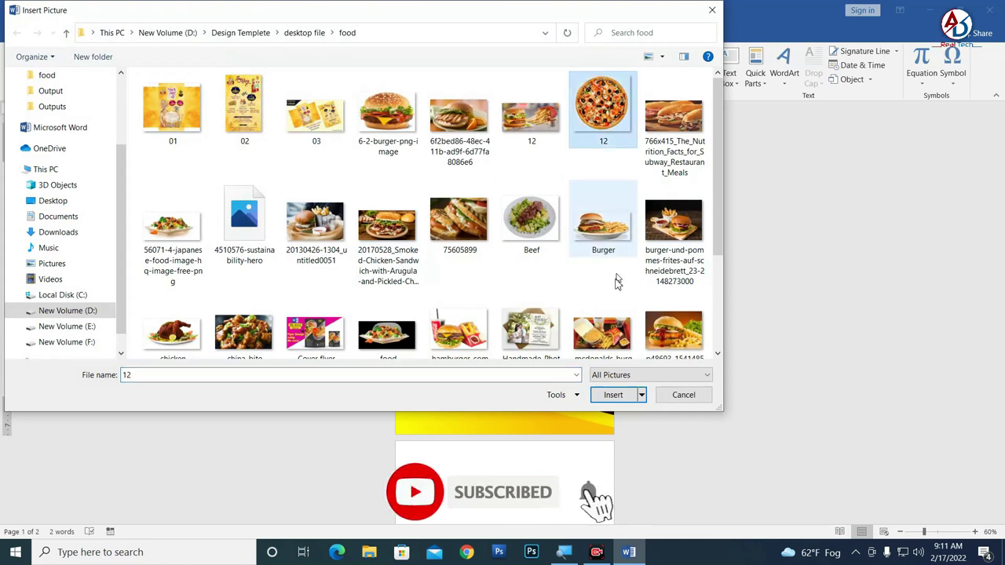
{"action": "left_click", "coordinate": [612, 394]}
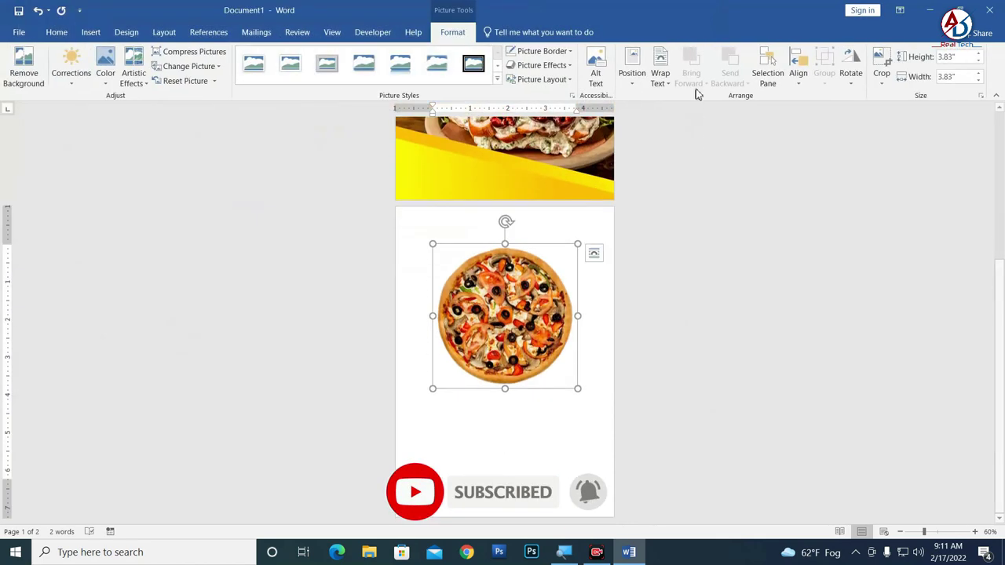
{"action": "left_click", "coordinate": [659, 77]}
{"action": "left_click", "coordinate": [693, 190]}
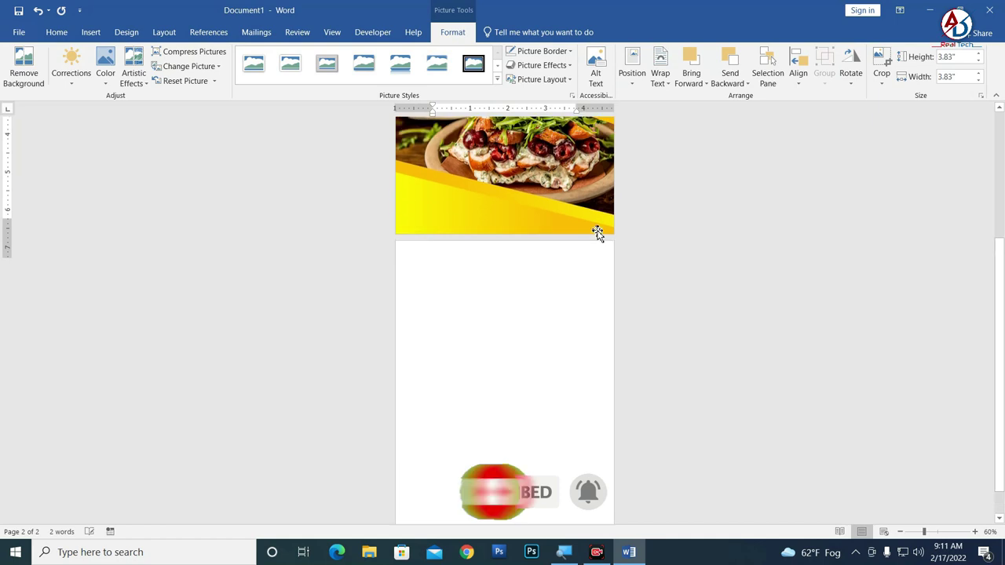
- Place the pizza picture at page 1's top right, shrunk to 2.36" and overhanging the edge
{"action": "mouse_move", "coordinate": [588, 195]}
{"action": "left_mouse_down"}
{"action": "mouse_move", "coordinate": [652, 95]}
{"action": "mouse_move", "coordinate": [553, 232]}
{"action": "left_mouse_up"}
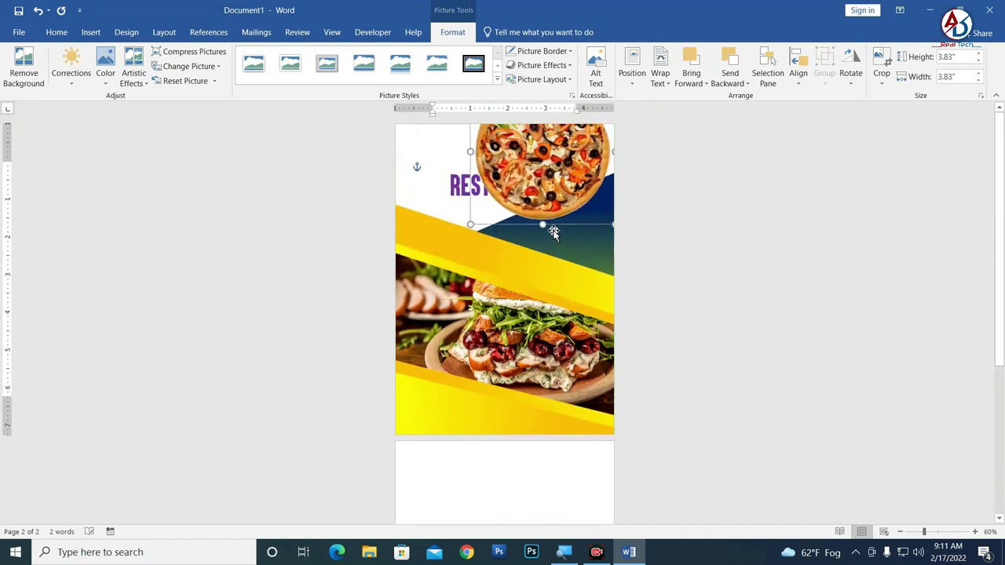
{"action": "left_click_drag", "start_coordinate": [471, 227], "coordinate": [525, 169]}
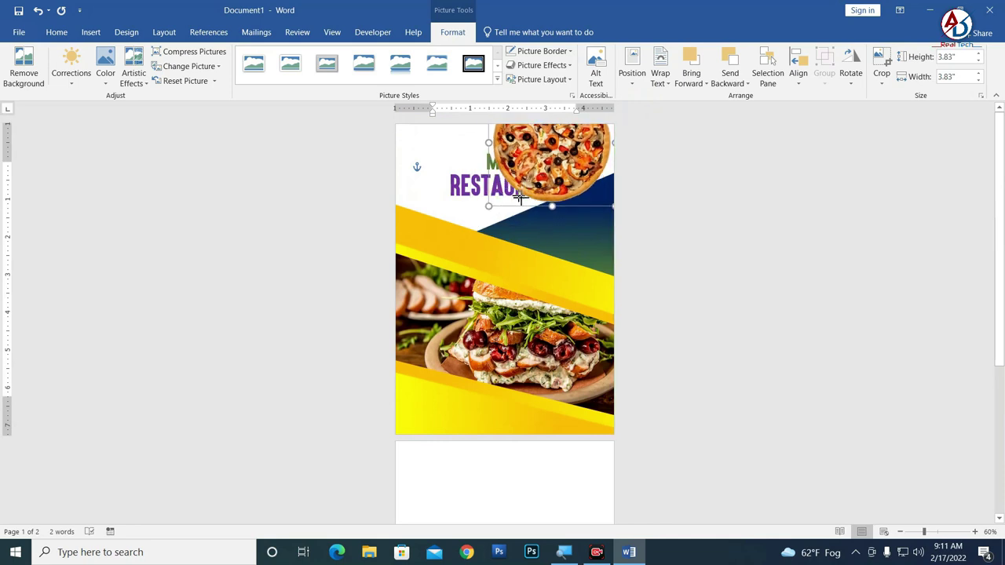
{"action": "mouse_move", "coordinate": [590, 143]}
{"action": "left_mouse_down"}
{"action": "mouse_move", "coordinate": [631, 137]}
{"action": "mouse_move", "coordinate": [390, 144]}
{"action": "mouse_move", "coordinate": [403, 148]}
{"action": "left_mouse_up"}
{"action": "left_click", "coordinate": [628, 318]}
- Re-centre MENU at the top of page 1 and stack RESTAURANT directly beneath it
{"action": "scroll", "coordinate": [590, 359], "scroll_direction": "down", "scroll_amount": 4}
{"action": "scroll", "coordinate": [561, 325], "scroll_direction": "up", "scroll_amount": 2}
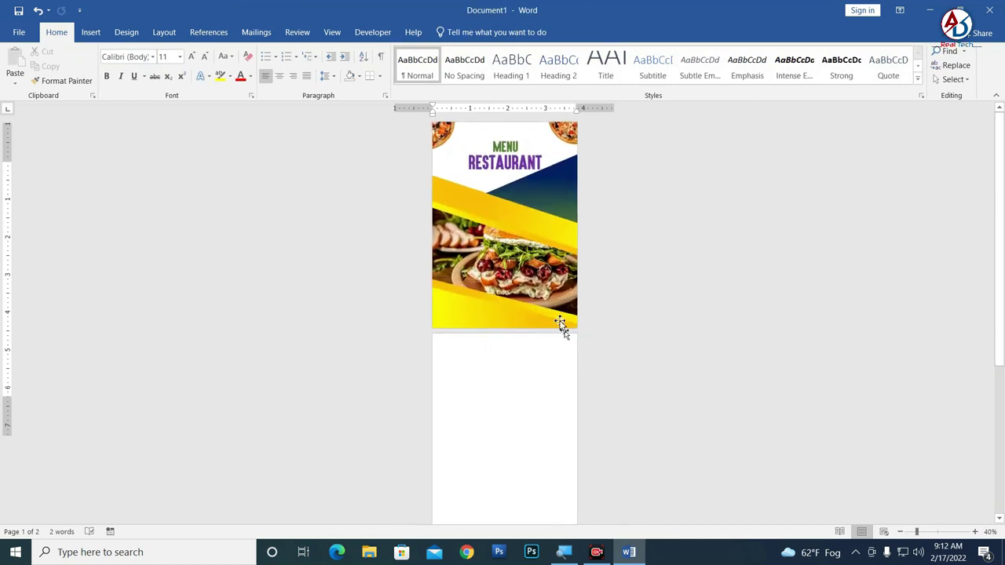
{"action": "left_click", "coordinate": [496, 146]}
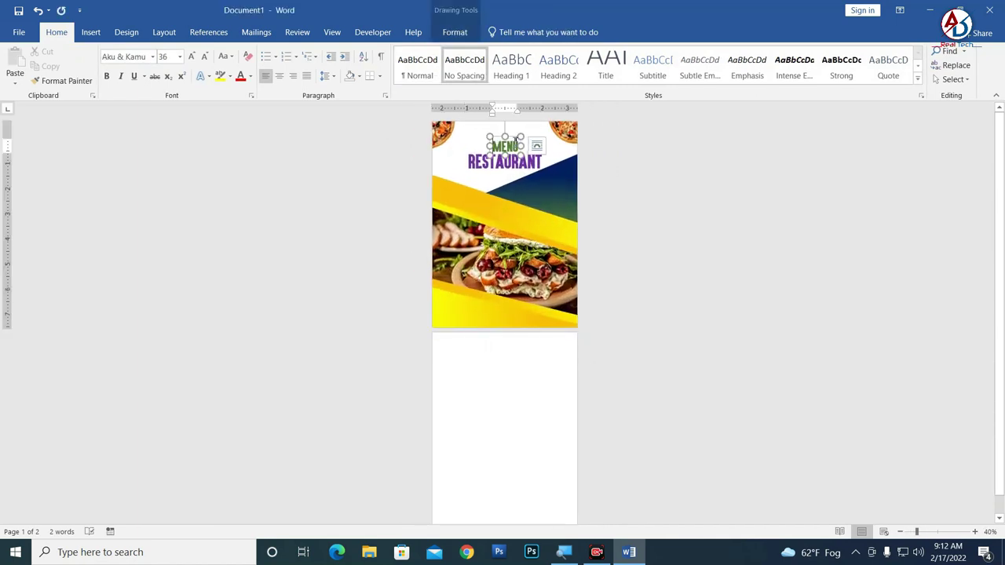
{"action": "left_click_drag", "start_coordinate": [517, 142], "coordinate": [516, 141]}
{"action": "left_click", "coordinate": [519, 161]}
{"action": "scroll", "coordinate": [577, 191], "scroll_direction": "up", "scroll_amount": 4}
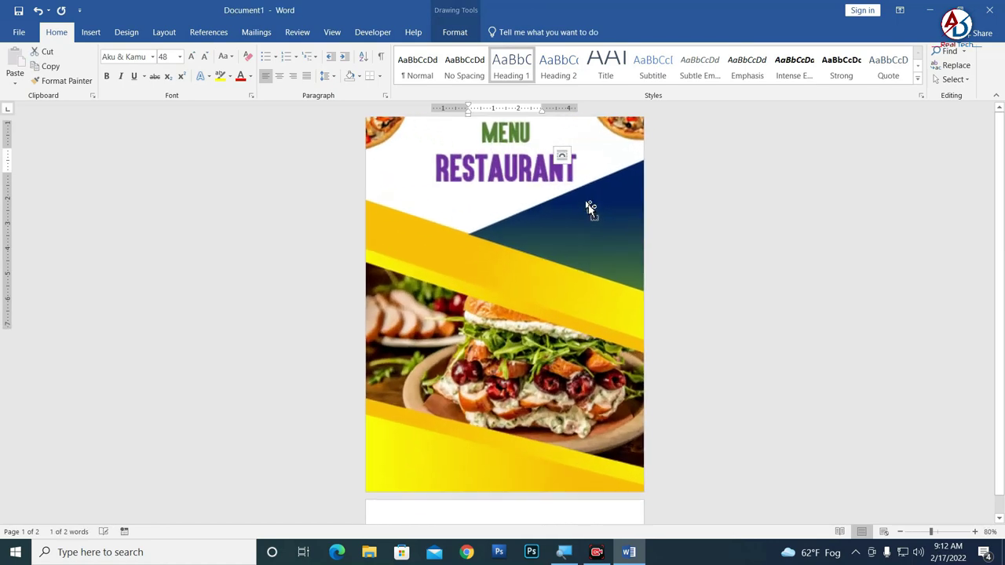
{"action": "scroll", "coordinate": [589, 206], "scroll_direction": "up", "scroll_amount": 5}
{"action": "left_click_drag", "start_coordinate": [539, 139], "coordinate": [538, 199]}
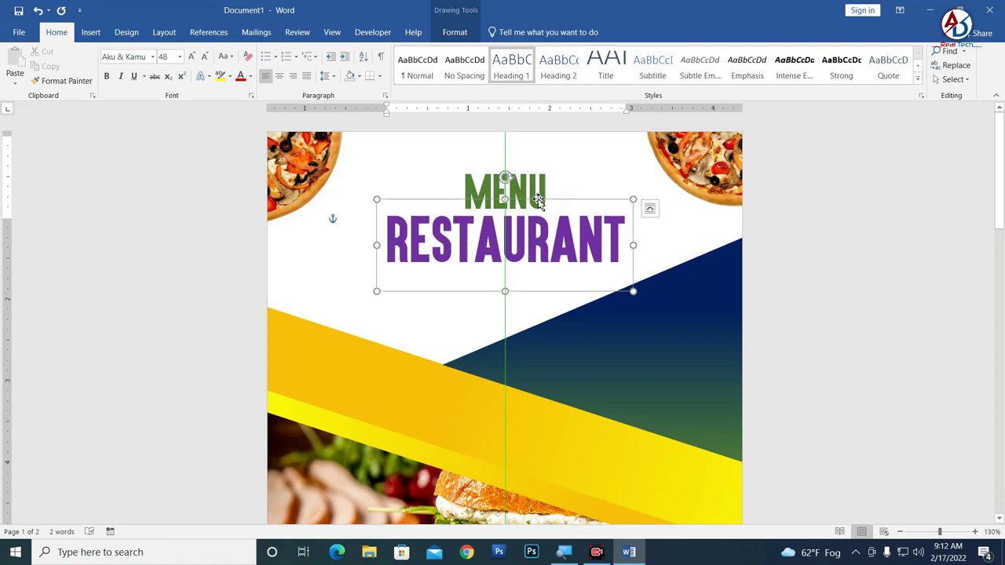
{"action": "left_click", "coordinate": [530, 324]}
{"action": "scroll", "coordinate": [531, 344], "scroll_direction": "down", "scroll_amount": 4}
{"action": "scroll", "coordinate": [542, 354], "scroll_direction": "down", "scroll_amount": 4}
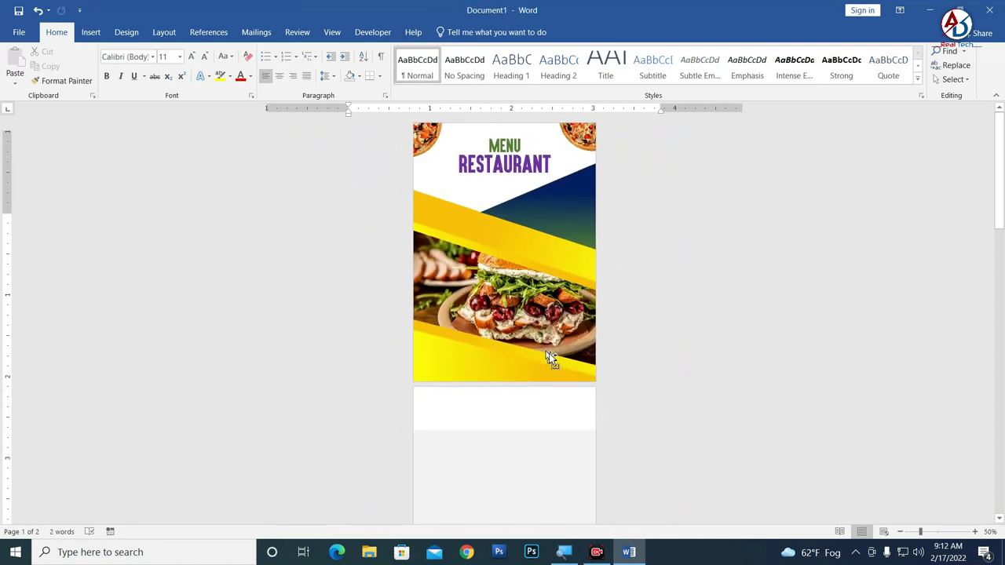
{"action": "scroll", "coordinate": [555, 362], "scroll_direction": "down", "scroll_amount": 4}
{"action": "scroll", "coordinate": [503, 330], "scroll_direction": "up", "scroll_amount": 4}
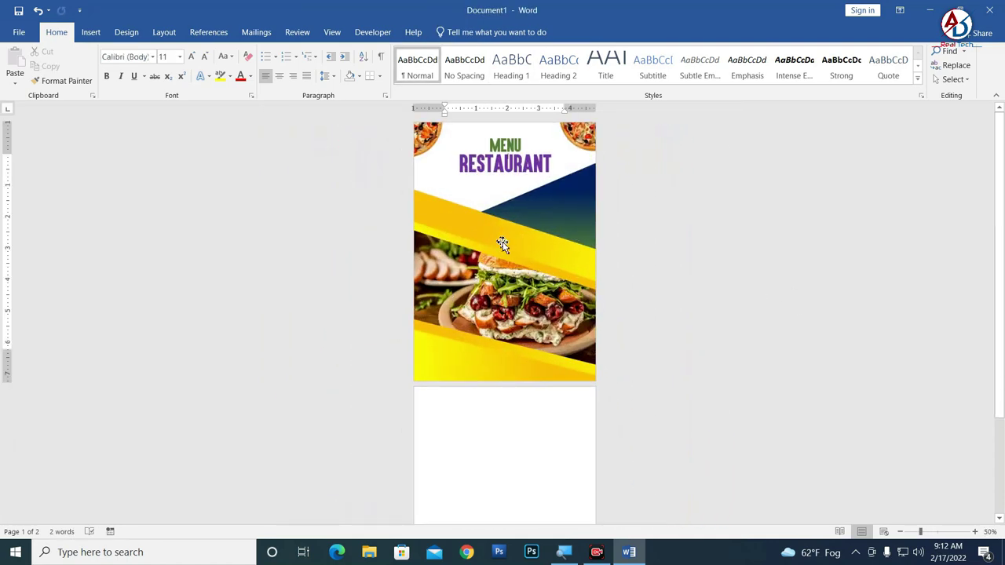
{"action": "scroll", "coordinate": [493, 437], "scroll_direction": "down", "scroll_amount": 2}
- Move a yellow gradient triangle down onto page 2
{"action": "scroll", "coordinate": [471, 393], "scroll_direction": "up", "scroll_amount": 3}
{"action": "left_click", "coordinate": [466, 385]}
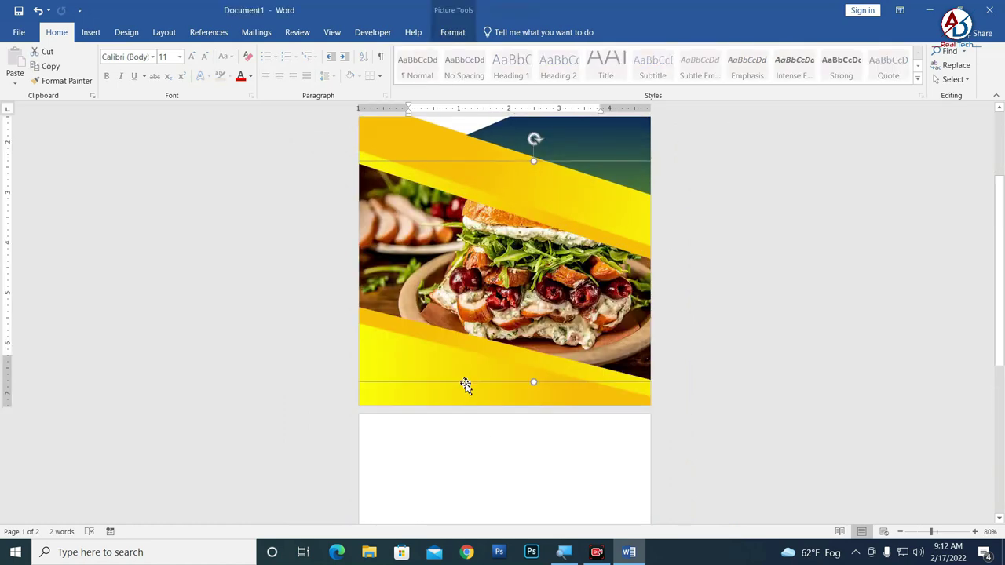
{"action": "left_click", "coordinate": [429, 413]}
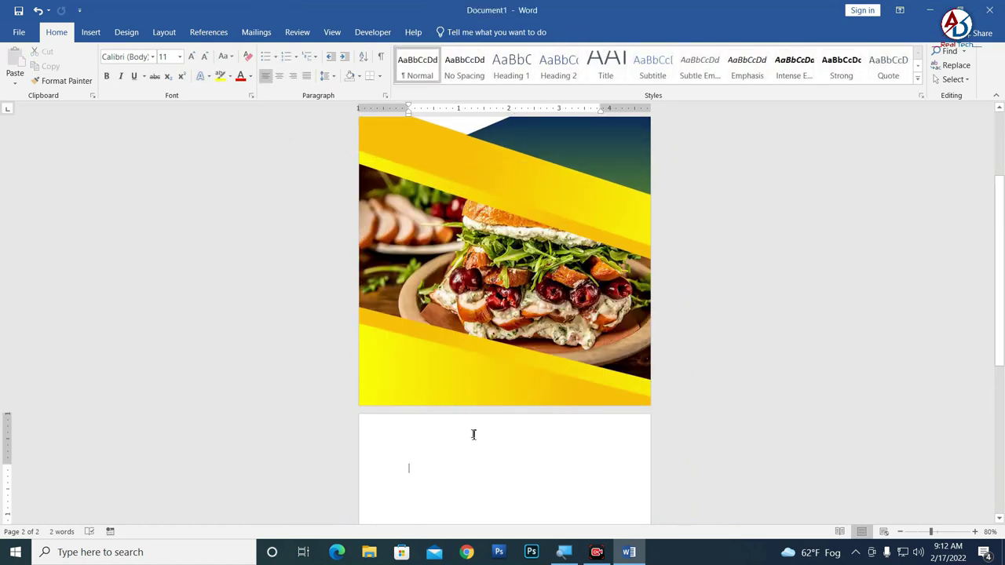
{"action": "scroll", "coordinate": [472, 433], "scroll_direction": "down", "scroll_amount": 3}
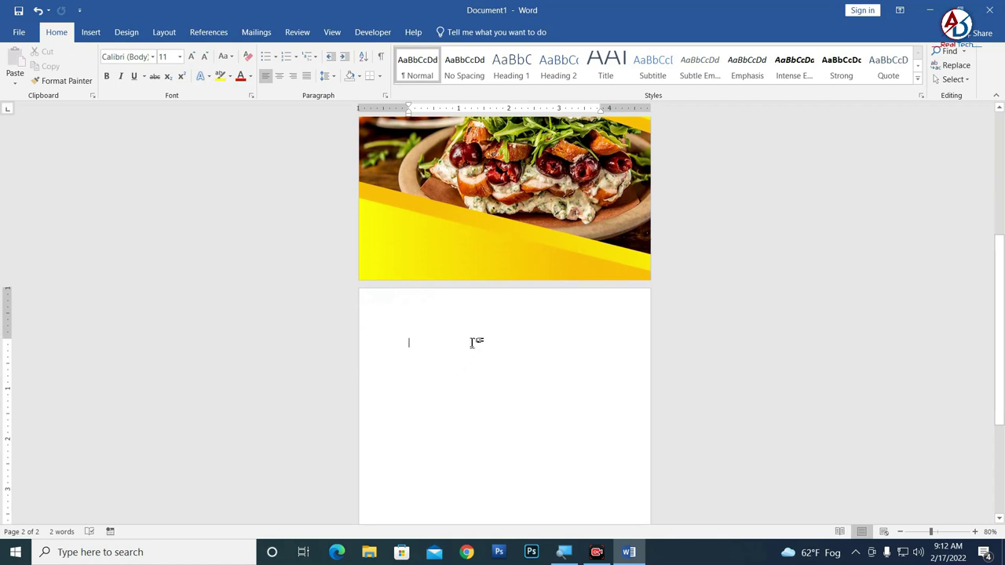
{"action": "left_click", "coordinate": [446, 261]}
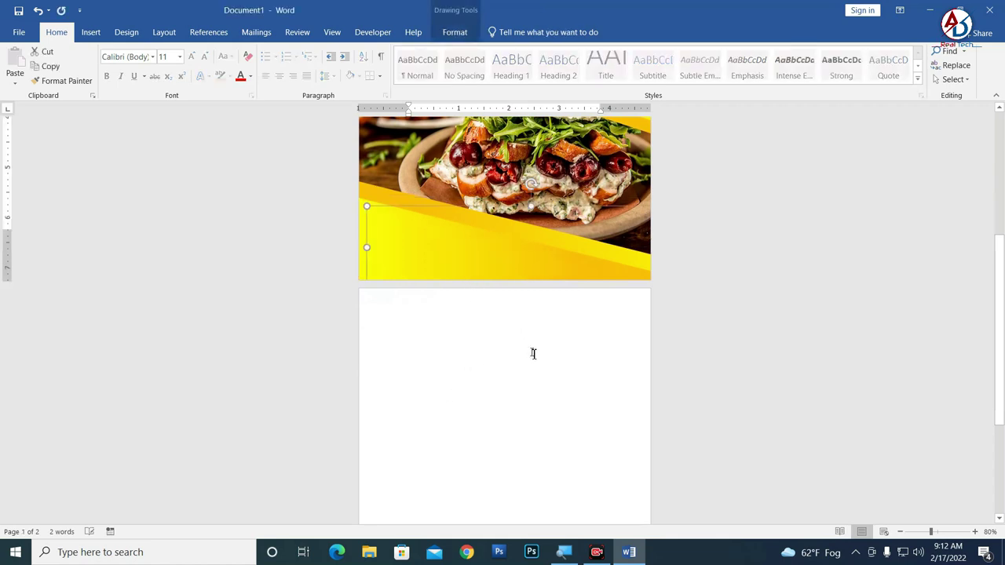
{"action": "left_click_drag", "start_coordinate": [506, 293], "coordinate": [498, 448]}
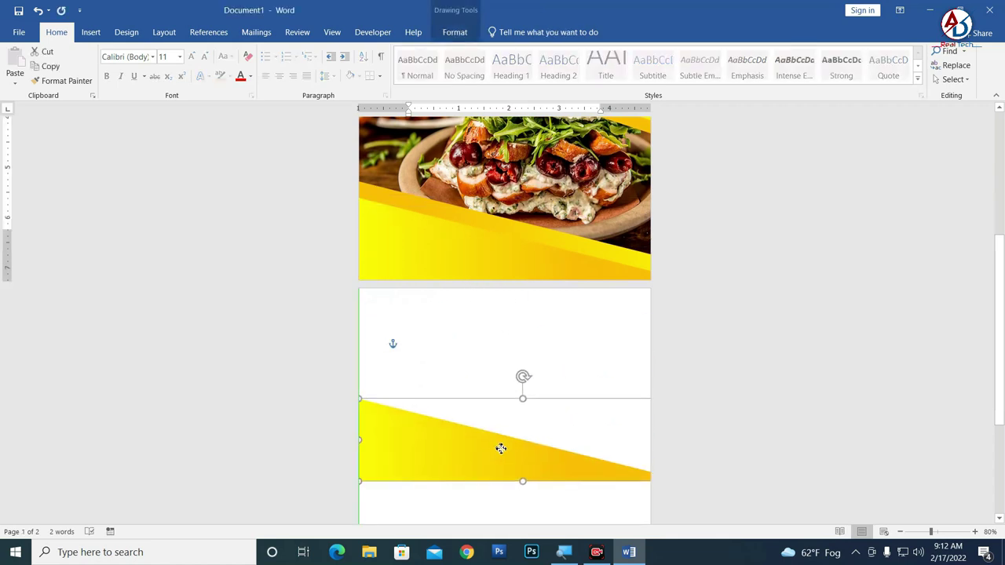
- Flip the yellow triangle horizontally, then apply a second flip
{"action": "left_click", "coordinate": [453, 32]}
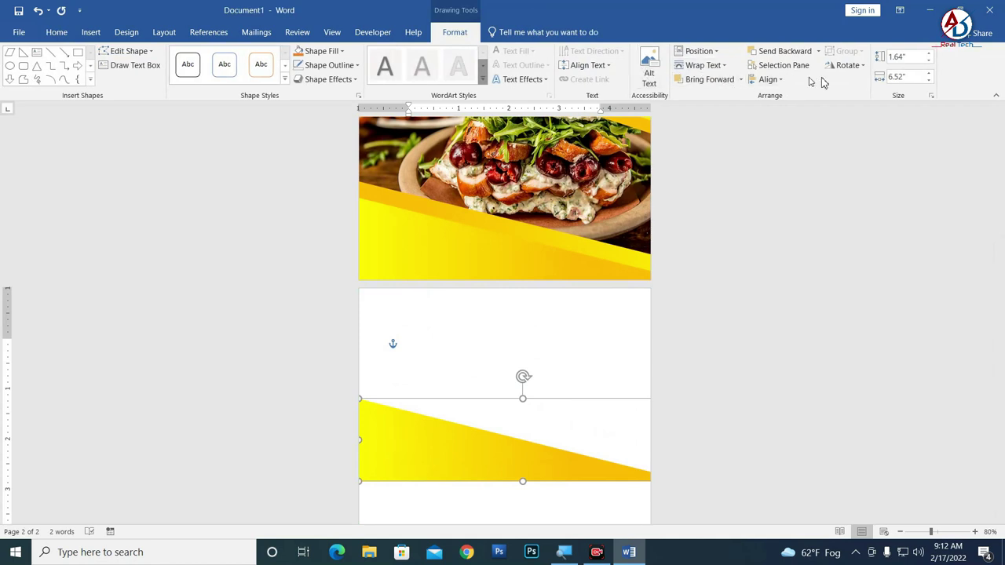
{"action": "left_click", "coordinate": [847, 65]}
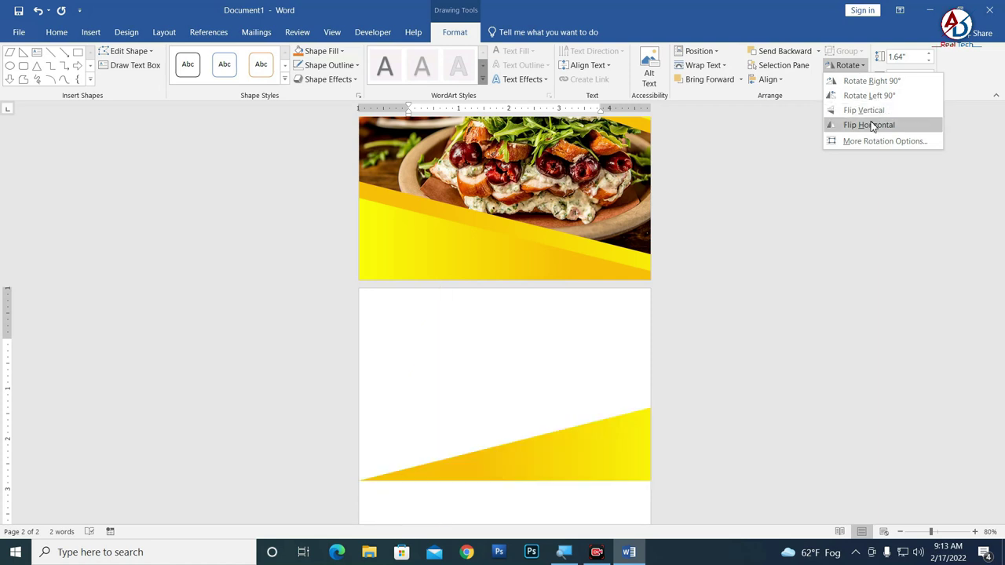
{"action": "left_click", "coordinate": [872, 126]}
{"action": "left_click", "coordinate": [847, 65]}
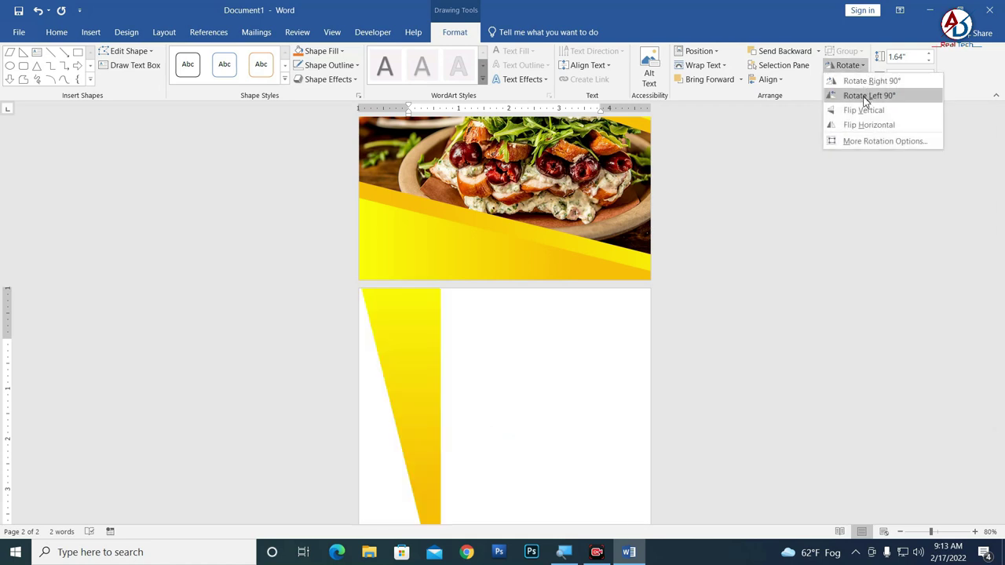
{"action": "left_click", "coordinate": [868, 126]}
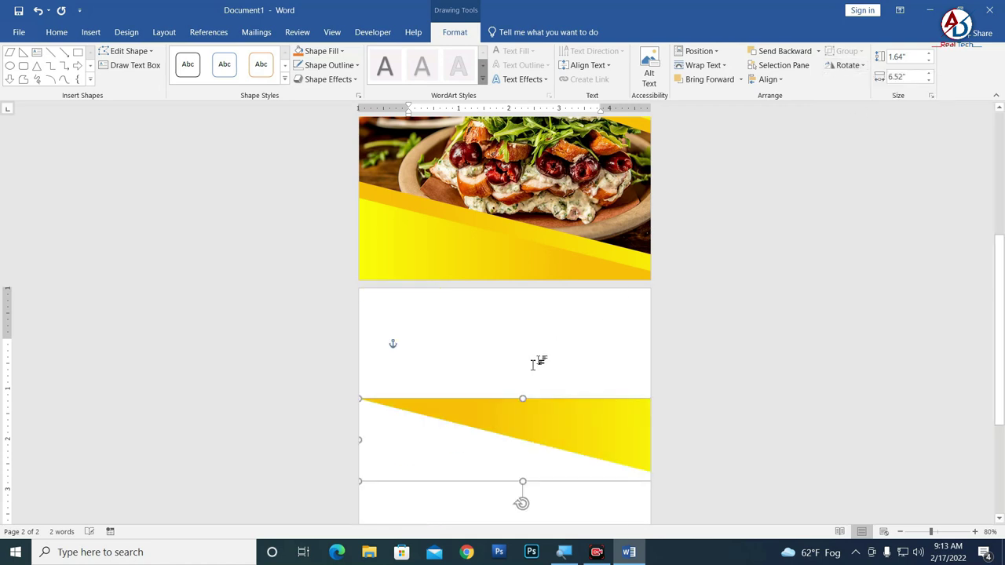
- Position the flipped triangle so it snaps to the top edge of page 2
{"action": "left_click_drag", "start_coordinate": [562, 422], "coordinate": [568, 308]}
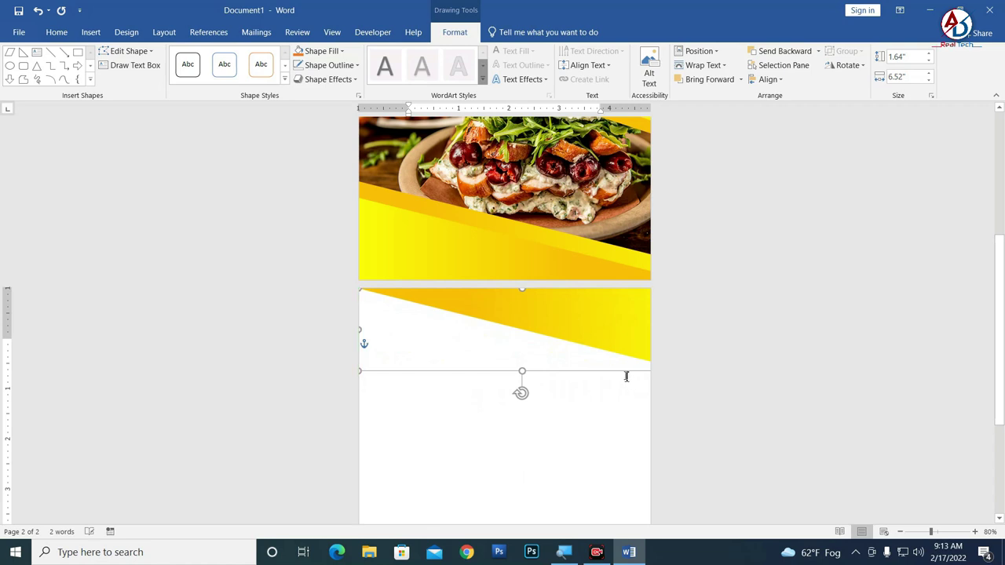
{"action": "left_click", "coordinate": [632, 445]}
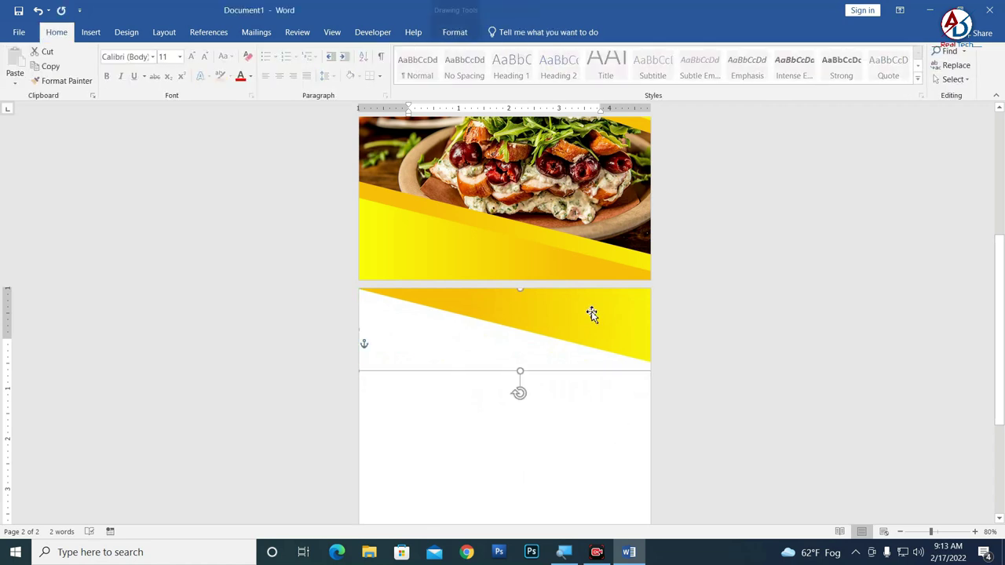
{"action": "left_click_drag", "start_coordinate": [399, 393], "coordinate": [408, 400]}
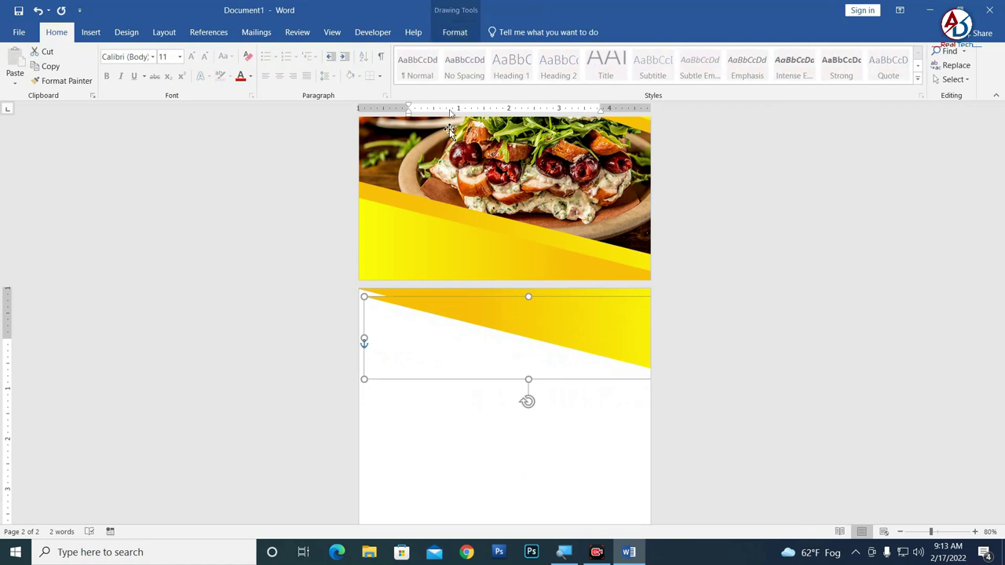
{"action": "mouse_move", "coordinate": [555, 353]}
{"action": "left_mouse_down"}
{"action": "mouse_move", "coordinate": [526, 341]}
{"action": "mouse_move", "coordinate": [554, 390]}
{"action": "mouse_move", "coordinate": [657, 430]}
{"action": "left_mouse_up"}
{"action": "left_click_drag", "start_coordinate": [504, 333], "coordinate": [505, 308]}
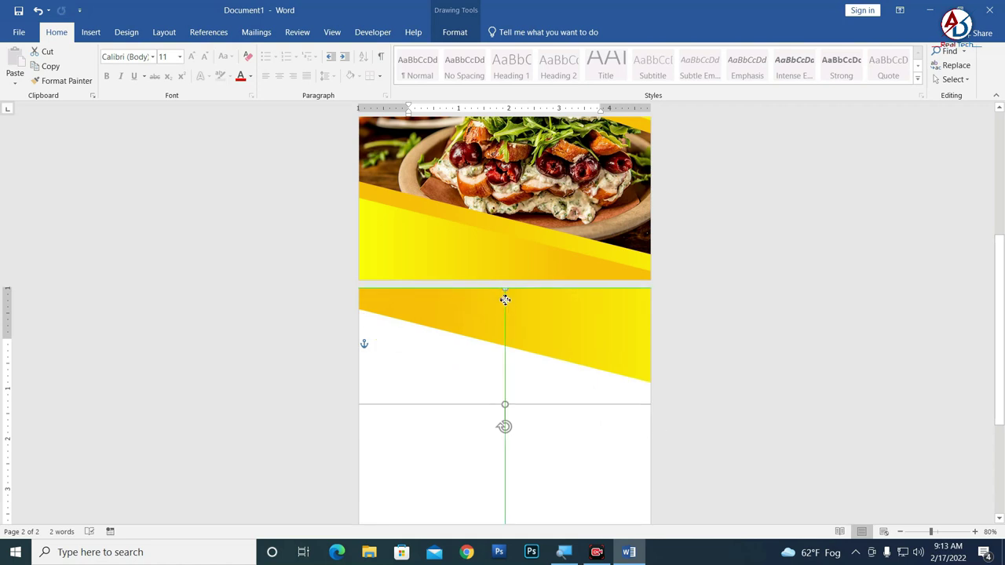
{"action": "left_click", "coordinate": [455, 32]}
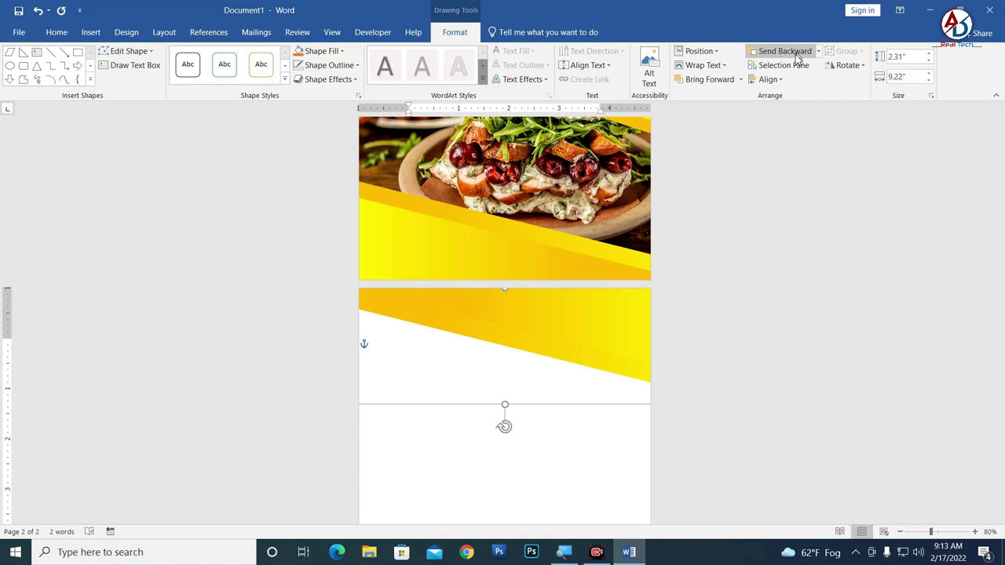
- Apply a new preset gradient direction to the yellow top band, shading gold to bright yellow
{"action": "right_click", "coordinate": [556, 353]}
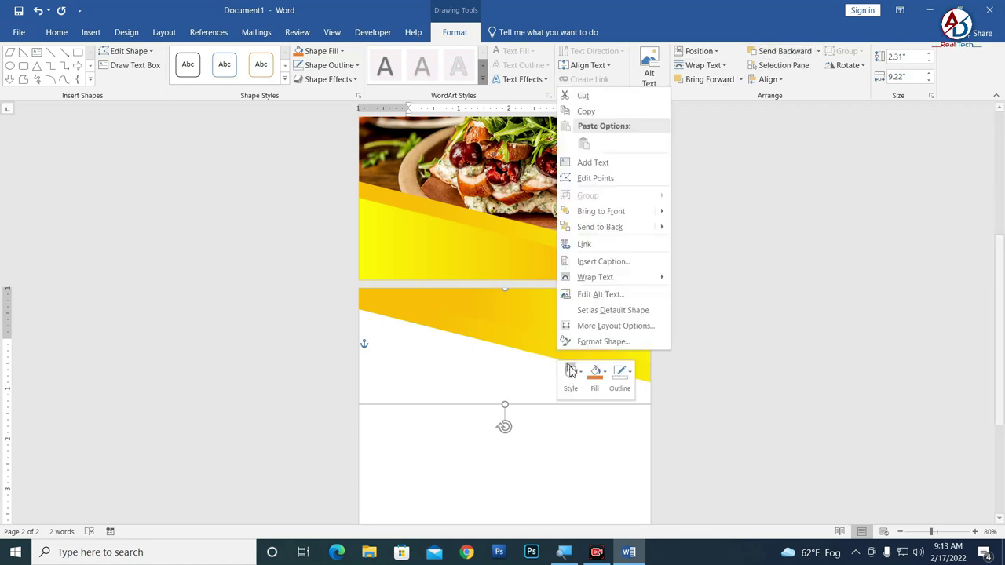
{"action": "left_click", "coordinate": [606, 344]}
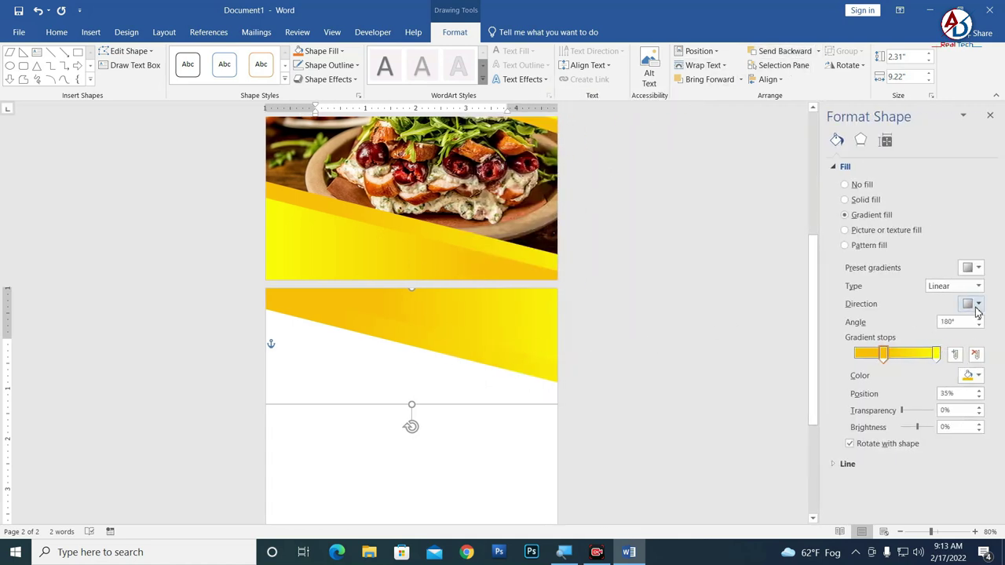
{"action": "left_click", "coordinate": [978, 306]}
{"action": "key", "text": "Escape"}
{"action": "left_click", "coordinate": [978, 305]}
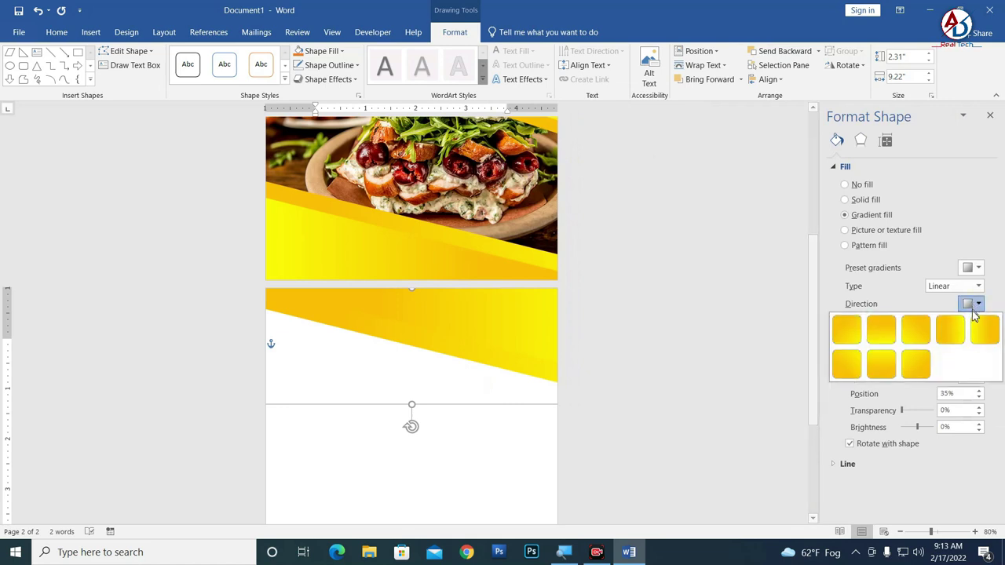
{"action": "left_click", "coordinate": [953, 330]}
- Move the yellow band up to the top edge of page 2
{"action": "left_click", "coordinate": [362, 374]}
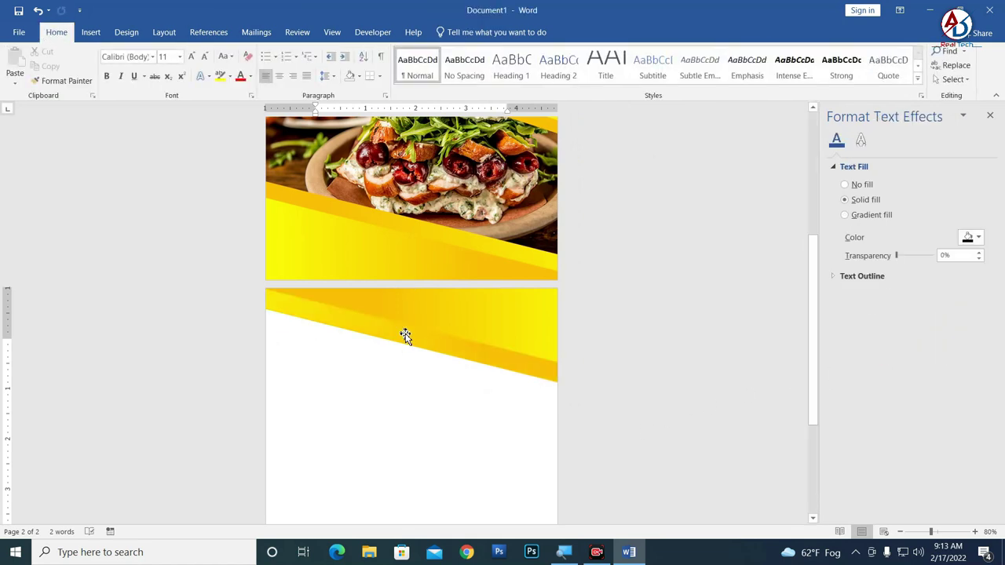
{"action": "left_click_drag", "start_coordinate": [404, 334], "coordinate": [411, 323]}
{"action": "left_click", "coordinate": [558, 433]}
{"action": "scroll", "coordinate": [559, 433], "scroll_direction": "down", "scroll_amount": 4}
{"action": "scroll", "coordinate": [555, 465], "scroll_direction": "up", "scroll_amount": 1}
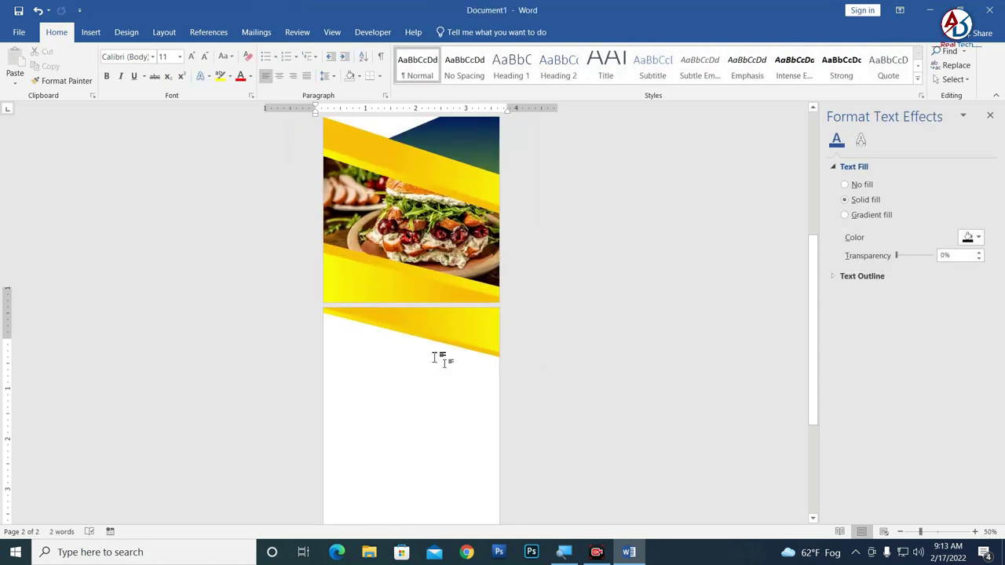
{"action": "scroll", "coordinate": [440, 393], "scroll_direction": "up", "scroll_amount": 1}
{"action": "scroll", "coordinate": [442, 400], "scroll_direction": "down", "scroll_amount": 2}
{"action": "scroll", "coordinate": [442, 400], "scroll_direction": "up", "scroll_amount": 2}
{"action": "scroll", "coordinate": [434, 388], "scroll_direction": "down", "scroll_amount": 1}
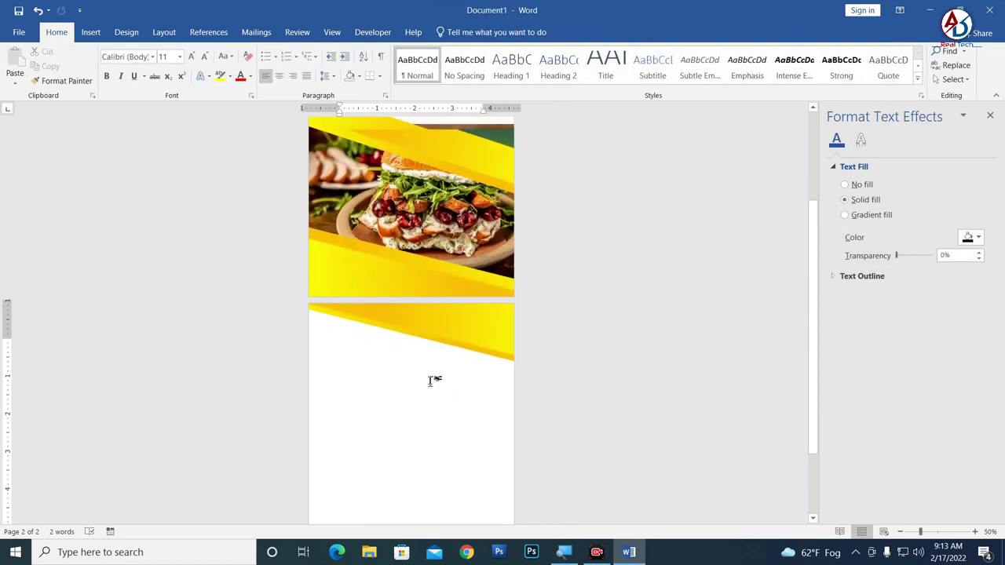
{"action": "scroll", "coordinate": [431, 382], "scroll_direction": "down", "scroll_amount": 1}
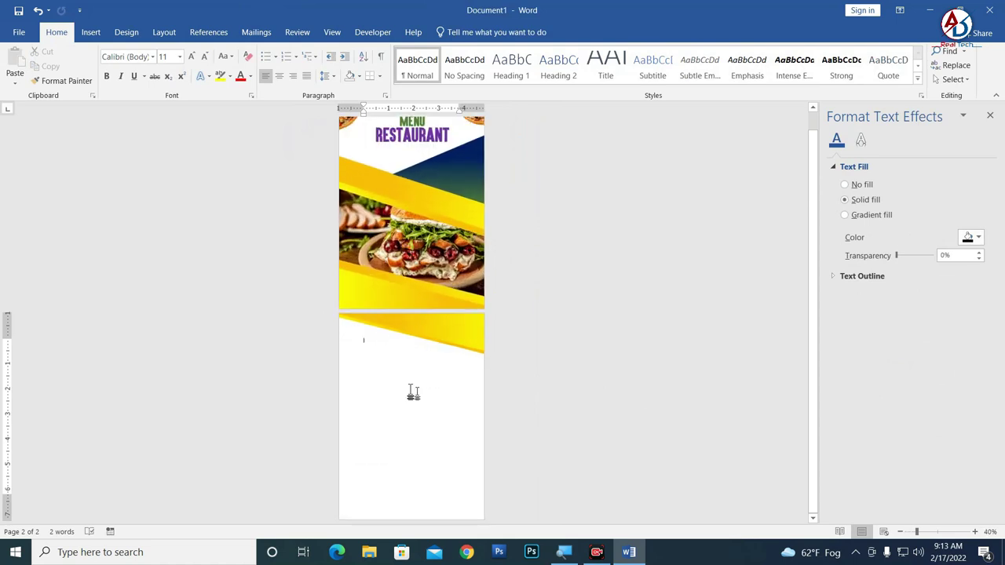
{"action": "left_click", "coordinate": [91, 33]}
- Draw a 9.81" by 7.83" rectangle covering page 2 and send it behind the yellow band
{"action": "left_click", "coordinate": [188, 66]}
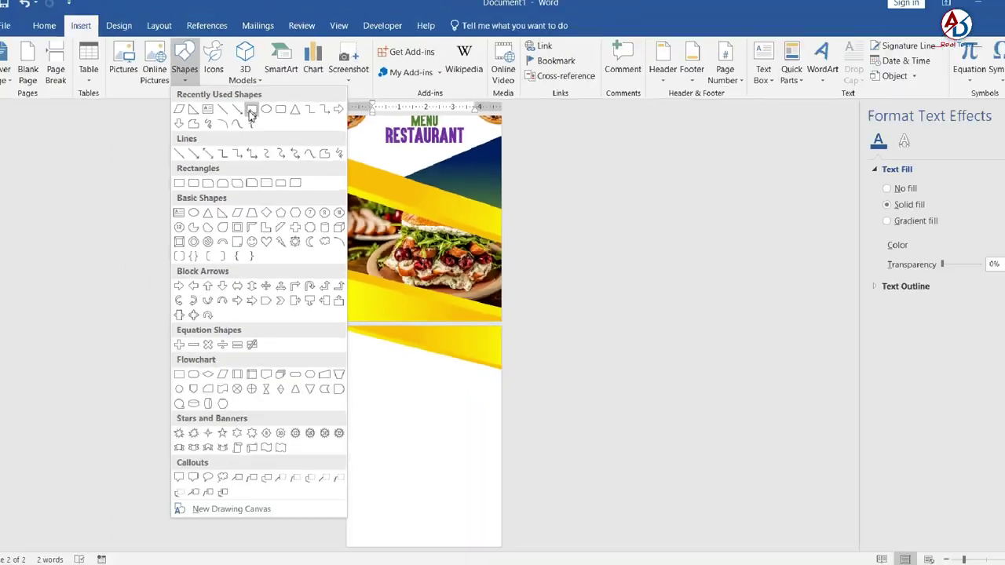
{"action": "left_click", "coordinate": [251, 115]}
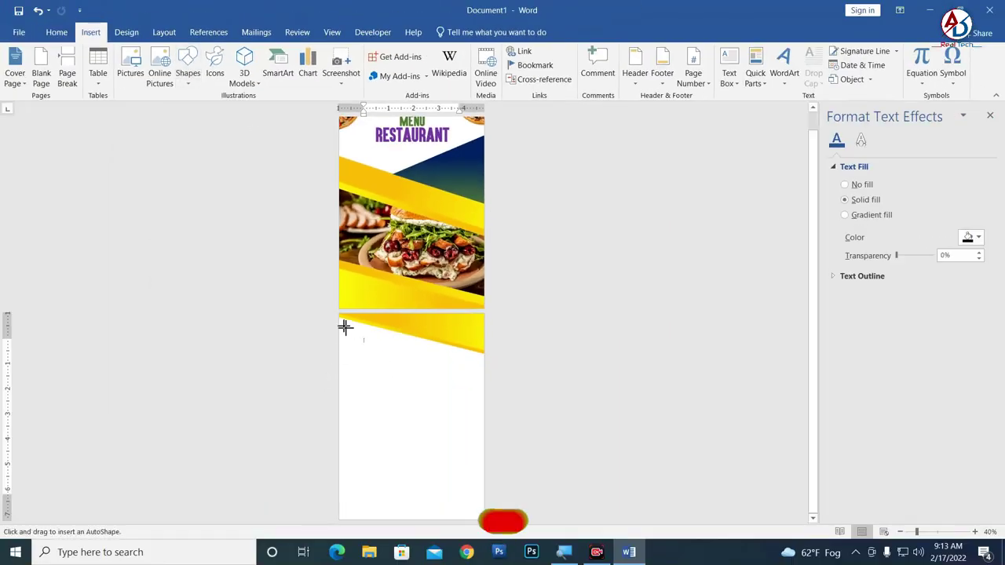
{"action": "left_click_drag", "start_coordinate": [339, 318], "coordinate": [535, 525]}
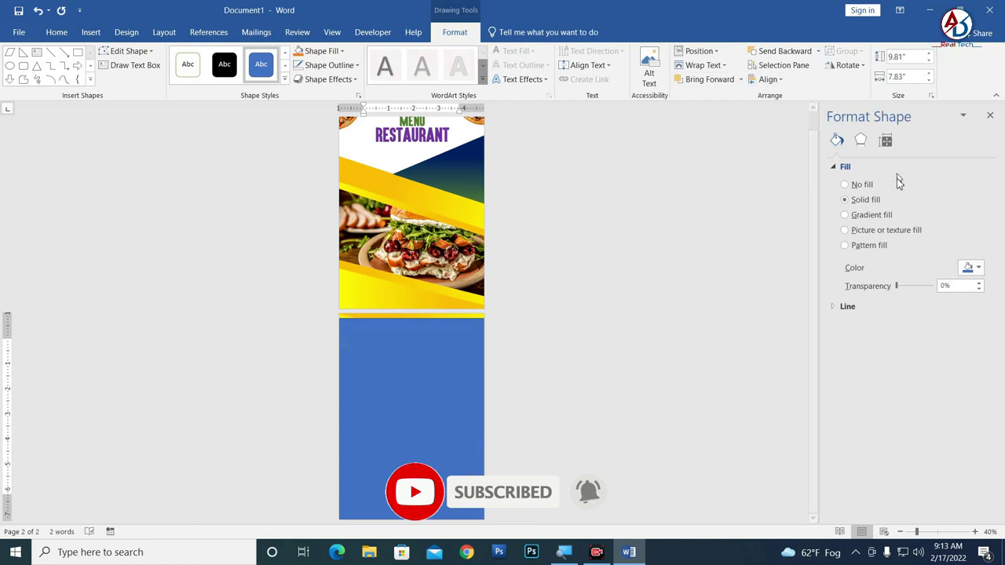
{"action": "left_click", "coordinate": [782, 52]}
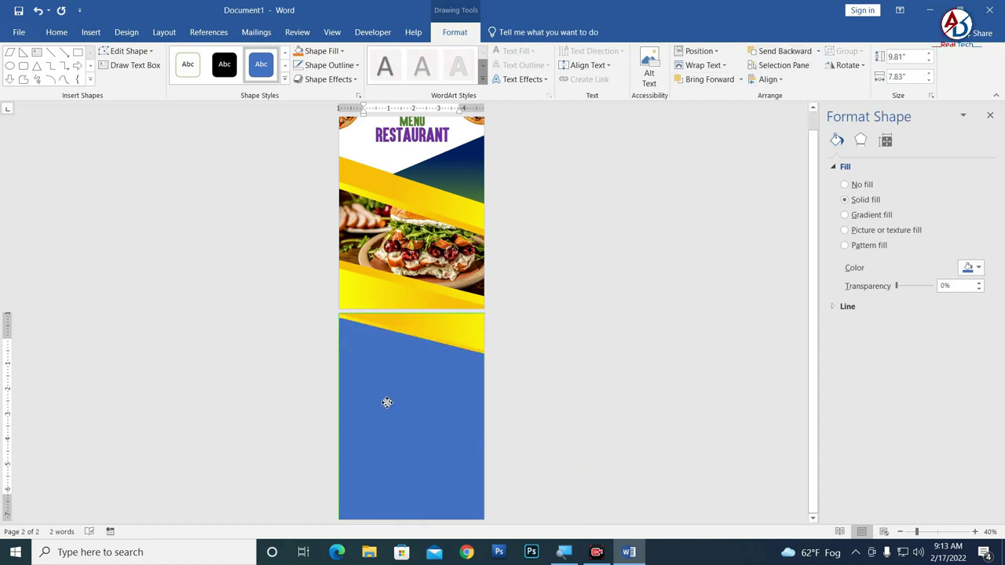
- Give the background rectangle a gradient fill from Dark Blue to dark green
{"action": "scroll", "coordinate": [513, 337], "scroll_direction": "up", "scroll_amount": 2, "text": "ctrl"}
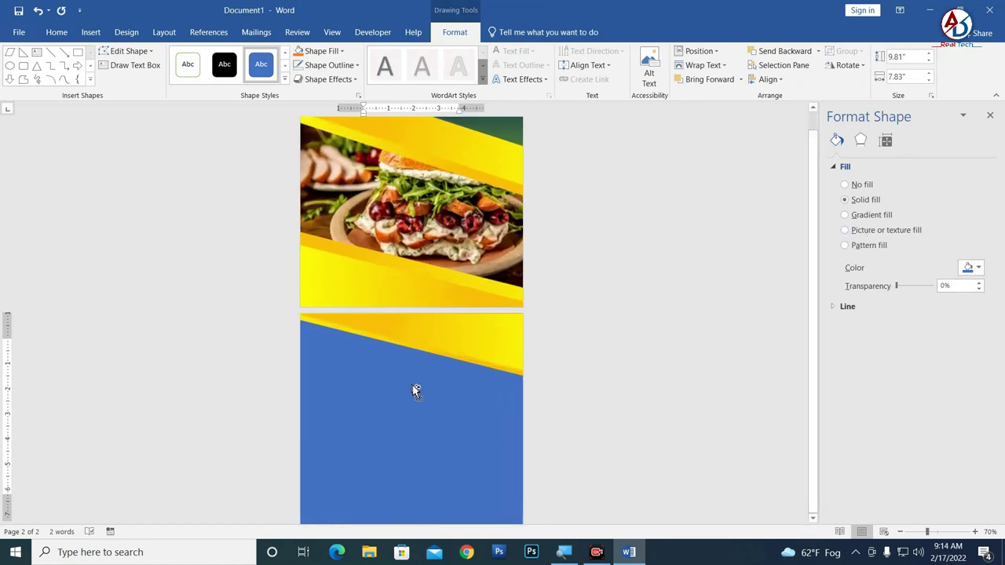
{"action": "scroll", "coordinate": [425, 435], "scroll_direction": "up", "scroll_amount": 1, "text": "ctrl"}
{"action": "scroll", "coordinate": [424, 436], "scroll_direction": "down", "scroll_amount": 3}
{"action": "left_click", "coordinate": [847, 215]}
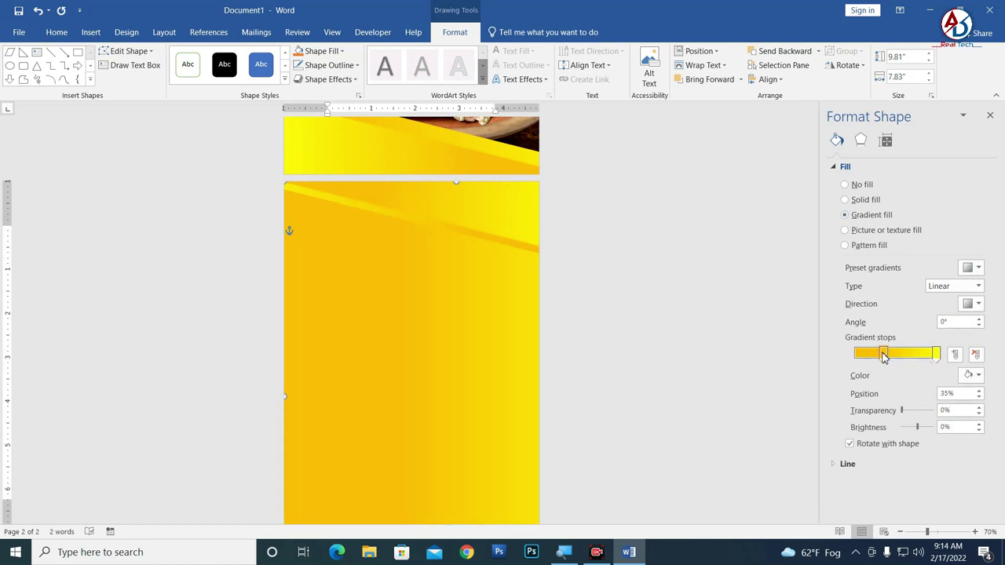
{"action": "left_click", "coordinate": [973, 376]}
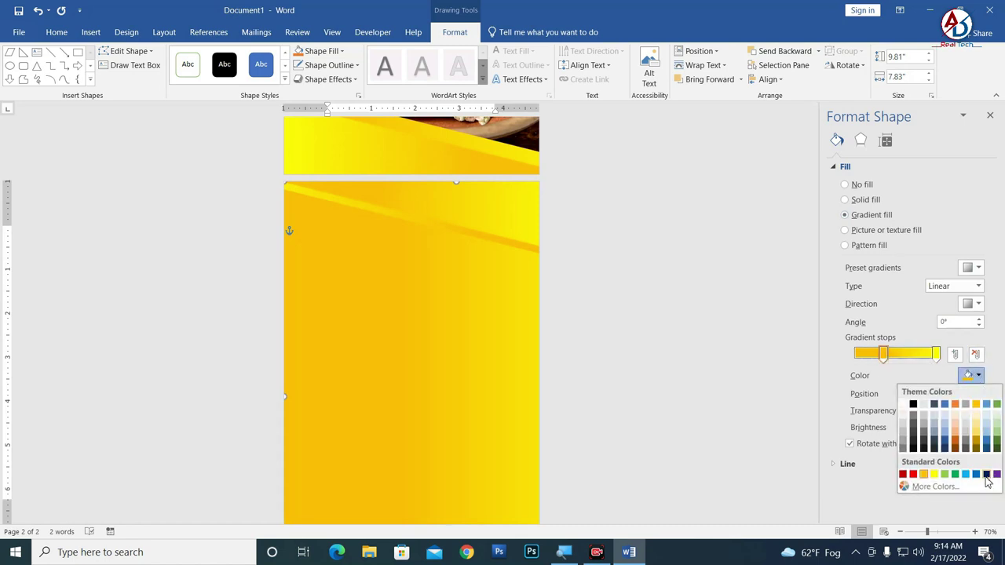
{"action": "left_click", "coordinate": [987, 475]}
{"action": "left_click", "coordinate": [936, 355]}
{"action": "left_click", "coordinate": [978, 376]}
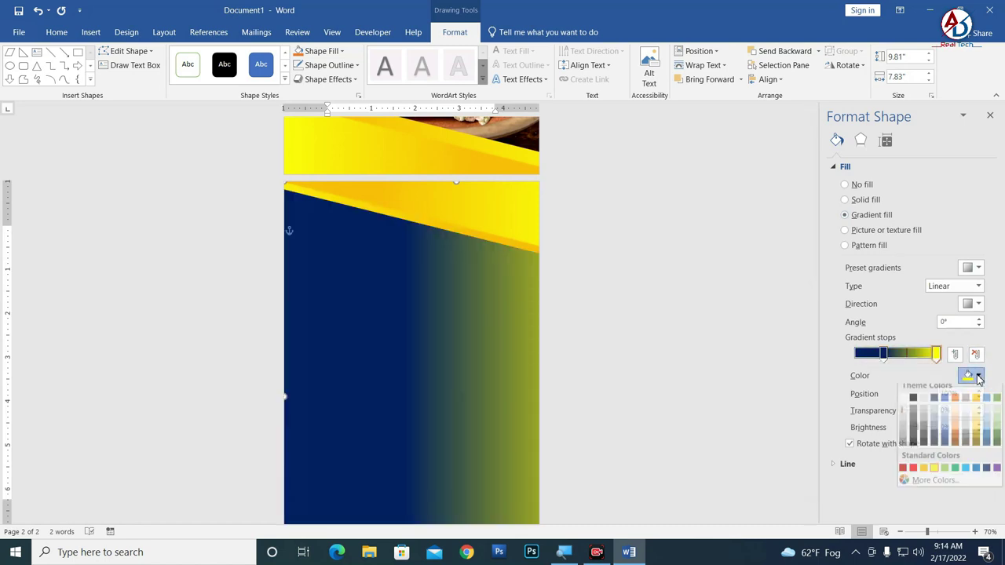
{"action": "left_click", "coordinate": [997, 444]}
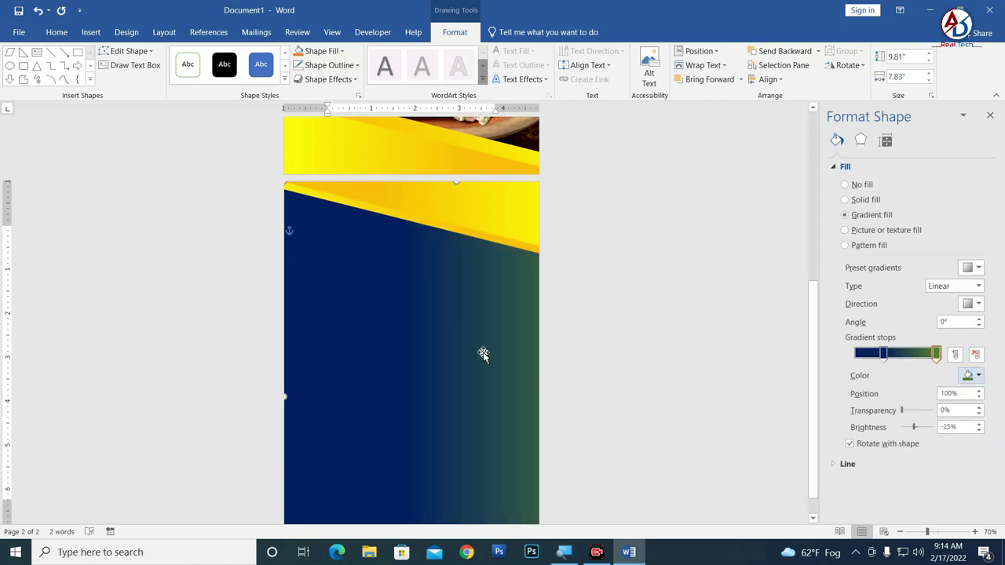
- Keep the gradient Linear and set it to run top to bottom at 90°
{"action": "left_click", "coordinate": [979, 288]}
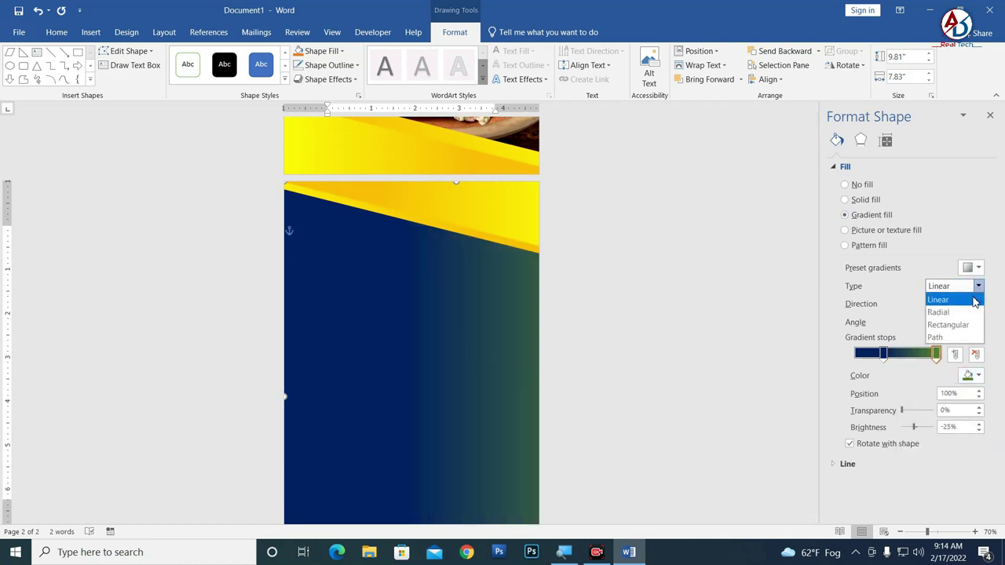
{"action": "left_click", "coordinate": [980, 293]}
{"action": "left_click", "coordinate": [978, 304]}
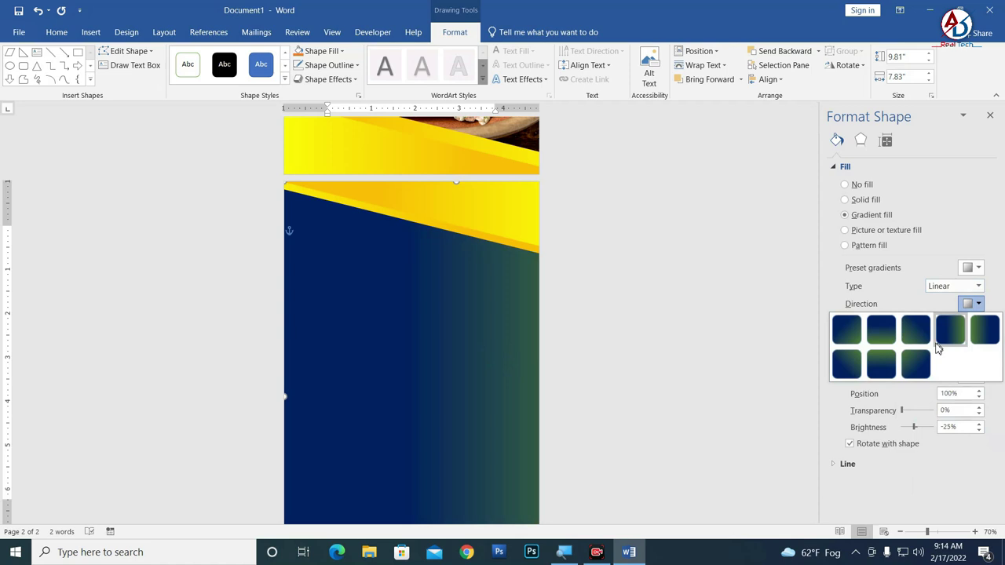
{"action": "left_click", "coordinate": [892, 339]}
{"action": "left_click", "coordinate": [574, 374]}
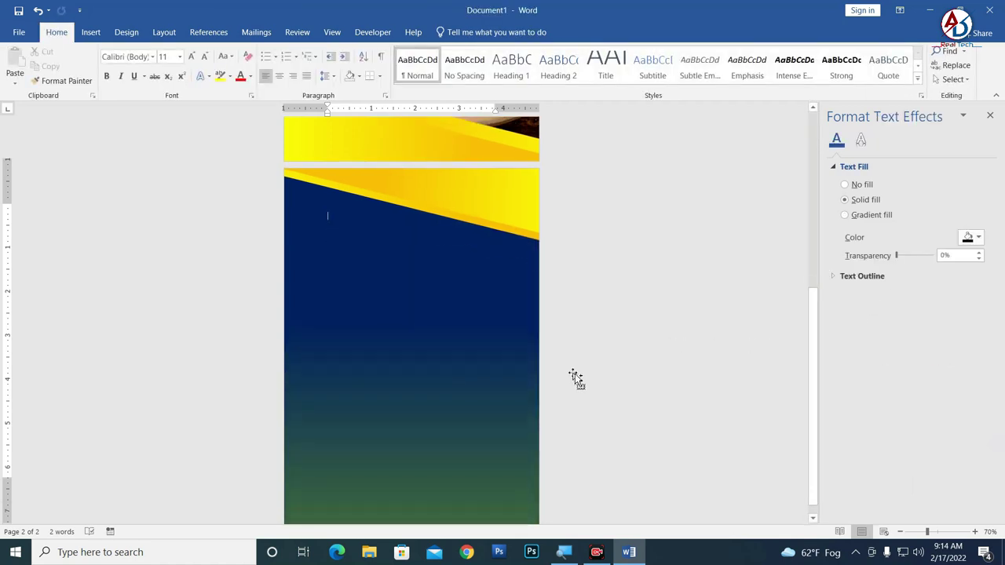
{"action": "scroll", "coordinate": [585, 384], "scroll_direction": "down", "scroll_amount": 3}
{"action": "scroll", "coordinate": [587, 384], "scroll_direction": "up", "scroll_amount": 1}
{"action": "scroll", "coordinate": [359, 341], "scroll_direction": "up", "scroll_amount": 3}
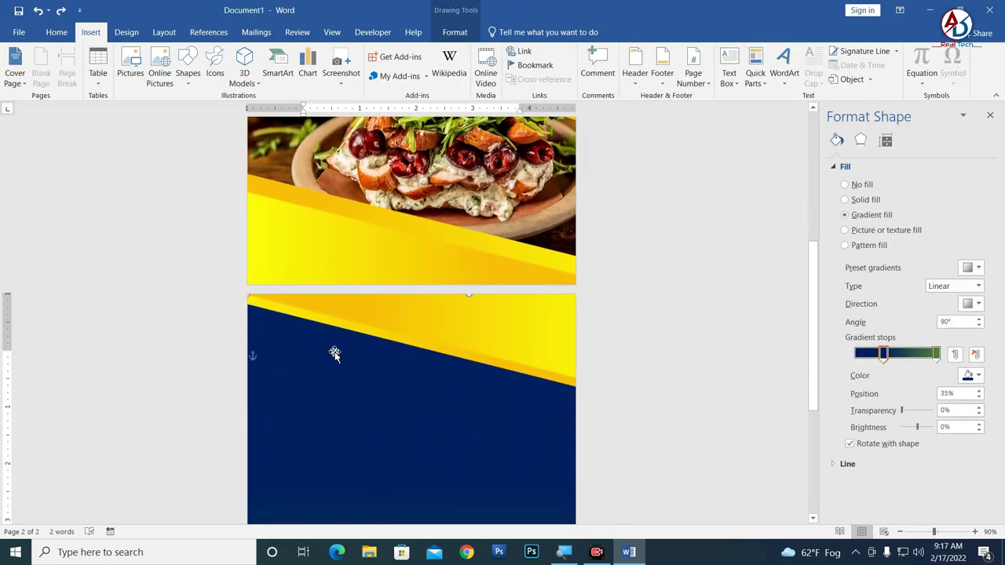
- Draw a freeform triangle at the top-left corner of page 2
{"action": "left_click", "coordinate": [188, 78]}
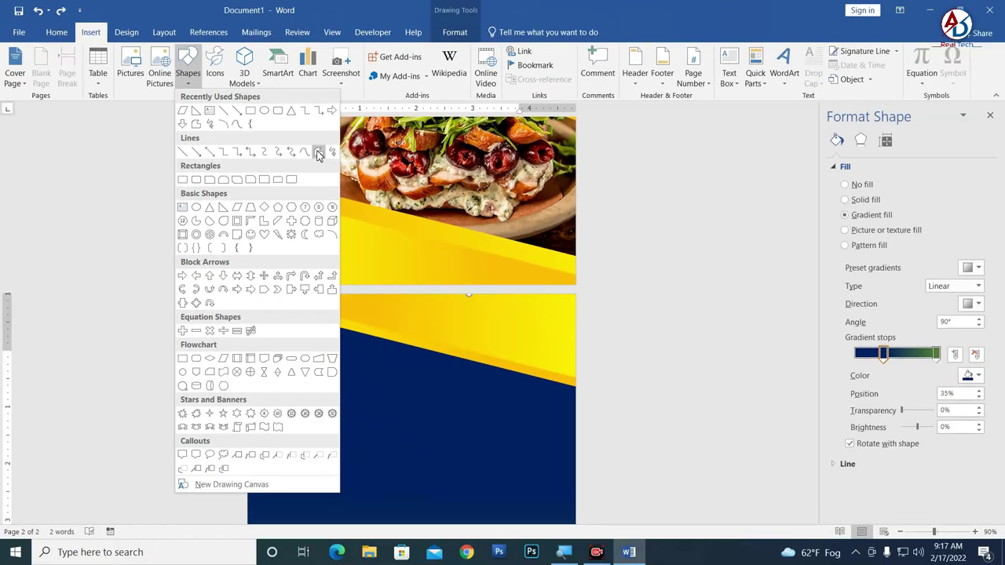
{"action": "left_click", "coordinate": [316, 152]}
{"action": "scroll", "coordinate": [242, 308], "scroll_direction": "up", "scroll_amount": 5, "text": "ctrl"}
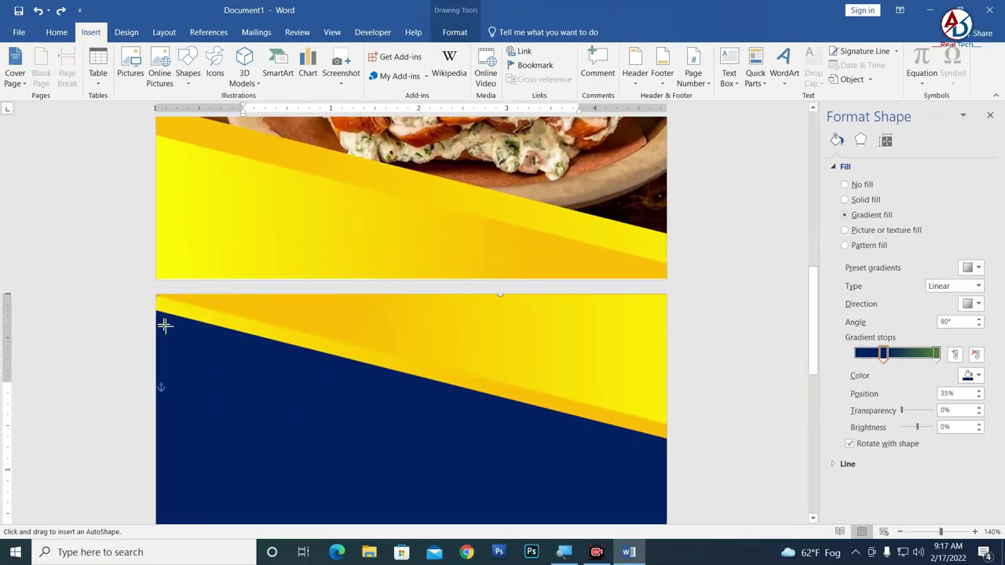
{"action": "left_click_drag", "start_coordinate": [156, 312], "coordinate": [223, 336]}
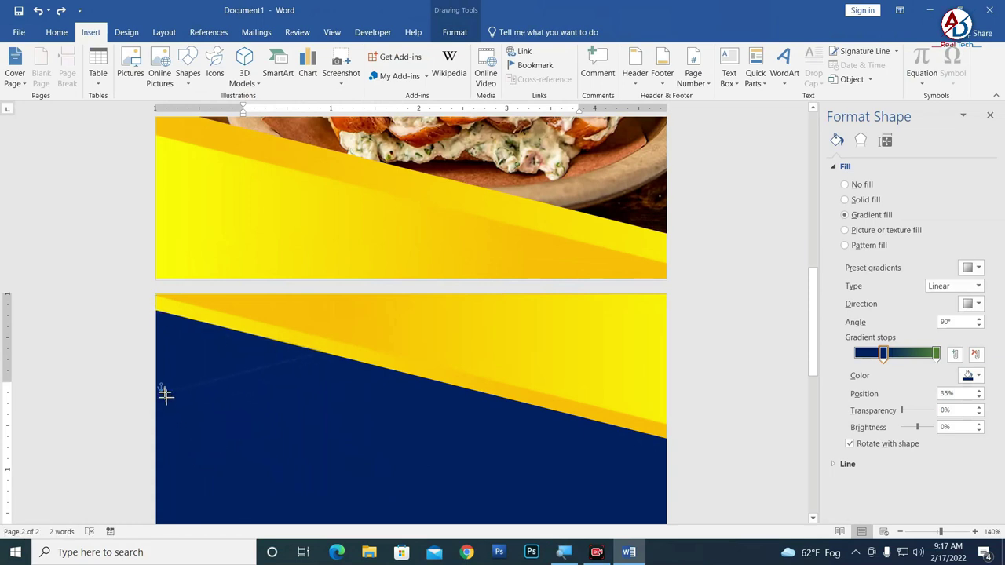
{"action": "left_click_drag", "start_coordinate": [171, 334], "coordinate": [158, 310]}
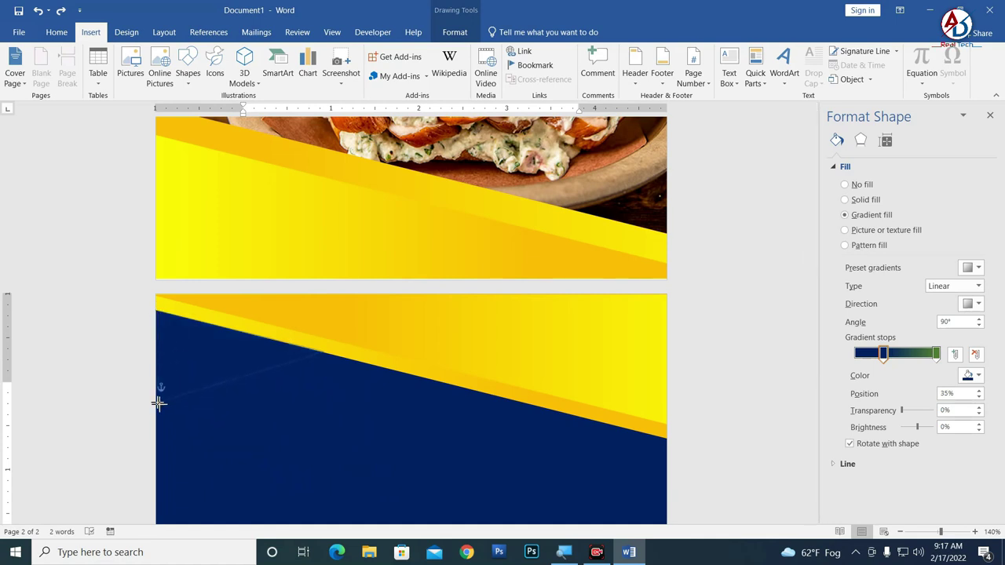
{"action": "left_click", "coordinate": [156, 314]}
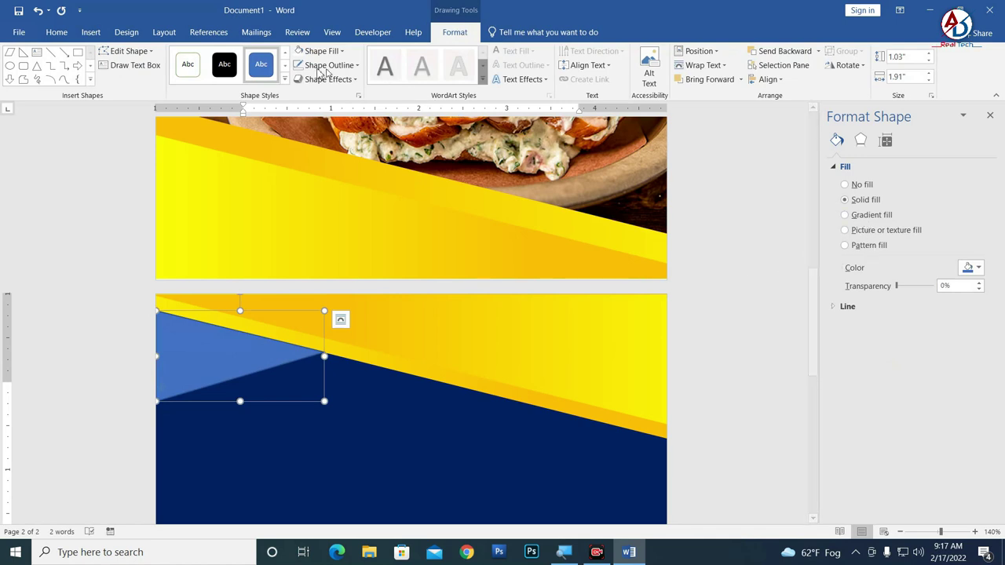
- Fill the triangle with white and remove its outline
{"action": "left_click", "coordinate": [298, 52]}
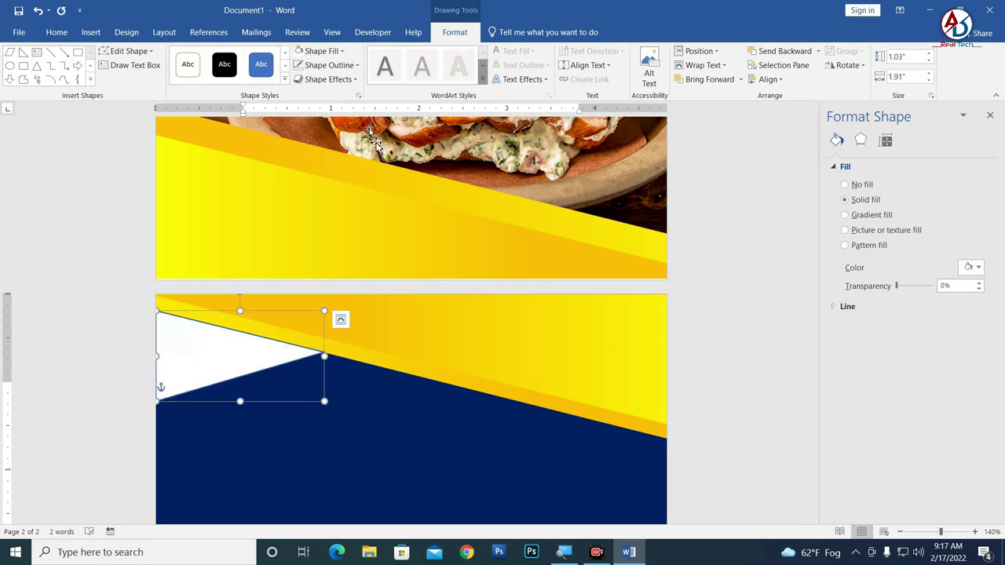
{"action": "left_click", "coordinate": [330, 65]}
{"action": "left_click", "coordinate": [337, 176]}
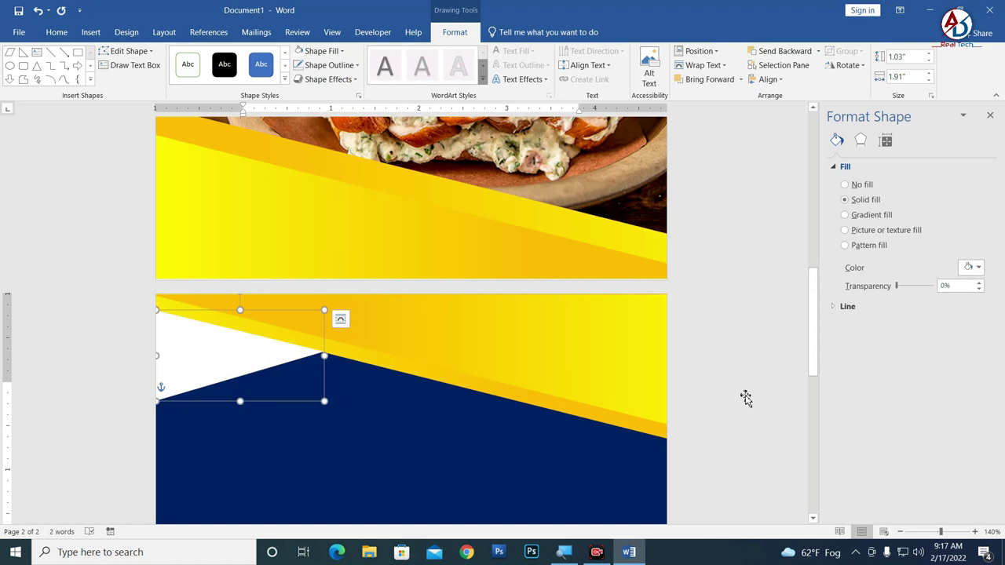
{"action": "left_click", "coordinate": [435, 359]}
{"action": "scroll", "coordinate": [322, 440], "scroll_direction": "down", "scroll_amount": 9, "text": "ctrl"}
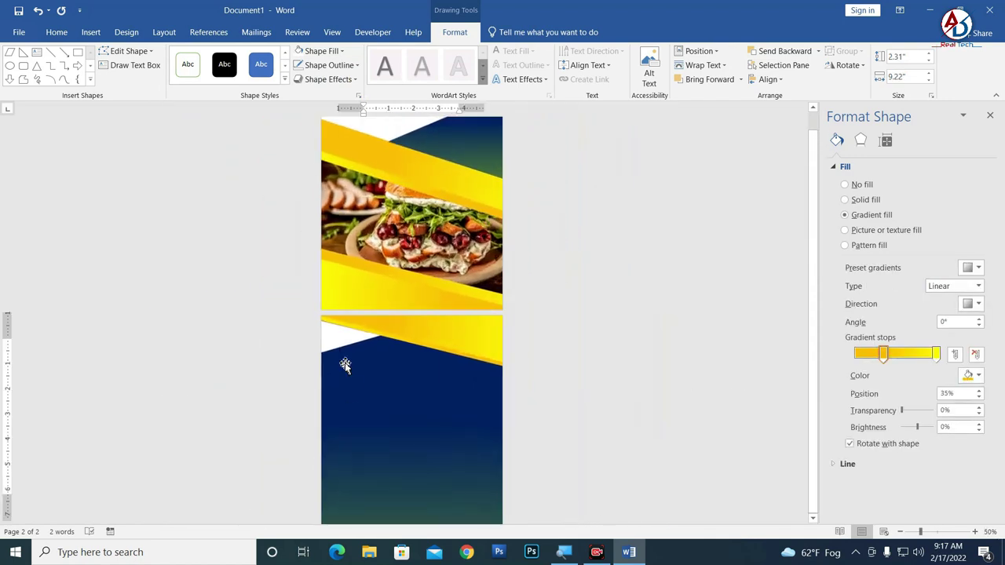
- Give the corner triangle a white-to-light-grey gradient with a 315° diagonal direction
{"action": "left_click", "coordinate": [330, 336]}
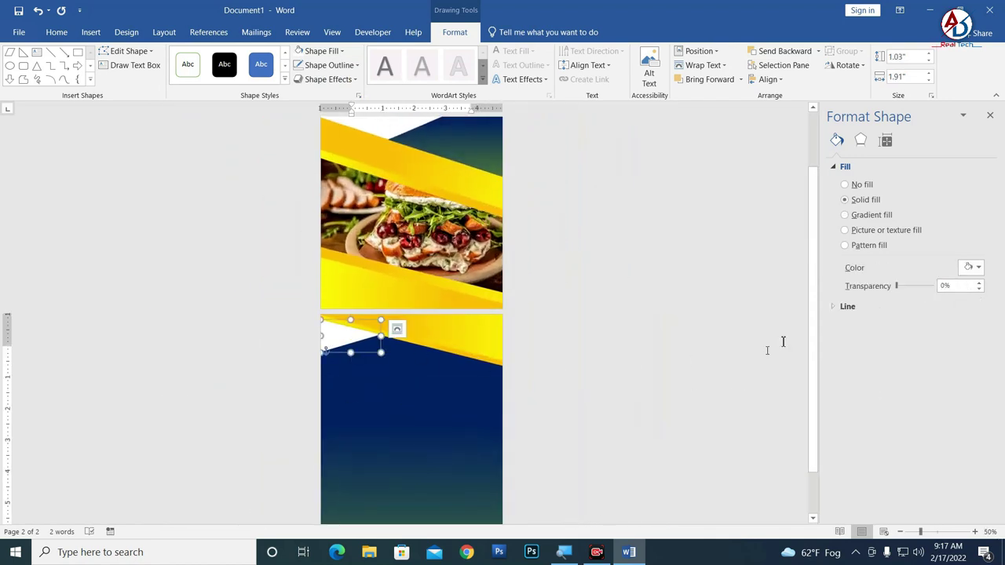
{"action": "left_click", "coordinate": [870, 217]}
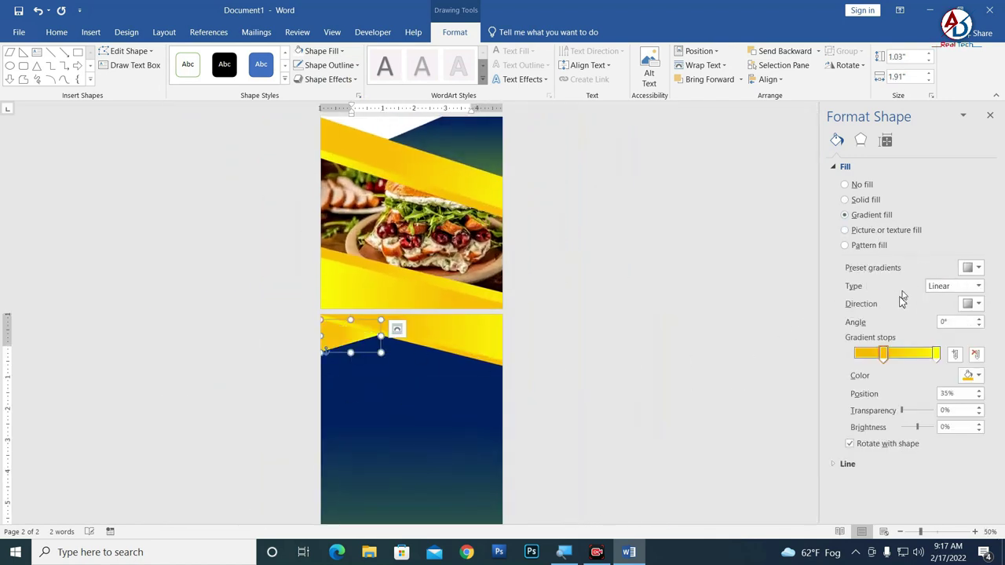
{"action": "left_click", "coordinate": [978, 377]}
{"action": "left_click", "coordinate": [903, 404]}
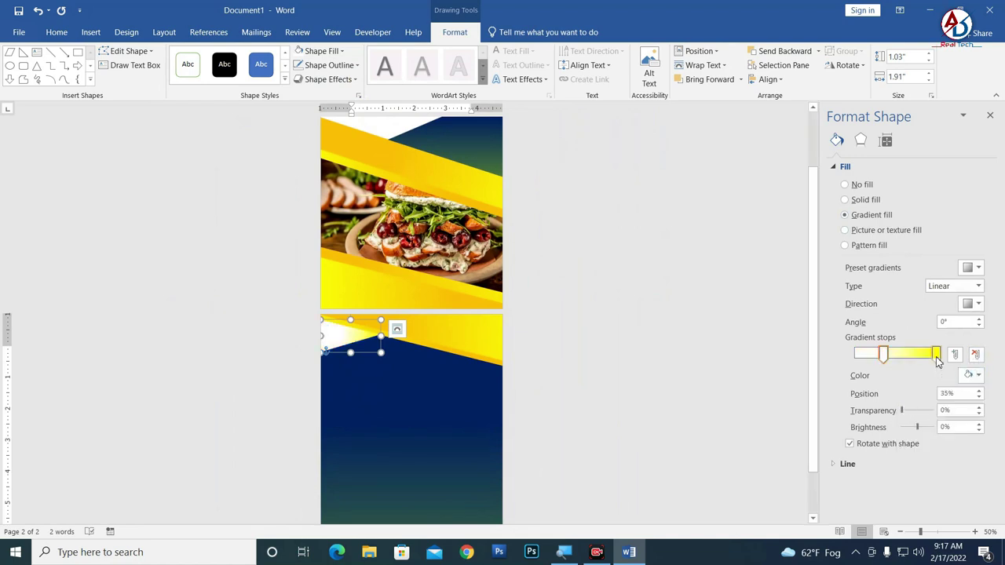
{"action": "left_click", "coordinate": [937, 355]}
{"action": "left_click", "coordinate": [978, 376]}
{"action": "left_click", "coordinate": [904, 430]}
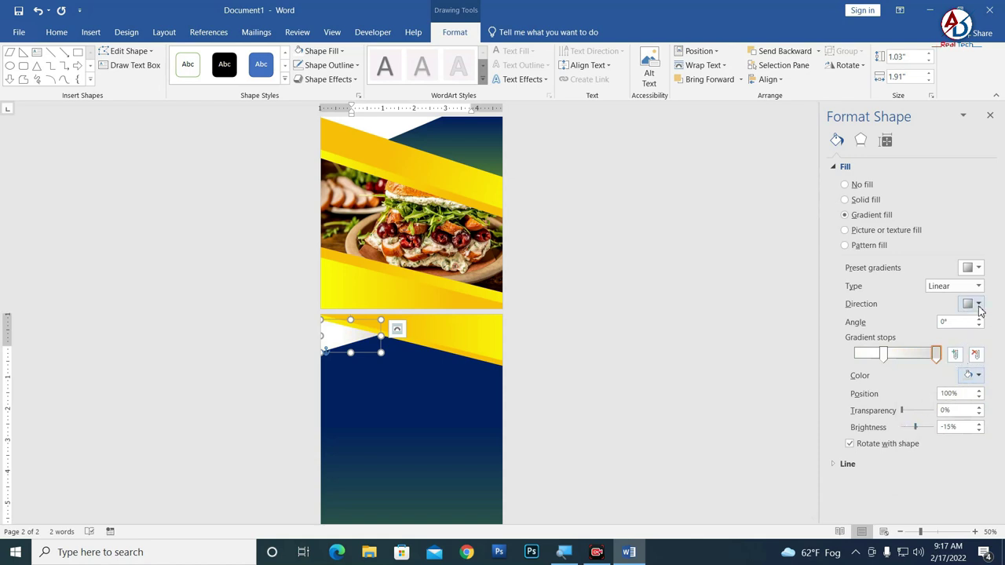
{"action": "left_click", "coordinate": [978, 306]}
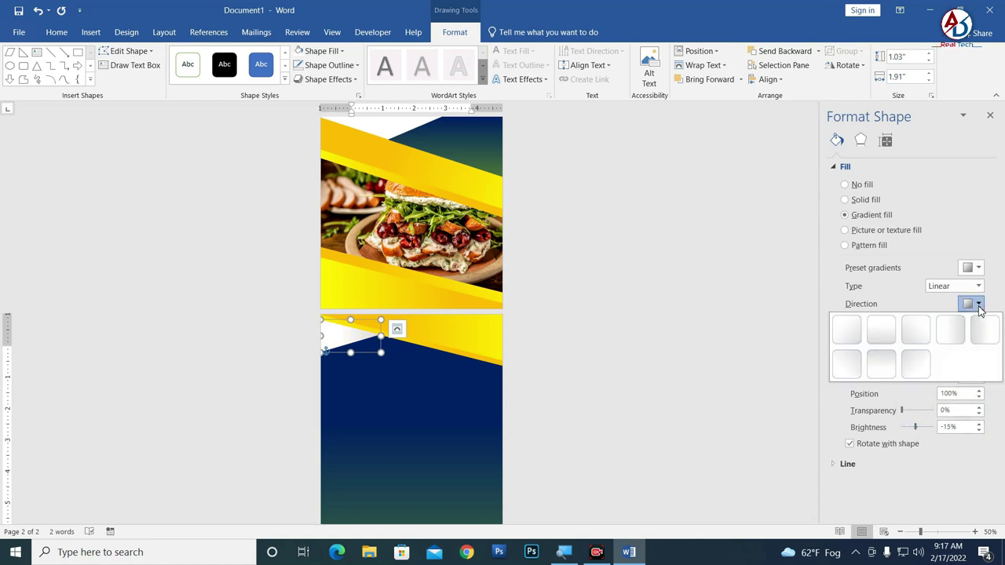
{"action": "left_click", "coordinate": [845, 362]}
{"action": "left_click", "coordinate": [406, 417]}
- Change a gradient stop to grey and nudge the triangle slightly up and left
{"action": "scroll", "coordinate": [402, 415], "scroll_direction": "up", "scroll_amount": 2, "text": "ctrl"}
{"action": "scroll", "coordinate": [402, 415], "scroll_direction": "up", "scroll_amount": 4, "text": "ctrl"}
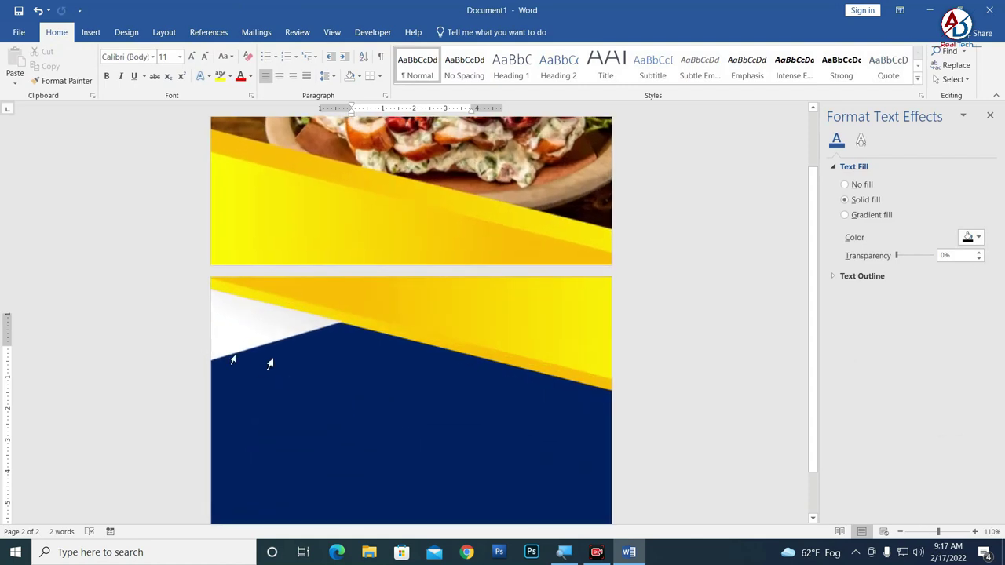
{"action": "left_click", "coordinate": [279, 327]}
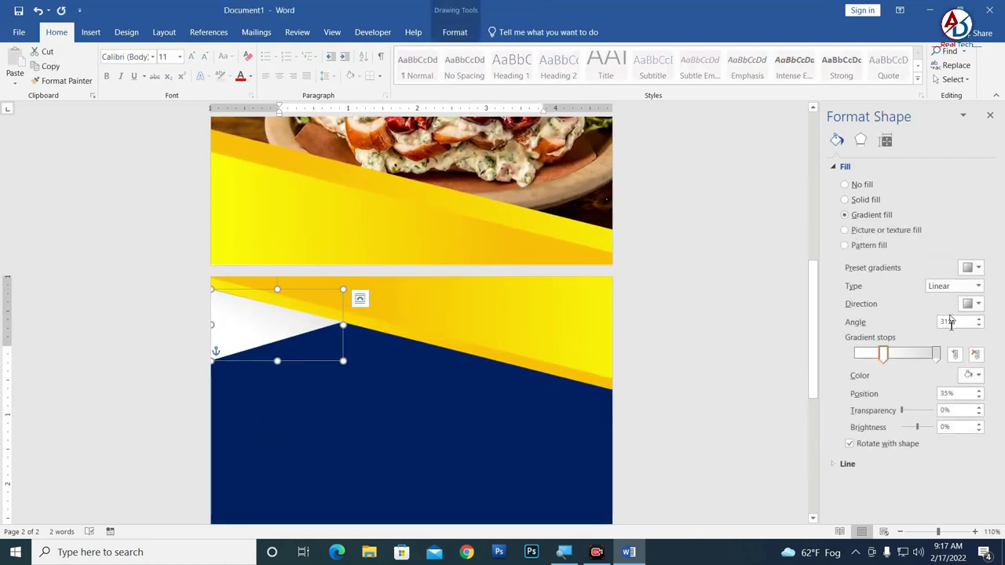
{"action": "left_click", "coordinate": [978, 376]}
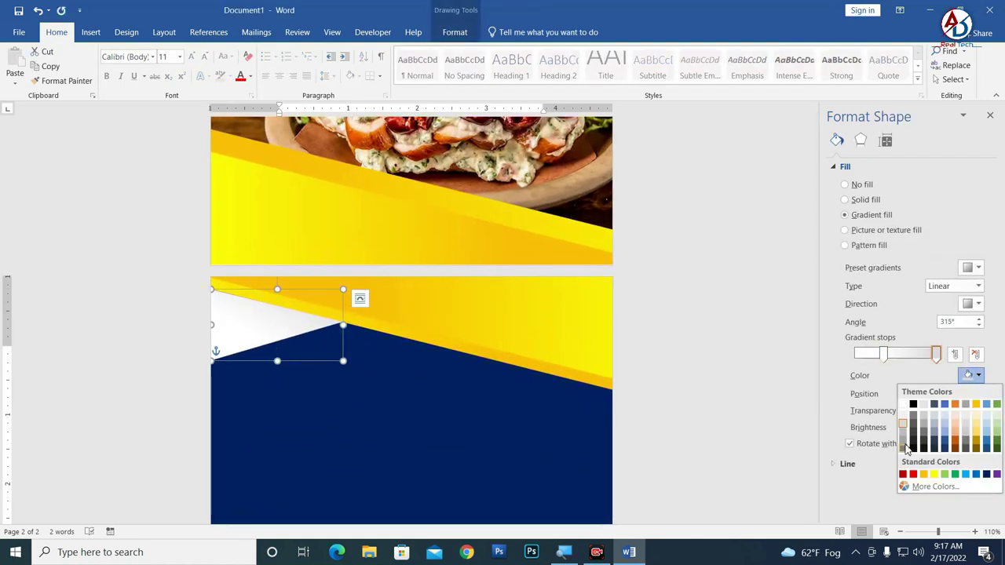
{"action": "left_click", "coordinate": [906, 446]}
{"action": "left_click", "coordinate": [425, 342]}
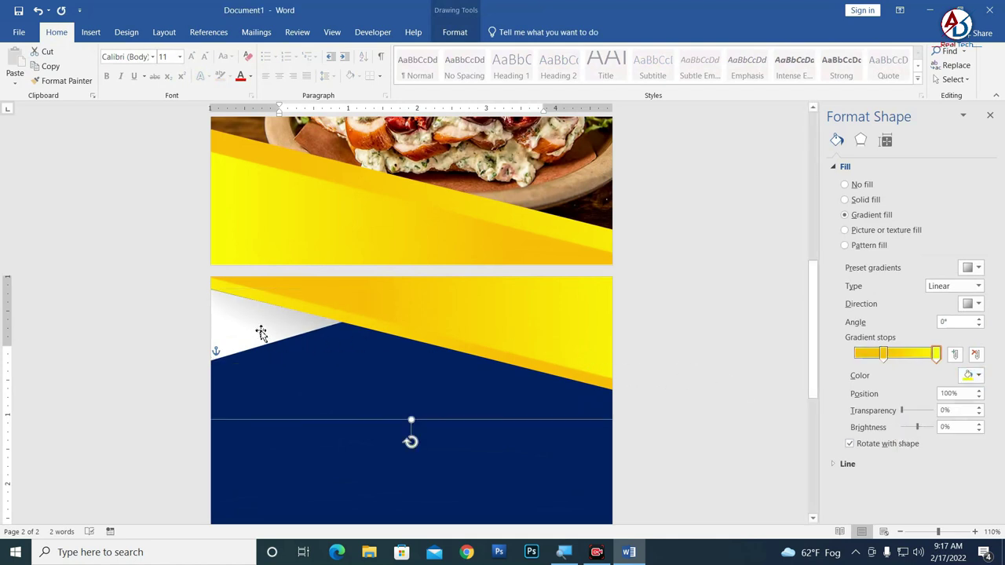
{"action": "left_click", "coordinate": [260, 333]}
{"action": "left_click_drag", "start_coordinate": [248, 309], "coordinate": [226, 310]}
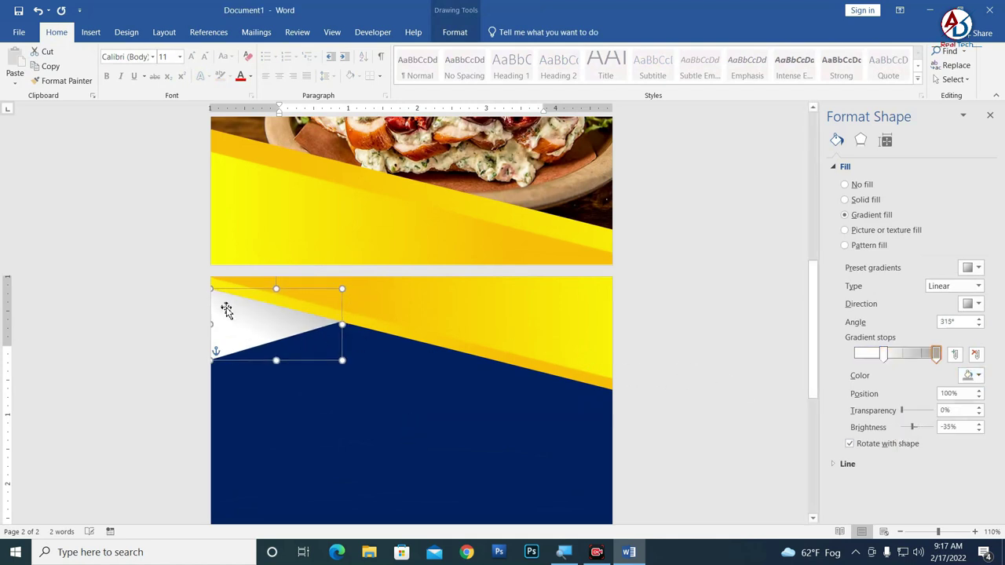
{"action": "key", "text": "Tab"}
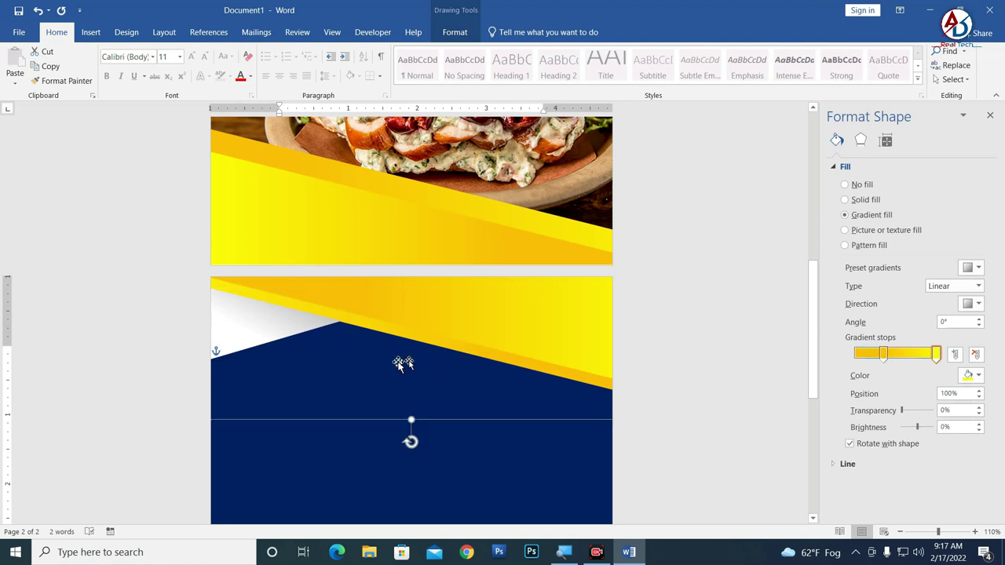
{"action": "scroll", "coordinate": [306, 329], "scroll_direction": "up", "scroll_amount": 4}
- Edit the triangle's points, pulling its right corner slightly up-left
{"action": "left_click", "coordinate": [269, 344]}
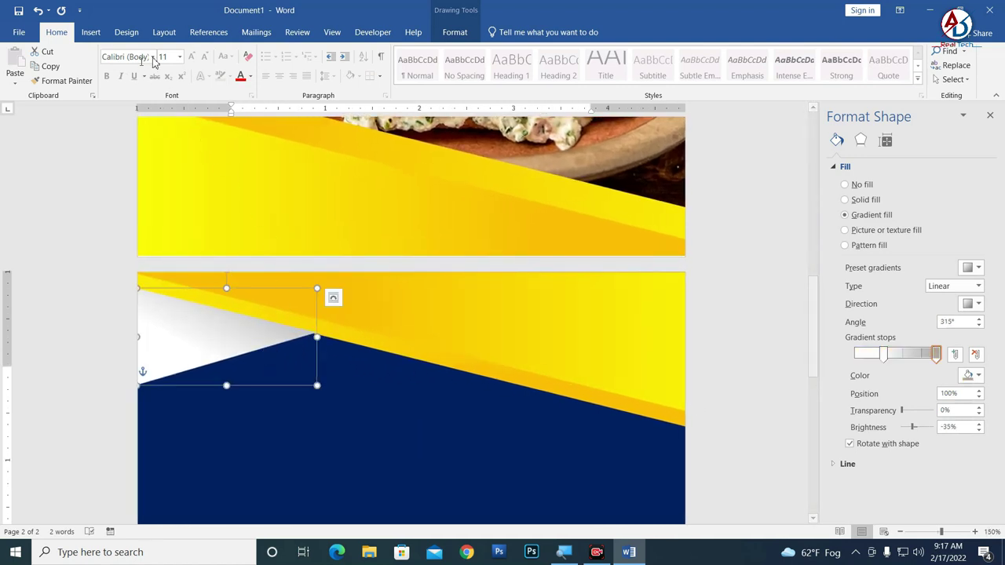
{"action": "left_click", "coordinate": [454, 32]}
{"action": "left_click", "coordinate": [128, 51]}
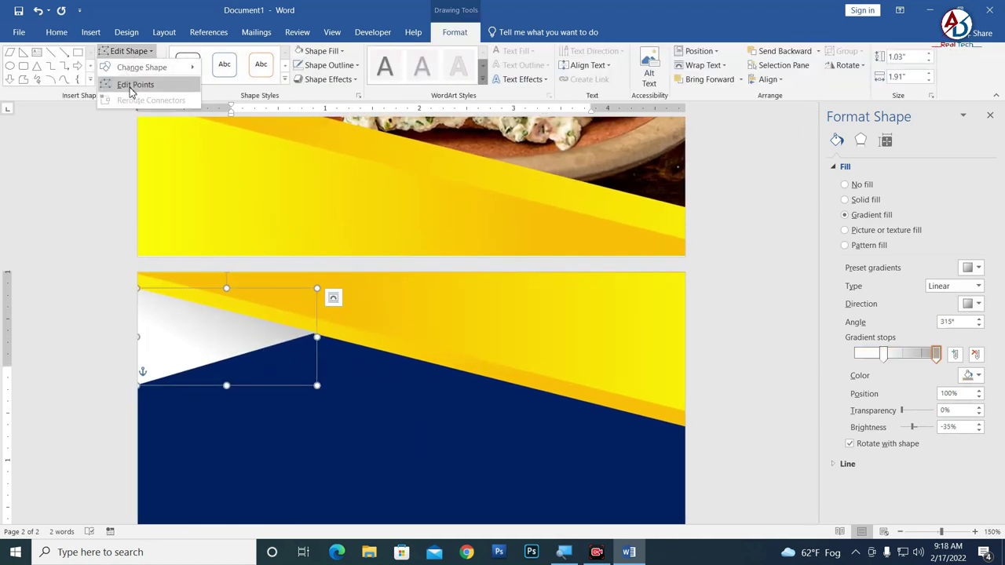
{"action": "left_click", "coordinate": [132, 82]}
{"action": "left_click", "coordinate": [318, 334]}
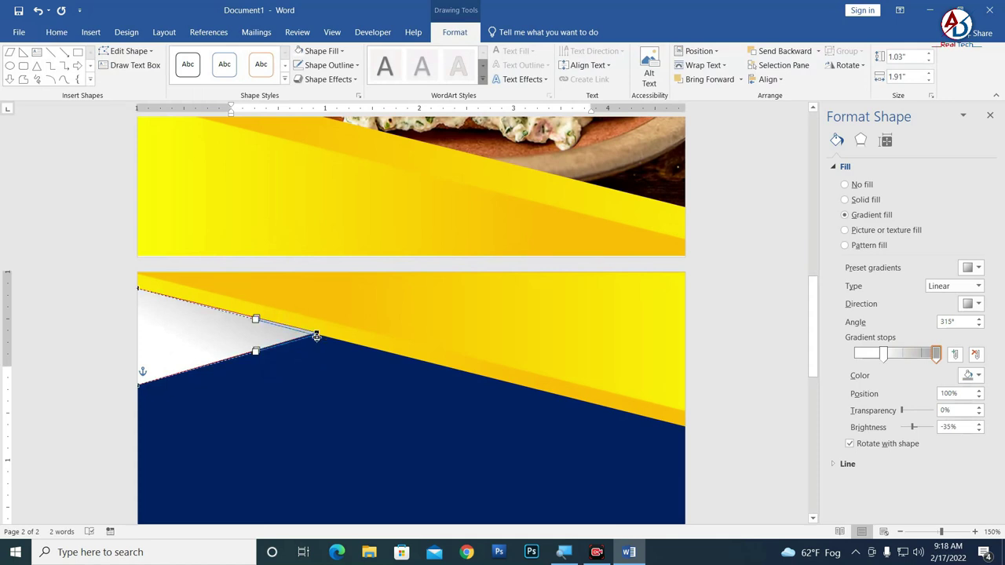
{"action": "left_click_drag", "start_coordinate": [316, 335], "coordinate": [315, 334]}
{"action": "left_click", "coordinate": [421, 375]}
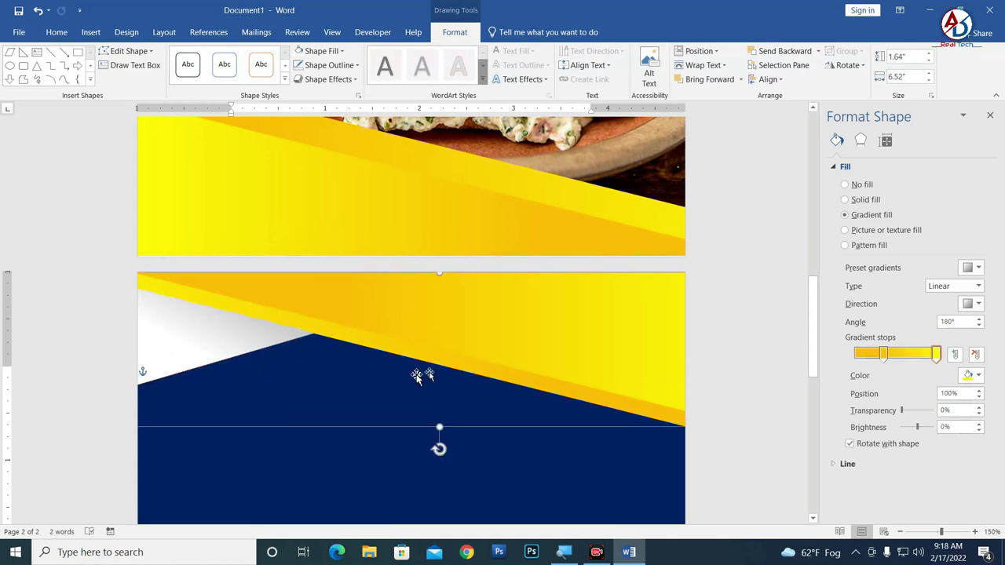
{"action": "scroll", "coordinate": [448, 410], "scroll_direction": "down", "scroll_amount": 8}
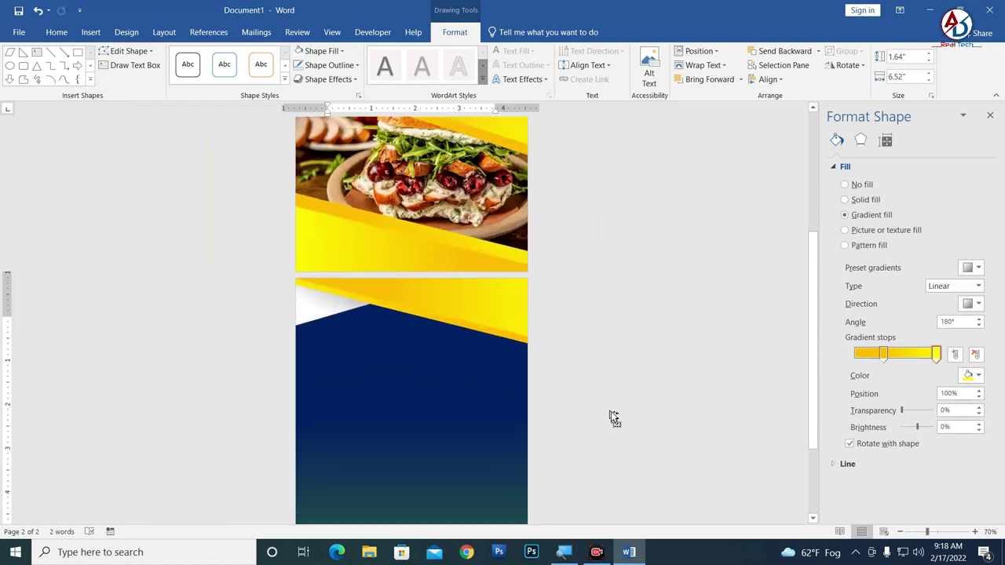
{"action": "scroll", "coordinate": [585, 424], "scroll_direction": "down", "scroll_amount": 4}
{"action": "scroll", "coordinate": [465, 460], "scroll_direction": "up", "scroll_amount": 1}
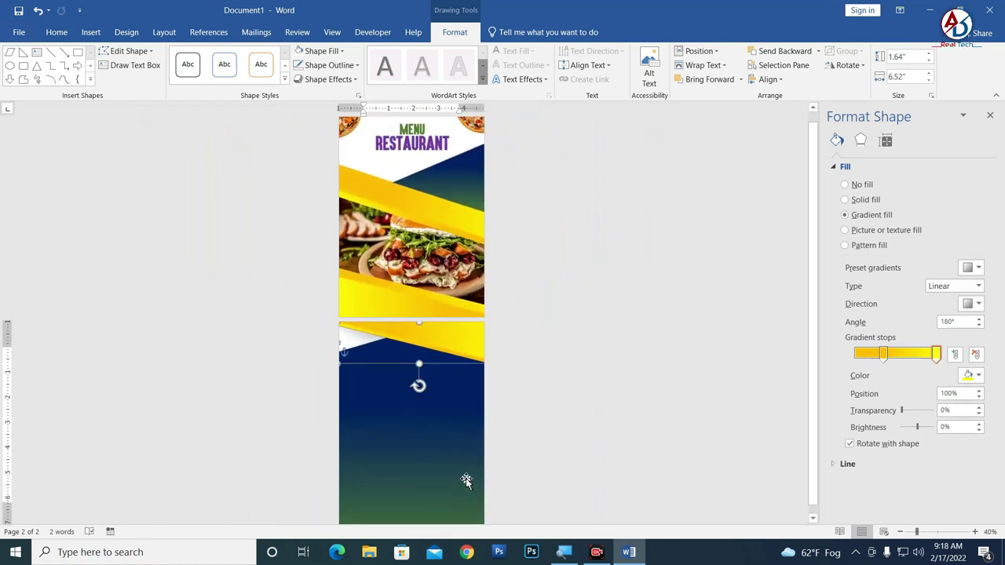
{"action": "scroll", "coordinate": [460, 483], "scroll_direction": "down", "scroll_amount": 1}
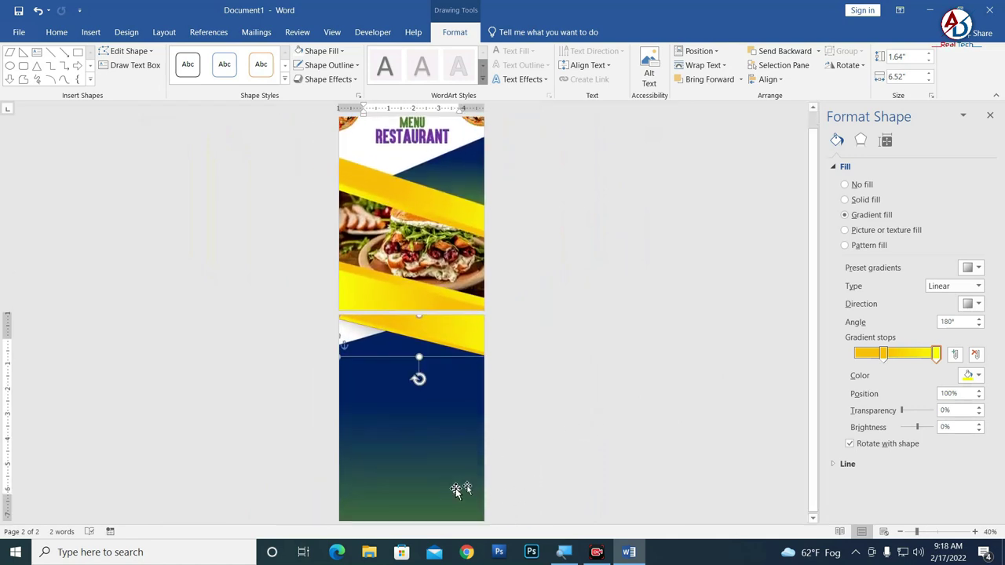
- Draw a right triangle on page 2 and shrink its height to about 1.3 inches
{"action": "left_click", "coordinate": [90, 32]}
{"action": "left_click", "coordinate": [188, 73]}
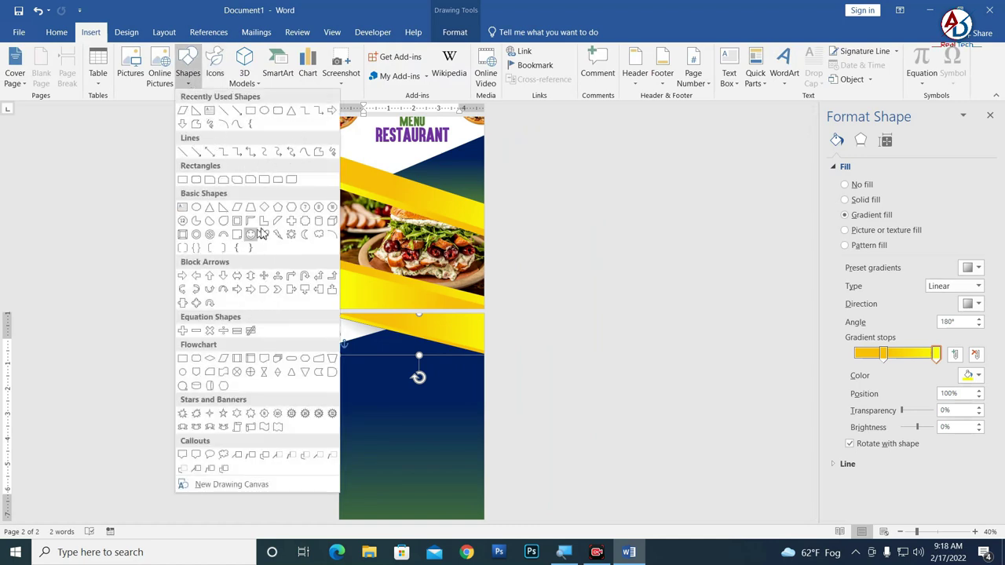
{"action": "left_click", "coordinate": [223, 208]}
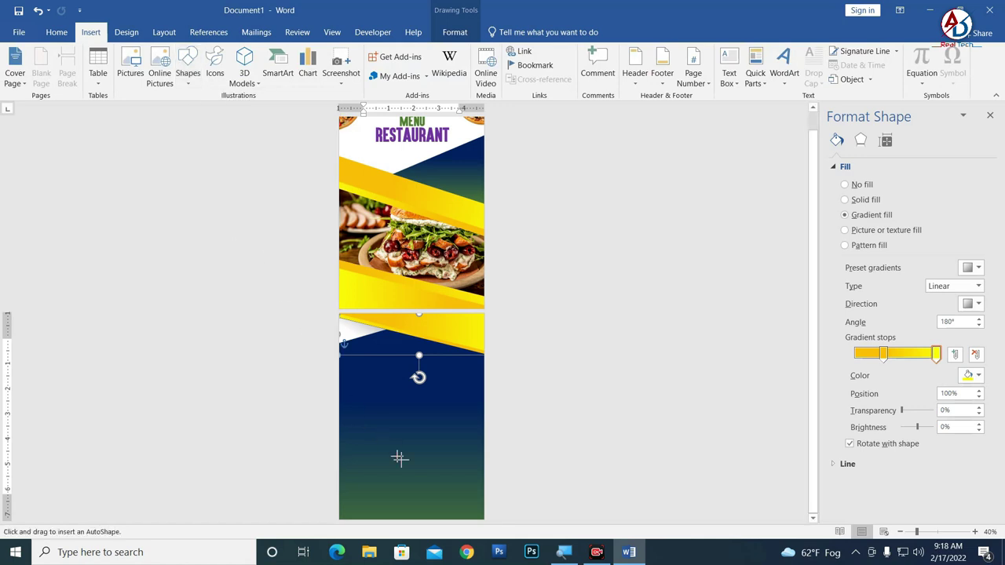
{"action": "left_click_drag", "start_coordinate": [392, 437], "coordinate": [452, 484]}
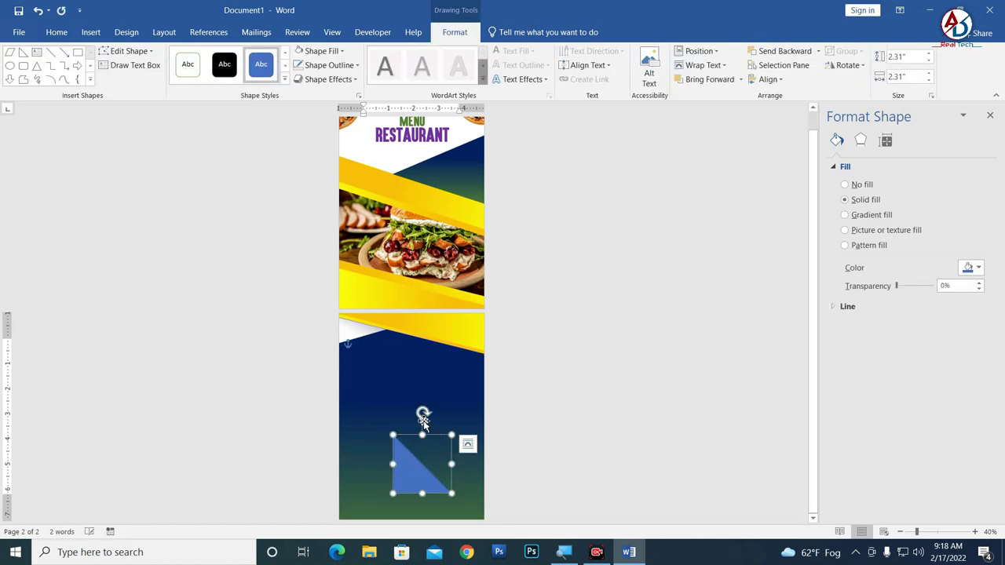
{"action": "scroll", "coordinate": [414, 385], "scroll_direction": "up", "scroll_amount": 3}
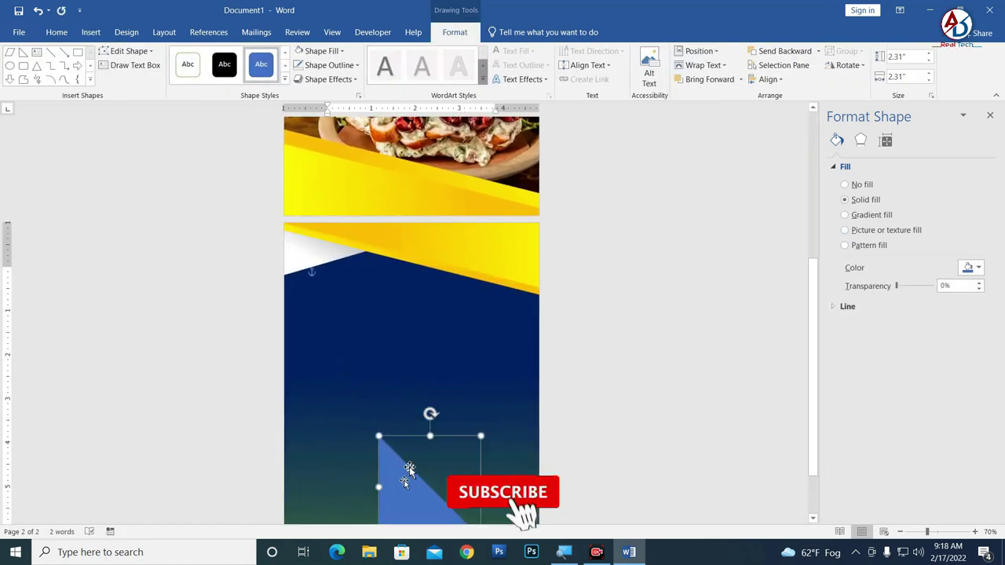
{"action": "left_click_drag", "start_coordinate": [404, 472], "coordinate": [423, 304]}
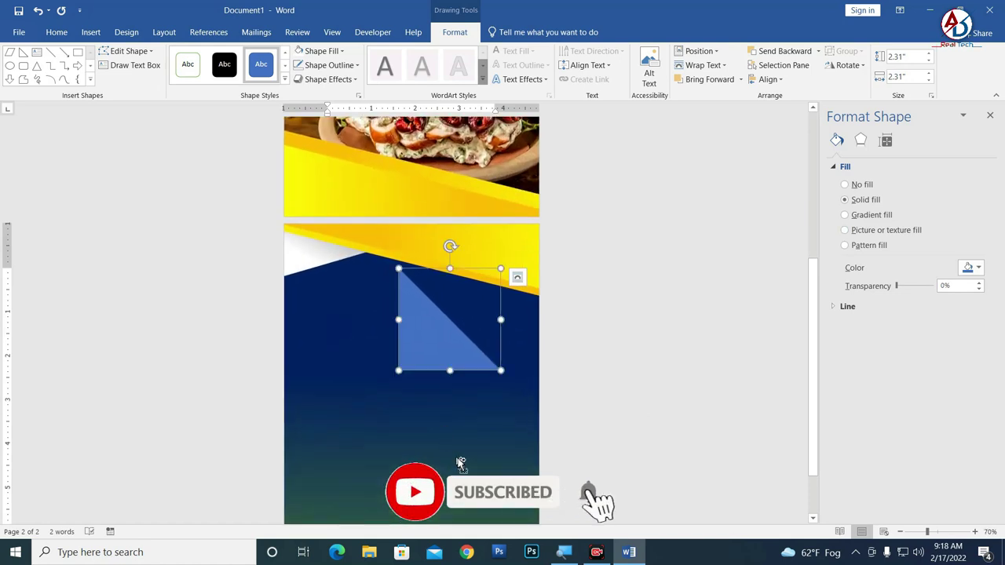
{"action": "scroll", "coordinate": [558, 399], "scroll_direction": "up", "scroll_amount": 5}
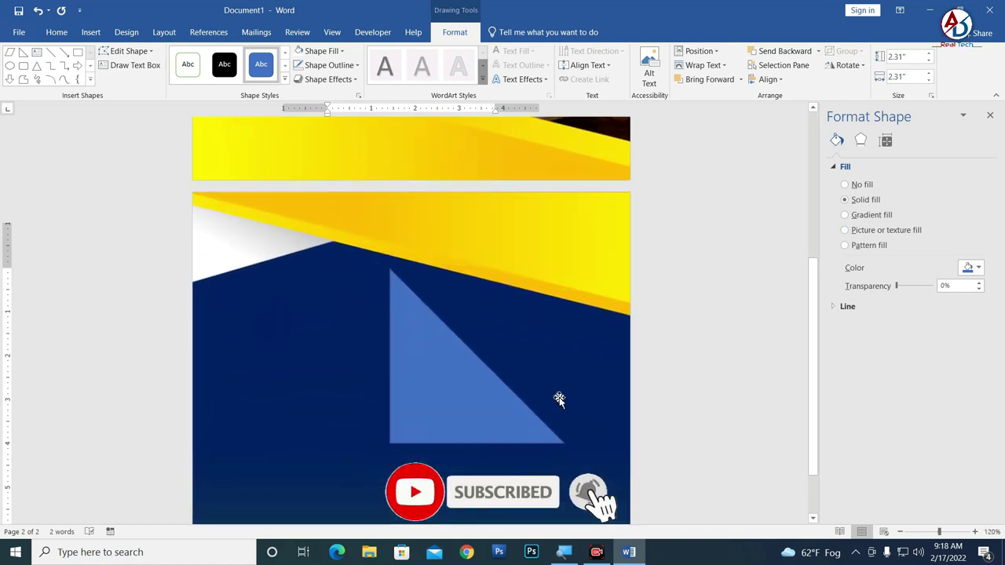
{"action": "scroll", "coordinate": [558, 399], "scroll_direction": "down", "scroll_amount": 3}
{"action": "left_click_drag", "start_coordinate": [515, 135], "coordinate": [529, 332]}
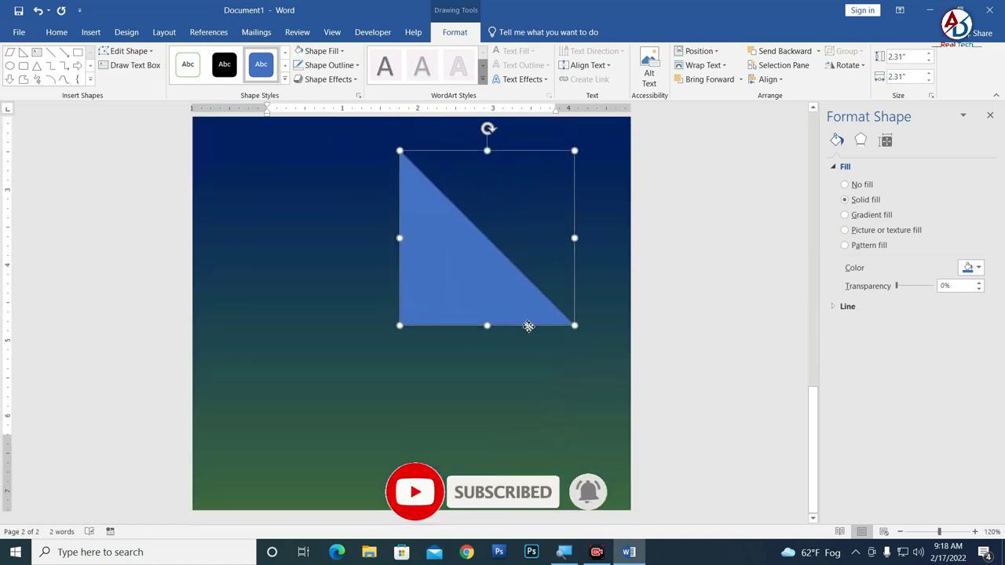
{"action": "left_click_drag", "start_coordinate": [491, 163], "coordinate": [491, 238]}
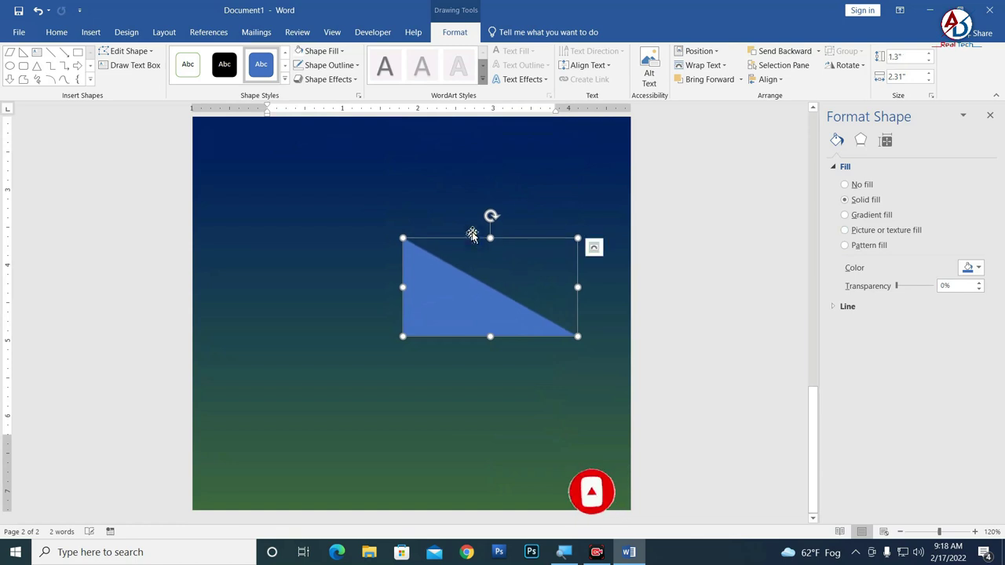
- Flip the triangle horizontally and fit it into page 2's bottom-right corner at 1.47" by 2.79"
{"action": "left_click", "coordinate": [778, 79]}
{"action": "left_click", "coordinate": [846, 65]}
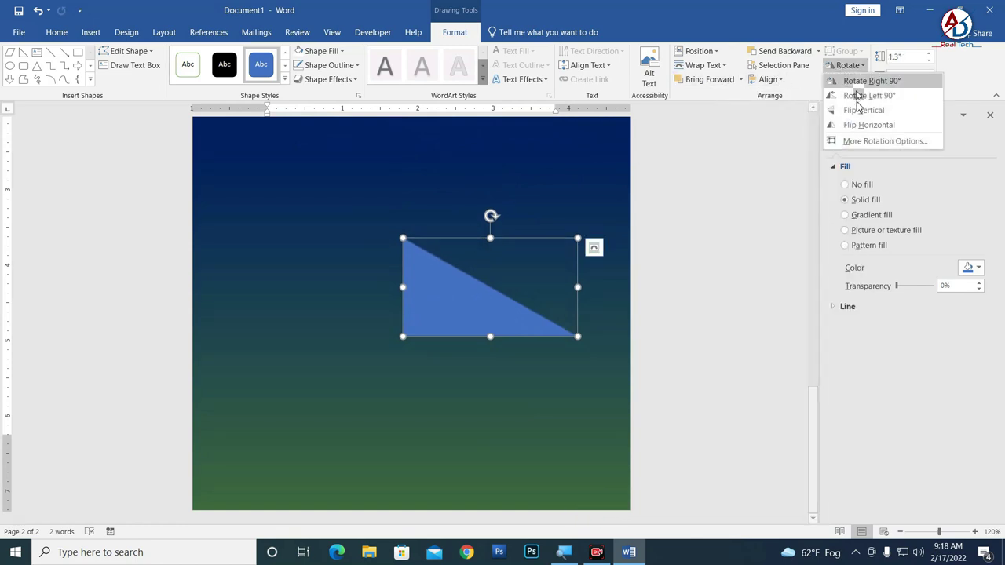
{"action": "left_click", "coordinate": [872, 125]}
{"action": "left_click_drag", "start_coordinate": [589, 299], "coordinate": [607, 479]}
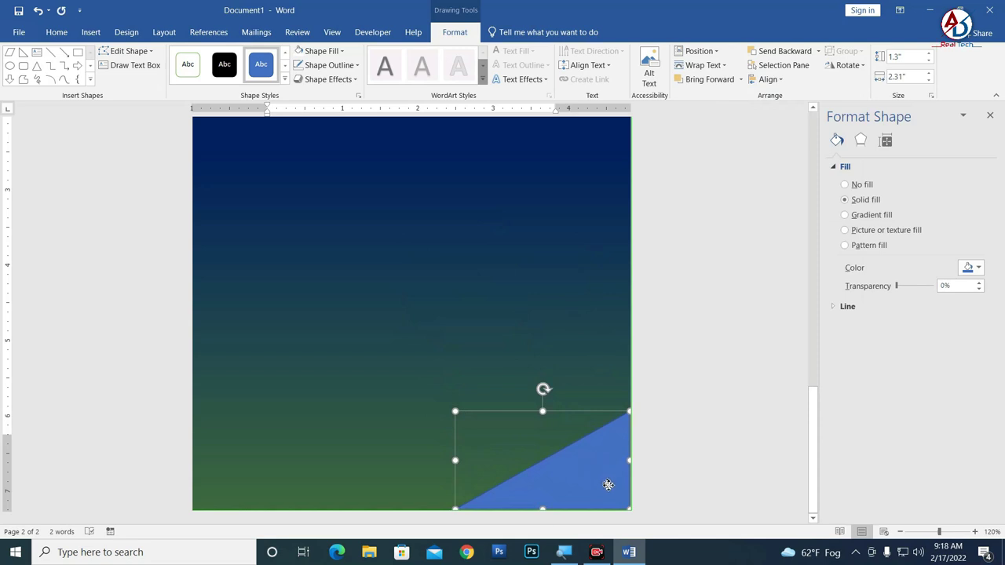
{"action": "left_click_drag", "start_coordinate": [455, 412], "coordinate": [432, 398]}
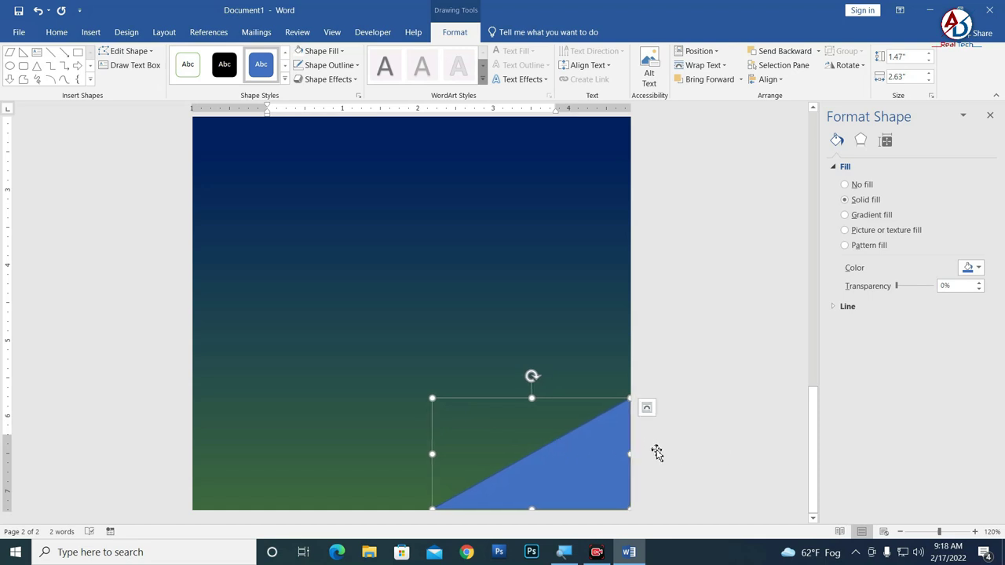
{"action": "left_click_drag", "start_coordinate": [433, 459], "coordinate": [420, 455]}
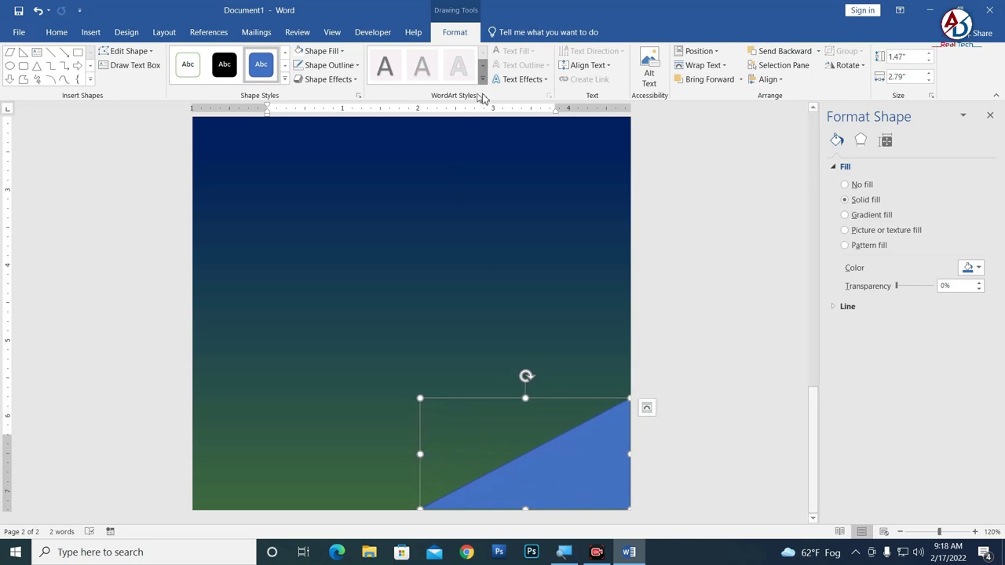
- Remove the triangle's outline, give it a yellow gradient fill, and enlarge it slightly
{"action": "left_click", "coordinate": [324, 66]}
{"action": "left_click", "coordinate": [325, 177]}
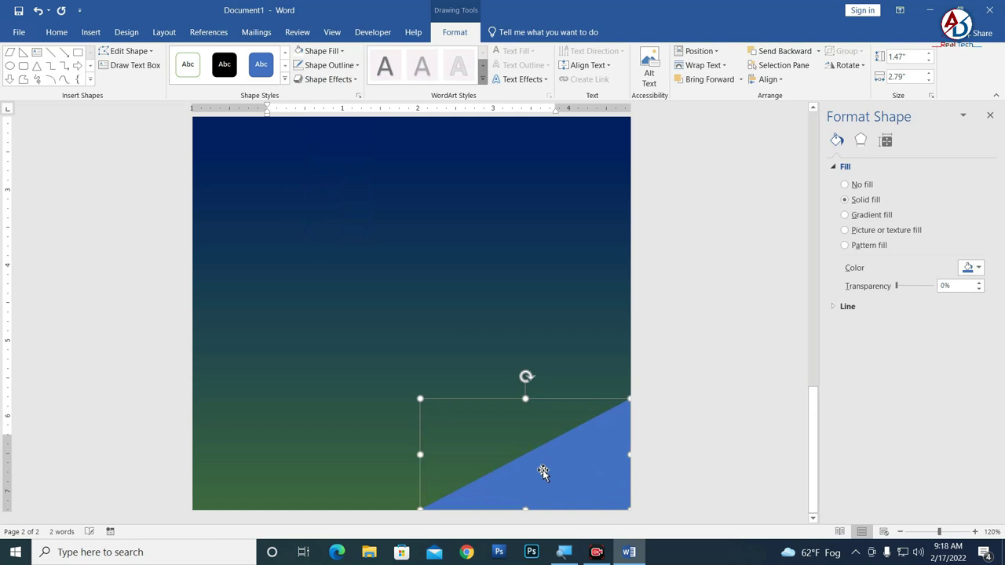
{"action": "left_click", "coordinate": [875, 224]}
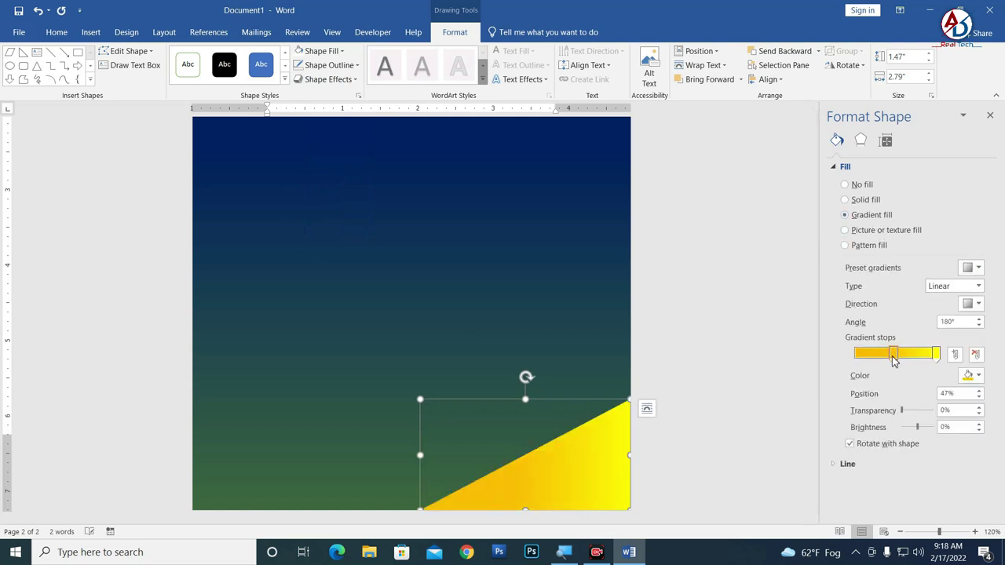
{"action": "left_click", "coordinate": [893, 356]}
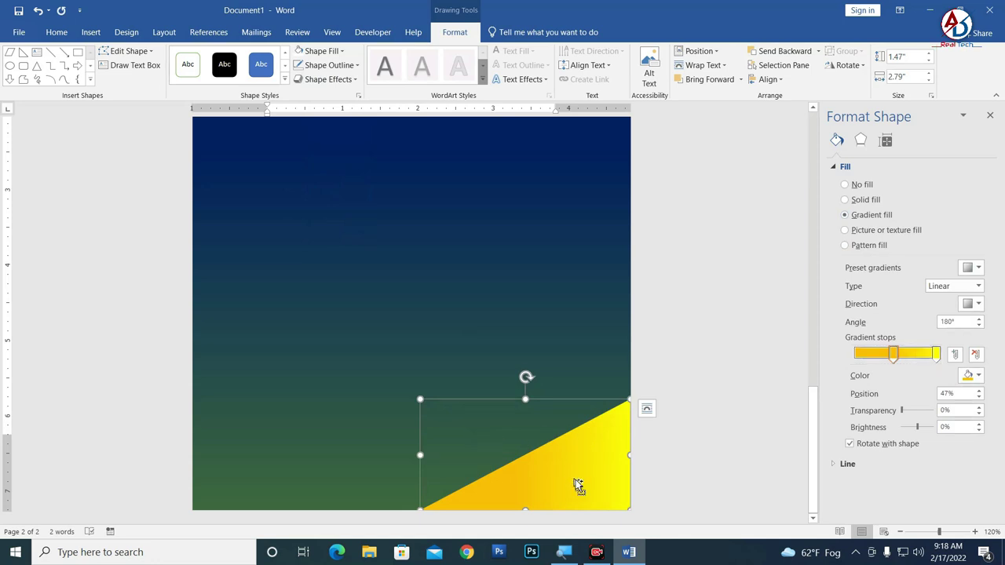
{"action": "left_click_drag", "start_coordinate": [577, 484], "coordinate": [549, 466]}
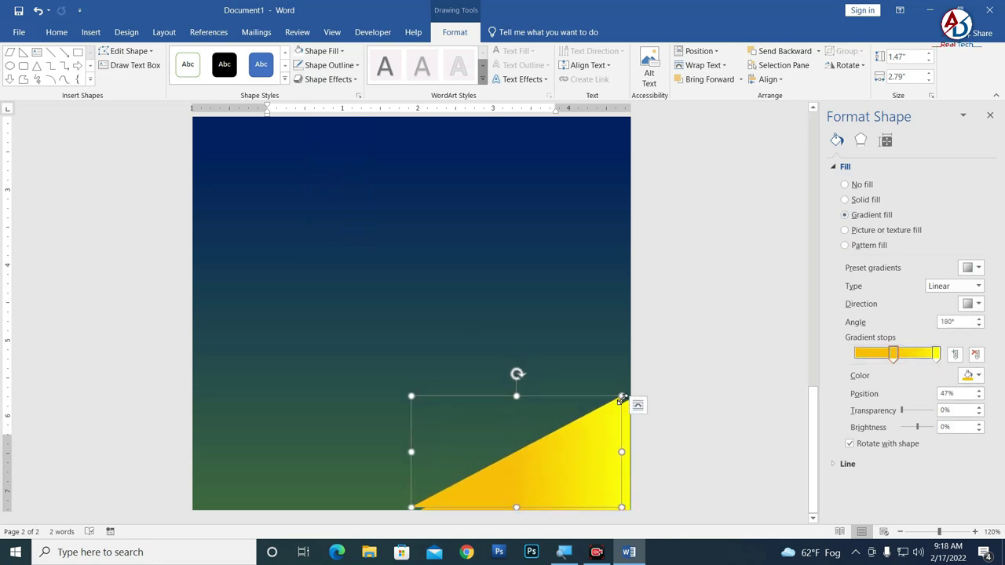
{"action": "left_click_drag", "start_coordinate": [621, 401], "coordinate": [630, 391]}
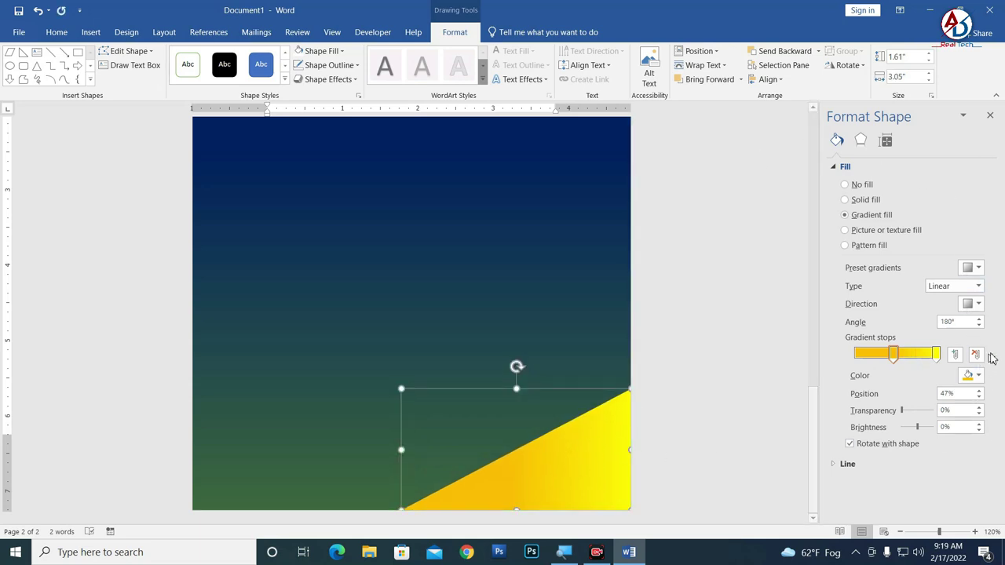
- Set the triangle's gradient to Linear Right at 0°, send it backward, and nudge it down
{"action": "left_click", "coordinate": [978, 305]}
{"action": "left_click", "coordinate": [982, 338]}
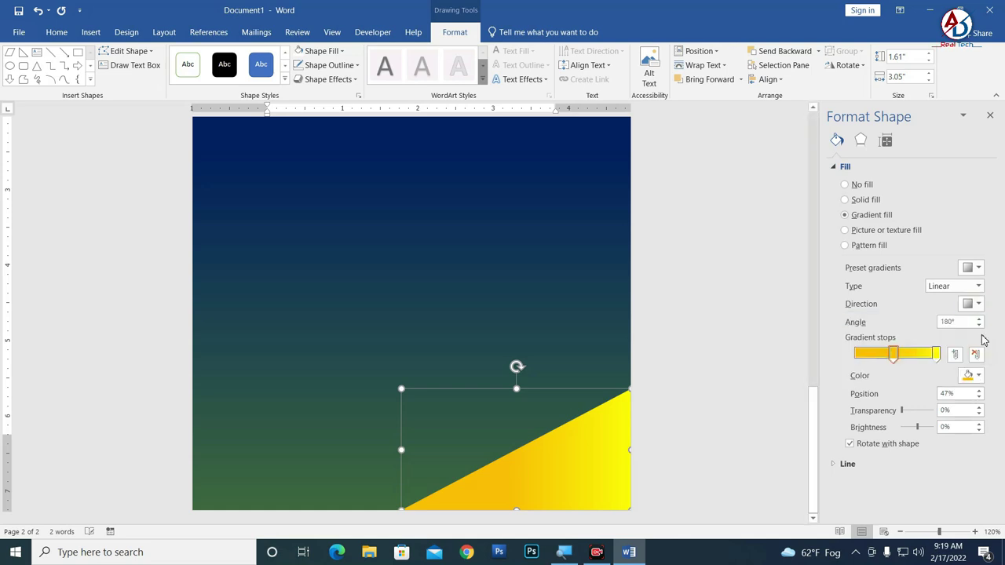
{"action": "left_click", "coordinate": [979, 305]}
{"action": "left_click", "coordinate": [944, 332]}
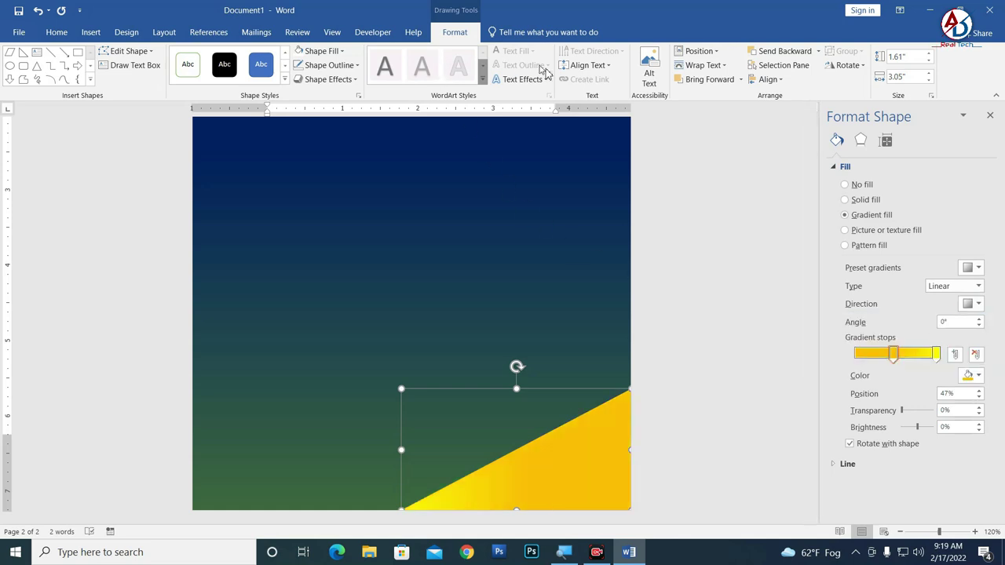
{"action": "left_click", "coordinate": [784, 51]}
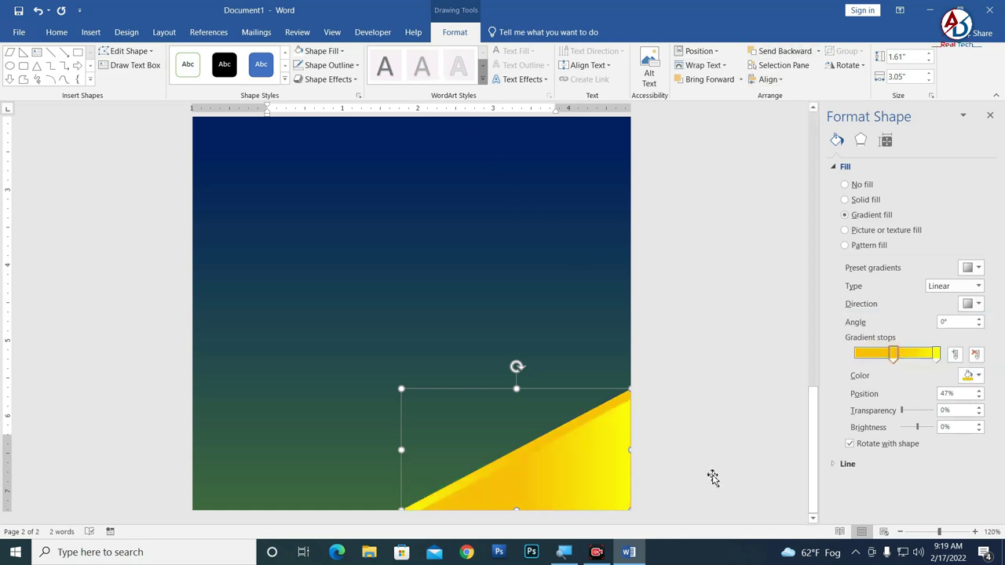
{"action": "left_click", "coordinate": [587, 461]}
{"action": "scroll", "coordinate": [587, 461], "scroll_direction": "down", "scroll_amount": 7, "text": "ctrl"}
{"action": "scroll", "coordinate": [561, 476], "scroll_direction": "up", "scroll_amount": 2, "text": "ctrl"}
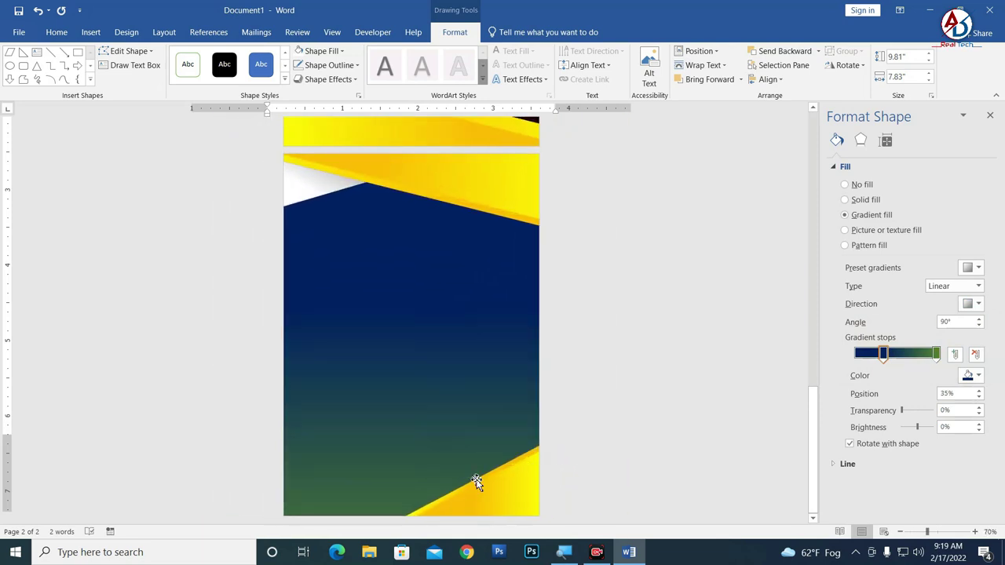
{"action": "left_click", "coordinate": [503, 471]}
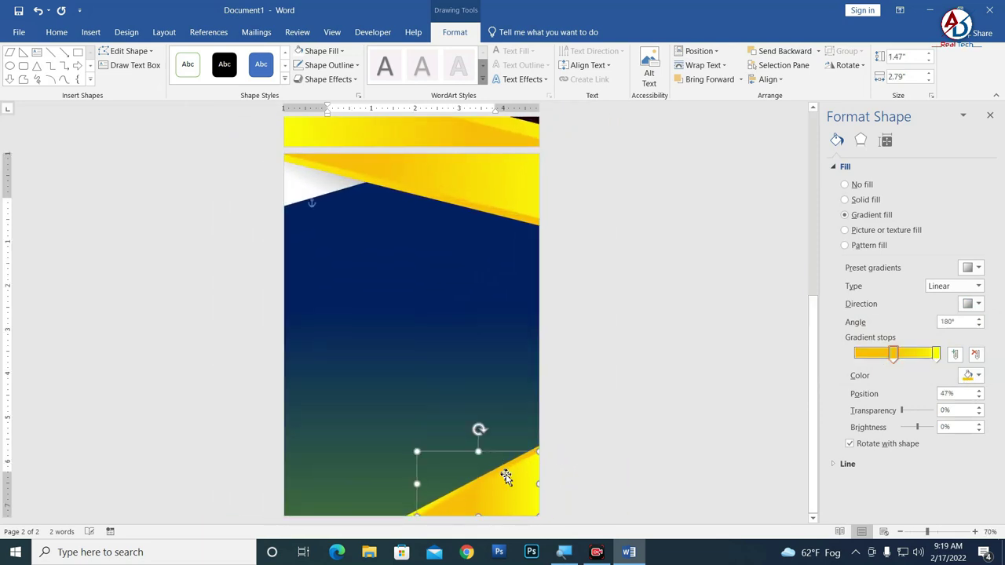
{"action": "left_click_drag", "start_coordinate": [503, 481], "coordinate": [503, 485]}
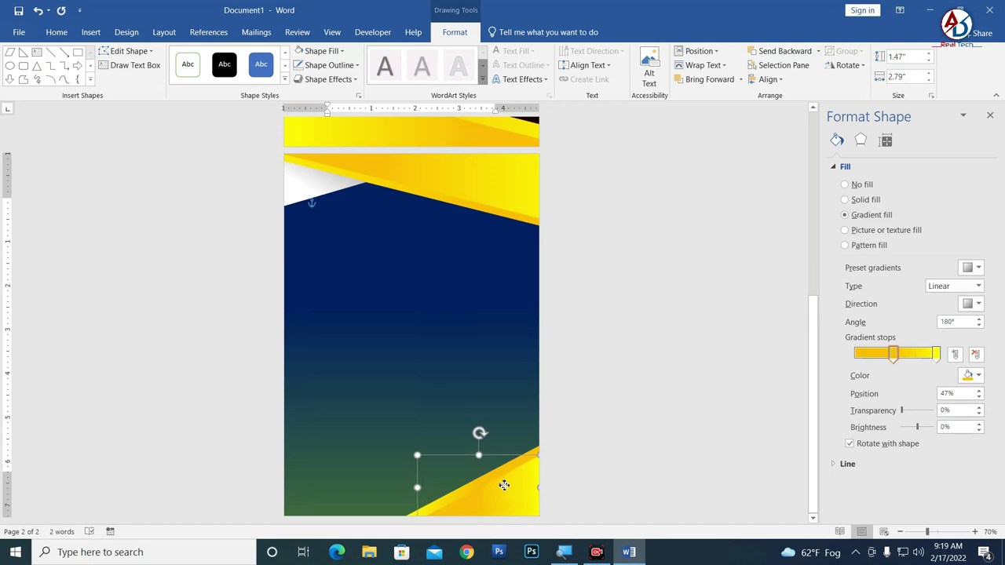
{"action": "left_click", "coordinate": [463, 440]}
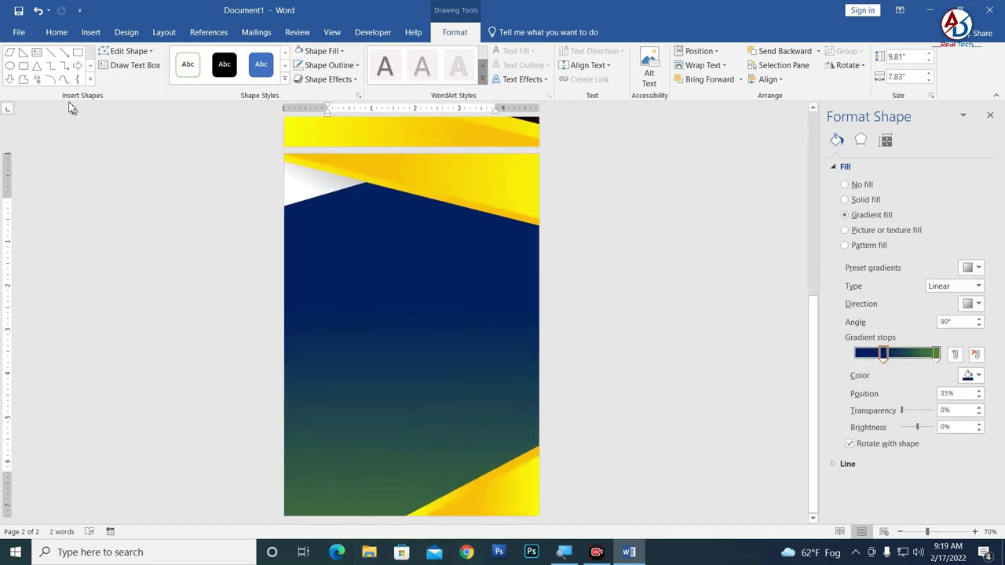
- Insert the Burger picture and set its wrapping to In Front of Text
{"action": "left_click", "coordinate": [93, 34]}
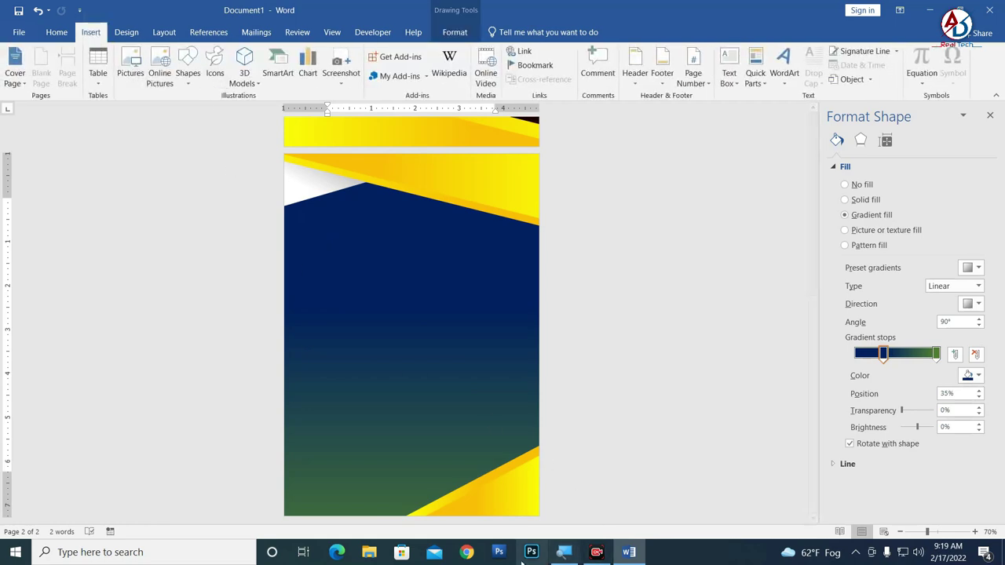
{"action": "left_click", "coordinate": [131, 71]}
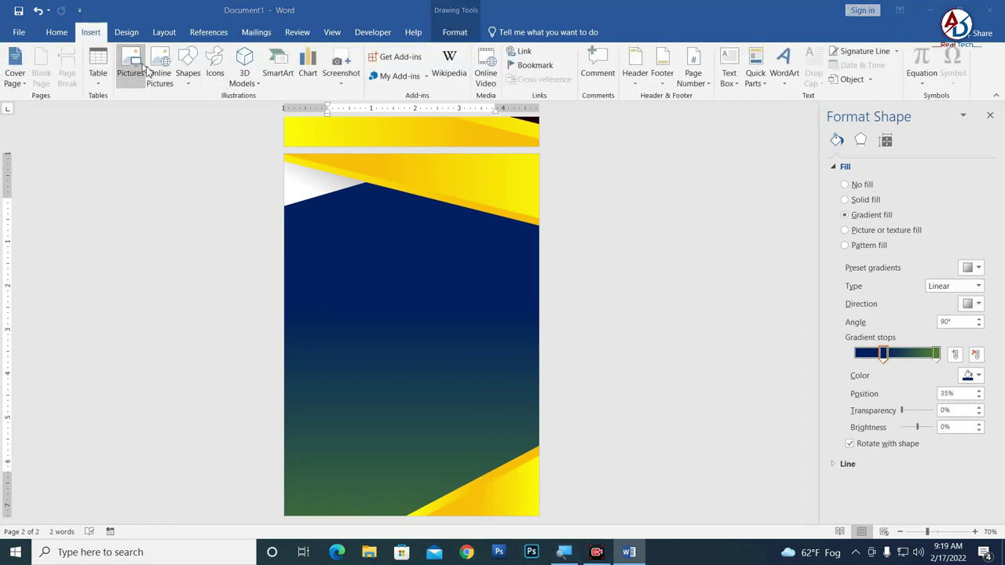
{"action": "left_click", "coordinate": [603, 222]}
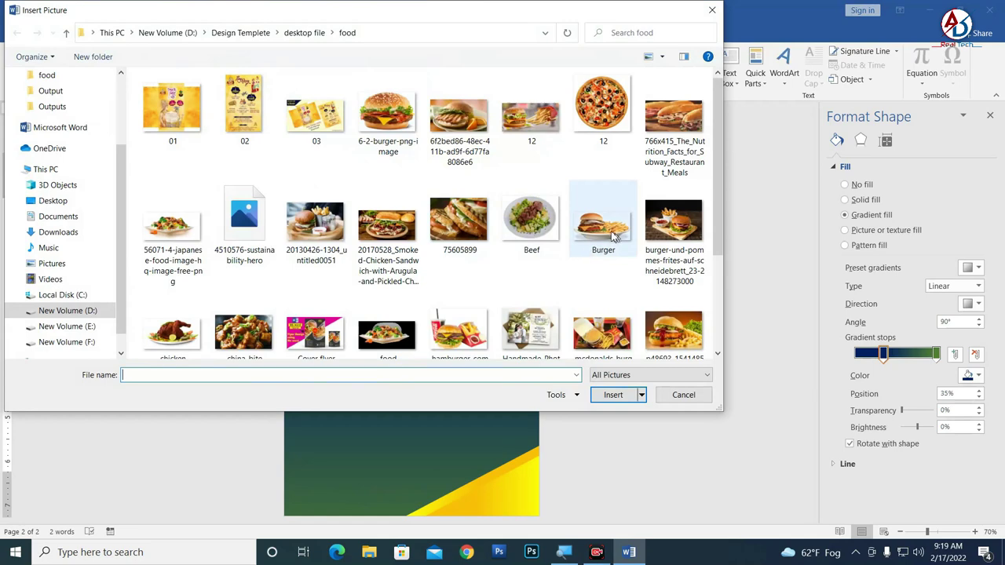
{"action": "left_click", "coordinate": [612, 394]}
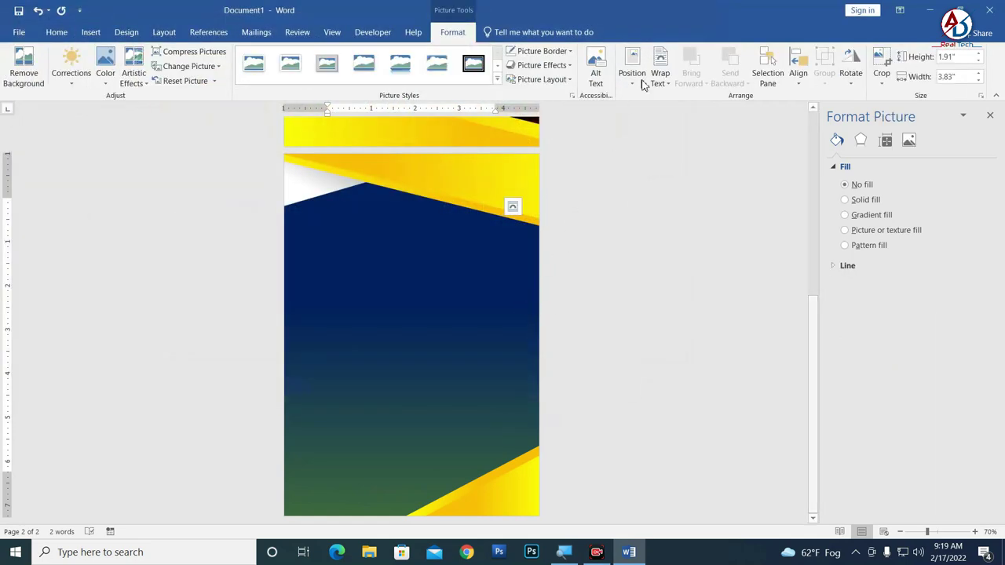
{"action": "left_click", "coordinate": [660, 73]}
{"action": "left_click", "coordinate": [691, 184]}
- Resize the burger photo to 1.65" by 3.3" and place it in page 2's bottom-left corner
{"action": "mouse_move", "coordinate": [432, 268]}
{"action": "left_mouse_down"}
{"action": "mouse_move", "coordinate": [383, 512]}
{"action": "mouse_move", "coordinate": [376, 504]}
{"action": "left_mouse_up"}
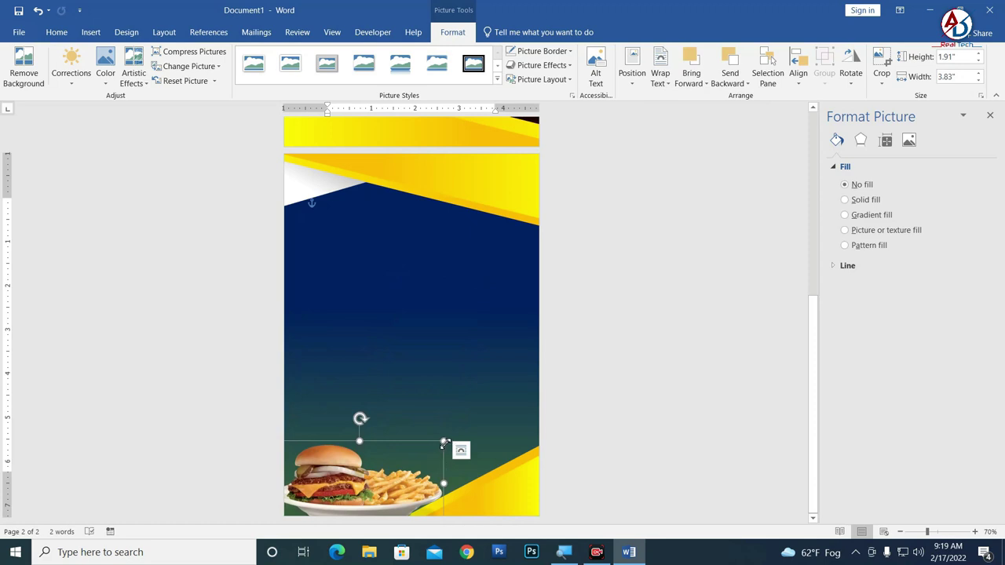
{"action": "left_click_drag", "start_coordinate": [445, 444], "coordinate": [423, 451]}
{"action": "left_click_drag", "start_coordinate": [394, 485], "coordinate": [401, 477]}
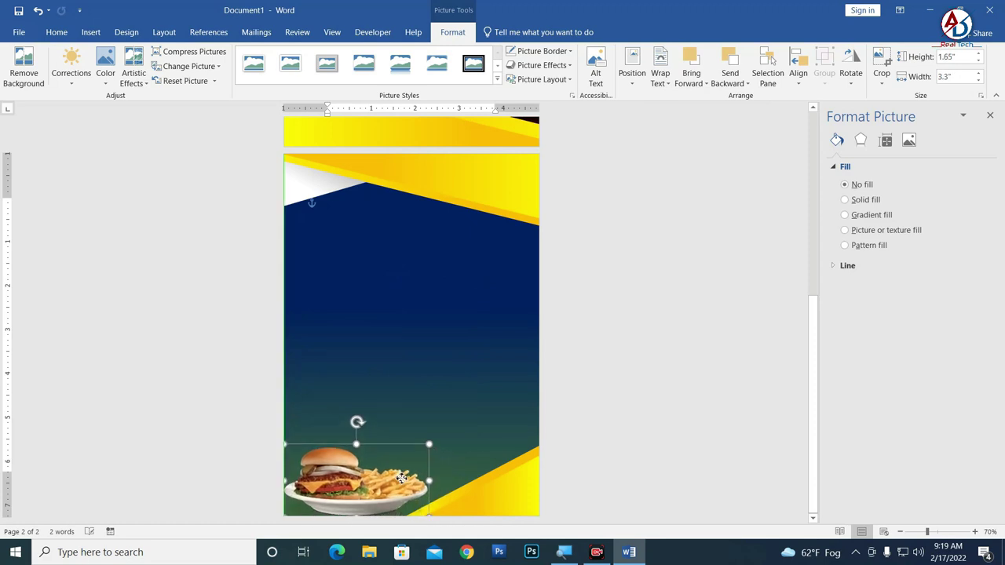
{"action": "scroll", "coordinate": [445, 451], "scroll_direction": "up", "scroll_amount": 4, "text": "ctrl"}
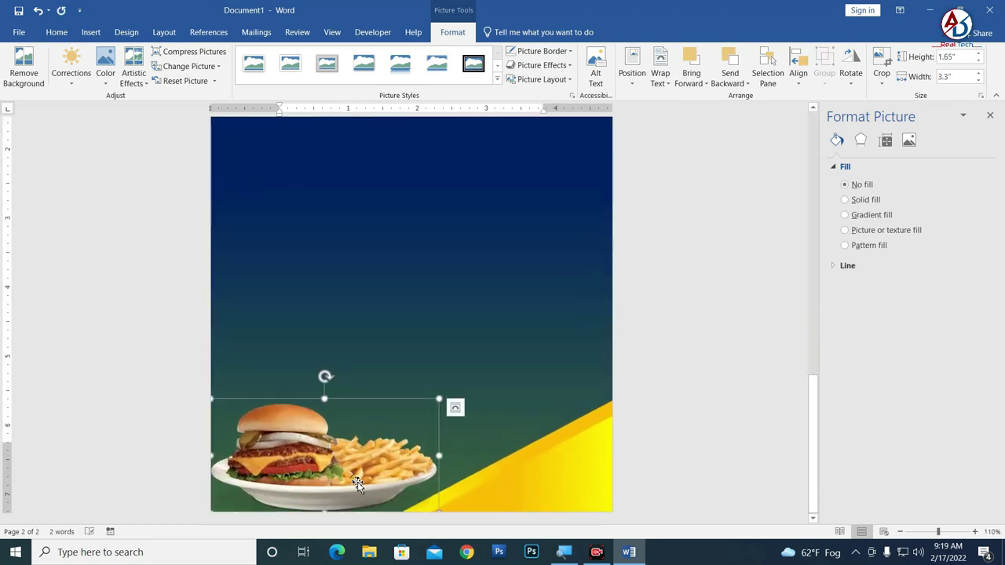
{"action": "left_click_drag", "start_coordinate": [358, 483], "coordinate": [348, 511]}
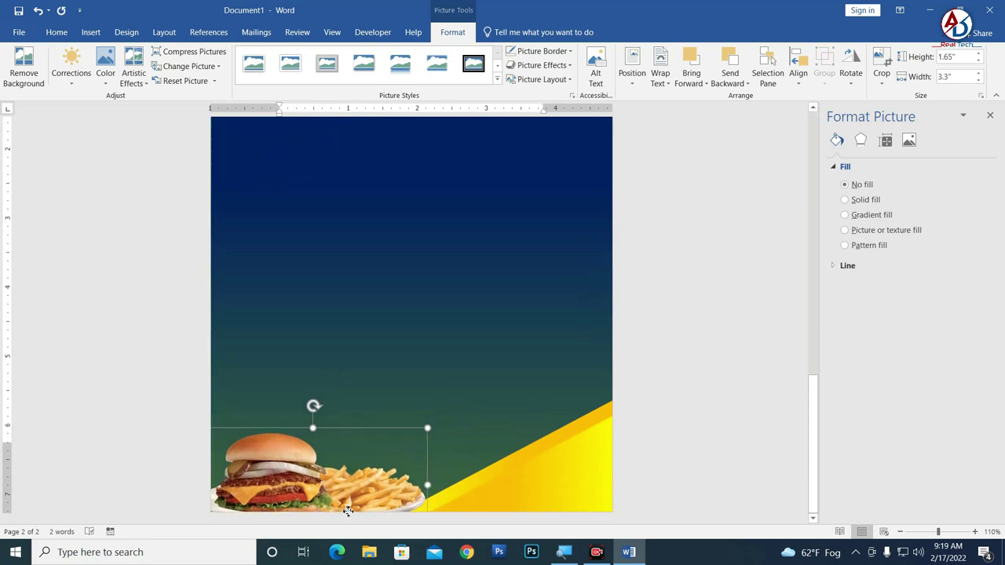
{"action": "left_click_drag", "start_coordinate": [348, 511], "coordinate": [352, 515]}
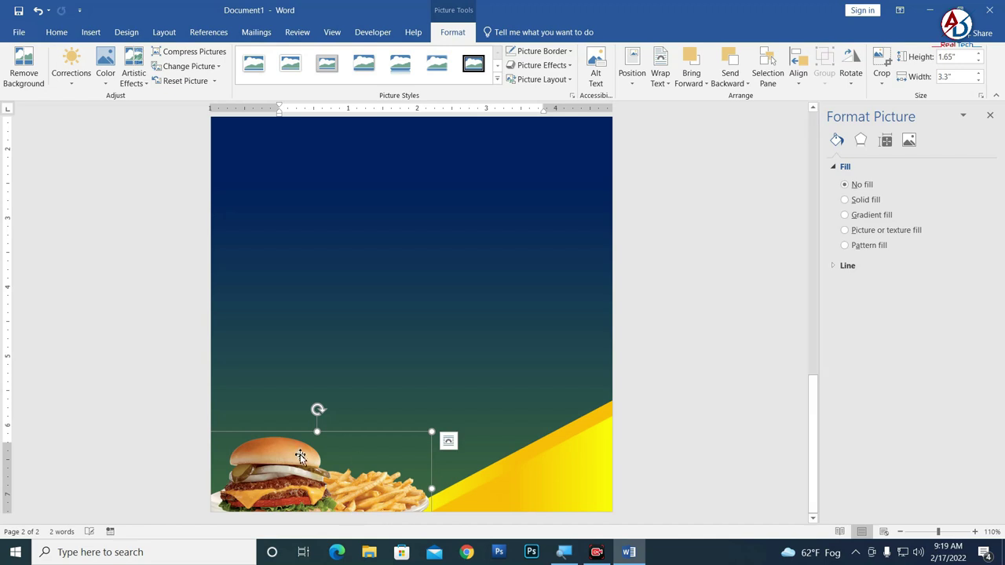
{"action": "left_click", "coordinate": [279, 198]}
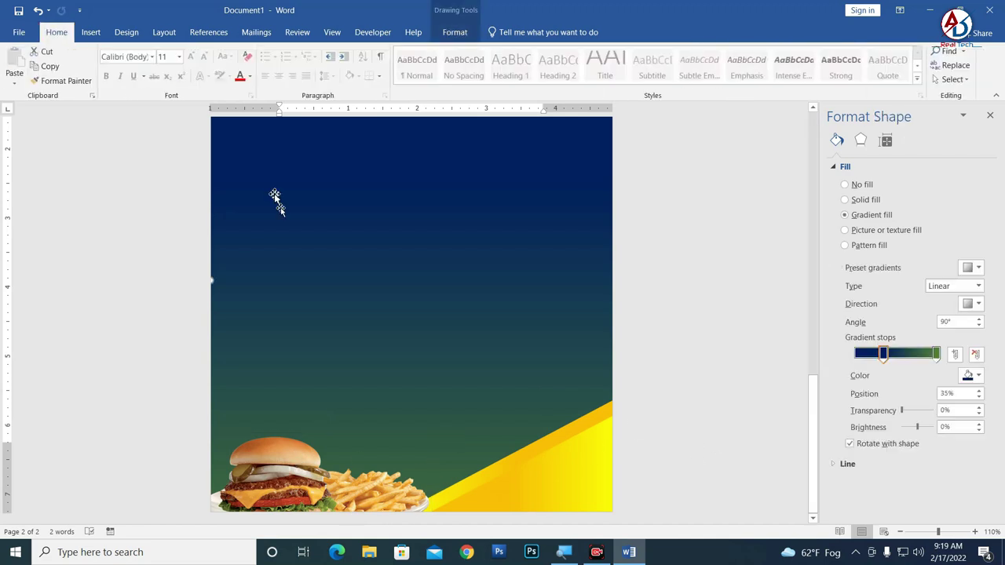
- Draw a new shape from the Shapes gallery and move it down toward the burger photo
{"action": "left_click", "coordinate": [91, 32]}
{"action": "left_click", "coordinate": [188, 67]}
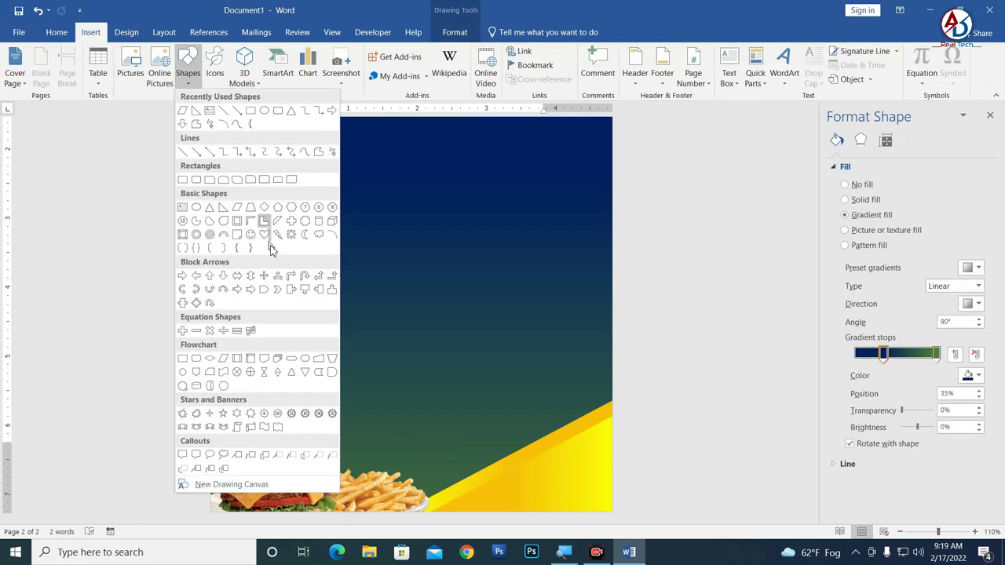
{"action": "left_click", "coordinate": [265, 207]}
{"action": "left_click_drag", "start_coordinate": [327, 294], "coordinate": [529, 496]}
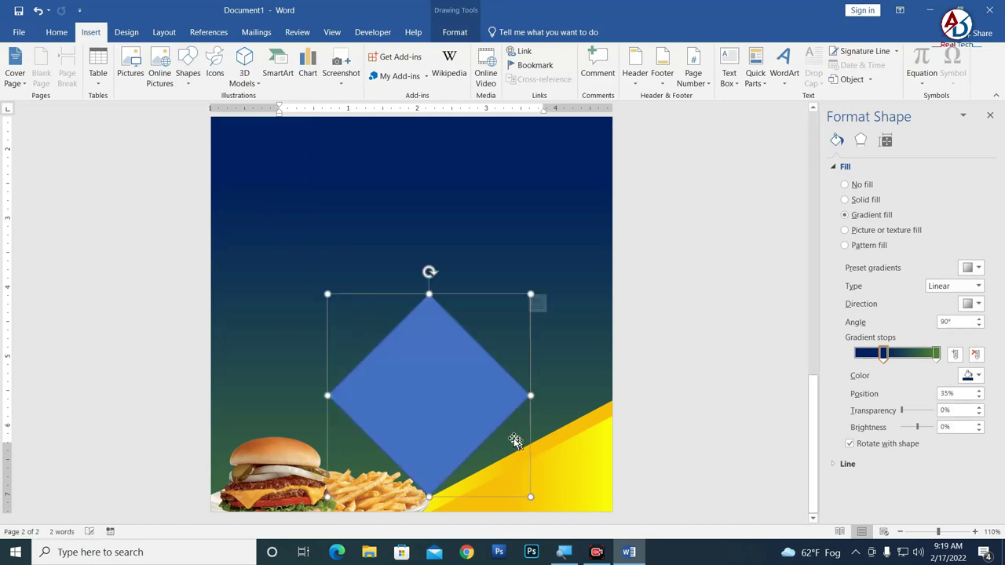
{"action": "mouse_move", "coordinate": [434, 403]}
{"action": "left_mouse_down"}
{"action": "mouse_move", "coordinate": [330, 454]}
{"action": "mouse_move", "coordinate": [357, 506]}
{"action": "left_mouse_up"}
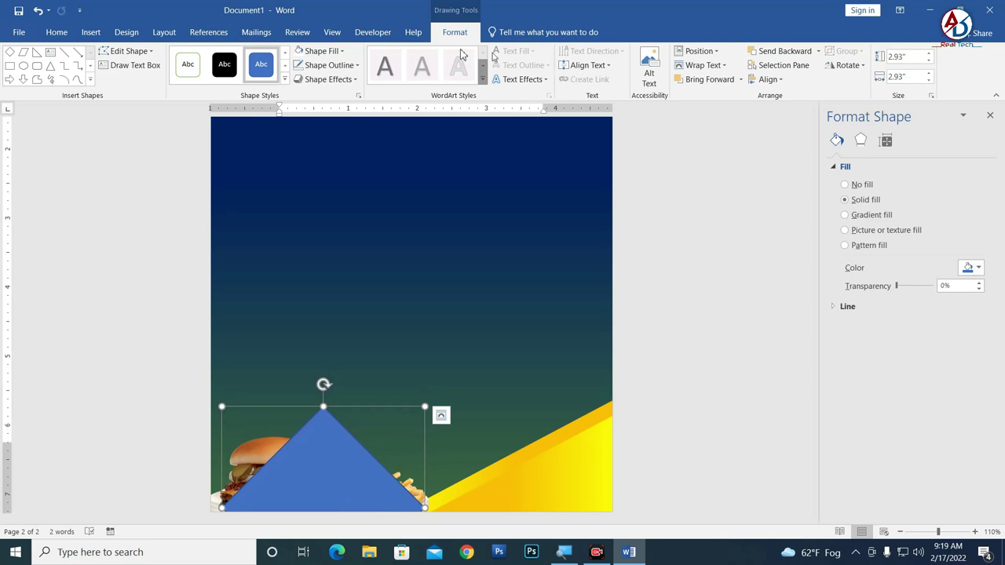
- Make the triangle white with no outline, send it behind the burger, and adjust its position
{"action": "left_click", "coordinate": [303, 52]}
{"action": "left_click", "coordinate": [325, 65]}
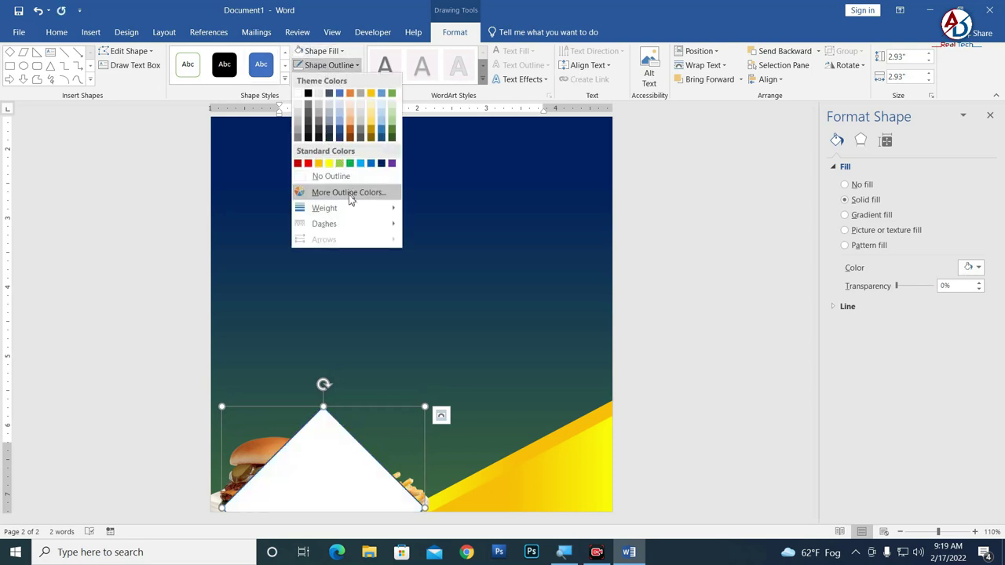
{"action": "left_click", "coordinate": [354, 177]}
{"action": "left_click", "coordinate": [781, 51]}
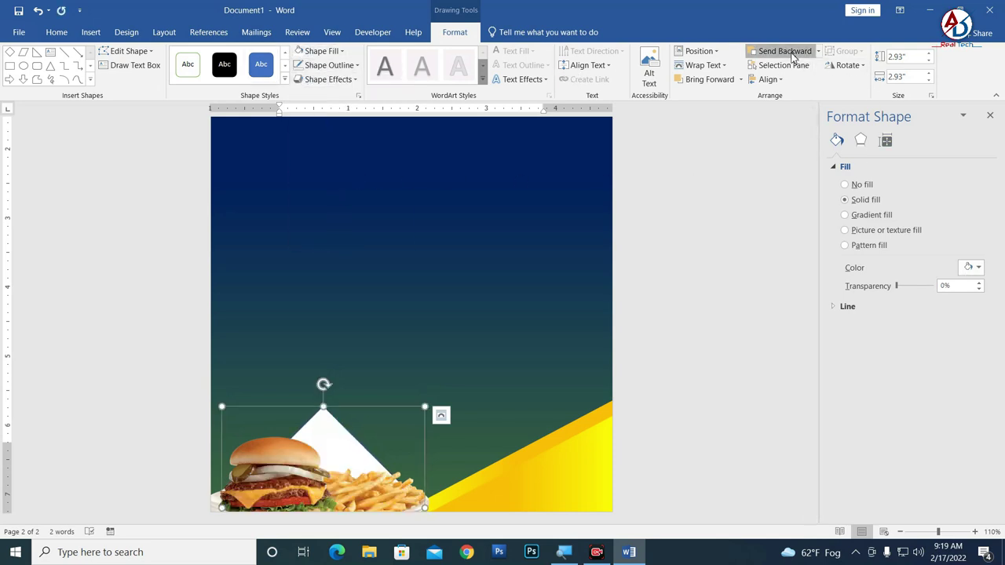
{"action": "left_click_drag", "start_coordinate": [359, 458], "coordinate": [357, 453]}
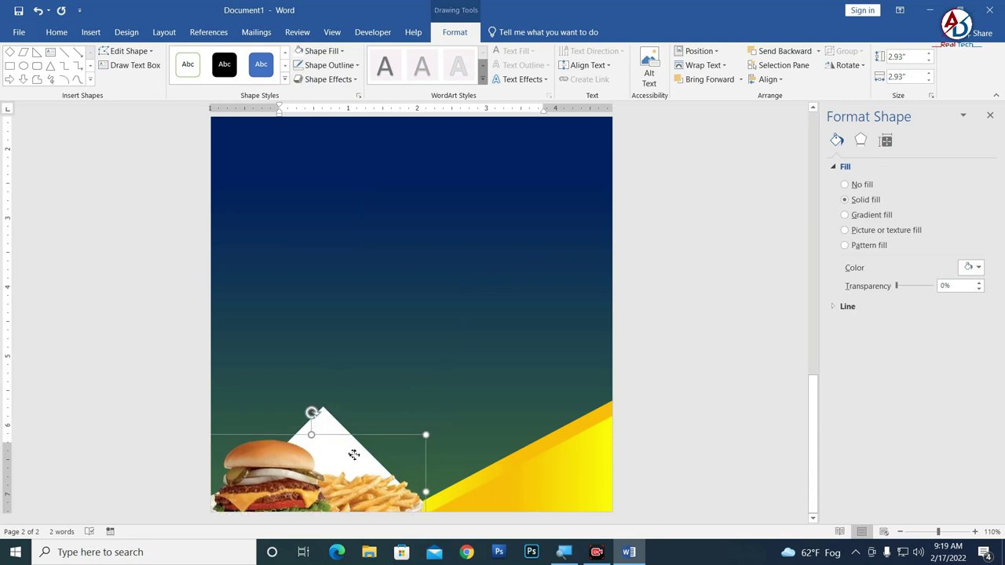
{"action": "left_click", "coordinate": [356, 453]}
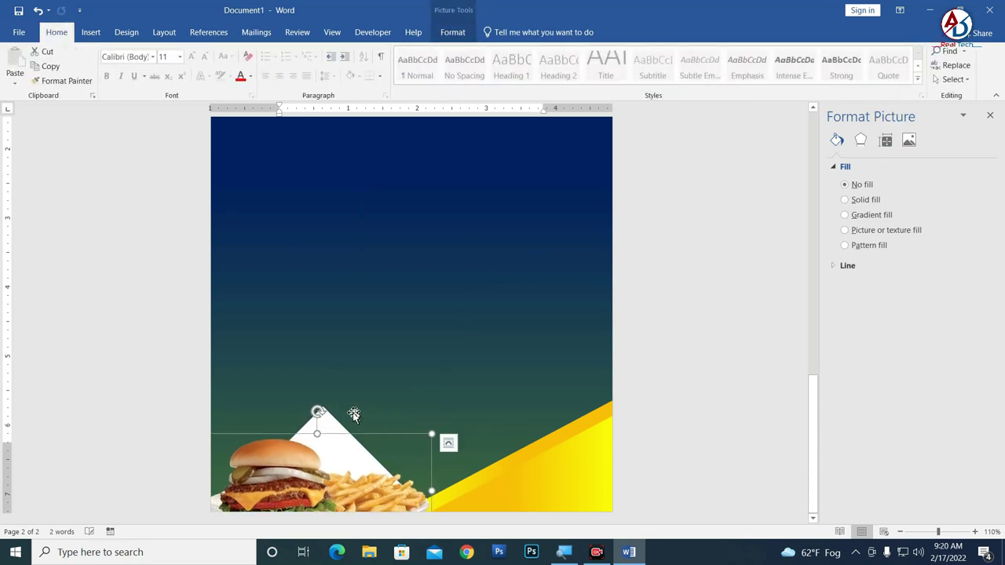
{"action": "left_click_drag", "start_coordinate": [335, 426], "coordinate": [332, 410]}
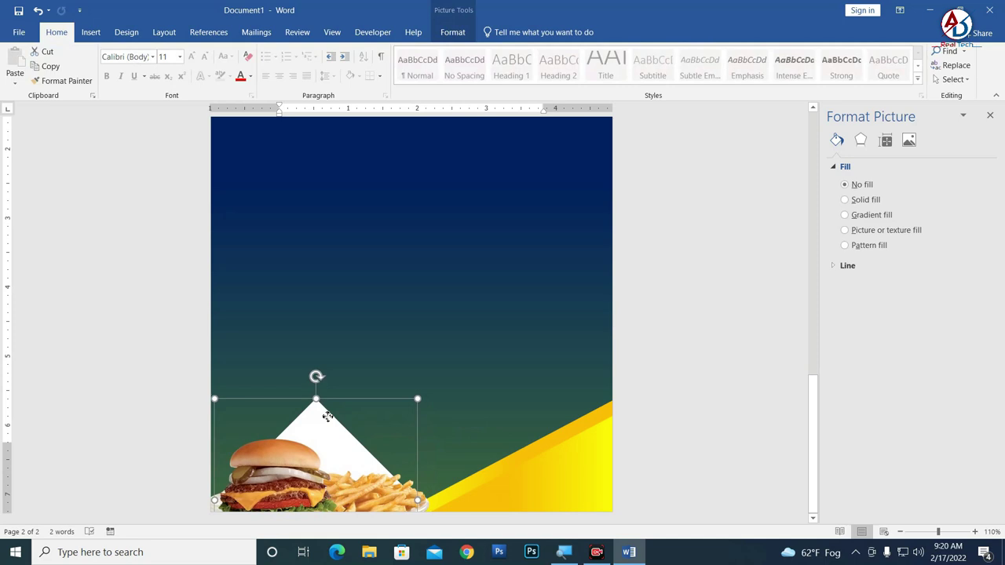
- Select the page 2 gradient background and close the Format Shape pane
{"action": "scroll", "coordinate": [513, 448], "scroll_direction": "down", "scroll_amount": 7}
{"action": "left_click", "coordinate": [565, 436]}
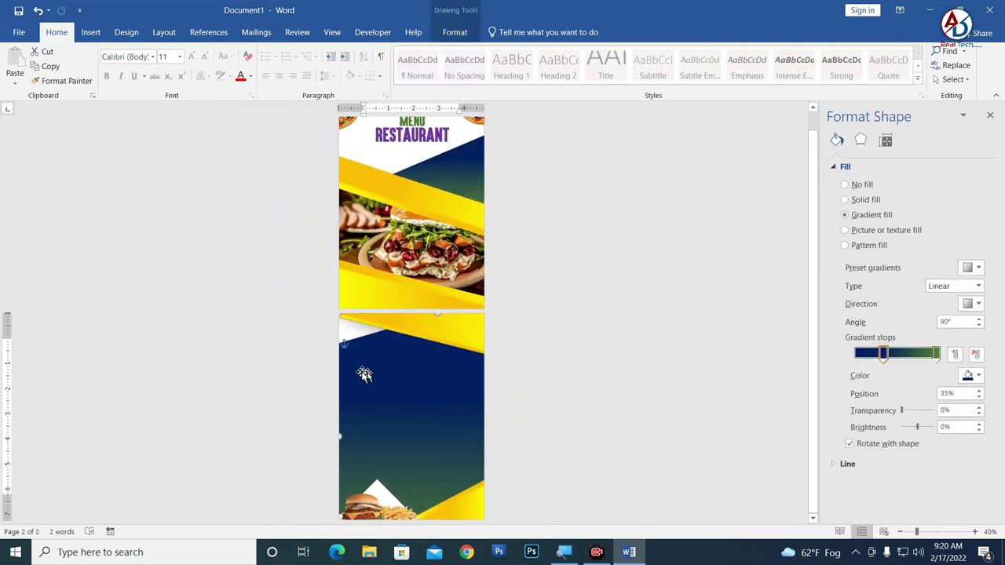
{"action": "scroll", "coordinate": [474, 380], "scroll_direction": "up", "scroll_amount": 4}
{"action": "scroll", "coordinate": [482, 348], "scroll_direction": "up", "scroll_amount": 3}
{"action": "scroll", "coordinate": [460, 321], "scroll_direction": "down", "scroll_amount": 3}
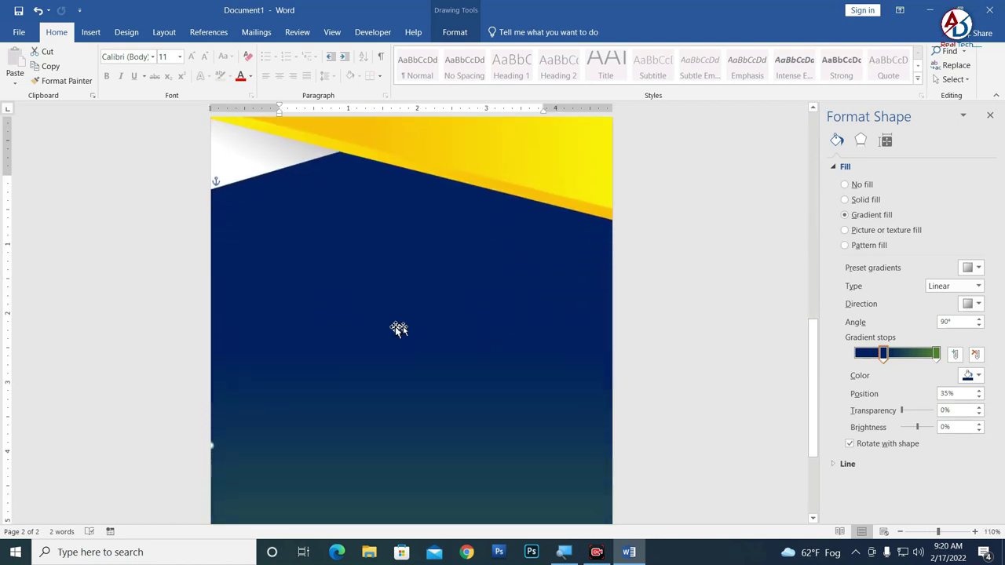
{"action": "scroll", "coordinate": [399, 328], "scroll_direction": "down", "scroll_amount": 3}
{"action": "scroll", "coordinate": [460, 285], "scroll_direction": "down", "scroll_amount": 1}
{"action": "scroll", "coordinate": [460, 285], "scroll_direction": "down", "scroll_amount": 4}
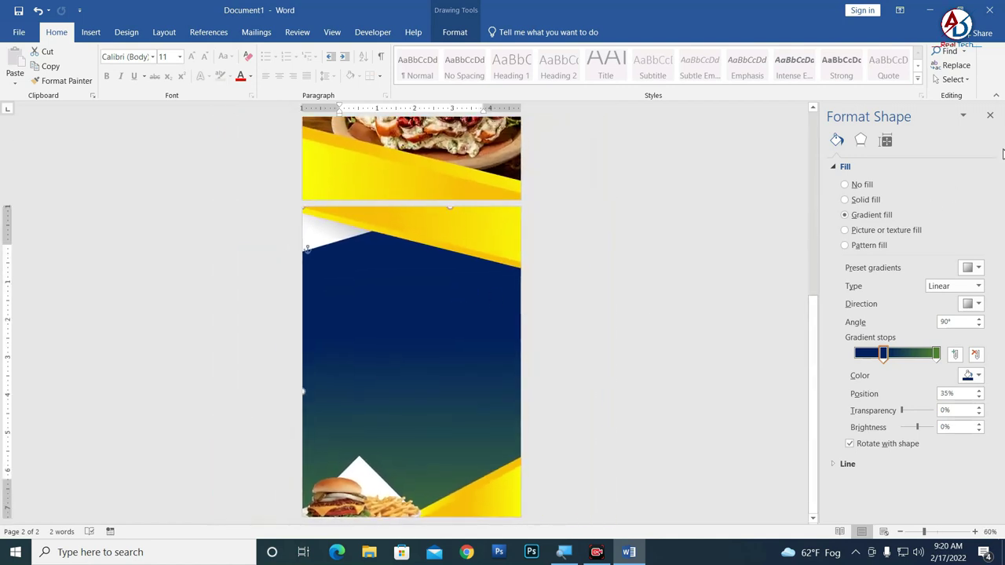
{"action": "left_click", "coordinate": [992, 116]}
- Draw a large text box stretching over most of page 2
{"action": "scroll", "coordinate": [492, 371], "scroll_direction": "down", "scroll_amount": 5}
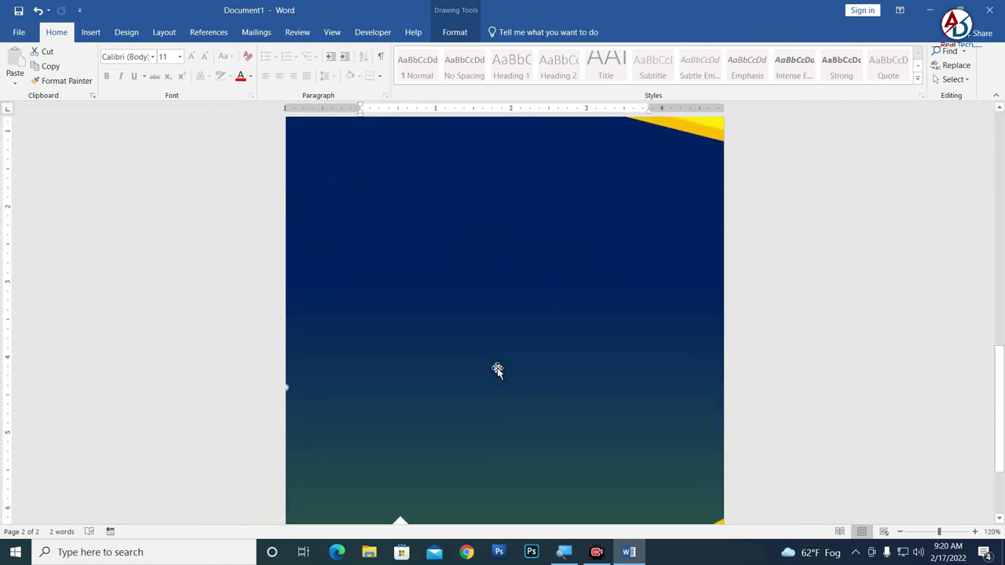
{"action": "scroll", "coordinate": [491, 371], "scroll_direction": "down", "scroll_amount": 2}
{"action": "scroll", "coordinate": [495, 371], "scroll_direction": "down", "scroll_amount": 2, "text": "ctrl"}
{"action": "scroll", "coordinate": [498, 371], "scroll_direction": "up", "scroll_amount": 3}
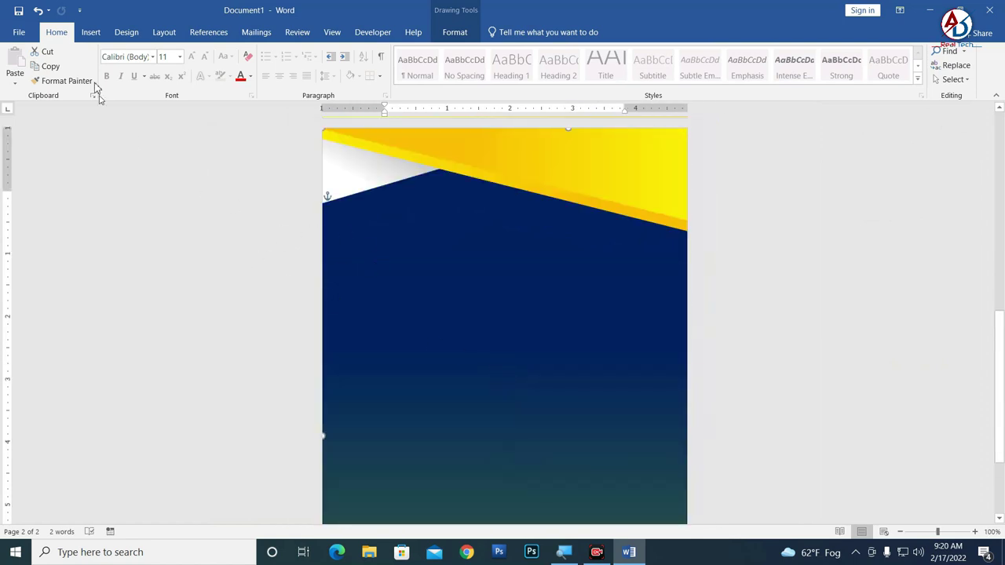
{"action": "left_click", "coordinate": [90, 33]}
{"action": "left_click", "coordinate": [196, 73]}
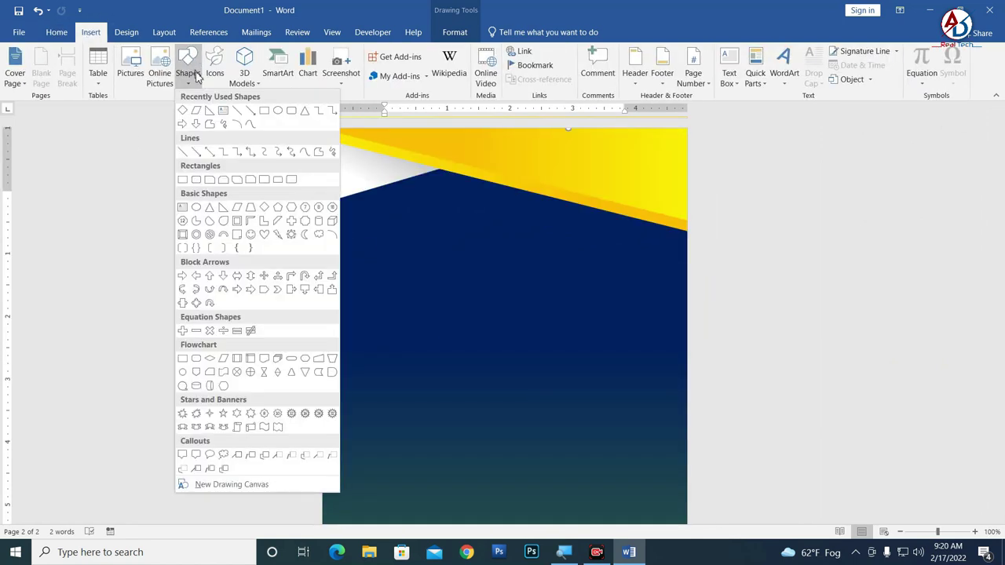
{"action": "left_click", "coordinate": [222, 121]}
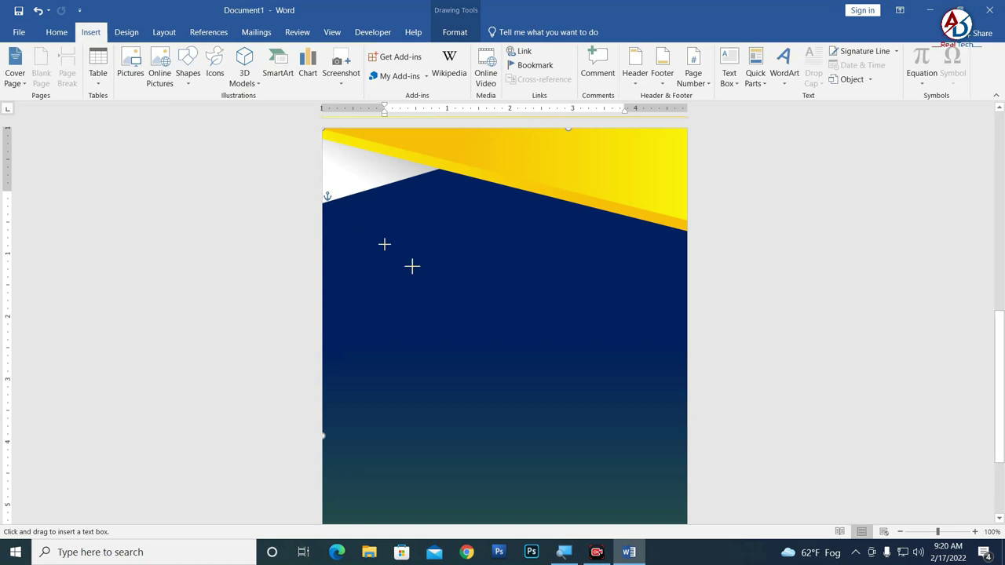
{"action": "left_click_drag", "start_coordinate": [338, 204], "coordinate": [677, 500]}
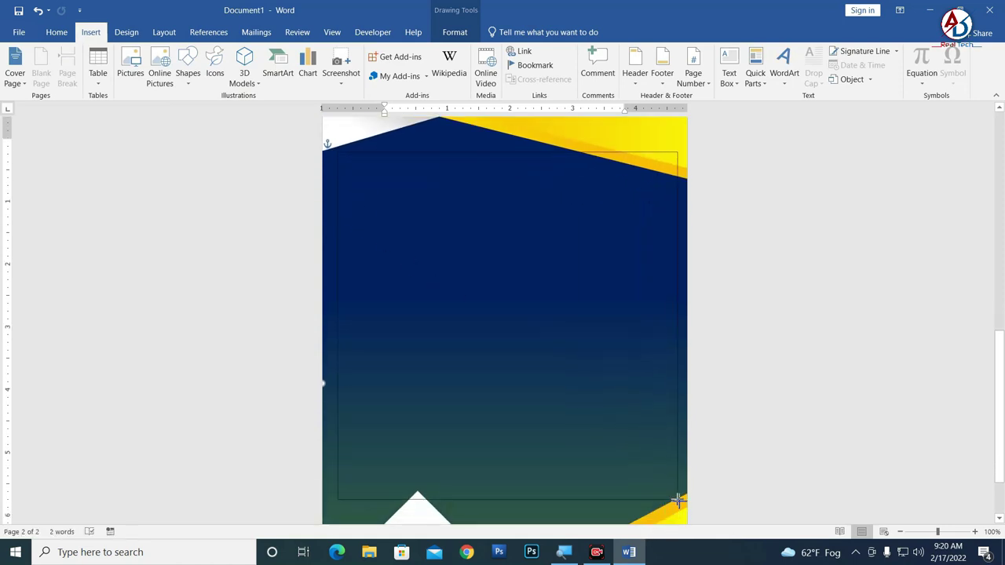
{"action": "left_click_drag", "start_coordinate": [677, 499], "coordinate": [677, 500]}
- Lower the text box's top edge below the yellow band and centre it horizontally
{"action": "scroll", "coordinate": [503, 296], "scroll_direction": "up", "scroll_amount": 5}
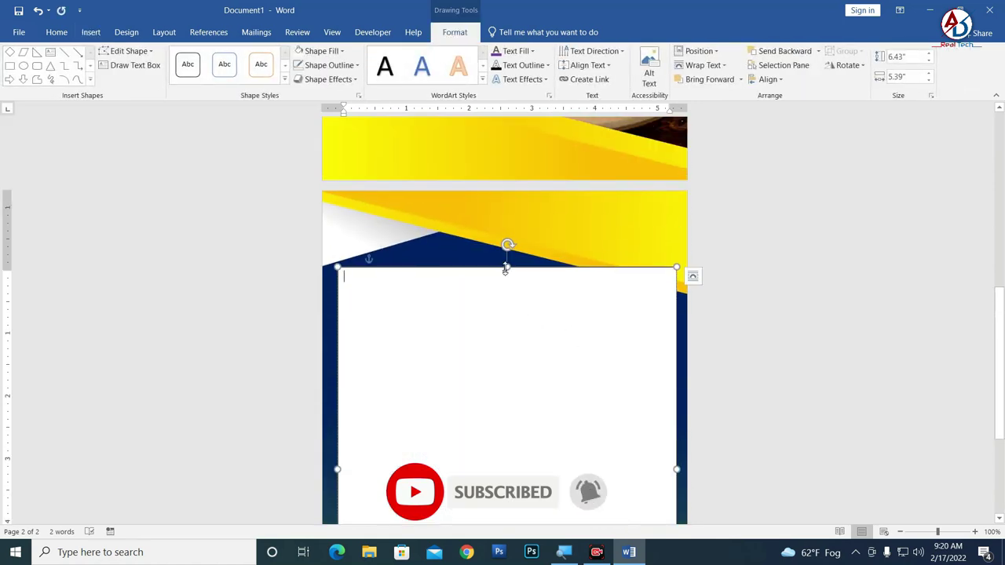
{"action": "left_click_drag", "start_coordinate": [506, 269], "coordinate": [505, 287]}
{"action": "scroll", "coordinate": [448, 263], "scroll_direction": "down", "scroll_amount": 1}
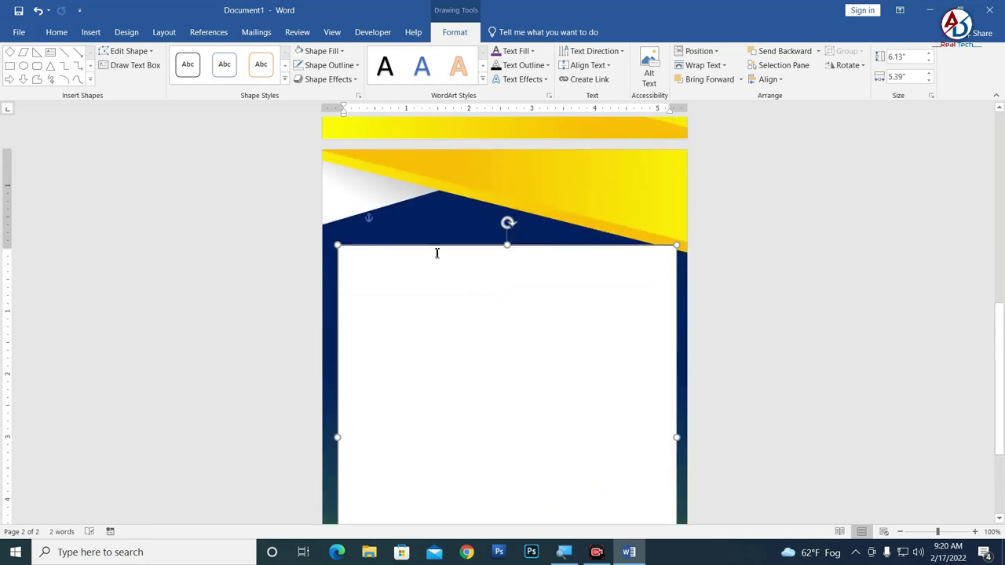
{"action": "left_click_drag", "start_coordinate": [423, 247], "coordinate": [418, 244]}
- Apply the No Spacing style in the text box and start typing 'nA'
{"action": "scroll", "coordinate": [397, 209], "scroll_direction": "down", "scroll_amount": 3}
{"action": "scroll", "coordinate": [401, 195], "scroll_direction": "up", "scroll_amount": 3}
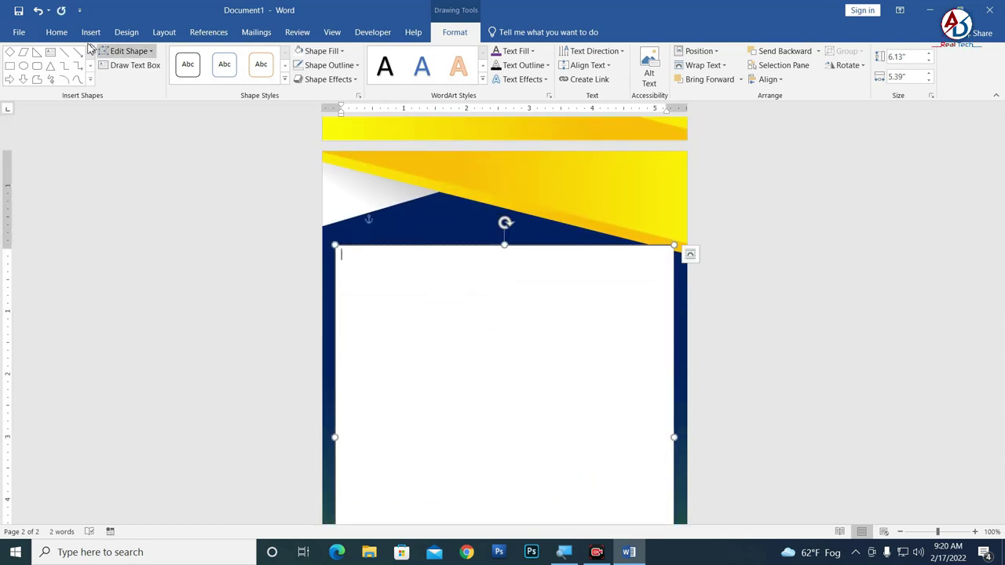
{"action": "left_click", "coordinate": [57, 32]}
{"action": "left_click", "coordinate": [464, 67]}
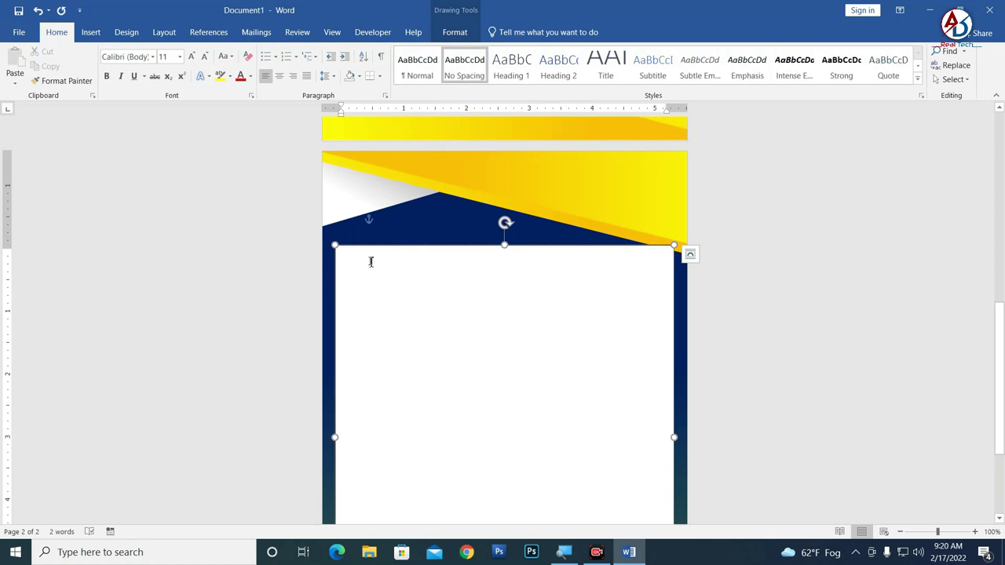
{"action": "type", "text": "nAME"}
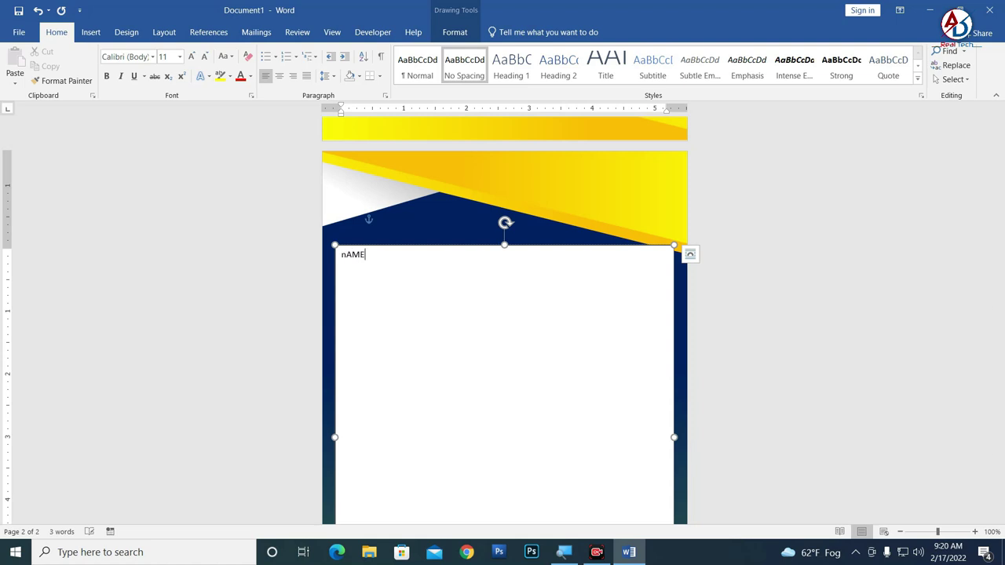
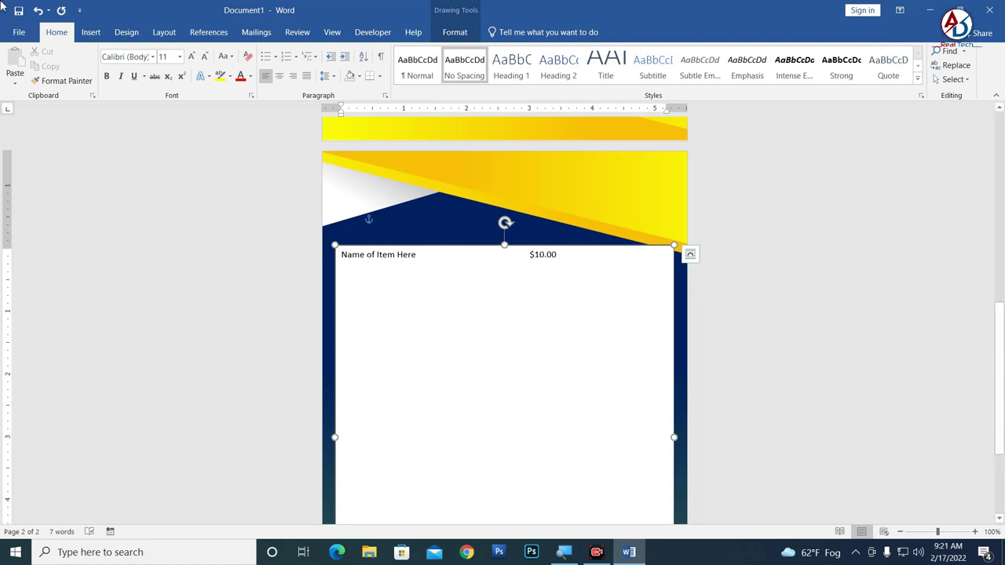
- Push the $10.00 price right with a Tab and enlarge the item line to 14 pt
{"action": "left_click", "coordinate": [363, 260]}
{"action": "key", "text": "Tab"}
{"action": "key", "text": "ctrl+a"}
{"action": "left_click", "coordinate": [190, 59]}
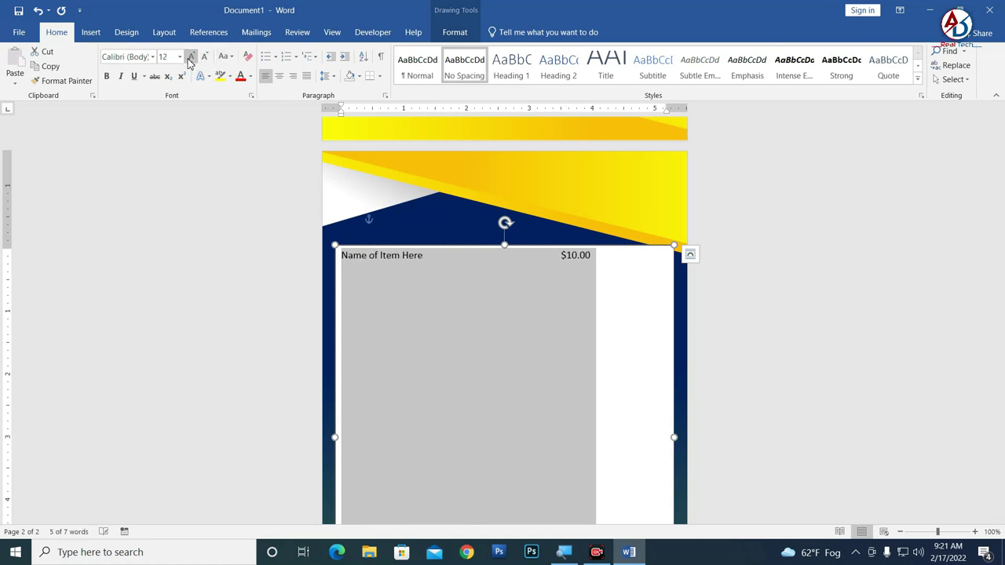
{"action": "left_click", "coordinate": [190, 59]}
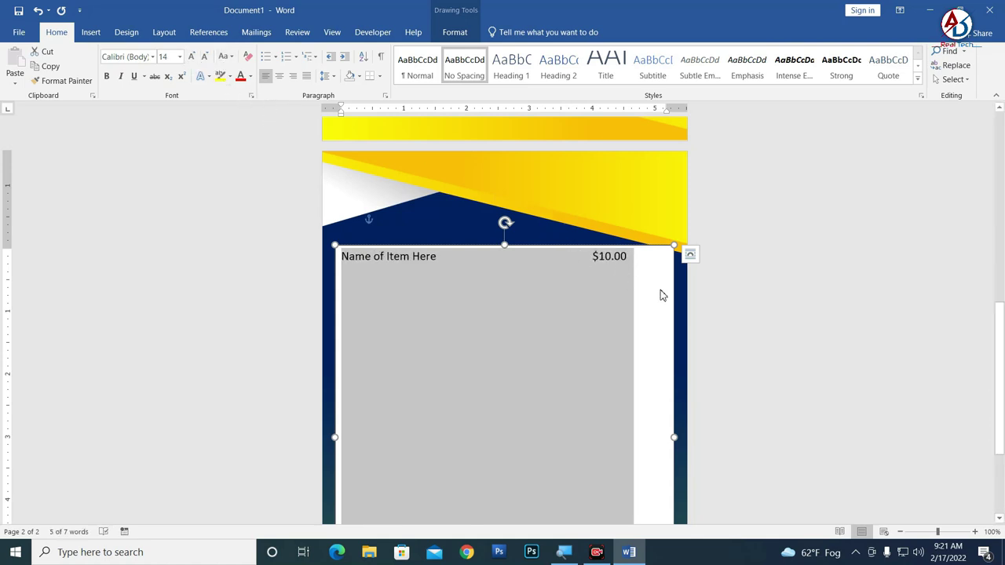
{"action": "left_click", "coordinate": [597, 264]}
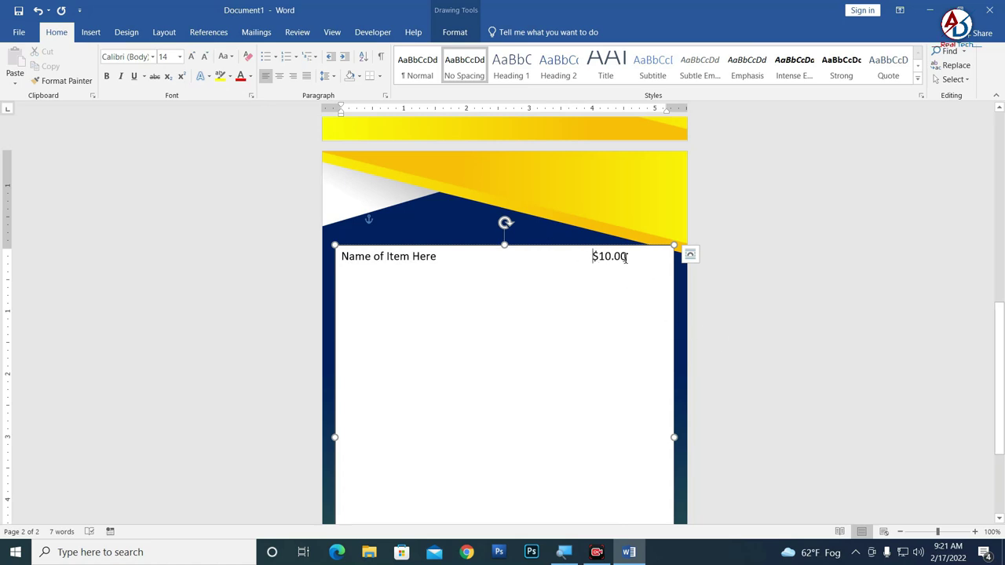
{"action": "left_click_drag", "start_coordinate": [648, 263], "coordinate": [348, 264]}
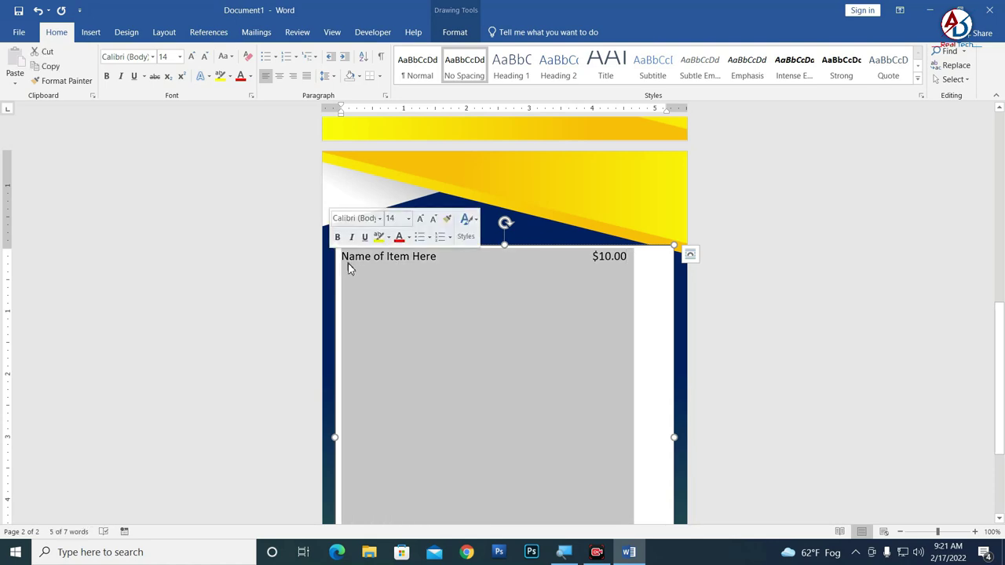
{"action": "left_click", "coordinate": [406, 299]}
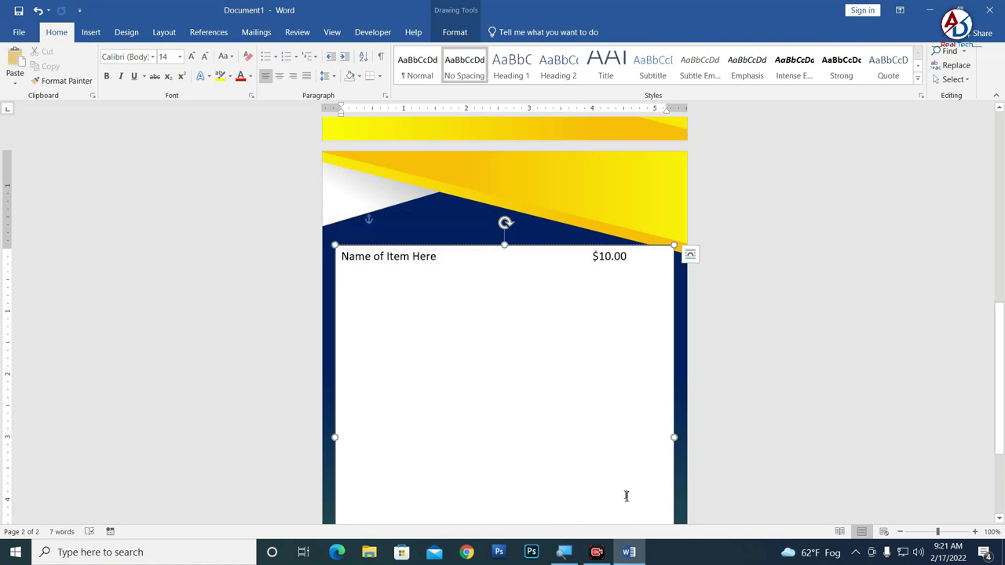
- Copy the first line of Lorem ipsum from the Lorem Text file in Notepad, then return to Word
{"action": "left_click", "coordinate": [930, 11]}
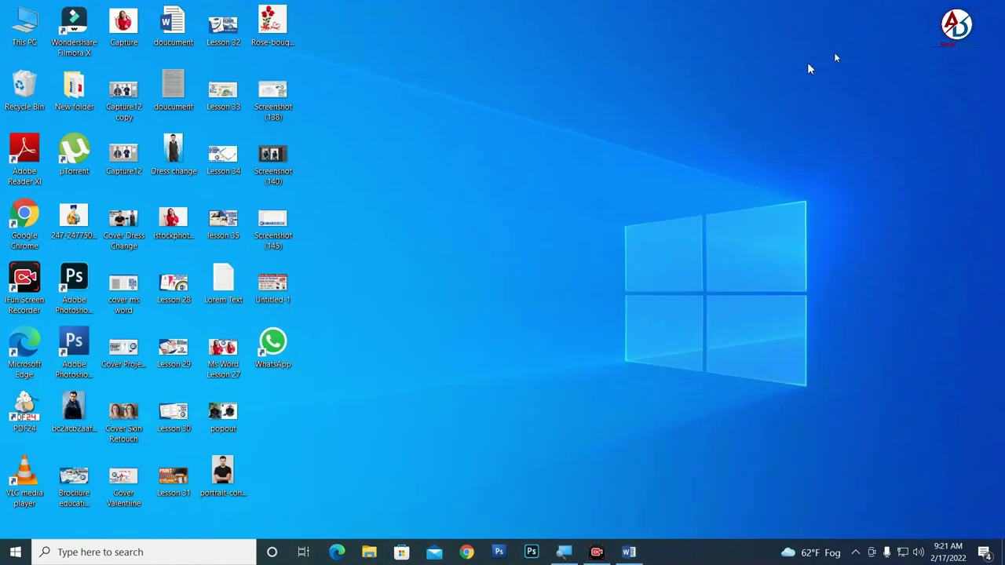
{"action": "double_click", "coordinate": [223, 281]}
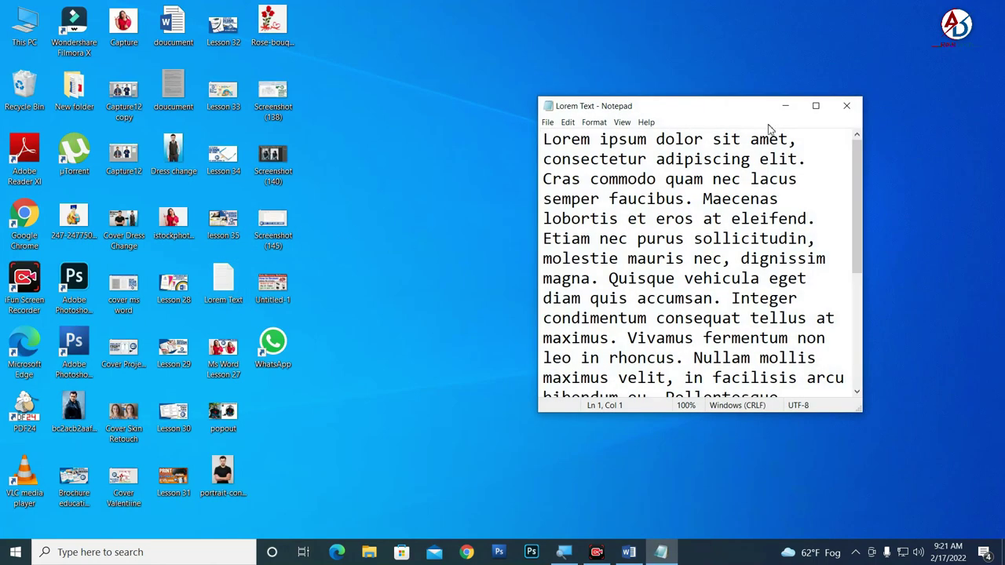
{"action": "left_click", "coordinate": [817, 107]}
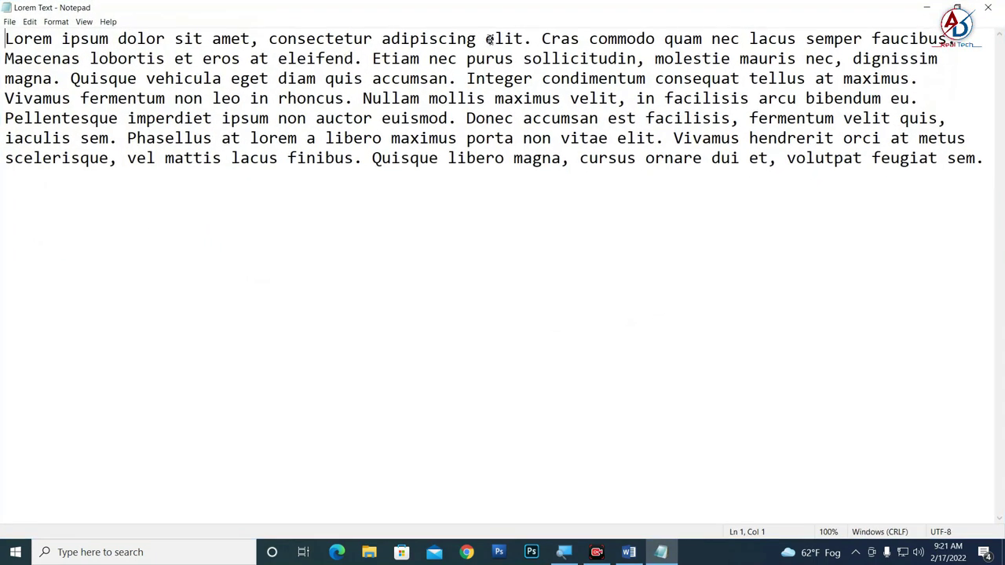
{"action": "left_click_drag", "start_coordinate": [532, 38], "coordinate": [7, 31]}
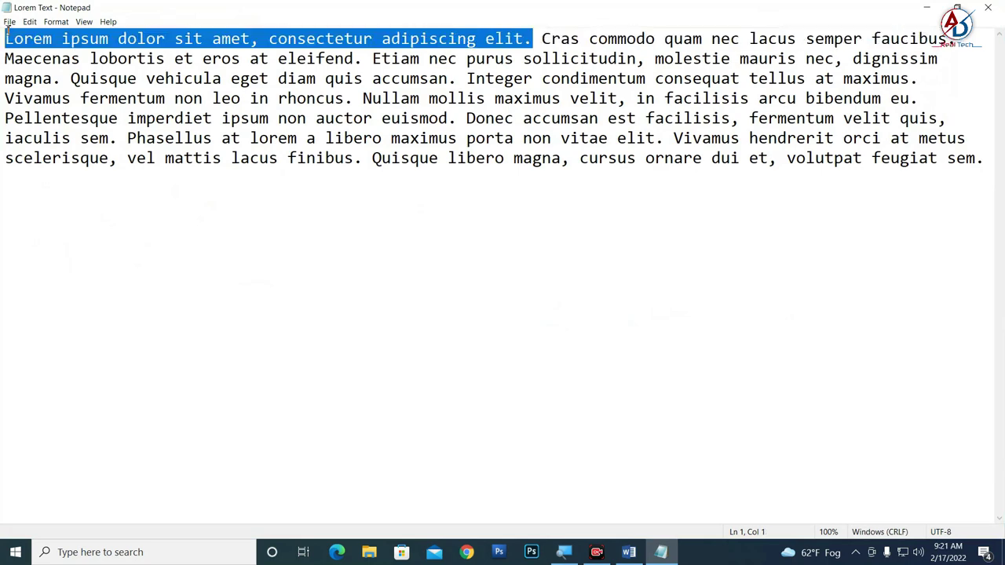
{"action": "left_click_drag", "start_coordinate": [972, 43], "coordinate": [3, 3]}
{"action": "key", "text": "ctrl+c"}
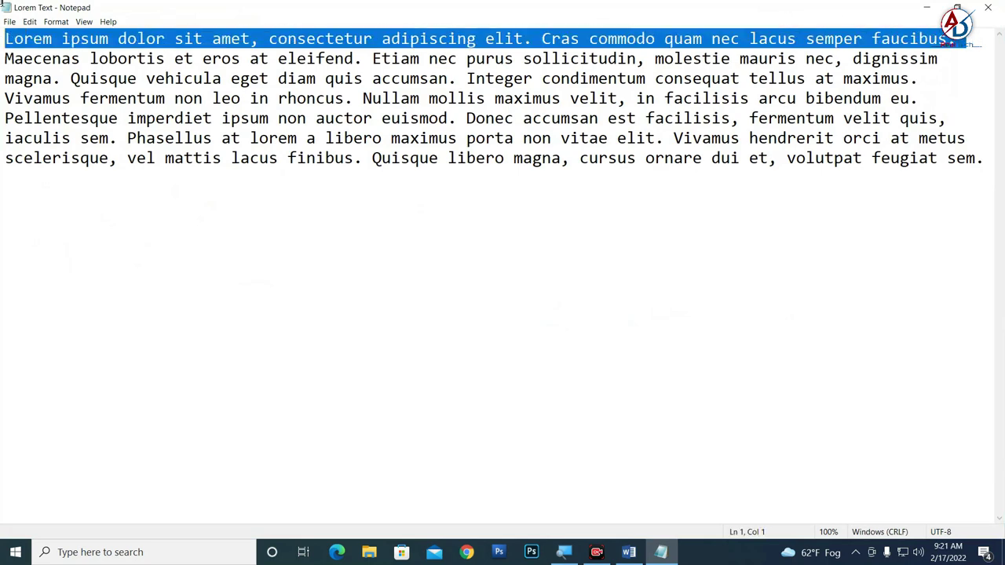
{"action": "key", "text": "alt+Tab"}
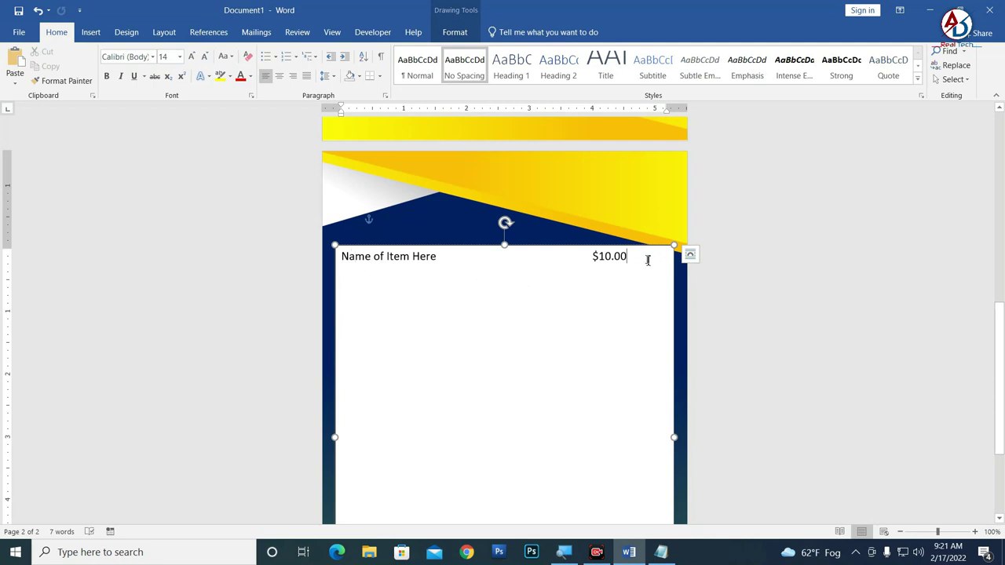
- Paste the Lorem ipsum text below the price and trim it to one sentence
{"action": "key", "text": "Return"}
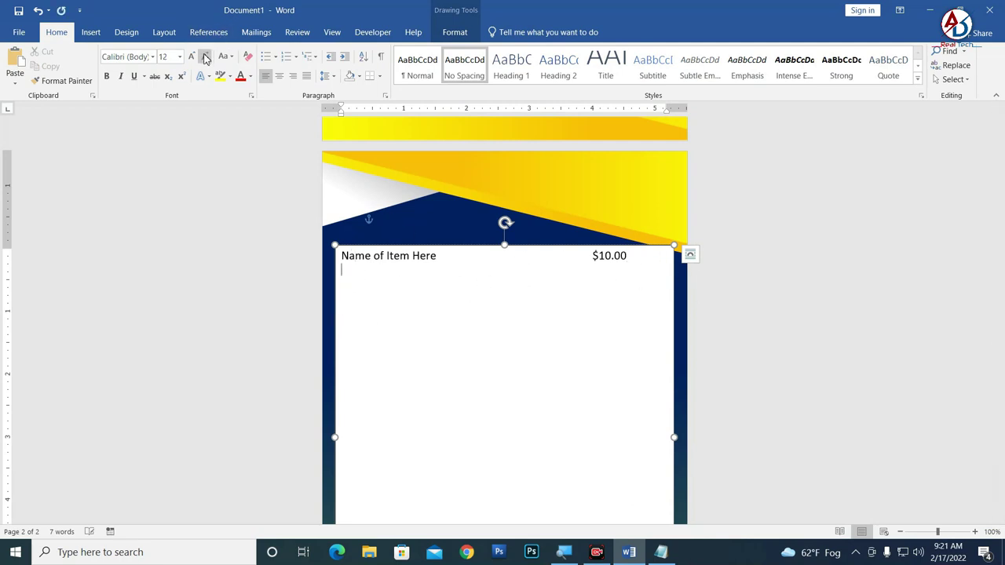
{"action": "key", "text": "ctrl+v"}
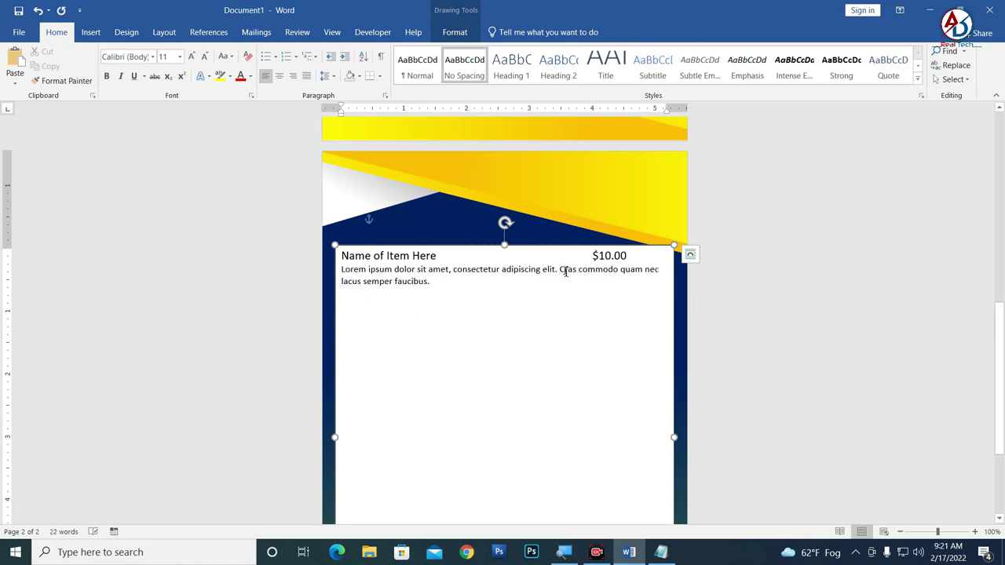
{"action": "left_click_drag", "start_coordinate": [561, 270], "coordinate": [675, 290]}
{"action": "key", "text": "Delete"}
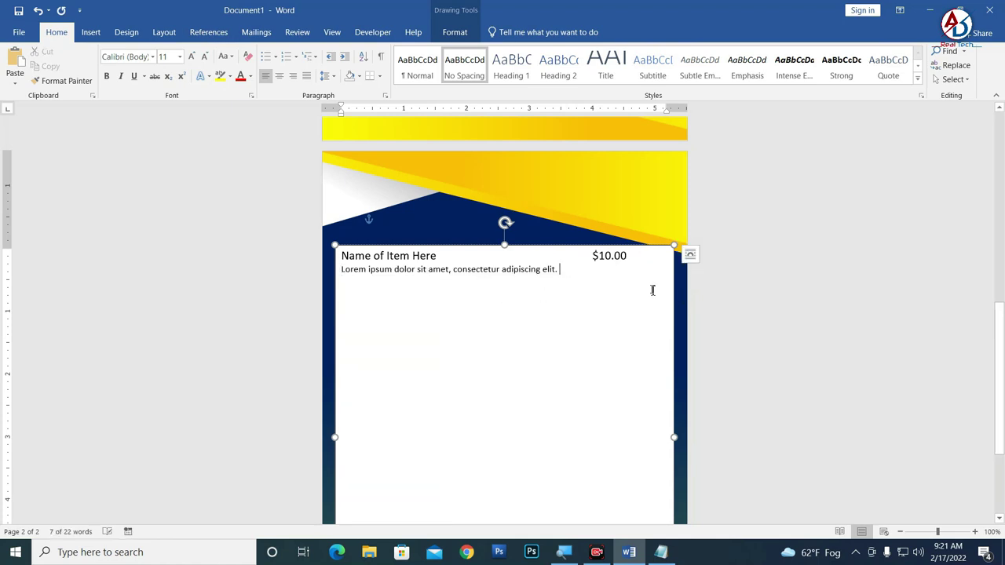
{"action": "left_click", "coordinate": [545, 285]}
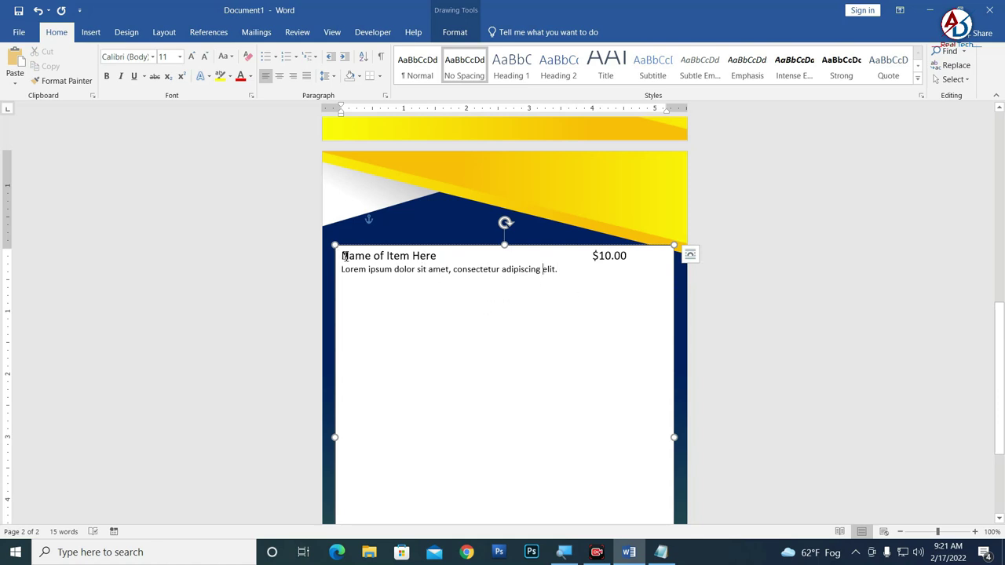
- Bold the 'Name of Item Here' $10.00 line and paste a duplicate of the item below
{"action": "left_click_drag", "start_coordinate": [344, 257], "coordinate": [650, 248]}
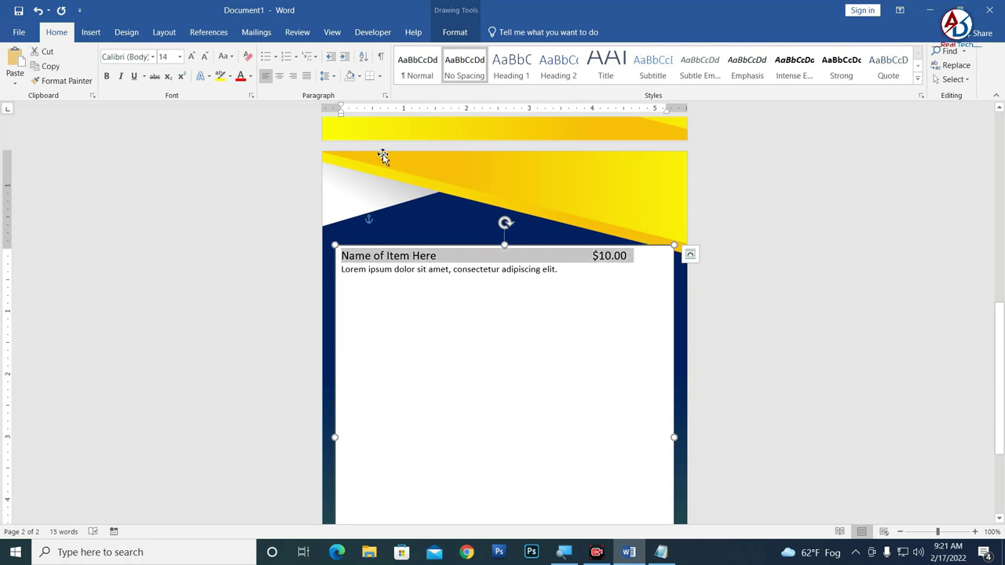
{"action": "left_click", "coordinate": [107, 76]}
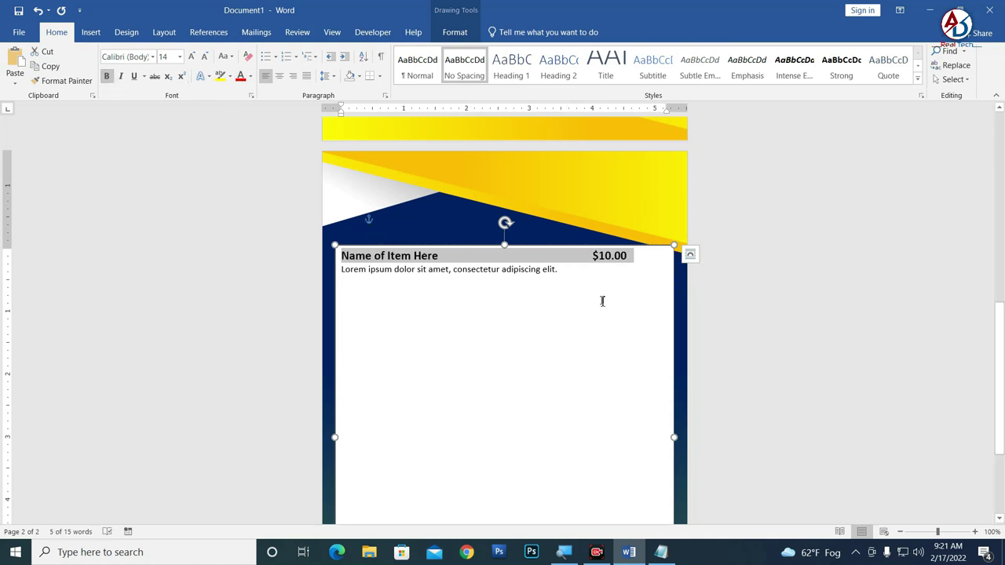
{"action": "left_click", "coordinate": [558, 283]}
{"action": "left_click_drag", "start_coordinate": [567, 274], "coordinate": [342, 254]}
{"action": "key", "text": "ctrl+c"}
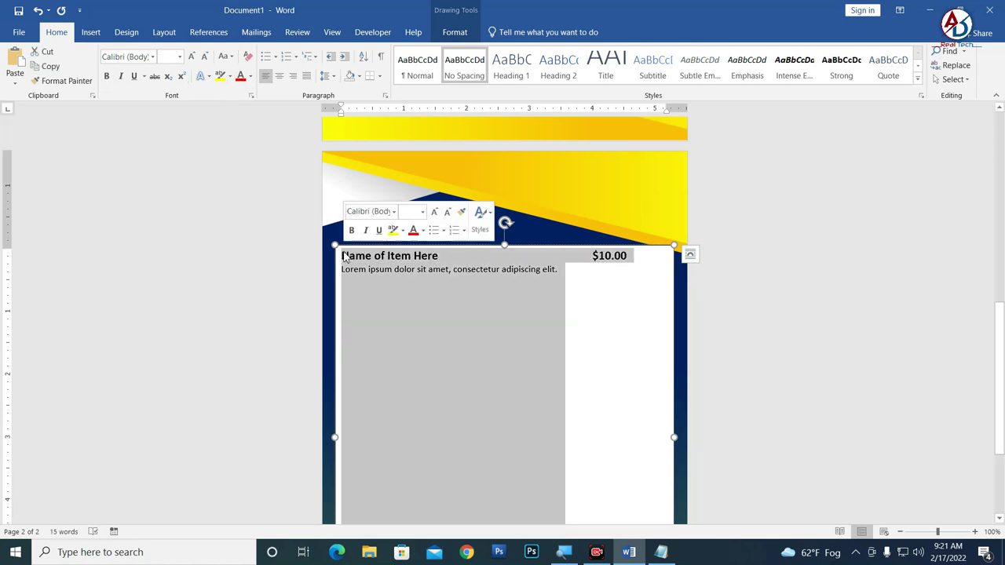
{"action": "left_click", "coordinate": [403, 304]}
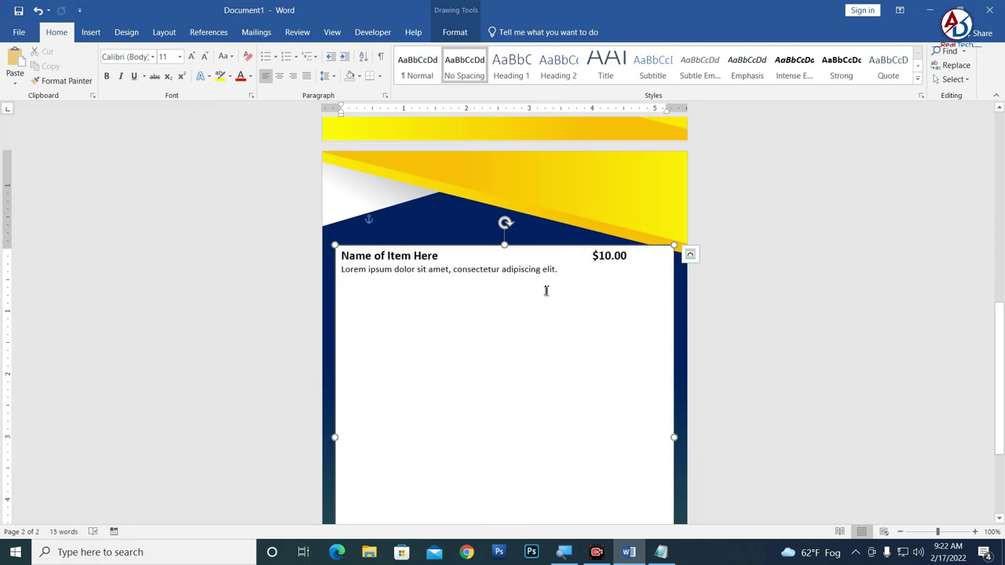
{"action": "key", "text": "Return"}
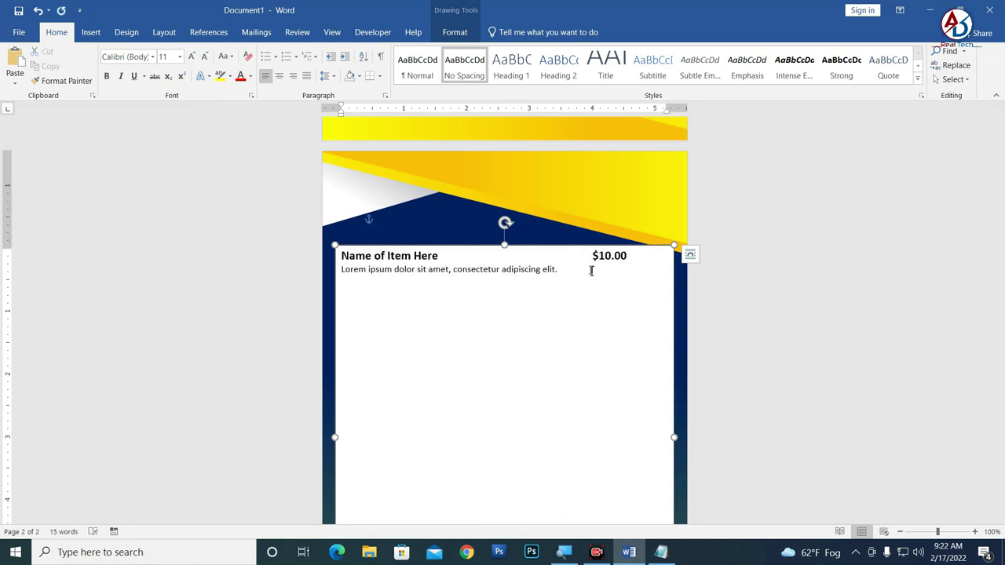
{"action": "key", "text": "ctrl+v"}
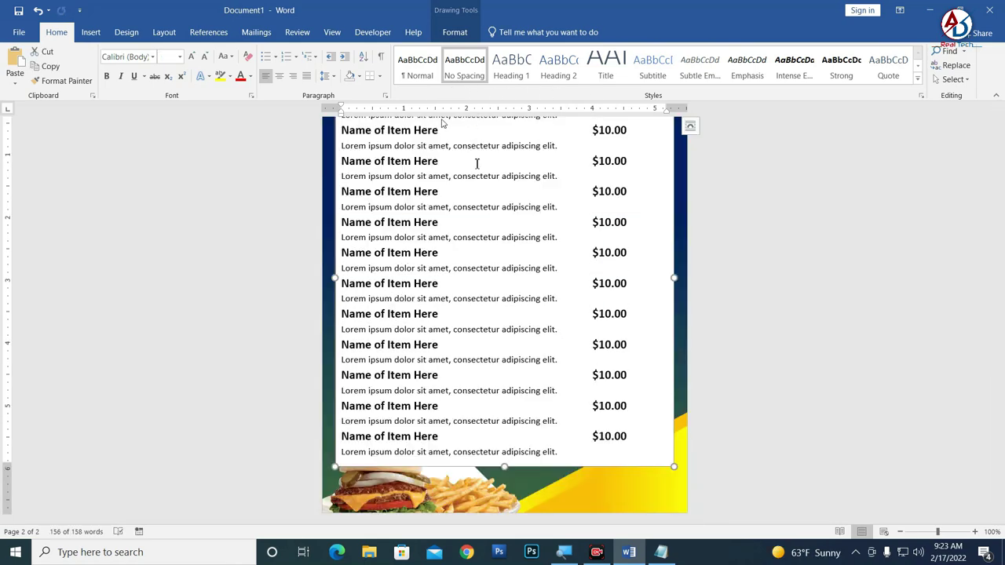
- Give the menu text box No Outline and No Fill
{"action": "scroll", "coordinate": [561, 366], "scroll_direction": "down", "scroll_amount": 5, "text": "ctrl"}
{"action": "scroll", "coordinate": [561, 366], "scroll_direction": "up", "scroll_amount": 2, "text": "ctrl"}
{"action": "scroll", "coordinate": [403, 130], "scroll_direction": "up", "scroll_amount": 5}
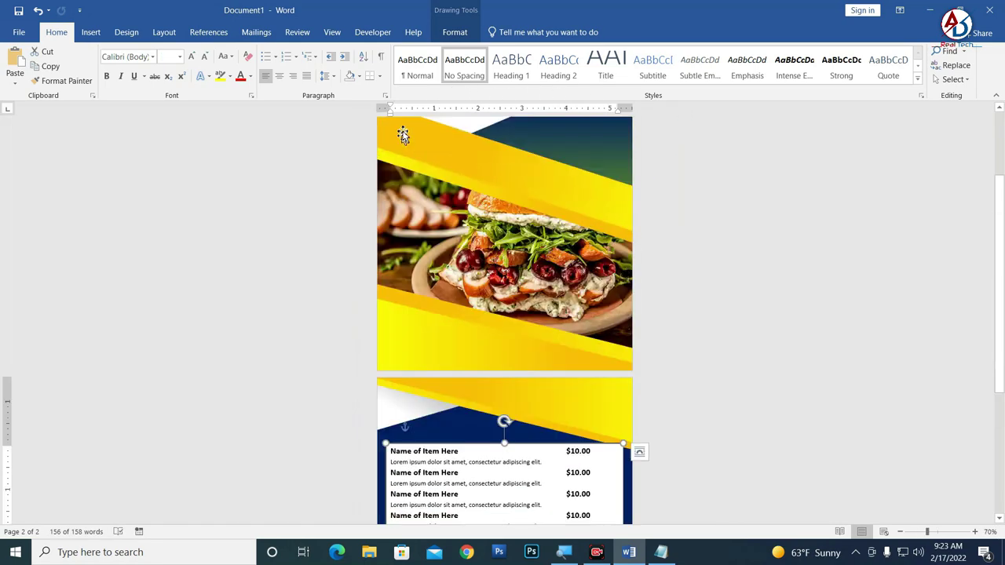
{"action": "left_click", "coordinate": [455, 31]}
{"action": "left_click", "coordinate": [329, 66]}
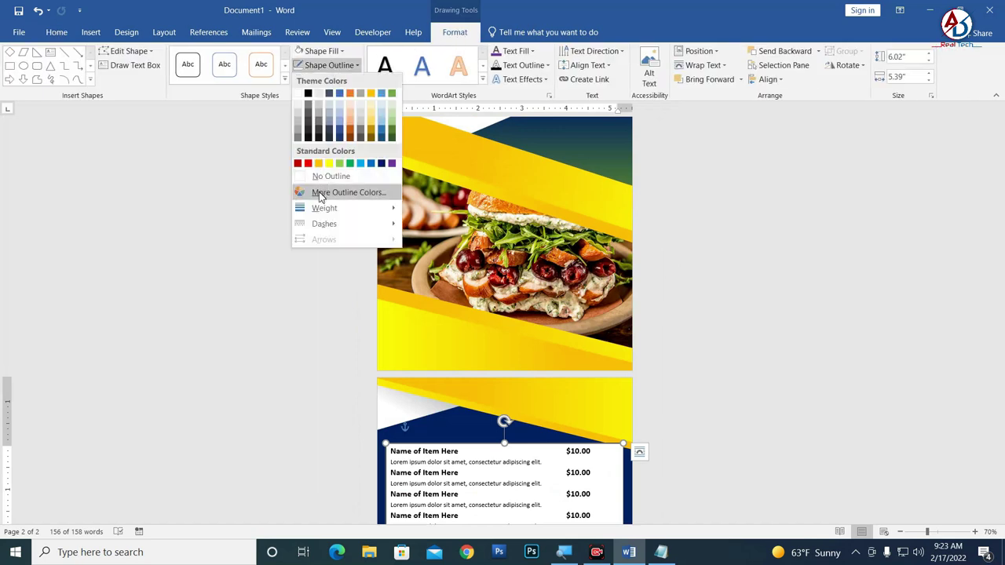
{"action": "left_click", "coordinate": [318, 178]}
{"action": "left_click", "coordinate": [326, 51]}
{"action": "left_click", "coordinate": [332, 162]}
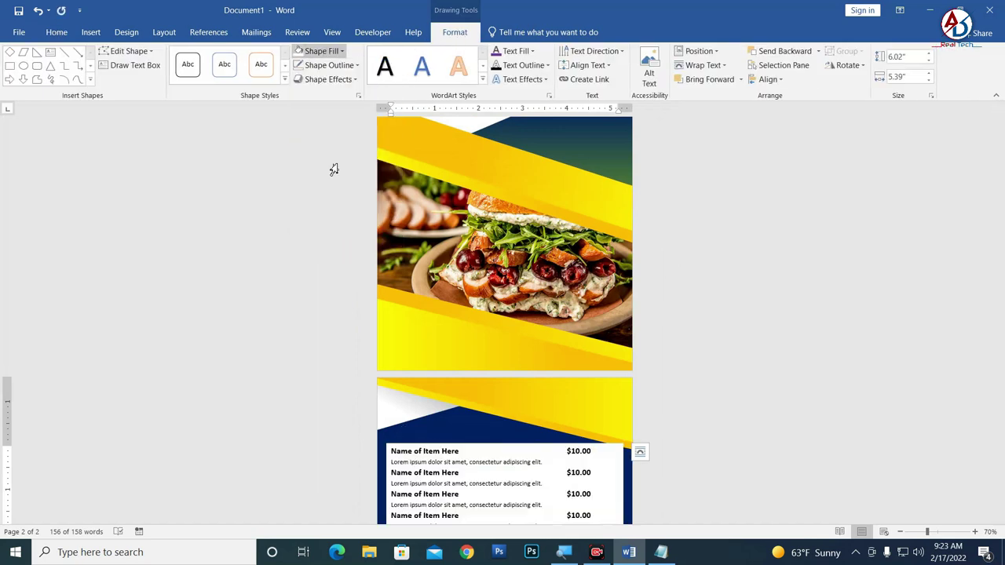
- Delete the last menu item and shorten the text box from the bottom
{"action": "scroll", "coordinate": [471, 421], "scroll_direction": "down", "scroll_amount": 2}
{"action": "scroll", "coordinate": [463, 377], "scroll_direction": "down", "scroll_amount": 1}
{"action": "scroll", "coordinate": [456, 345], "scroll_direction": "down", "scroll_amount": 2}
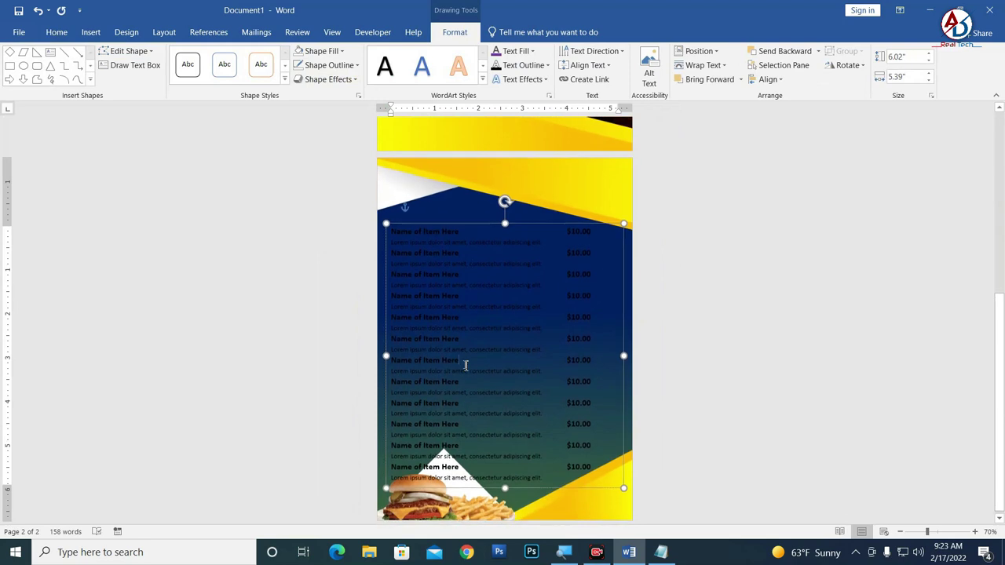
{"action": "left_click", "coordinate": [555, 481]}
{"action": "left_click_drag", "start_coordinate": [560, 476], "coordinate": [545, 456]}
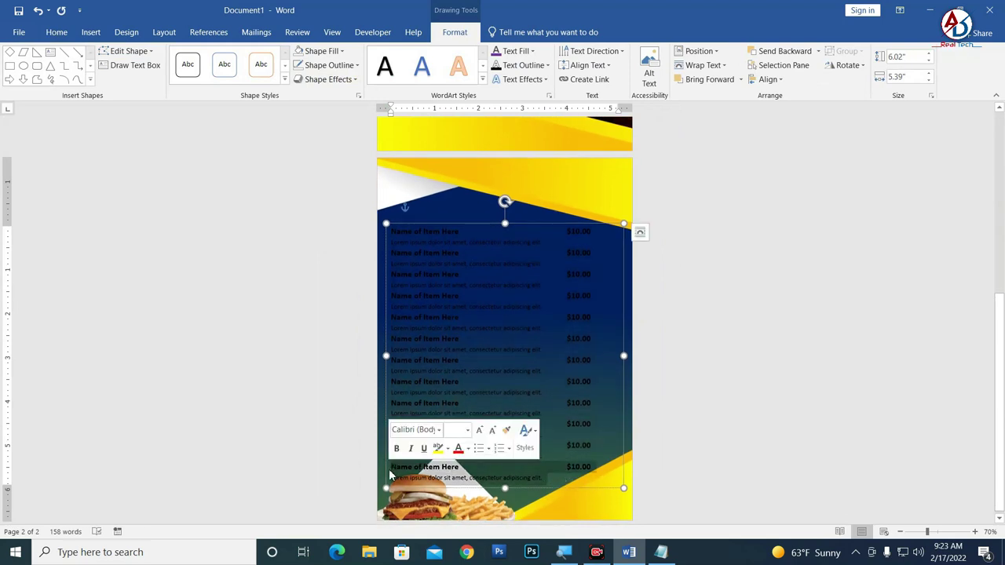
{"action": "key", "text": "Delete"}
{"action": "left_click_drag", "start_coordinate": [505, 487], "coordinate": [505, 459]}
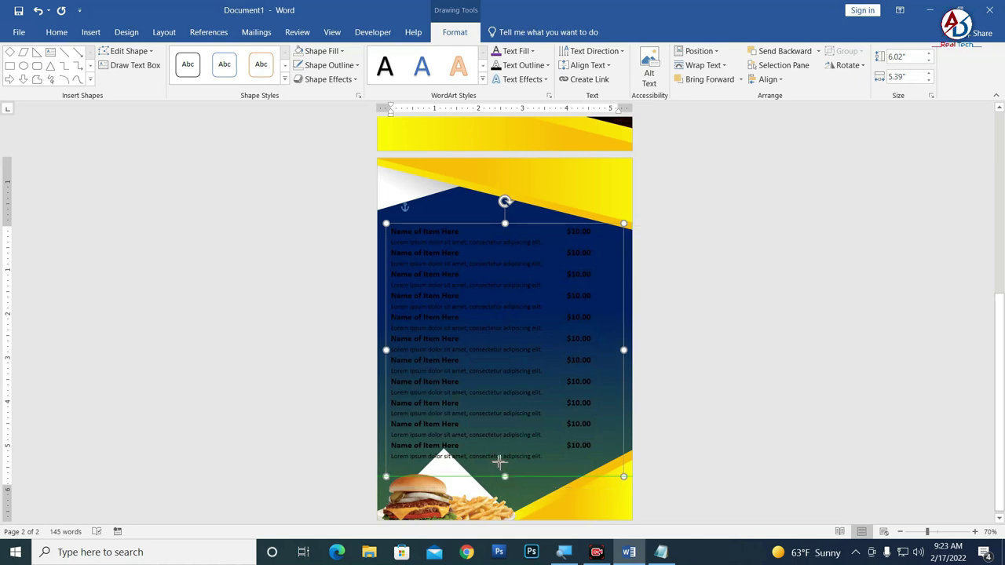
- Shrink the burger picture from the top and move it into the page's bottom-left corner
{"action": "left_click", "coordinate": [447, 469]}
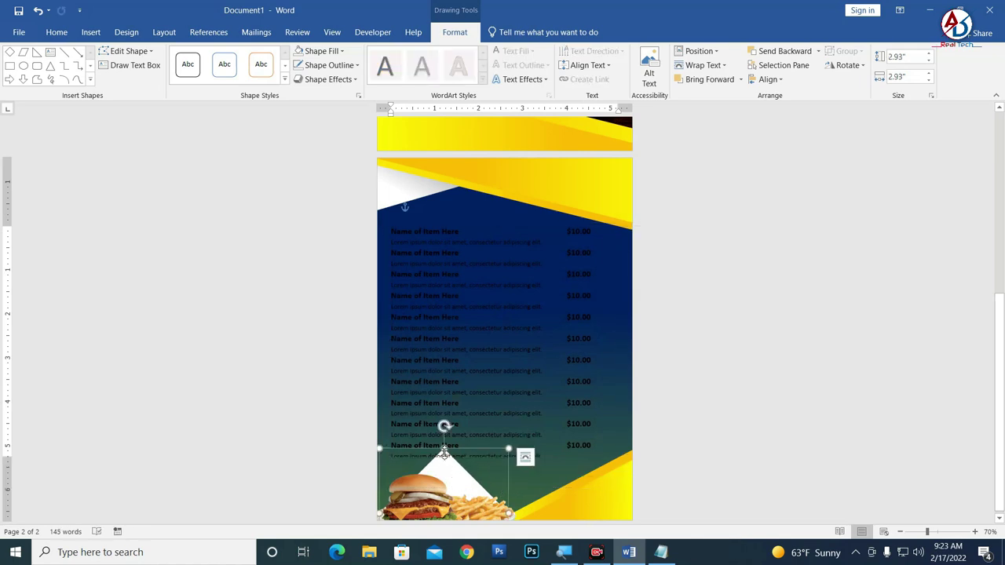
{"action": "mouse_move", "coordinate": [445, 451]}
{"action": "left_mouse_down"}
{"action": "mouse_move", "coordinate": [453, 493]}
{"action": "mouse_move", "coordinate": [485, 500]}
{"action": "left_mouse_up"}
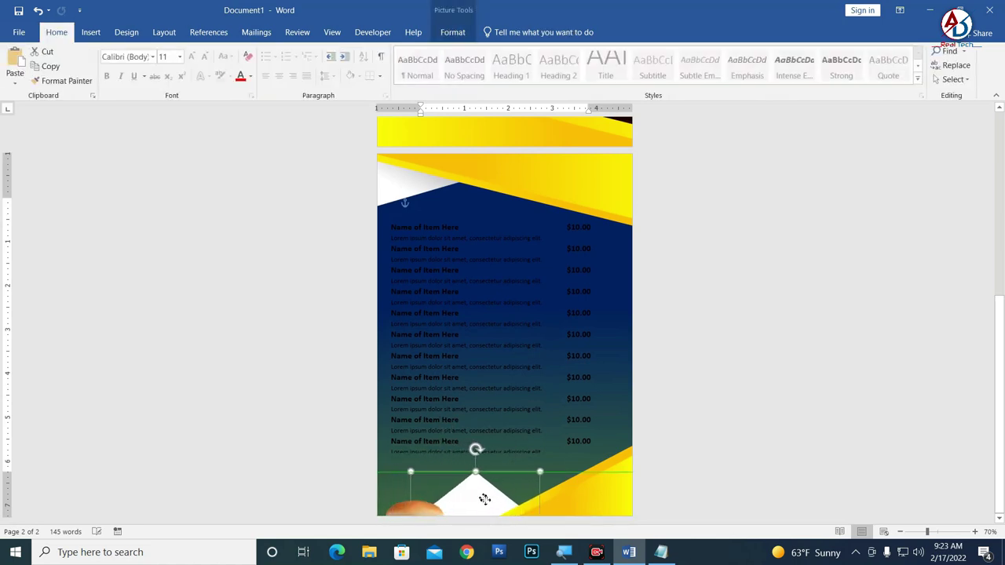
{"action": "left_click_drag", "start_coordinate": [485, 499], "coordinate": [402, 478]}
{"action": "left_click_drag", "start_coordinate": [474, 511], "coordinate": [472, 502]}
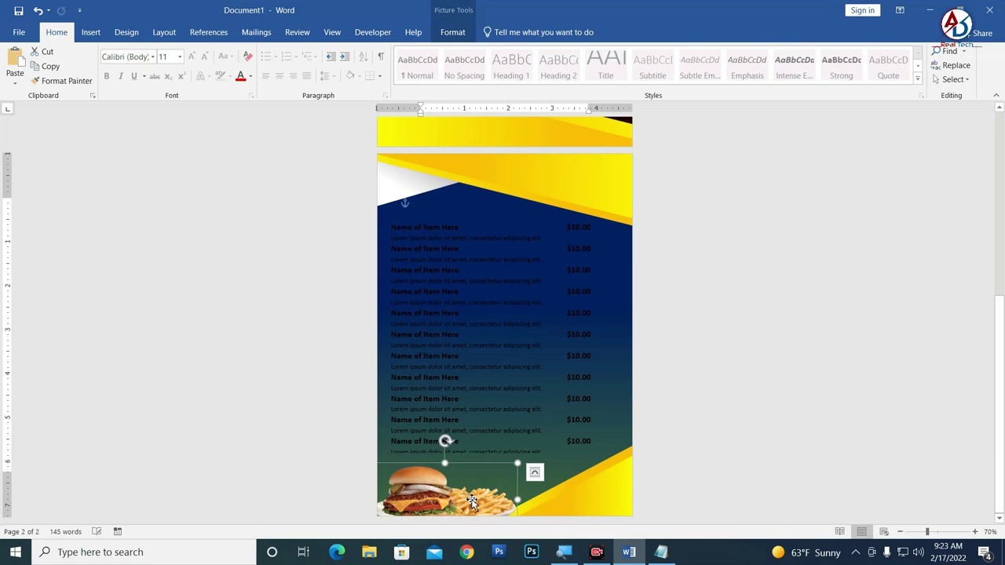
{"action": "left_click", "coordinate": [748, 494]}
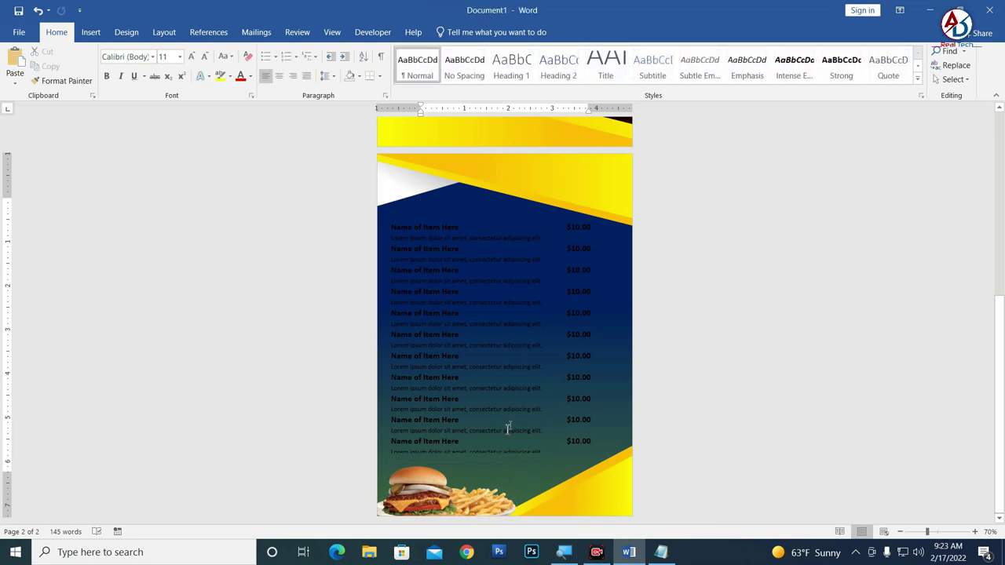
- Extend the text box so the last item shows and make the menu text white
{"action": "left_click", "coordinate": [479, 458]}
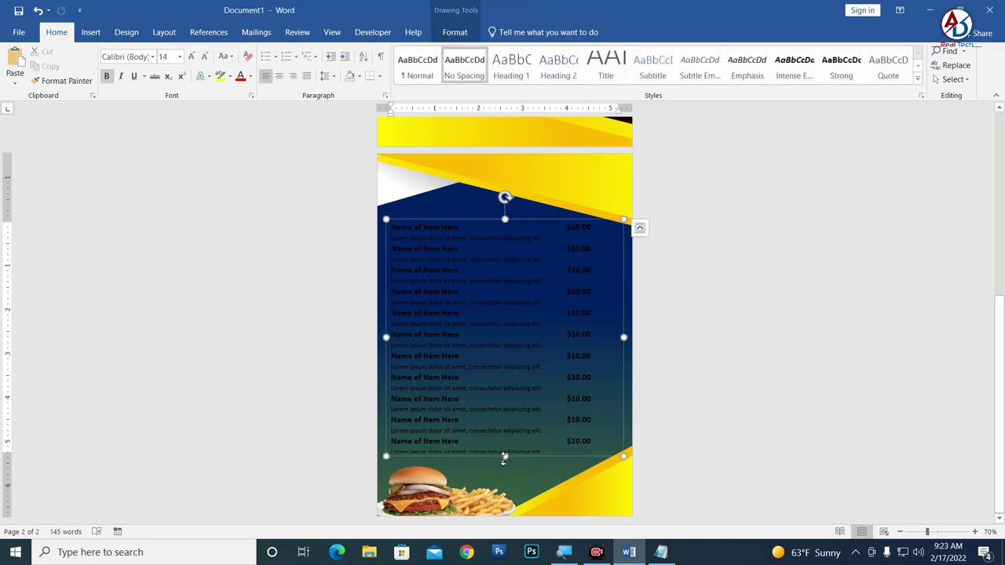
{"action": "left_click_drag", "start_coordinate": [505, 458], "coordinate": [505, 464]}
{"action": "scroll", "coordinate": [508, 425], "scroll_direction": "up", "scroll_amount": 1}
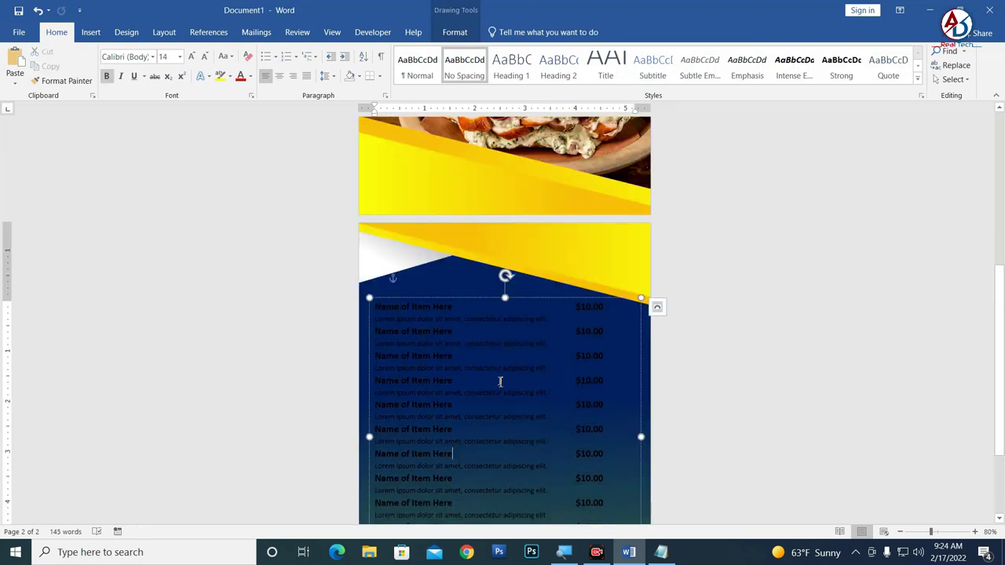
{"action": "left_click", "coordinate": [250, 76]}
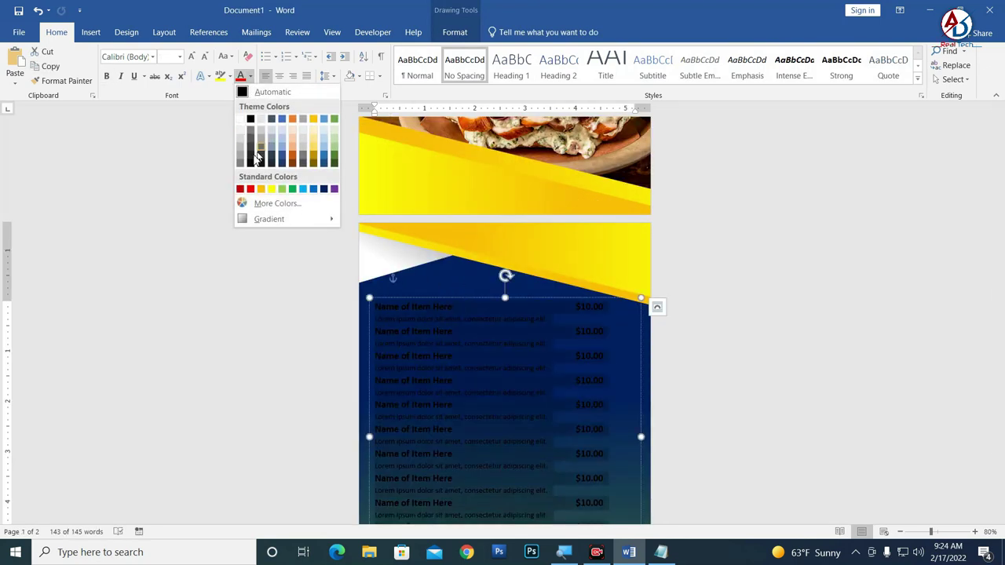
{"action": "left_click", "coordinate": [240, 120]}
- Colour the first three item name and price lines yellow
{"action": "left_click", "coordinate": [503, 360]}
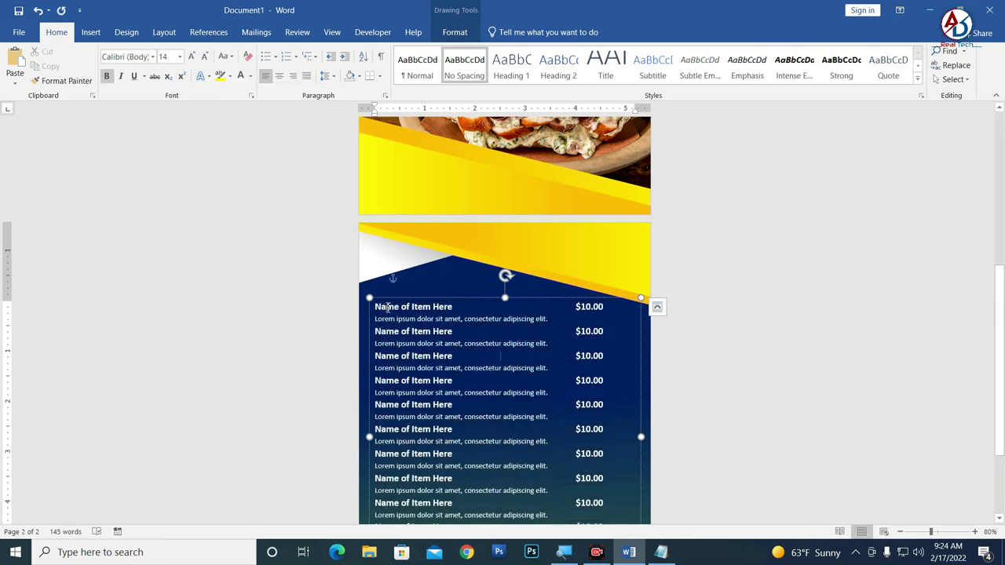
{"action": "left_click_drag", "start_coordinate": [376, 307], "coordinate": [605, 307]}
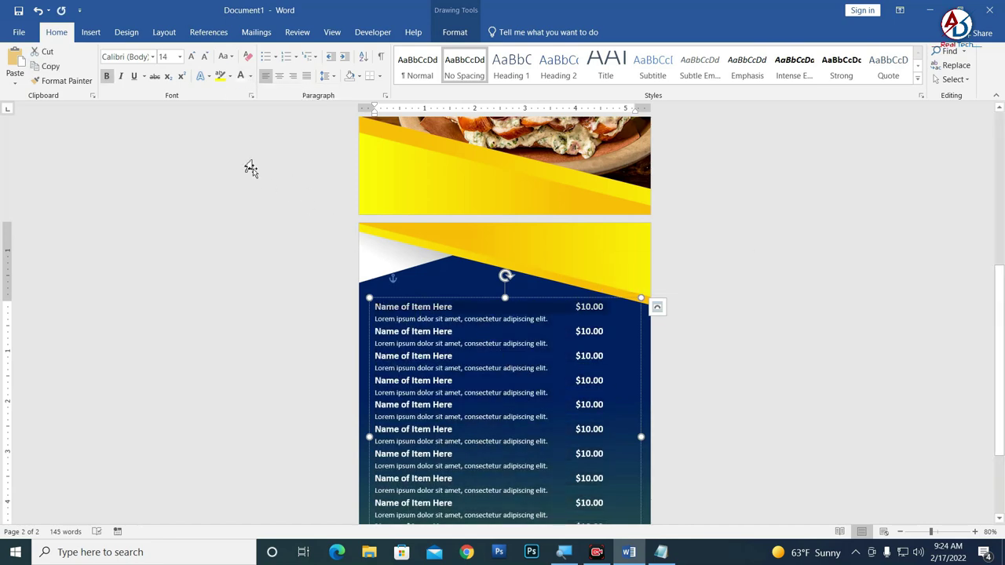
{"action": "left_click", "coordinate": [250, 75]}
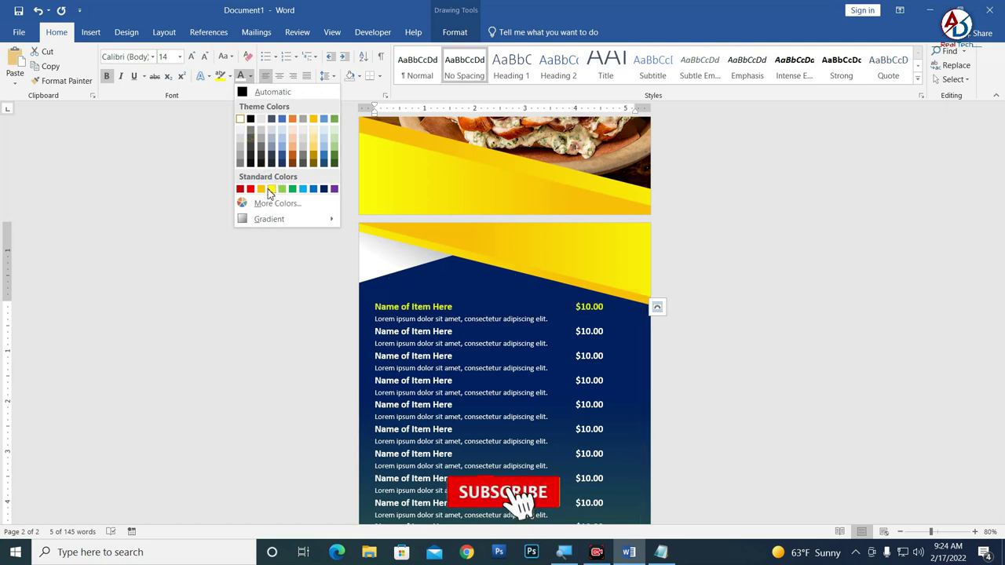
{"action": "left_click", "coordinate": [261, 189]}
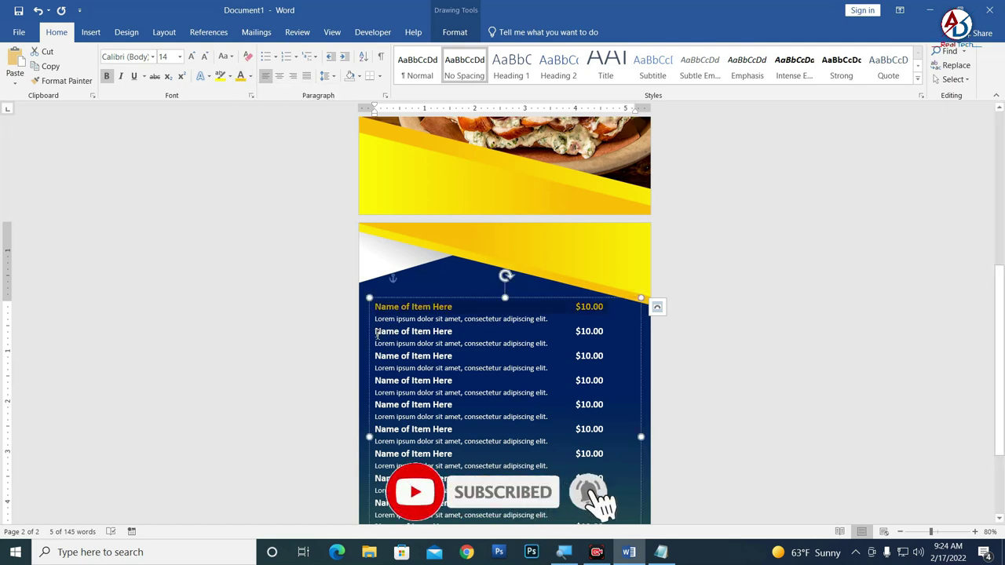
{"action": "left_click_drag", "start_coordinate": [377, 331], "coordinate": [617, 332]}
{"action": "left_click", "coordinate": [240, 75]}
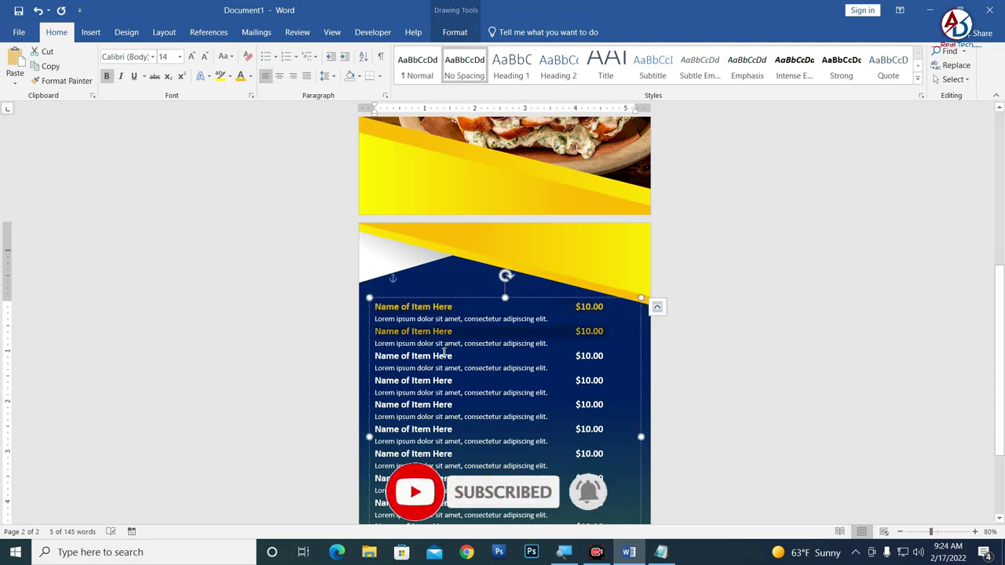
{"action": "left_click_drag", "start_coordinate": [377, 358], "coordinate": [604, 381]}
{"action": "left_click", "coordinate": [240, 76]}
- Apply yellow to the remaining item lines, repeating the colour with F4
{"action": "scroll", "coordinate": [502, 330], "scroll_direction": "down", "scroll_amount": 2}
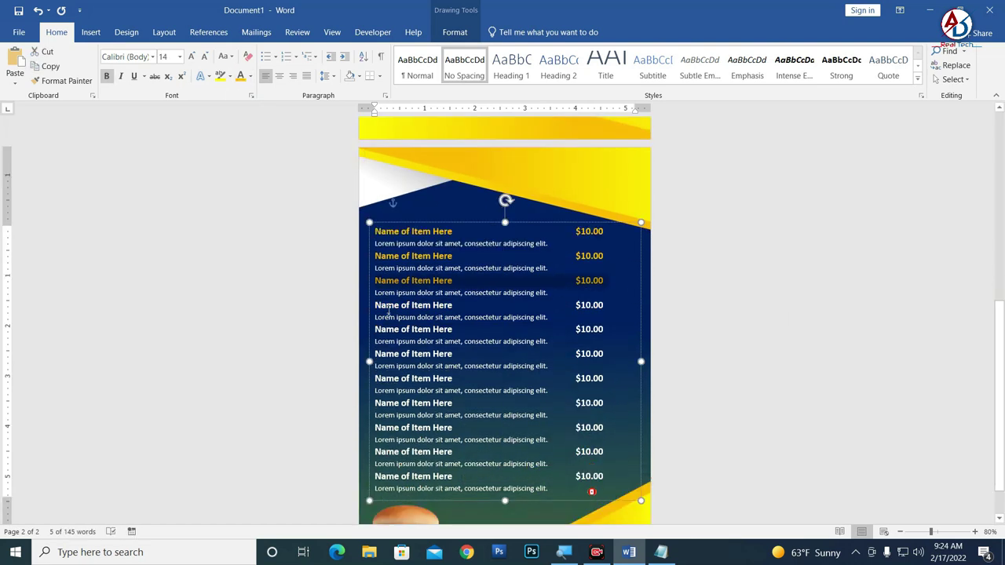
{"action": "left_click_drag", "start_coordinate": [376, 330], "coordinate": [608, 330]}
{"action": "key", "text": "F4"}
{"action": "left_click_drag", "start_coordinate": [375, 354], "coordinate": [607, 354]}
{"action": "key", "text": "F4"}
{"action": "left_click_drag", "start_coordinate": [376, 378], "coordinate": [607, 378]}
{"action": "key", "text": "F4"}
{"action": "left_click_drag", "start_coordinate": [376, 403], "coordinate": [607, 428]}
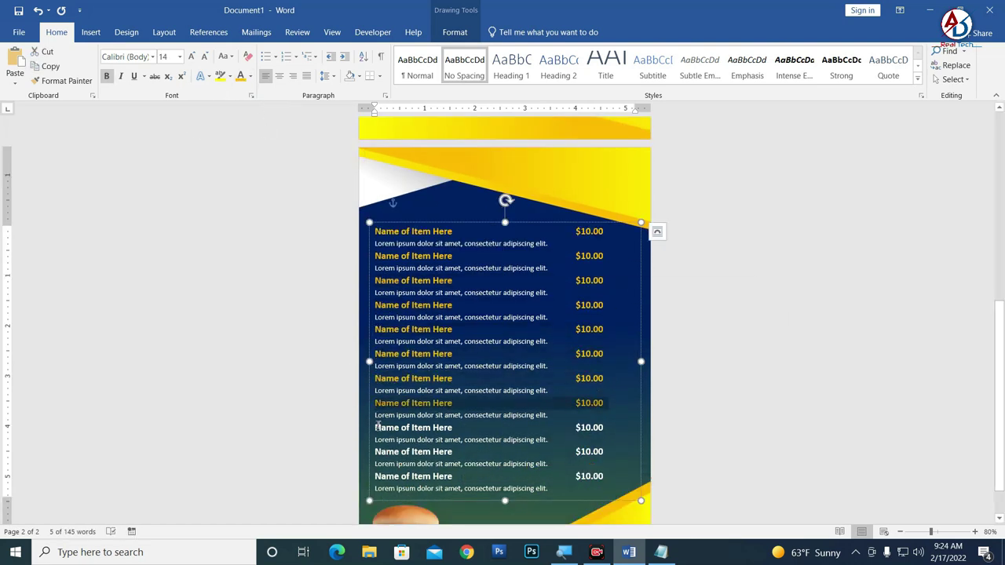
{"action": "left_click_drag", "start_coordinate": [376, 451], "coordinate": [607, 451]}
{"action": "key", "text": "F4"}
{"action": "left_click_drag", "start_coordinate": [375, 477], "coordinate": [607, 476]}
{"action": "scroll", "coordinate": [495, 424], "scroll_direction": "down", "scroll_amount": 3}
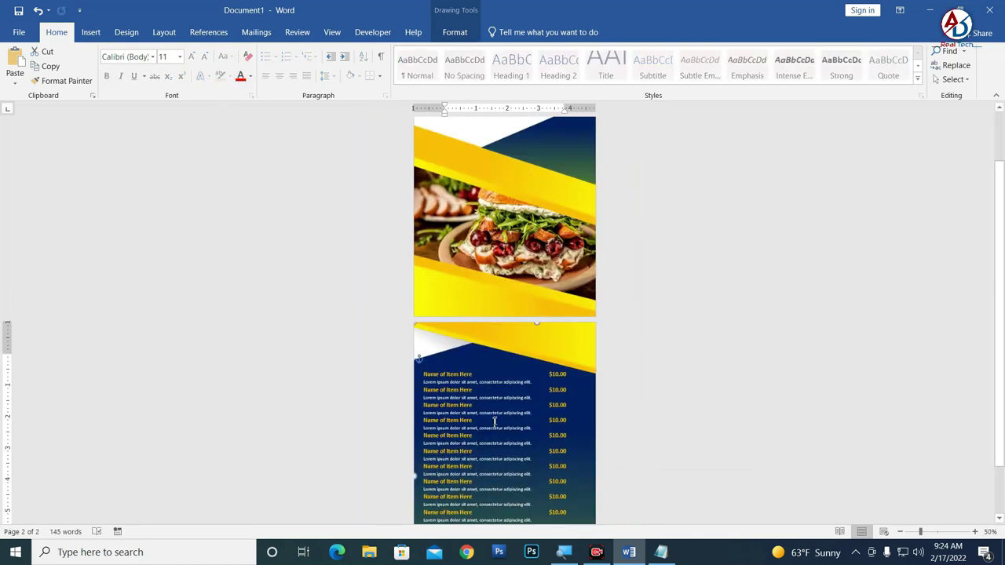
{"action": "scroll", "coordinate": [534, 383], "scroll_direction": "down", "scroll_amount": 1}
{"action": "scroll", "coordinate": [539, 381], "scroll_direction": "down", "scroll_amount": 1}
{"action": "scroll", "coordinate": [573, 337], "scroll_direction": "up", "scroll_amount": 1}
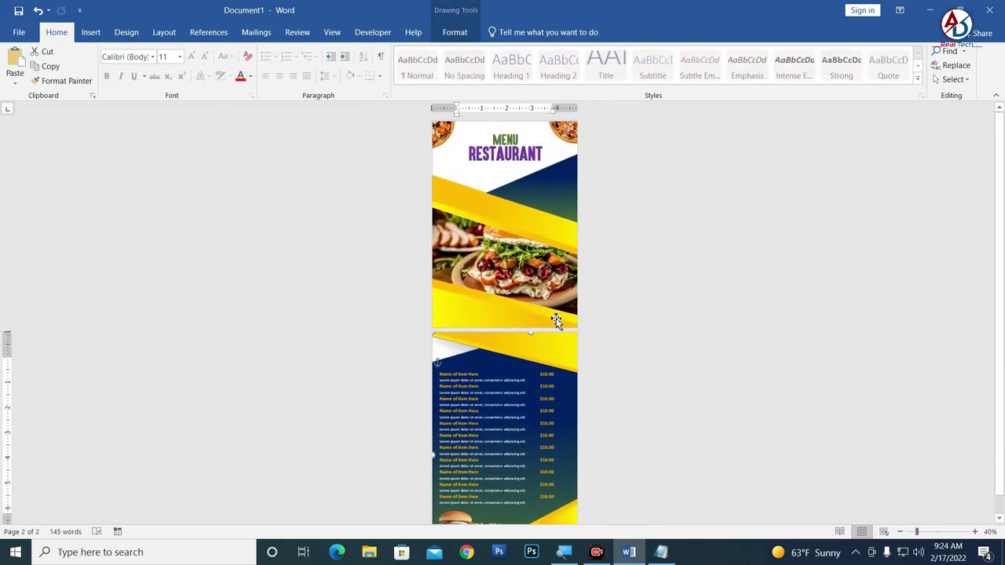
{"action": "scroll", "coordinate": [556, 321], "scroll_direction": "down", "scroll_amount": 1}
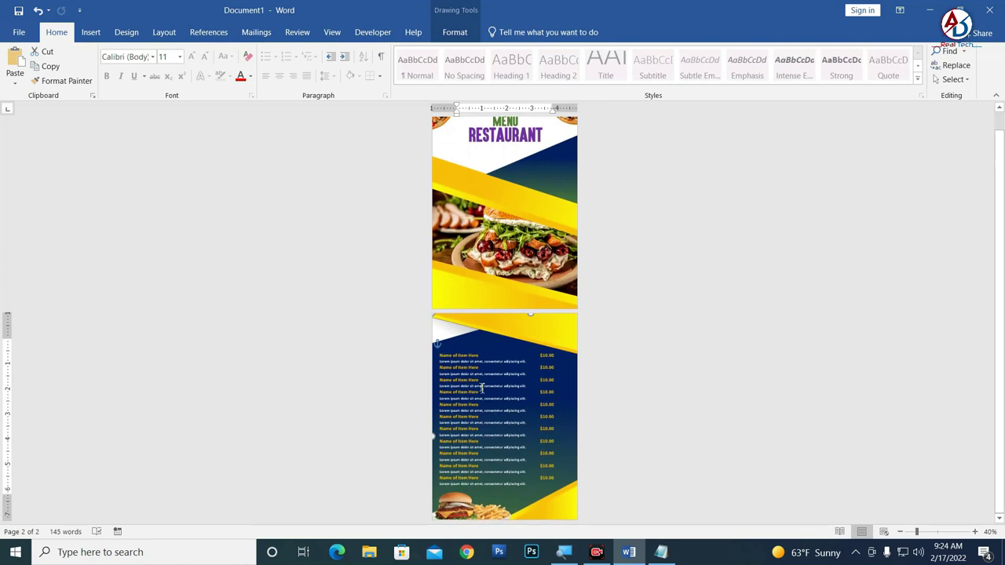
{"action": "scroll", "coordinate": [542, 367], "scroll_direction": "up", "scroll_amount": 4}
{"action": "scroll", "coordinate": [471, 376], "scroll_direction": "up", "scroll_amount": 1}
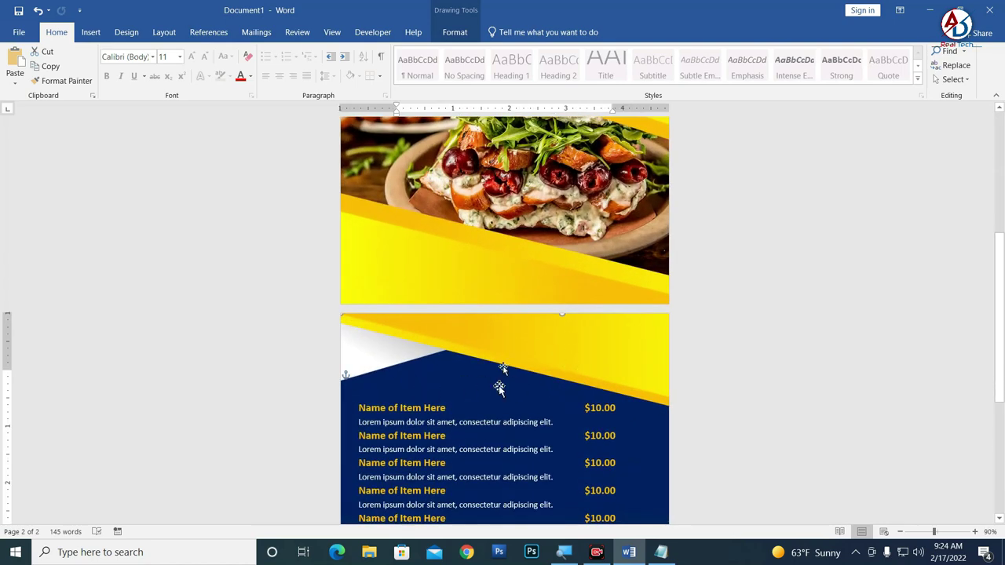
{"action": "left_click", "coordinate": [846, 377]}
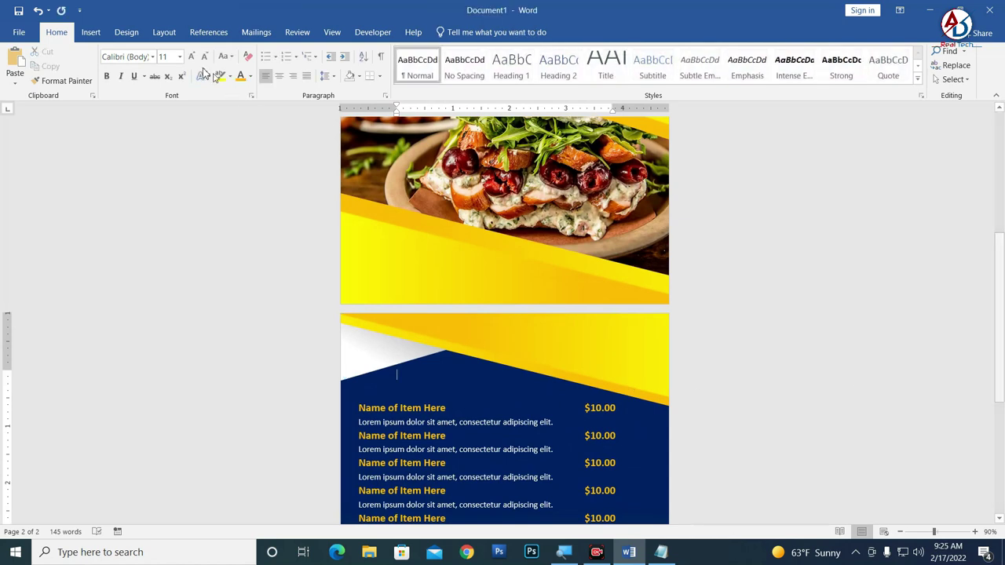
{"action": "scroll", "coordinate": [467, 193], "scroll_direction": "up", "scroll_amount": 5}
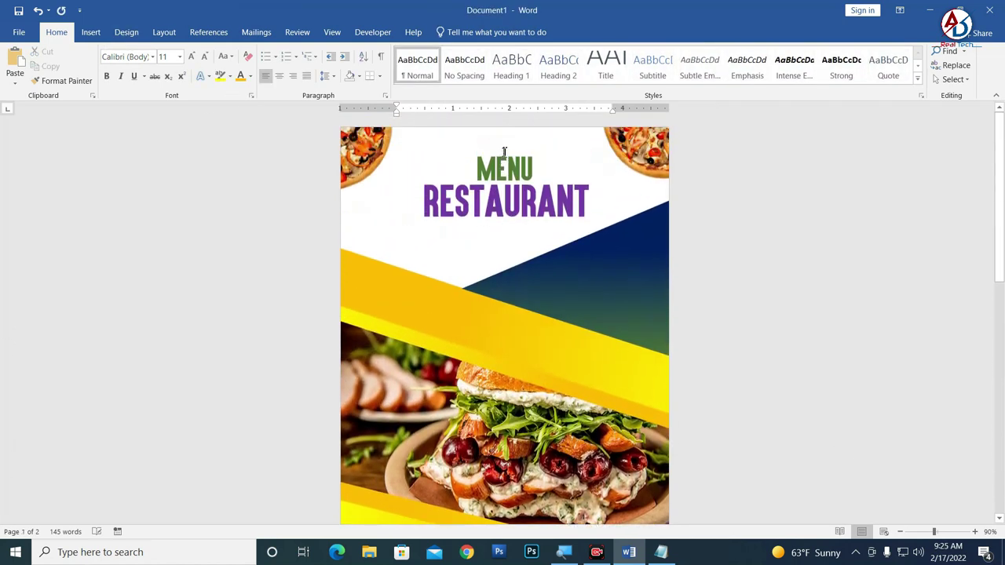
- Duplicate the cover's MENU title, move the copy to page 2, and type FOOD NAME
{"action": "left_click", "coordinate": [505, 167]}
{"action": "key", "text": "ctrl+d"}
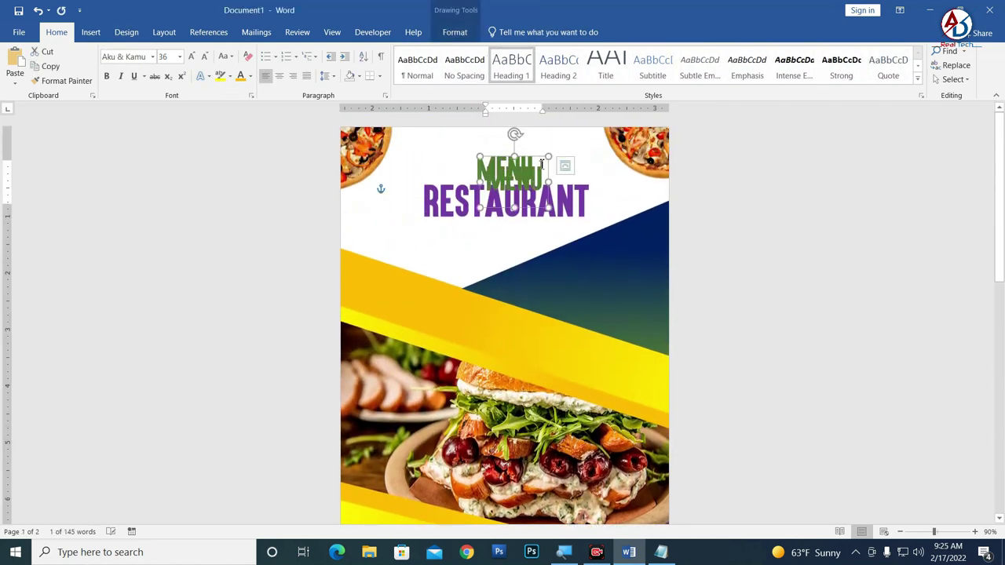
{"action": "left_click_drag", "start_coordinate": [534, 161], "coordinate": [499, 460]}
{"action": "scroll", "coordinate": [498, 431], "scroll_direction": "down", "scroll_amount": 3}
{"action": "scroll", "coordinate": [503, 333], "scroll_direction": "down", "scroll_amount": 2}
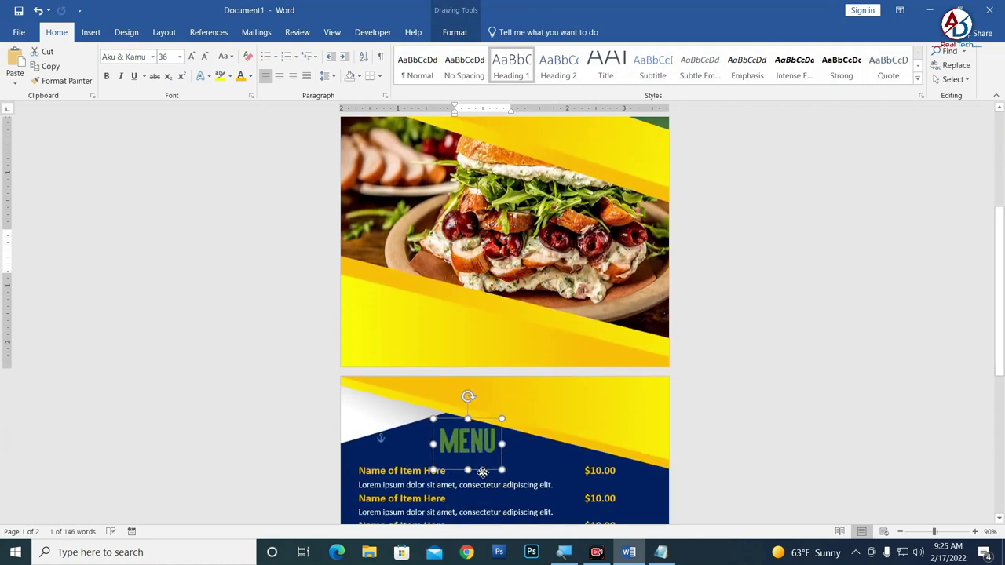
{"action": "left_click_drag", "start_coordinate": [498, 283], "coordinate": [482, 474]}
{"action": "type", "text": "F"}
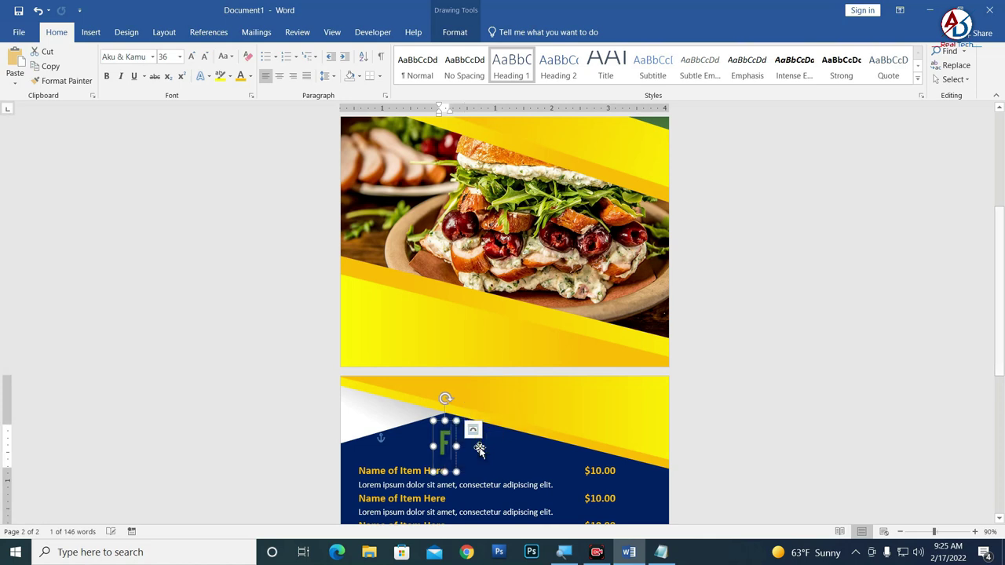
{"action": "type", "text": "OOD"}
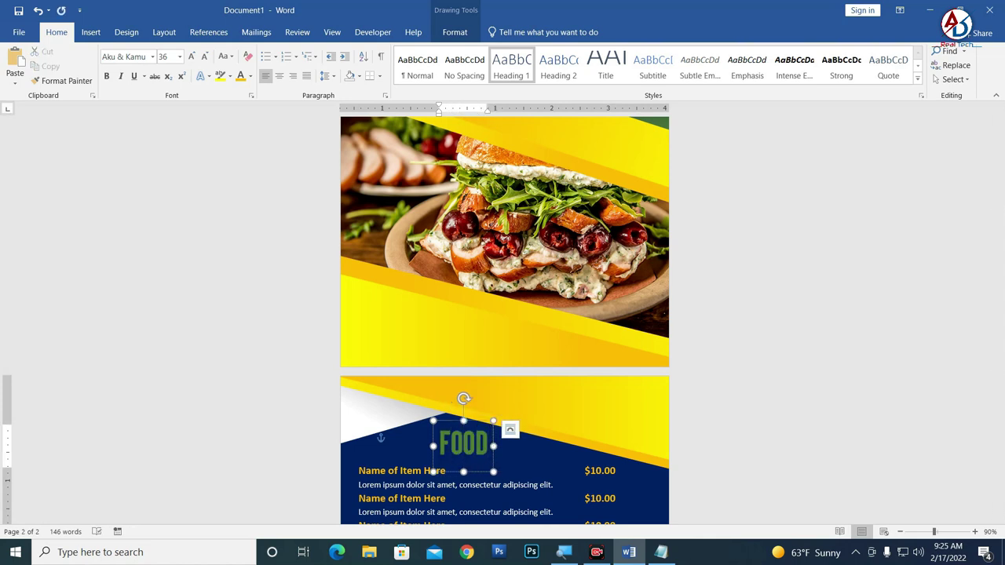
{"action": "type", "text": " NAME"}
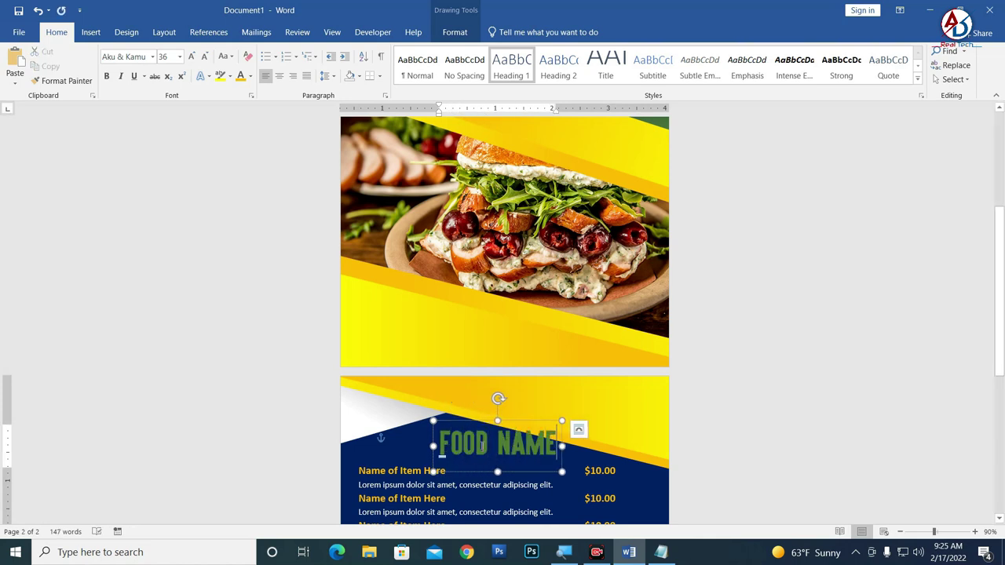
- Underline the heading and set it to 26 pt Arno Pro Smbd Subhead
{"action": "triple_click", "coordinate": [482, 445]}
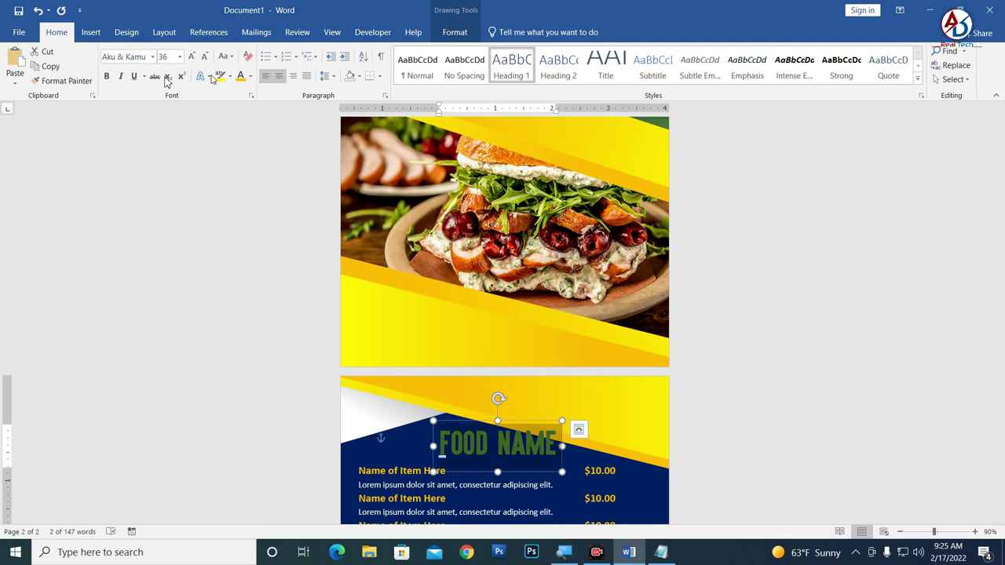
{"action": "left_click", "coordinate": [133, 76]}
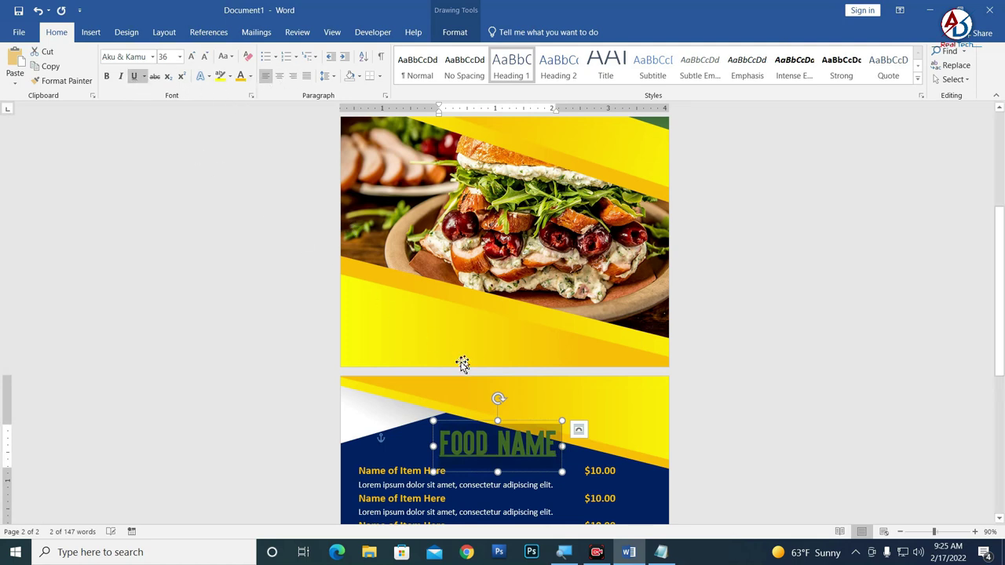
{"action": "left_click", "coordinate": [205, 59]}
{"action": "left_click", "coordinate": [205, 60]}
{"action": "left_click", "coordinate": [152, 57]}
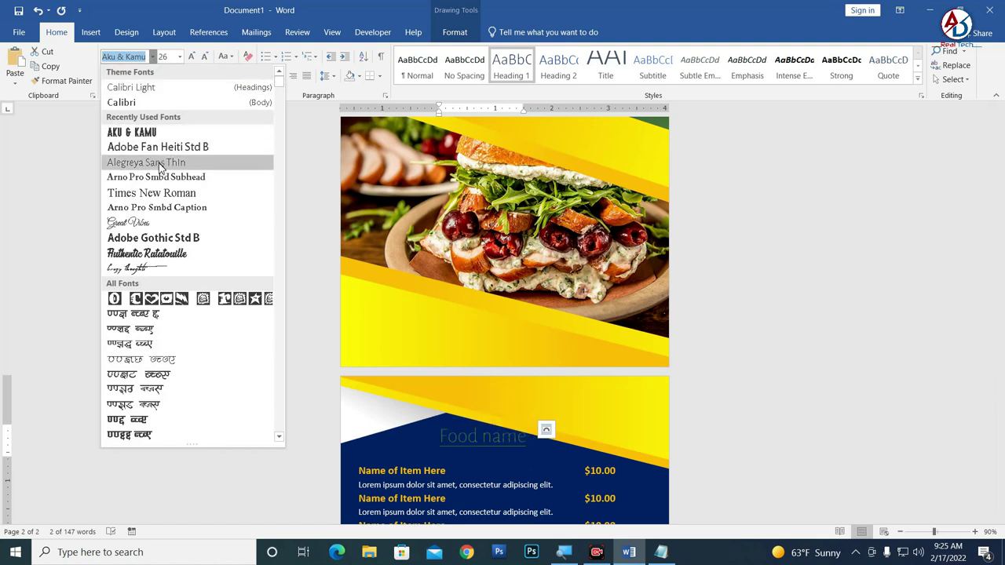
{"action": "left_click", "coordinate": [165, 180]}
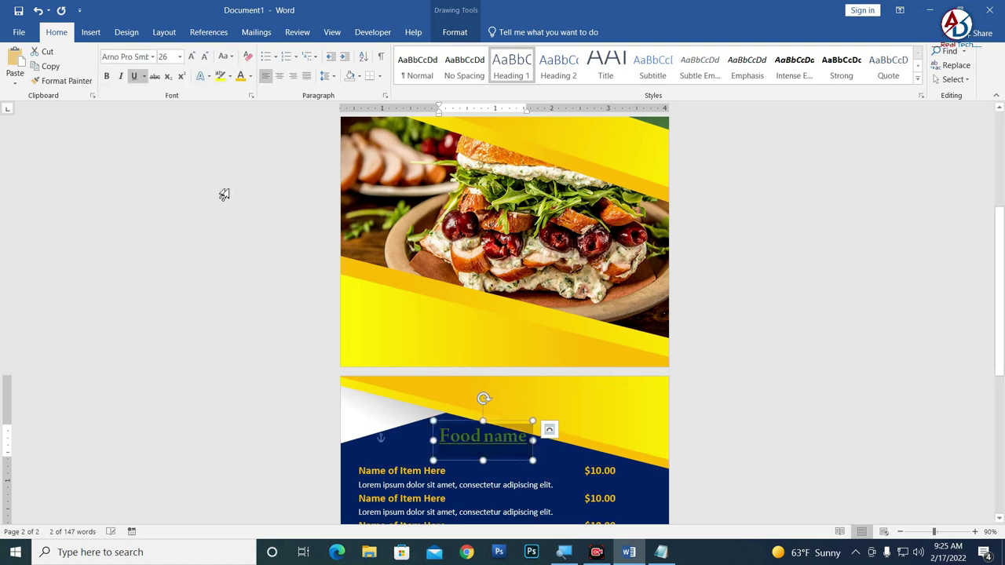
- Correct the heading's capital N and centre it above the item list
{"action": "left_click", "coordinate": [499, 445]}
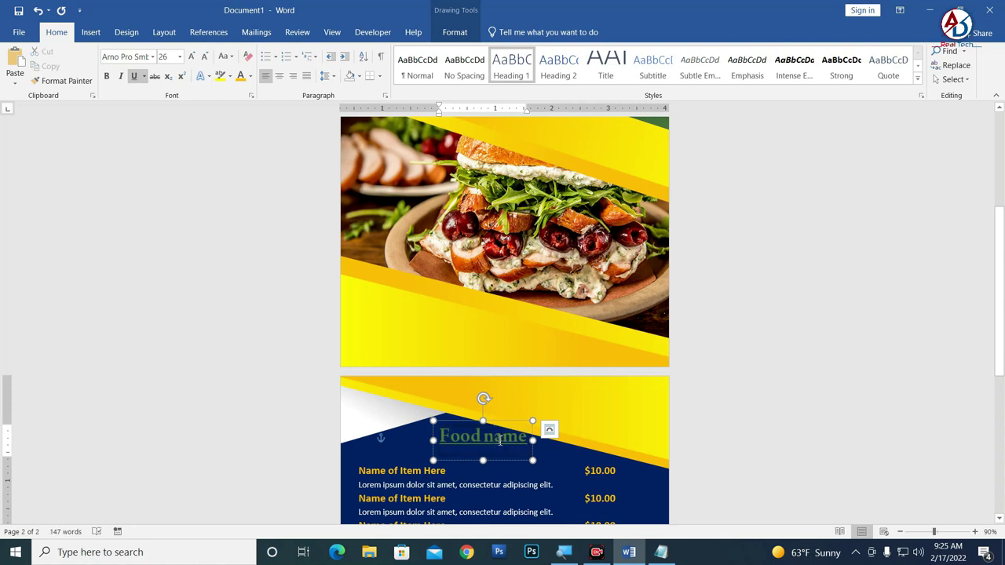
{"action": "key", "text": "BackSpace"}
{"action": "type", "text": "N"}
{"action": "left_click_drag", "start_coordinate": [513, 424], "coordinate": [523, 436]}
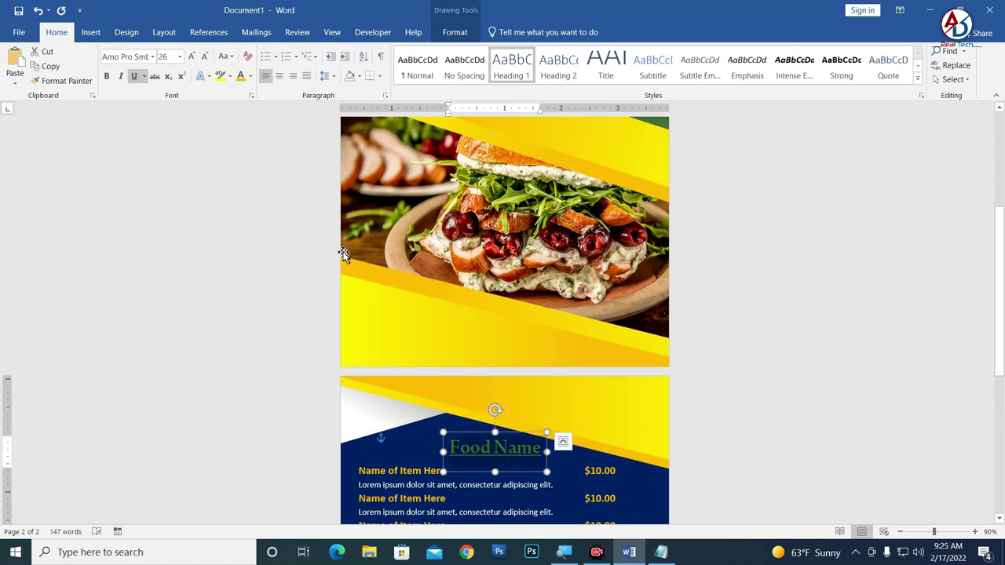
{"action": "left_click", "coordinate": [250, 76]}
{"action": "left_click", "coordinate": [240, 124]}
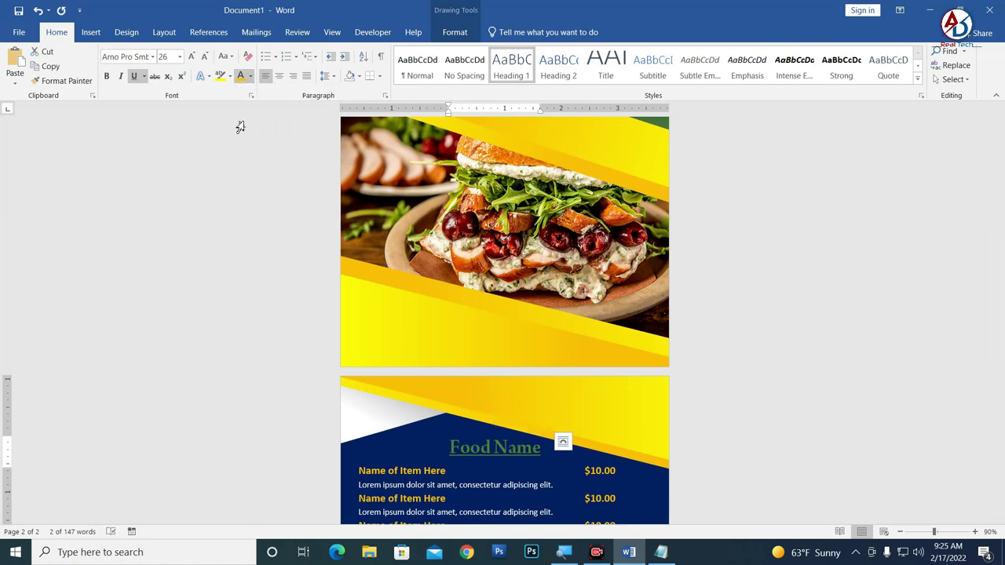
{"action": "left_click", "coordinate": [684, 385]}
{"action": "scroll", "coordinate": [565, 440], "scroll_direction": "down", "scroll_amount": 6, "text": "ctrl"}
{"action": "scroll", "coordinate": [566, 438], "scroll_direction": "down", "scroll_amount": 2, "text": "ctrl"}
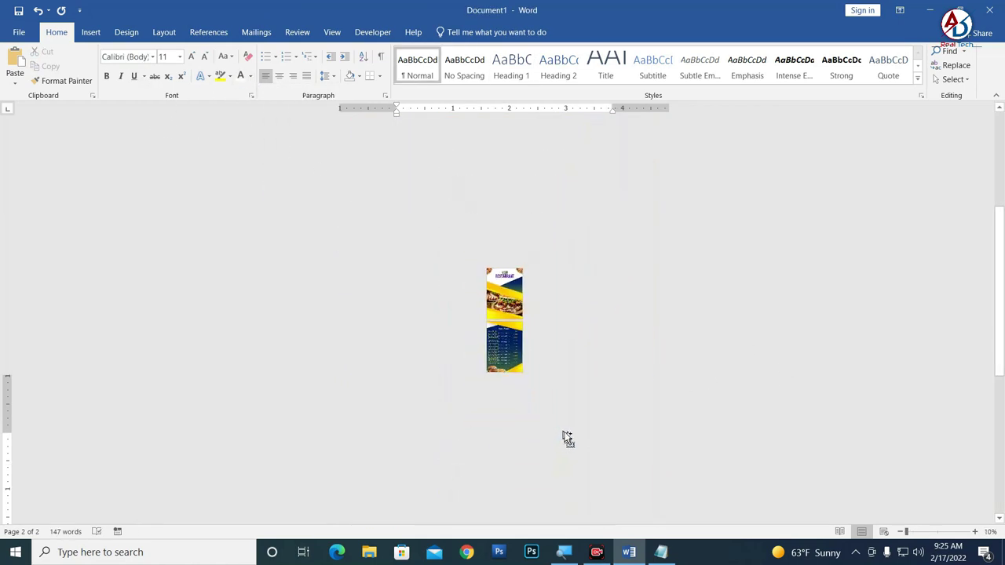
{"action": "scroll", "coordinate": [510, 429], "scroll_direction": "up", "scroll_amount": 4, "text": "ctrl"}
{"action": "scroll", "coordinate": [565, 424], "scroll_direction": "down", "scroll_amount": 2}
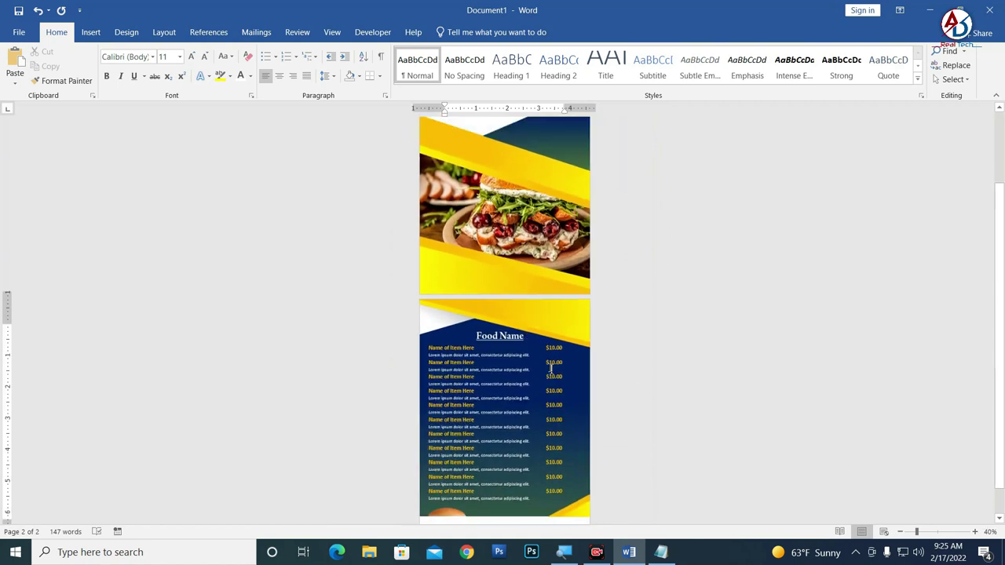
{"action": "scroll", "coordinate": [564, 375], "scroll_direction": "down", "scroll_amount": 4, "text": "ctrl"}
{"action": "scroll", "coordinate": [564, 375], "scroll_direction": "up", "scroll_amount": 2, "text": "ctrl"}
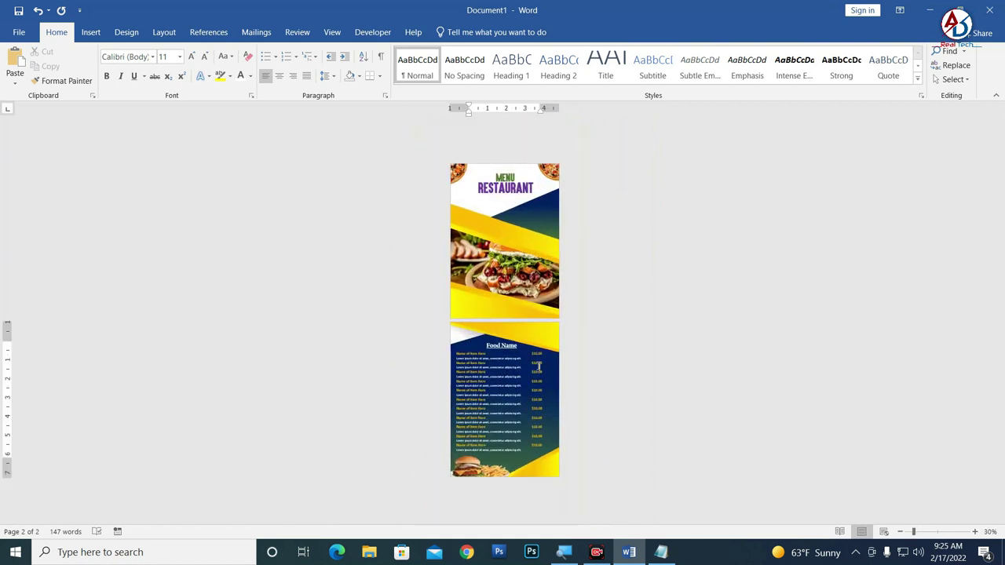